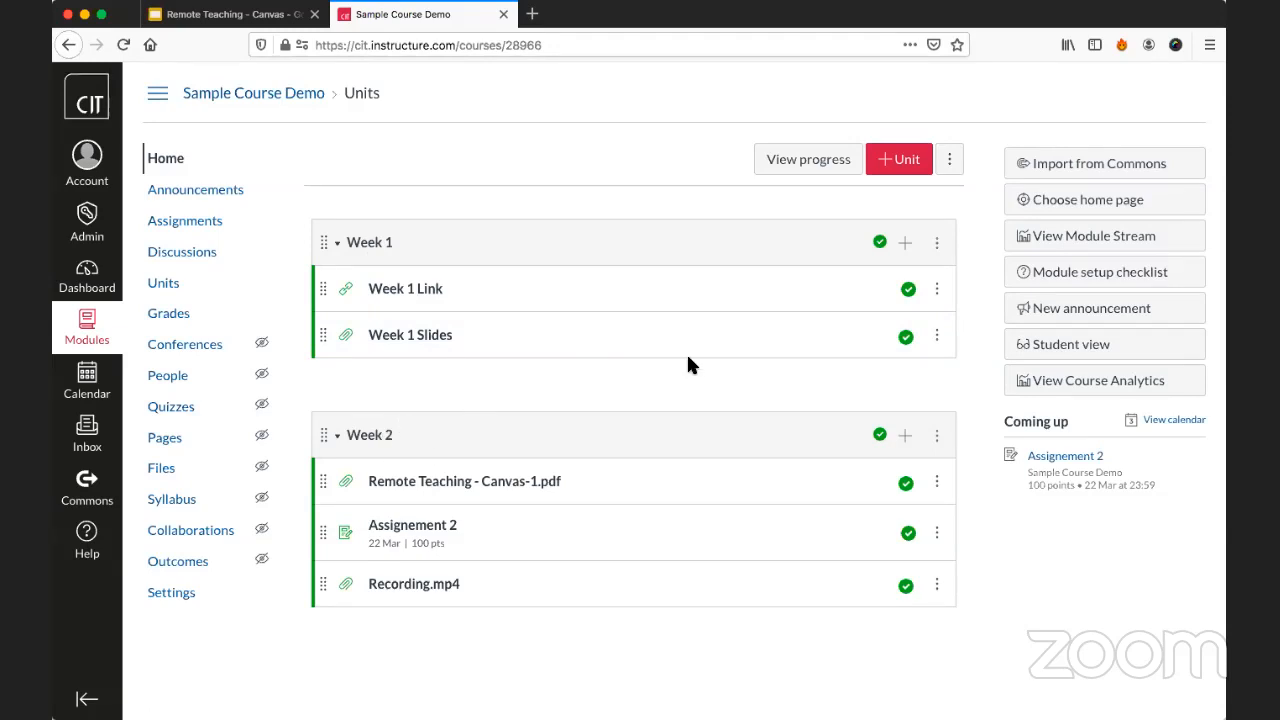
Add a new unit named "week 3" to the Sample Course Demo course.
left_click(898, 164)
left_click(722, 305)
type("week 3")
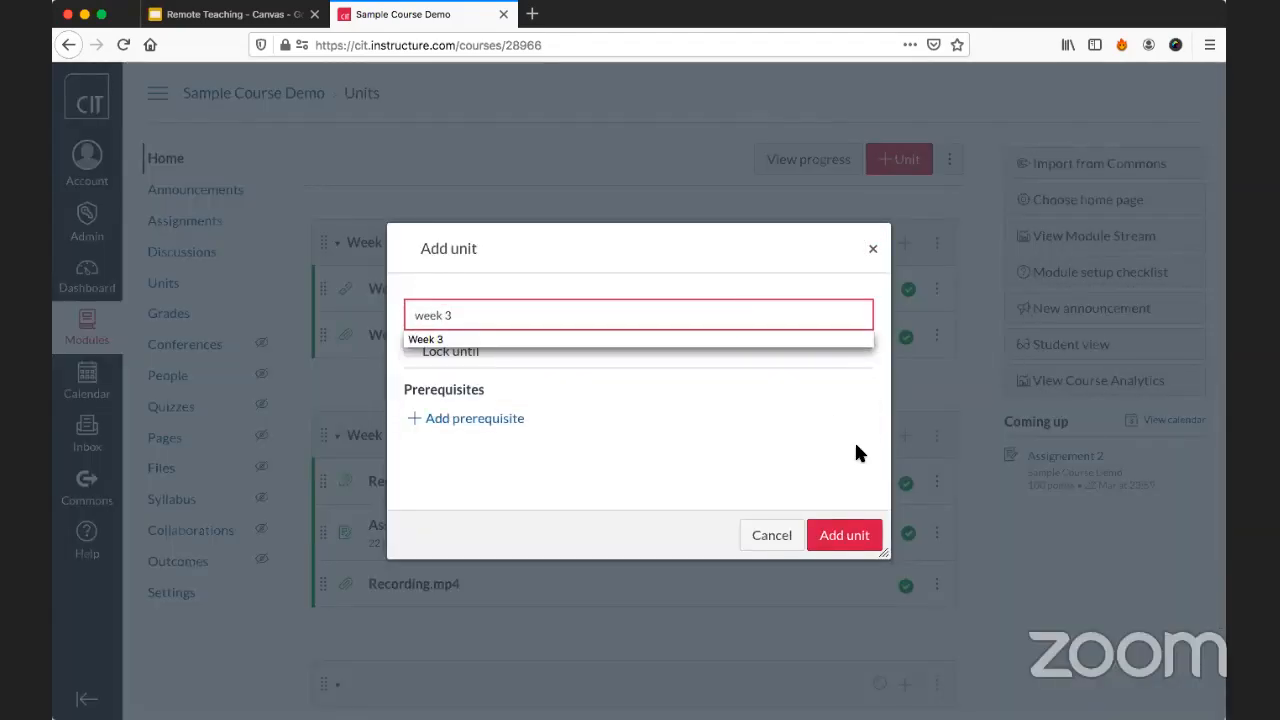
left_click(852, 533)
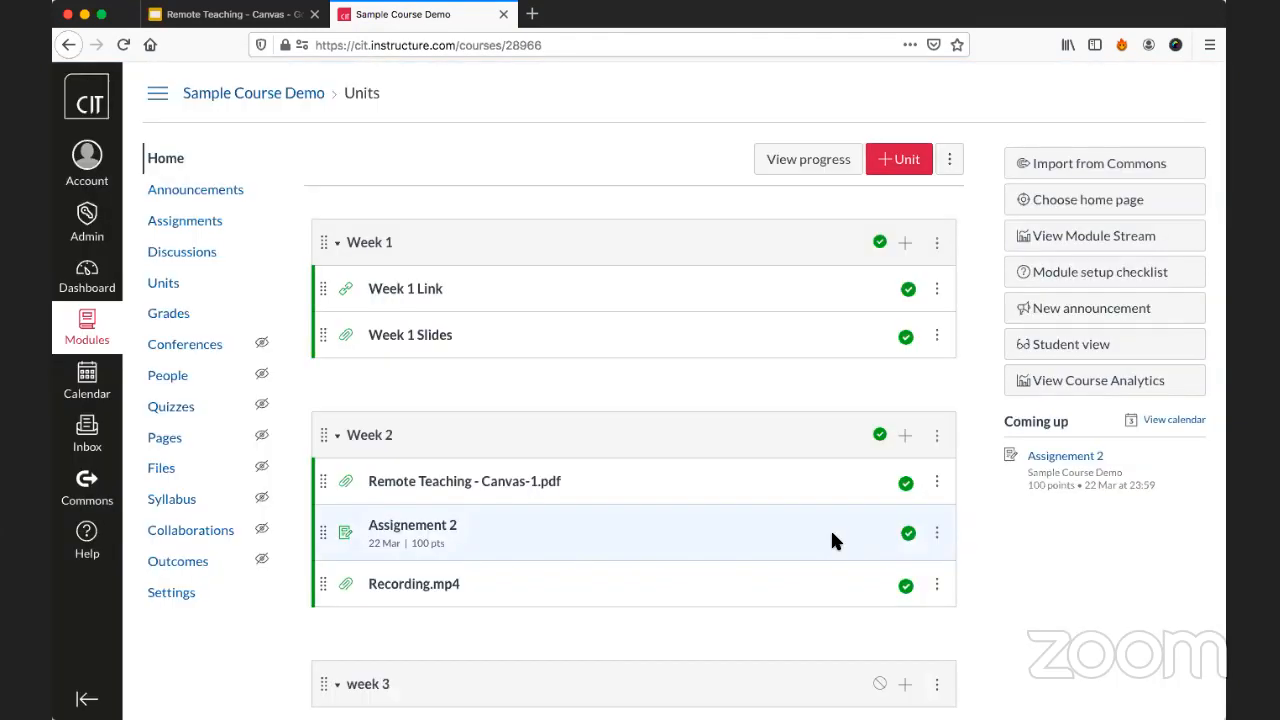
Add 2020_outroscreen.png from the Downloads folder as a new file item in the week 3 unit, without indentation.
scroll(730, 475, "down", 2)
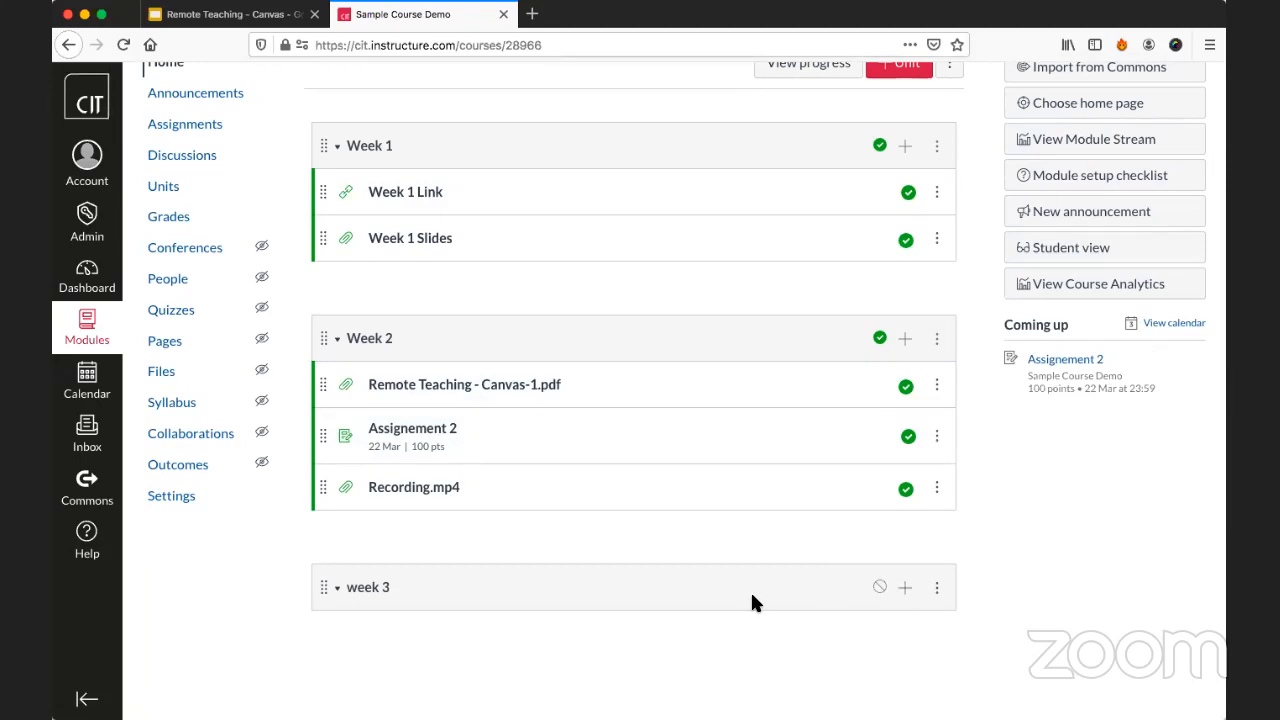
left_click(900, 588)
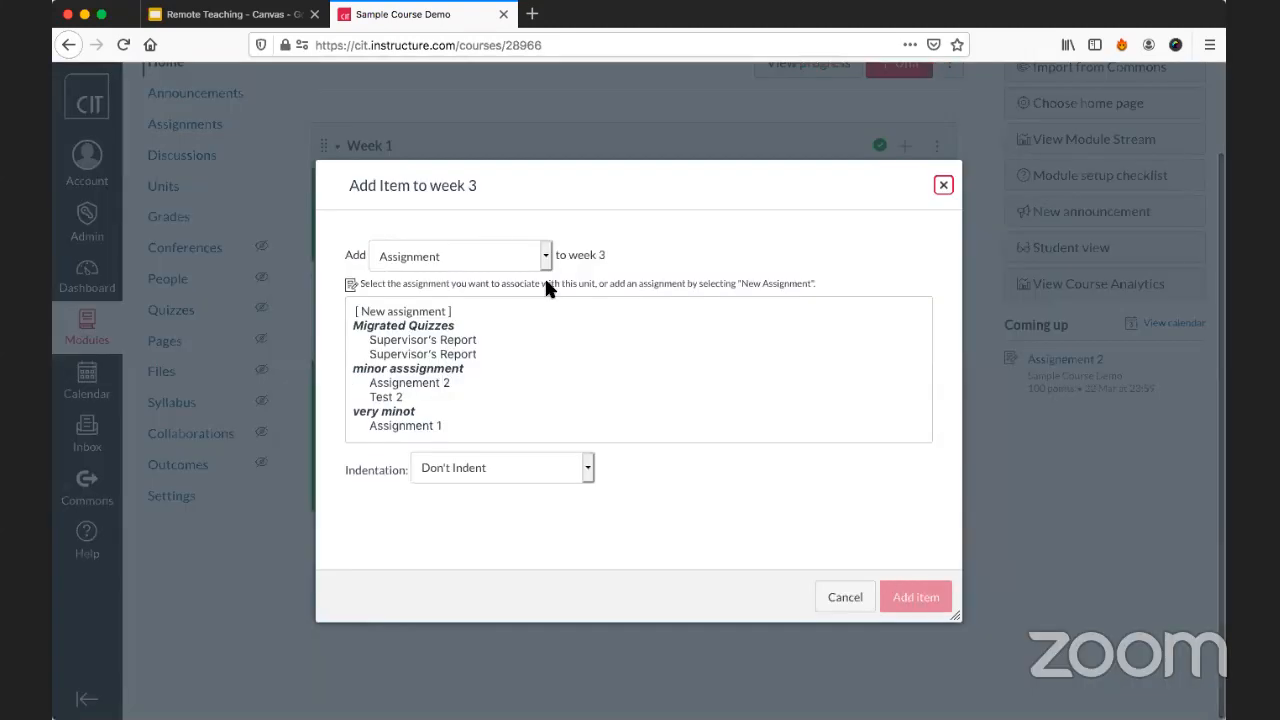
left_click(490, 262)
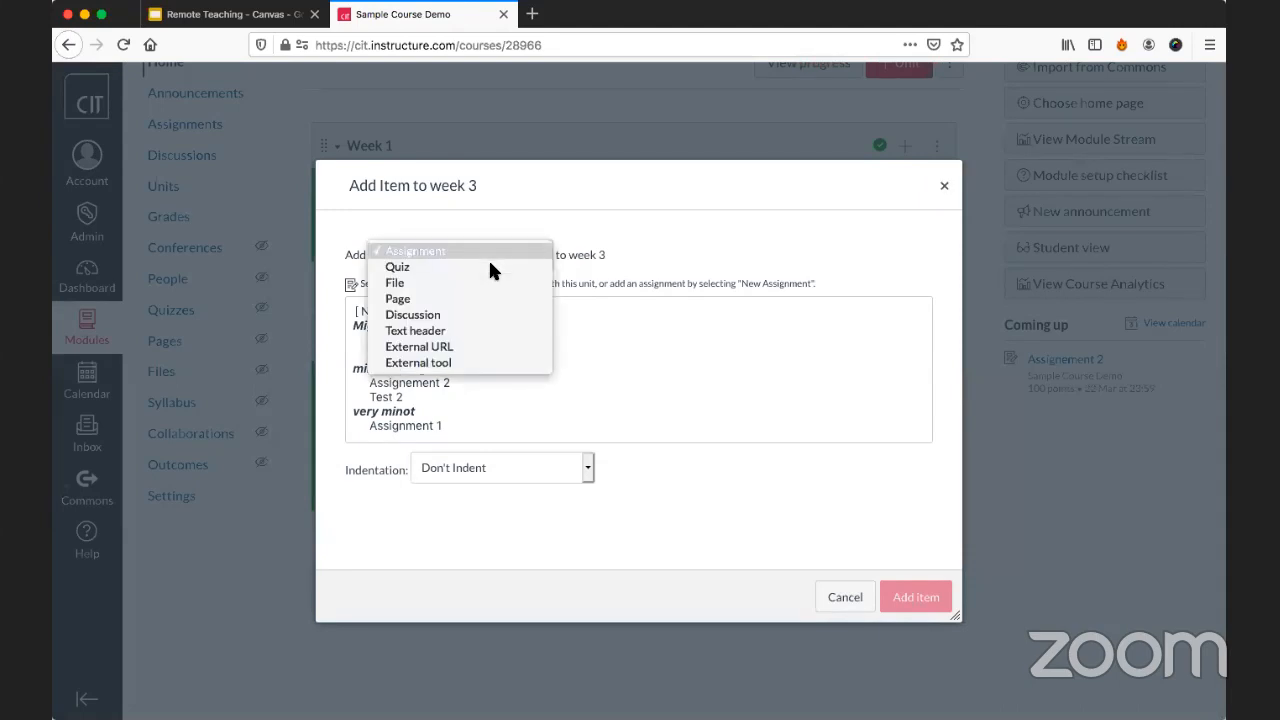
left_click(490, 283)
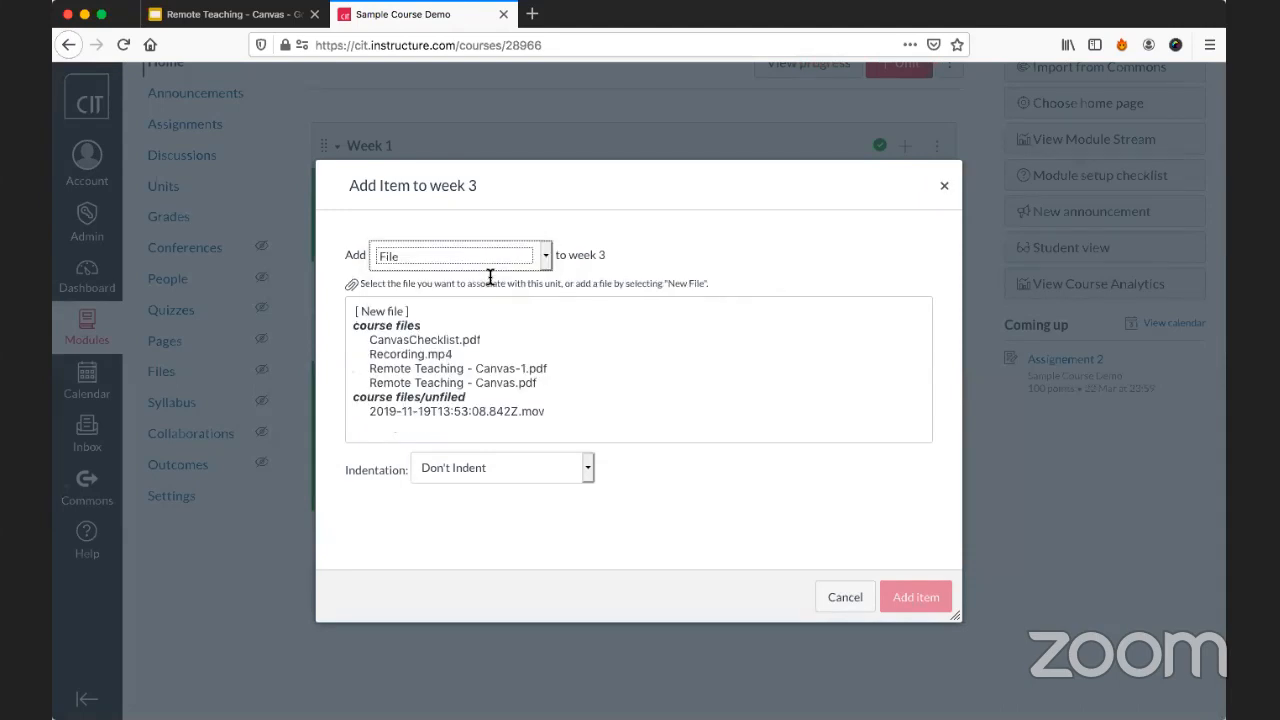
left_click(388, 312)
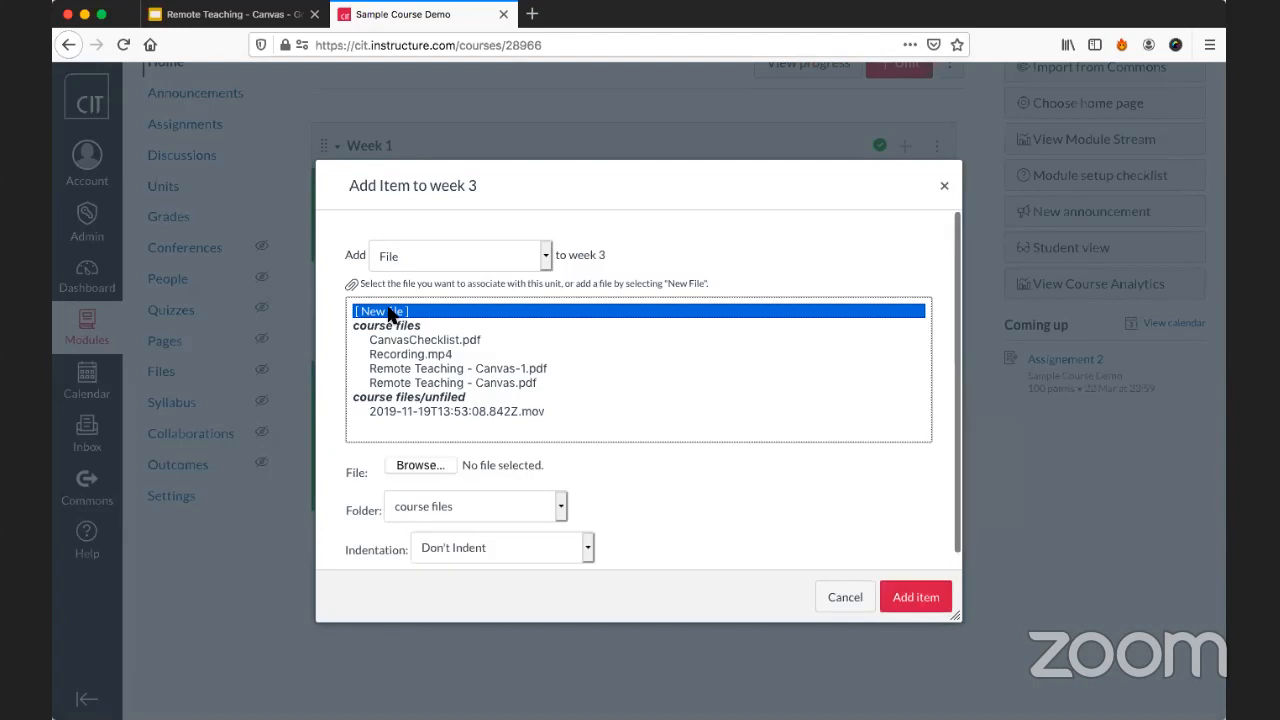
left_click(420, 466)
left_click(418, 237)
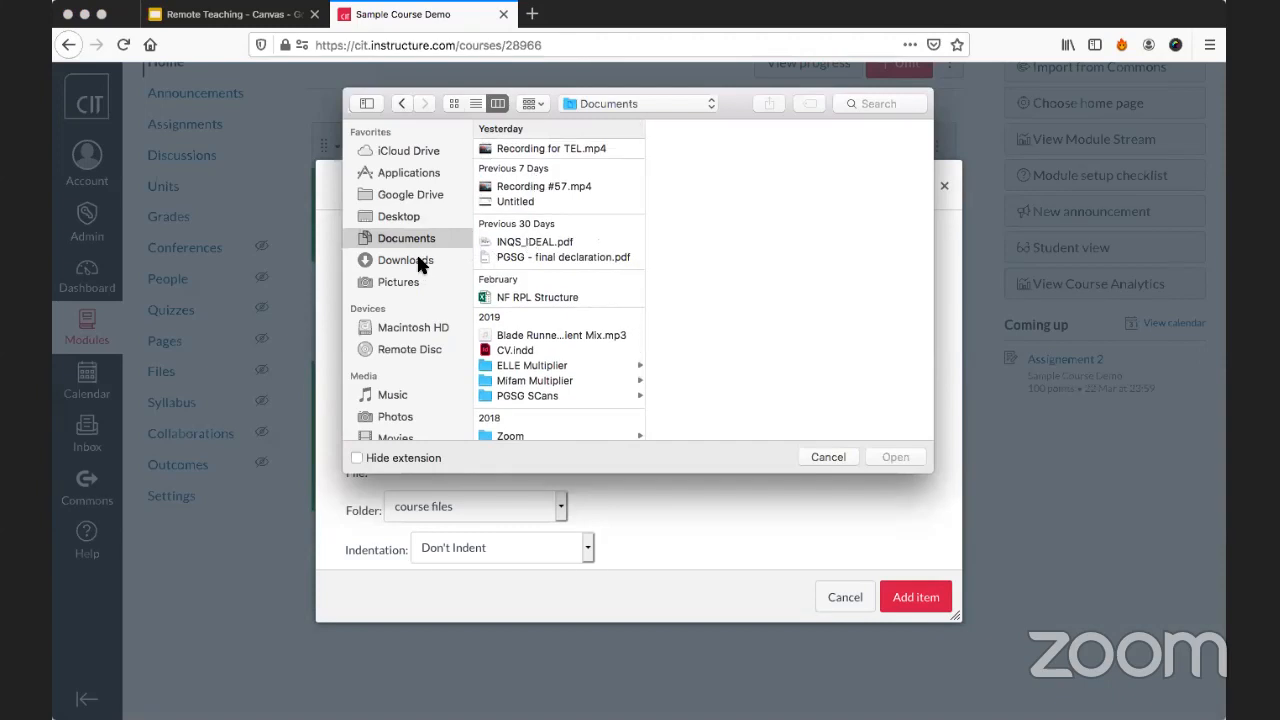
left_click(418, 260)
left_click(530, 148)
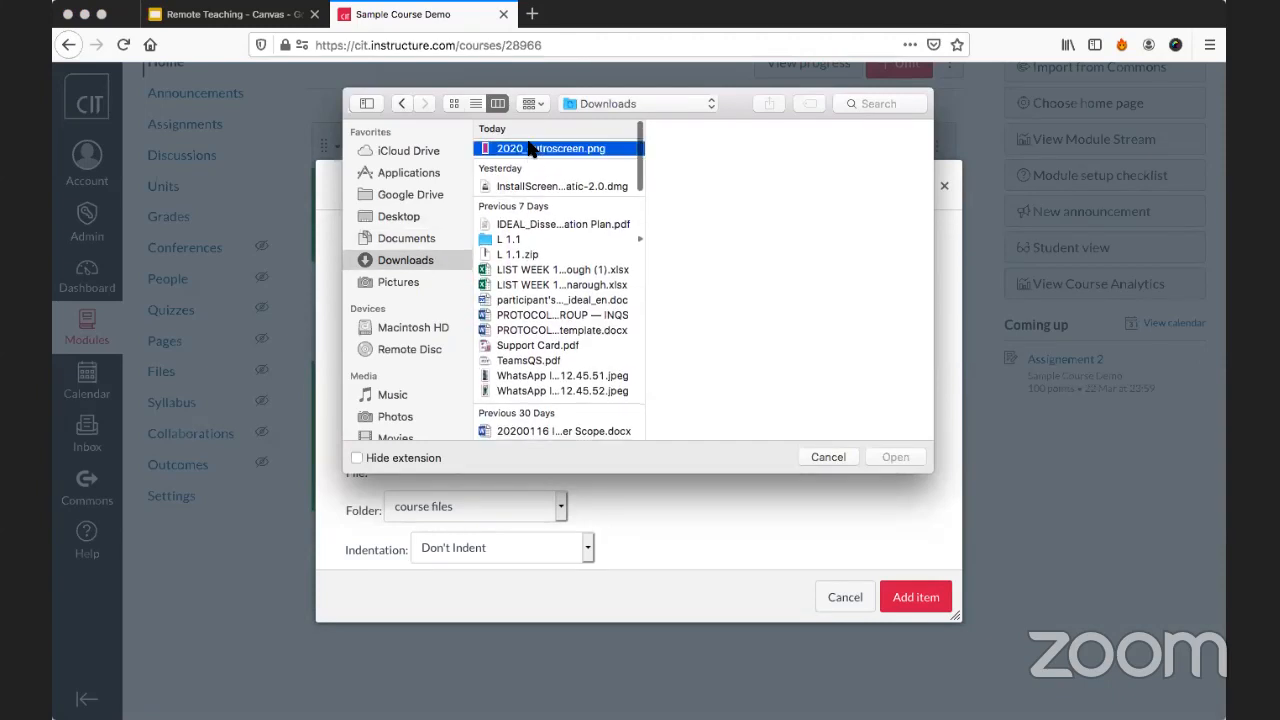
left_click(895, 457)
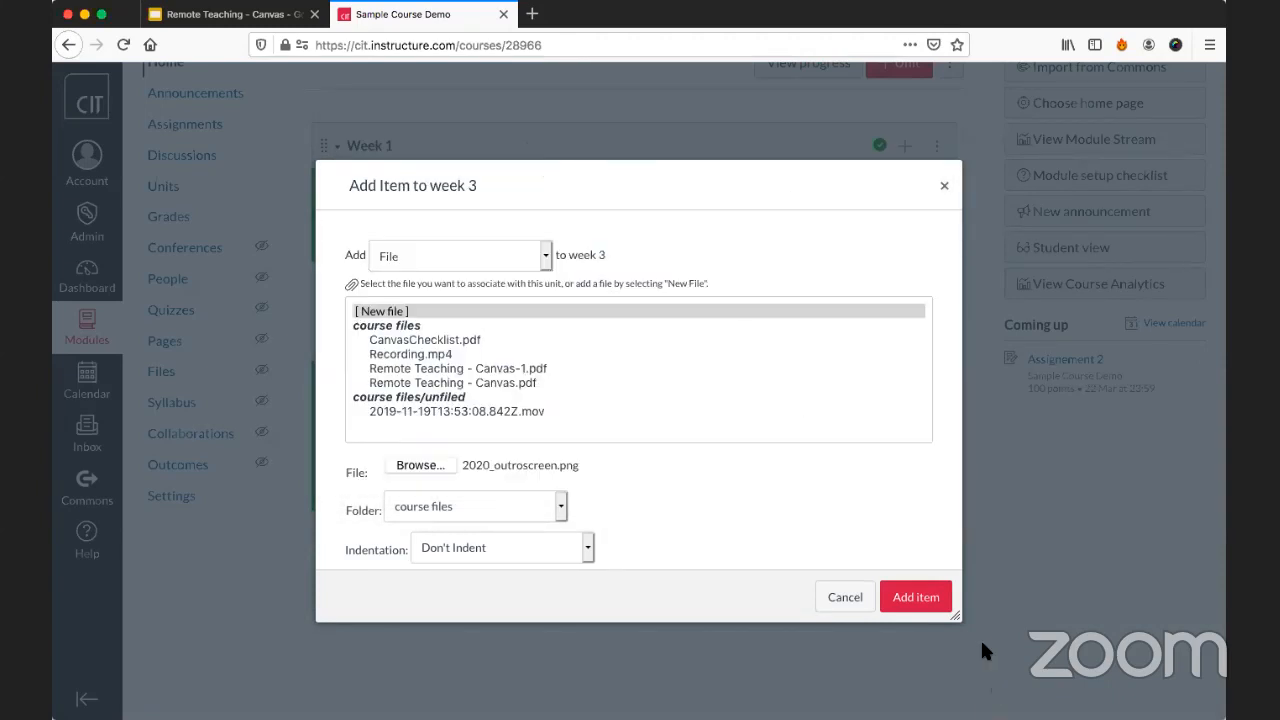
left_click(912, 600)
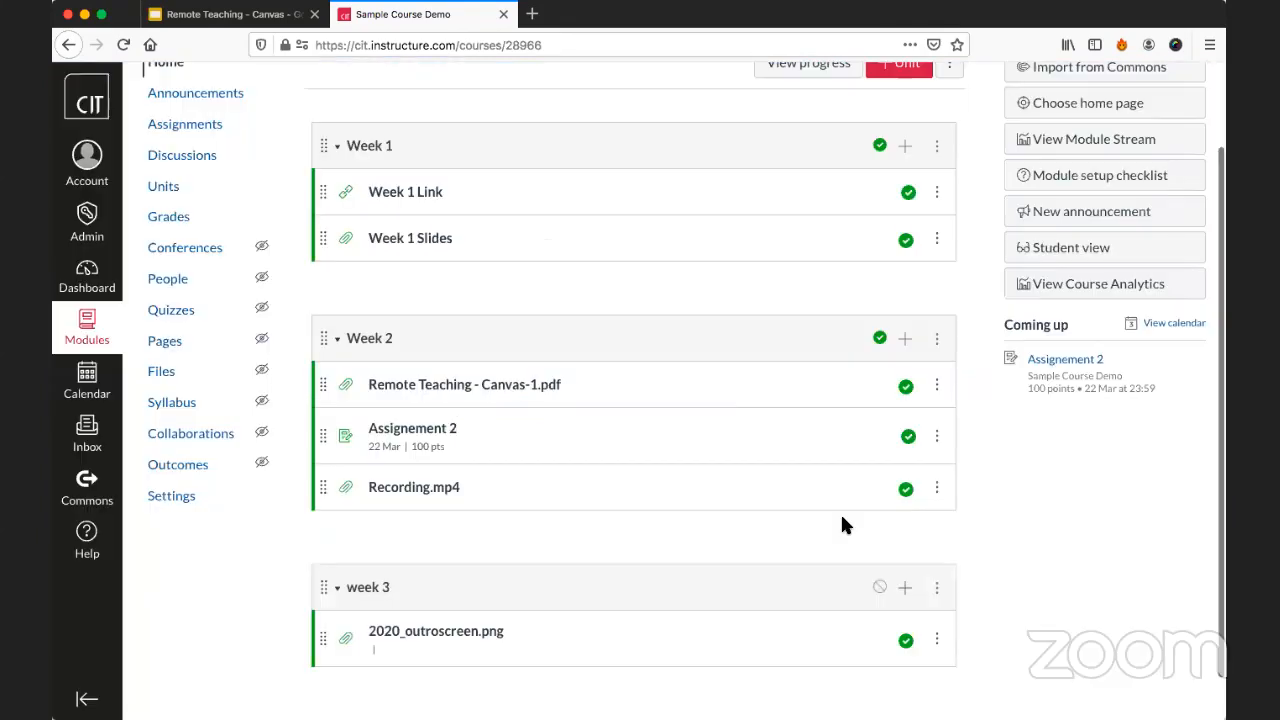
Publish the week 3 unit.
scroll(842, 518, "down", 1)
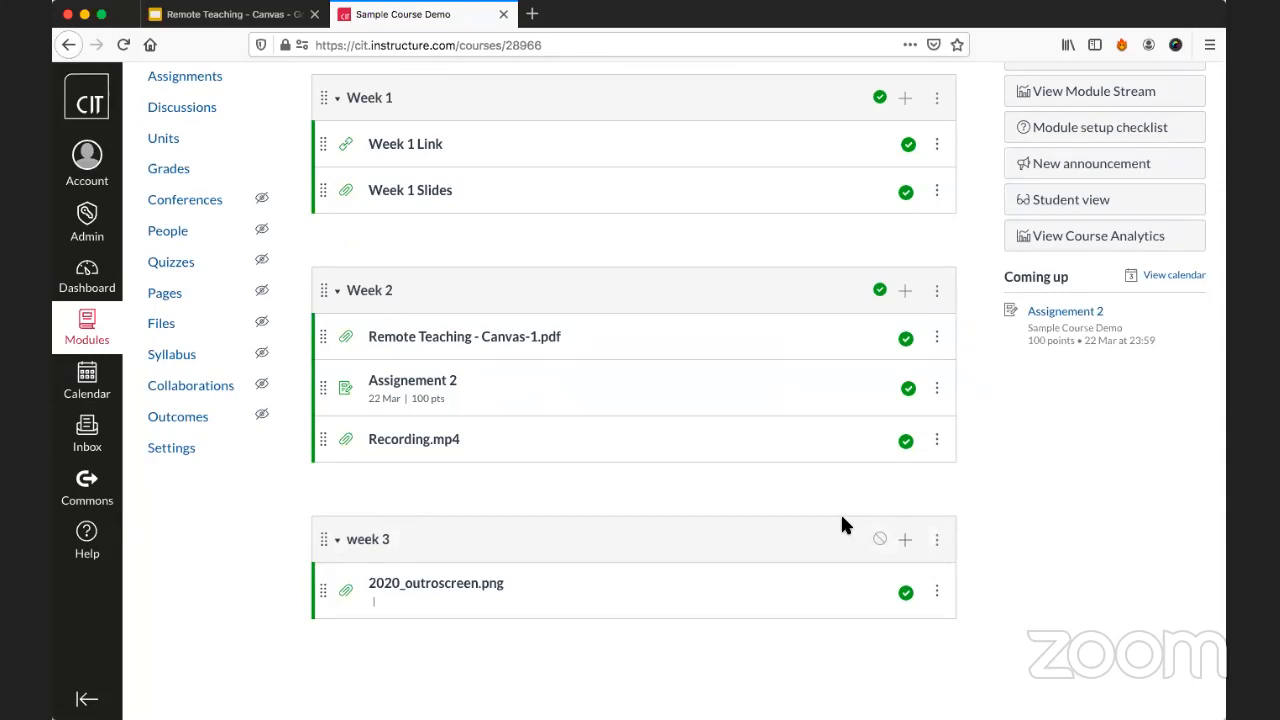
scroll(842, 525, "up", 3)
scroll(842, 525, "down", 3)
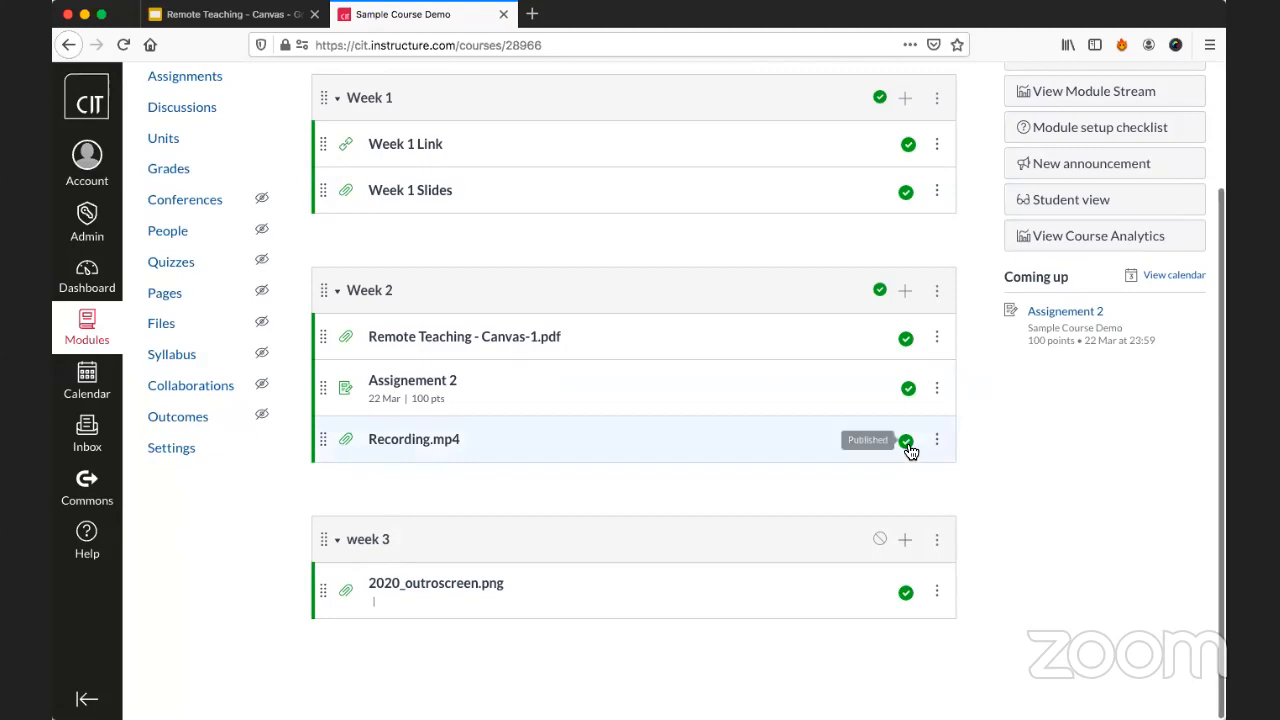
scroll(875, 297, "up", 2)
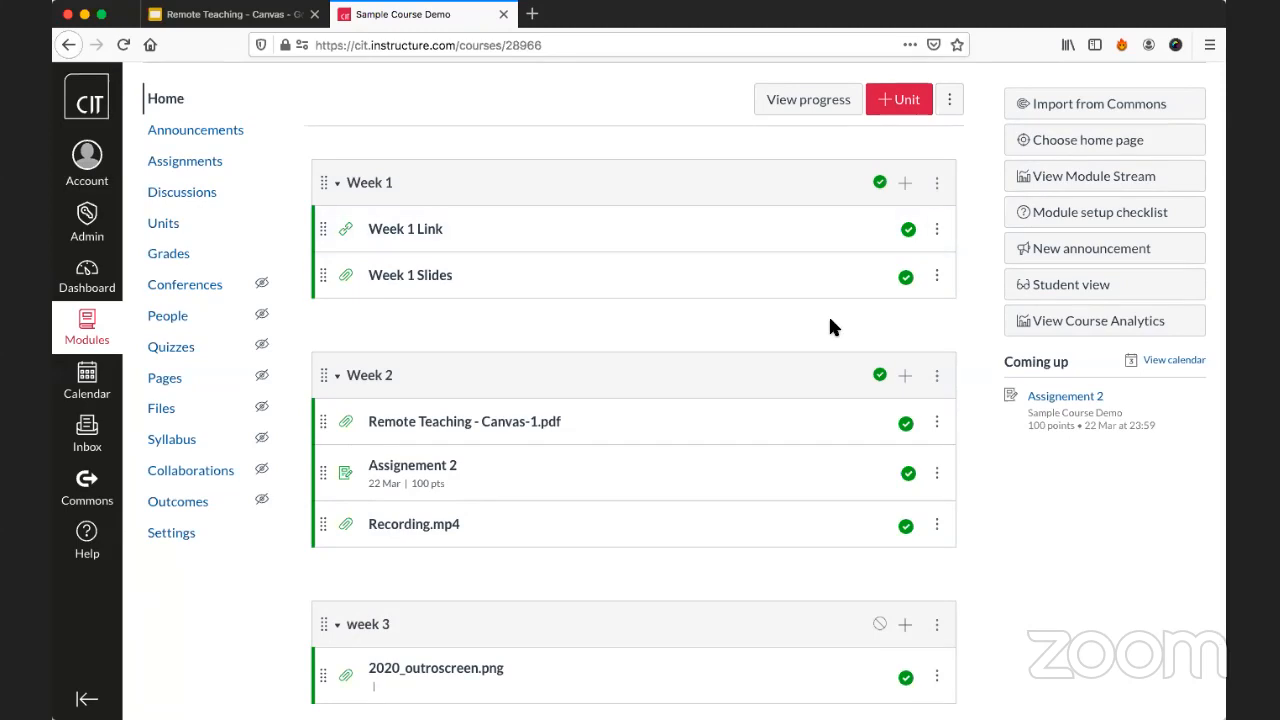
scroll(828, 320, "down", 2)
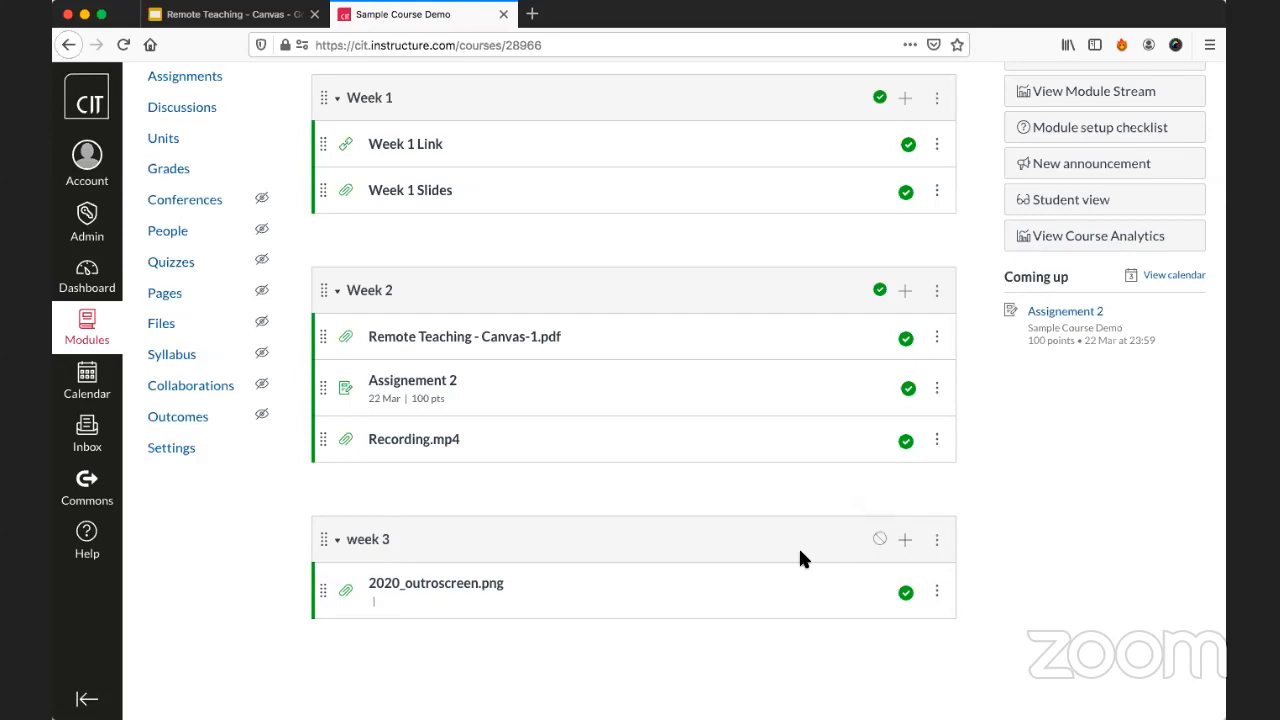
left_click(879, 540)
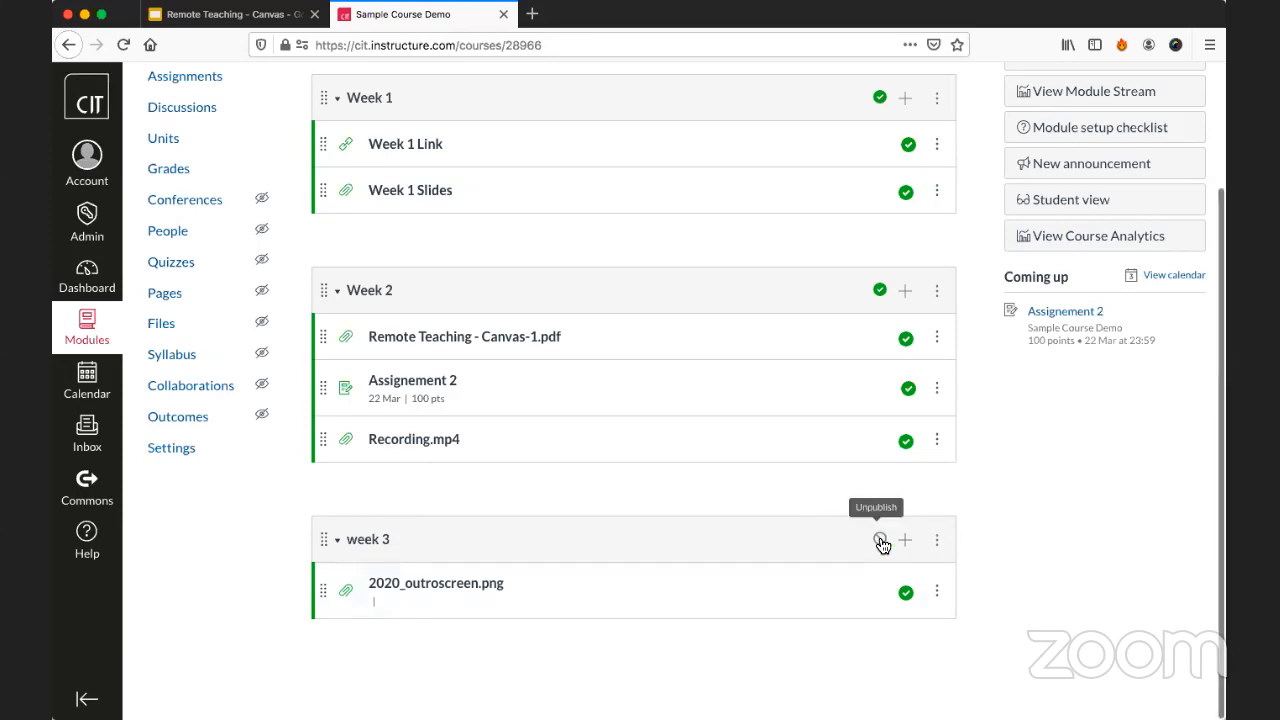
Review the Week 1, Week 2 and week 3 units in student view, and return to the teacher view.
scroll(880, 511, "up", 1)
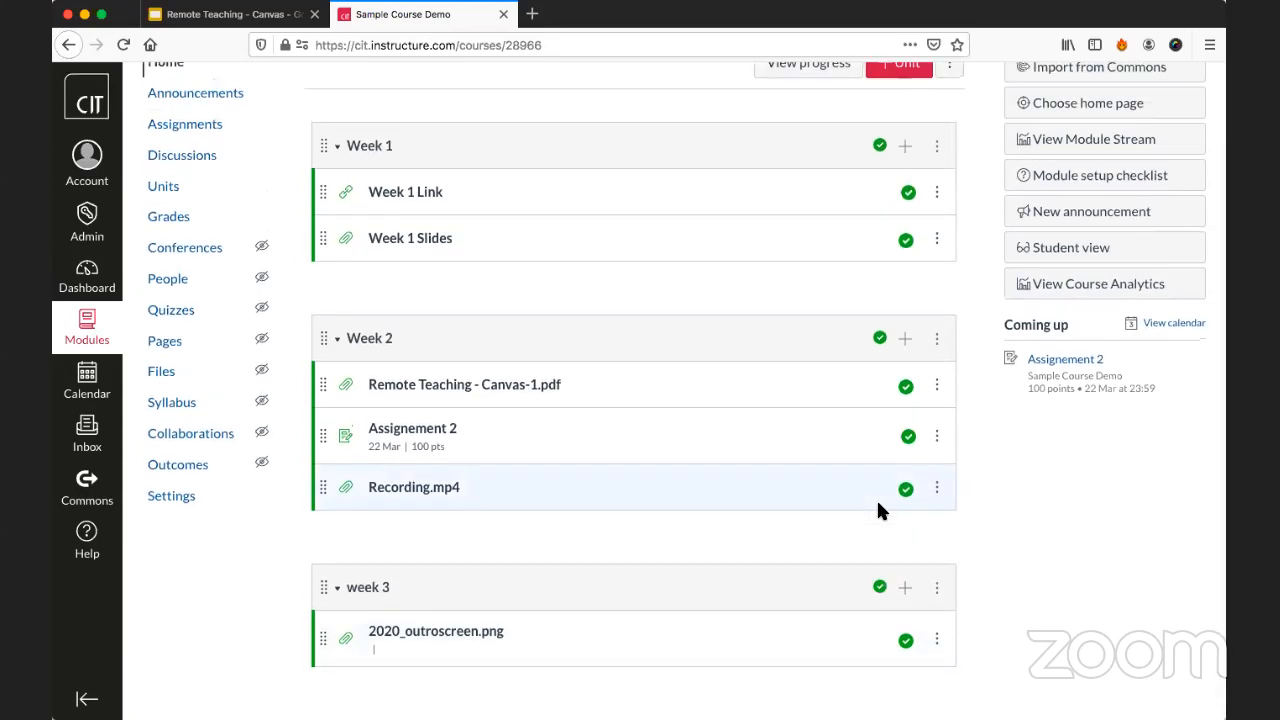
scroll(878, 510, "up", 1)
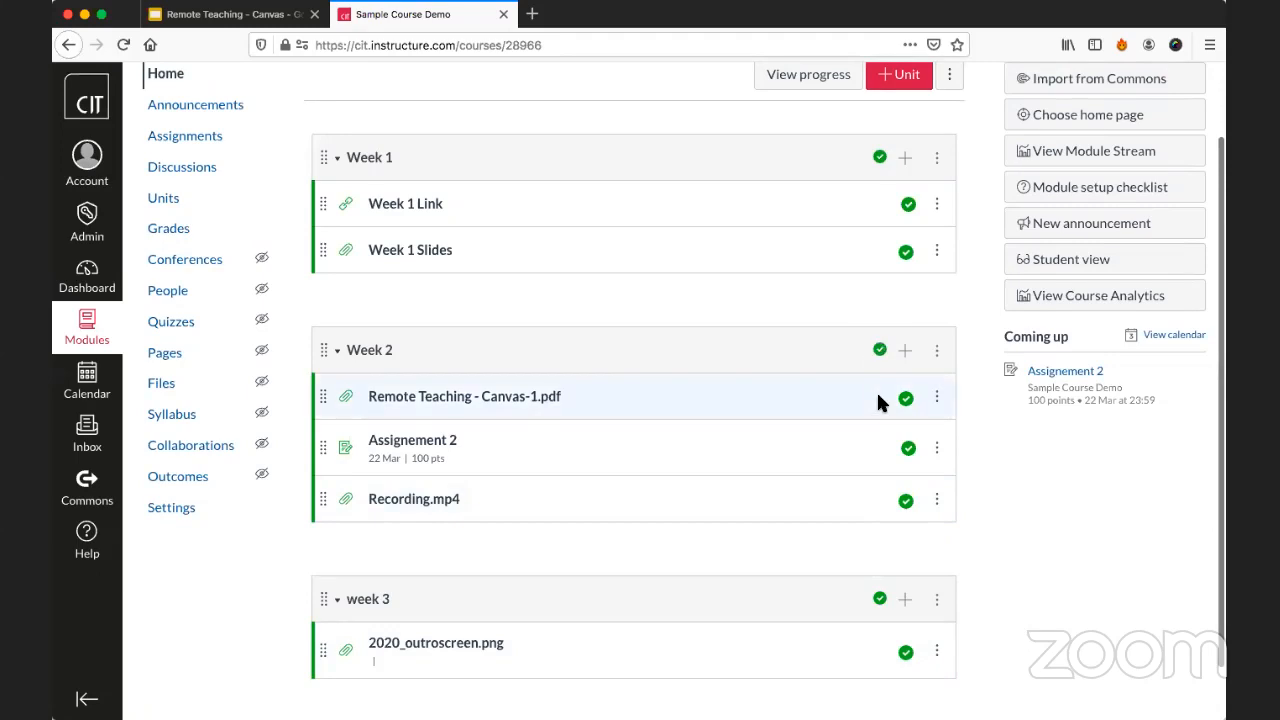
scroll(962, 412, "down", 1)
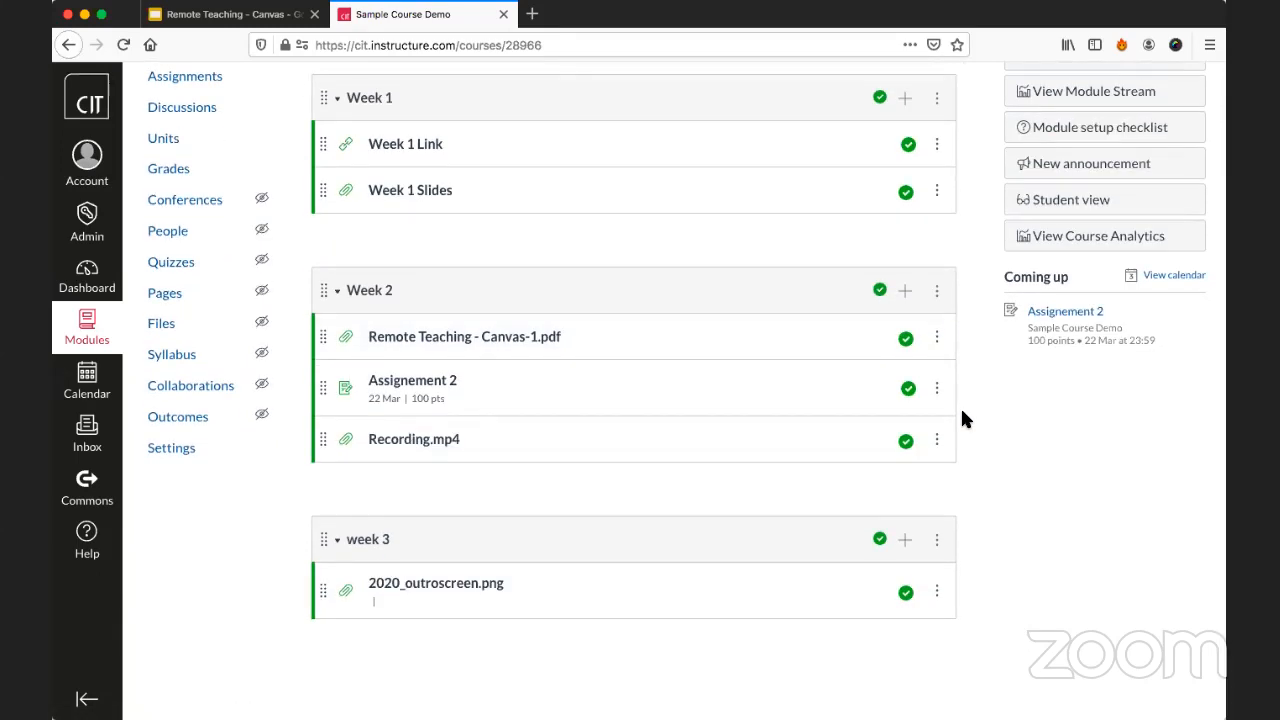
scroll(962, 418, "up", 3)
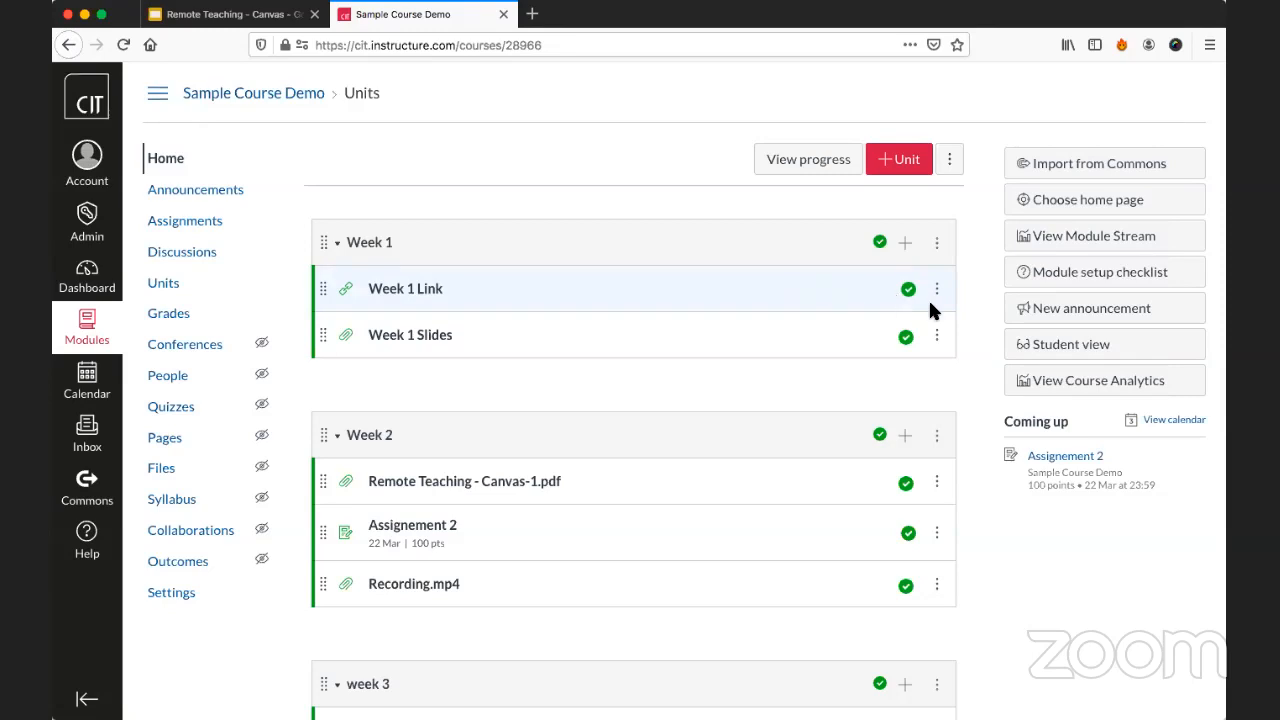
left_click(1087, 356)
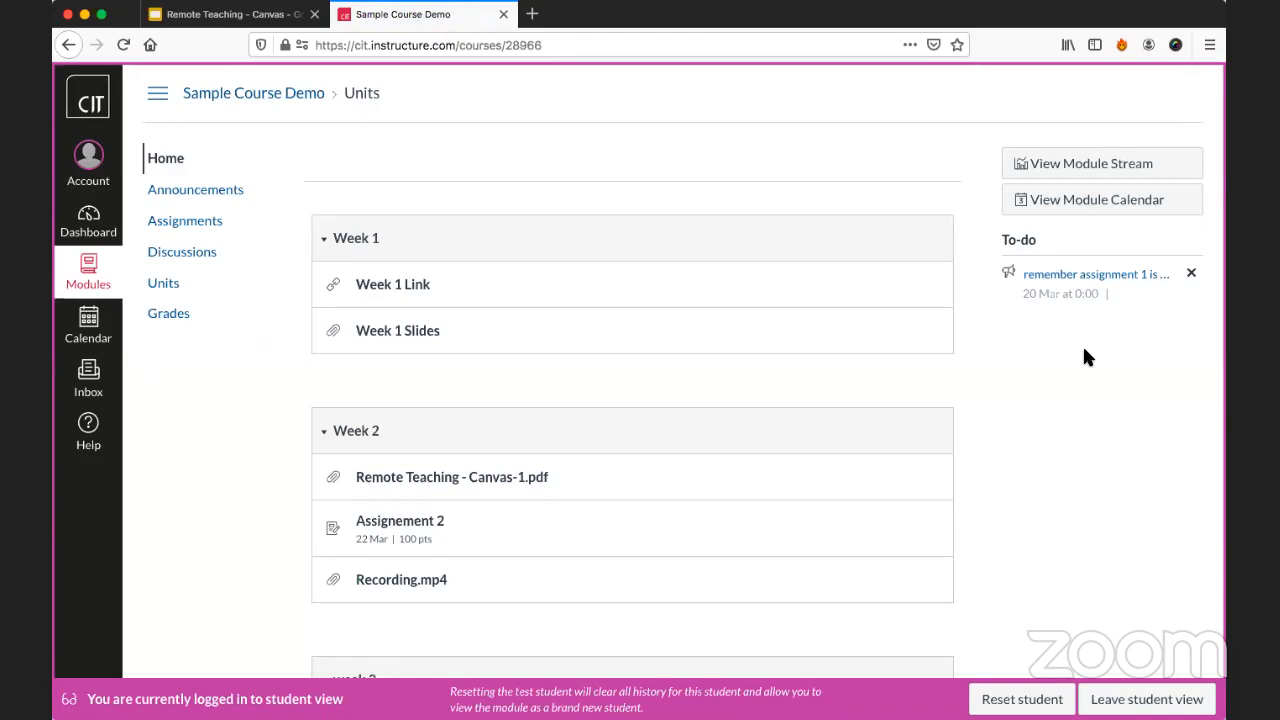
scroll(1087, 357, "down", 5)
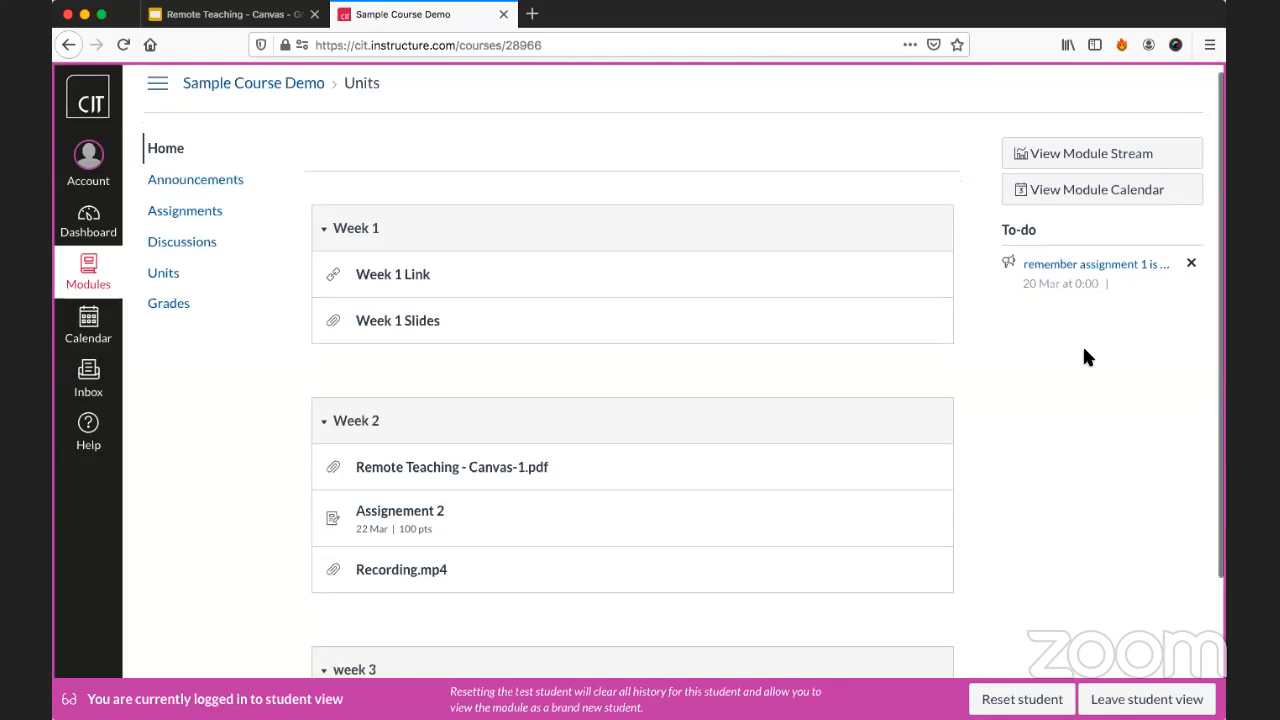
scroll(1088, 357, "up", 3)
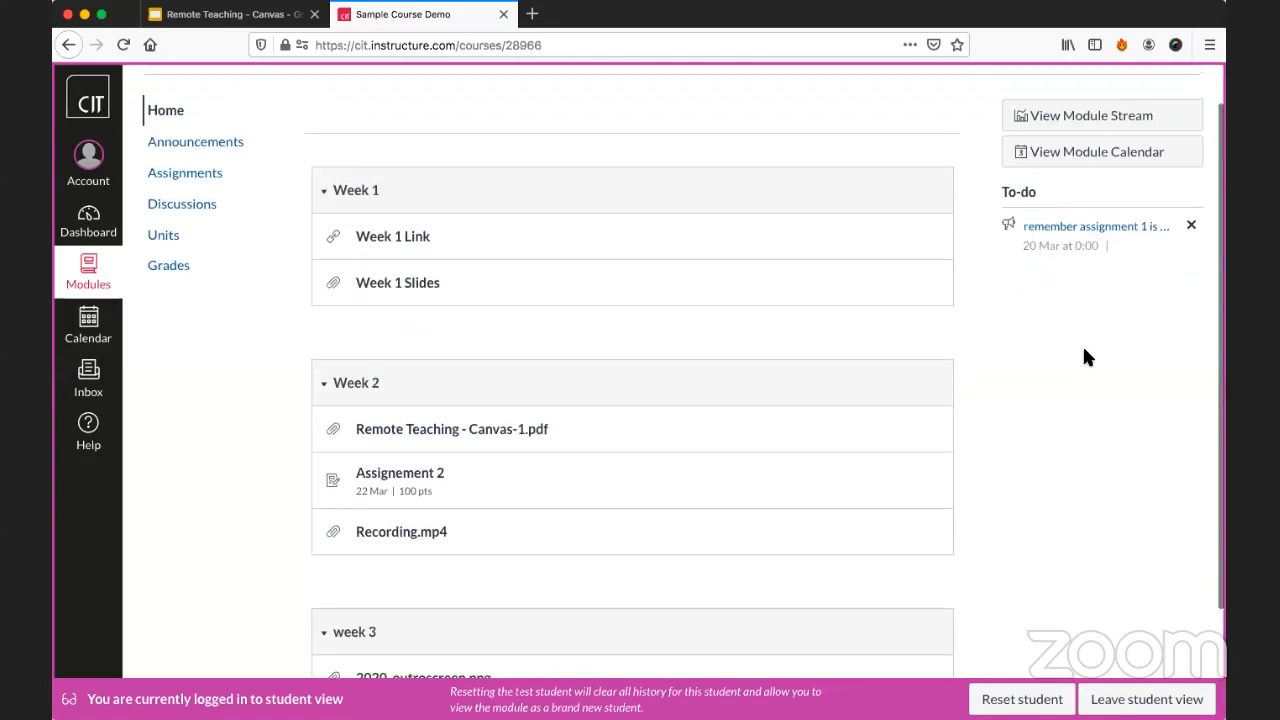
scroll(920, 262, "up", 1)
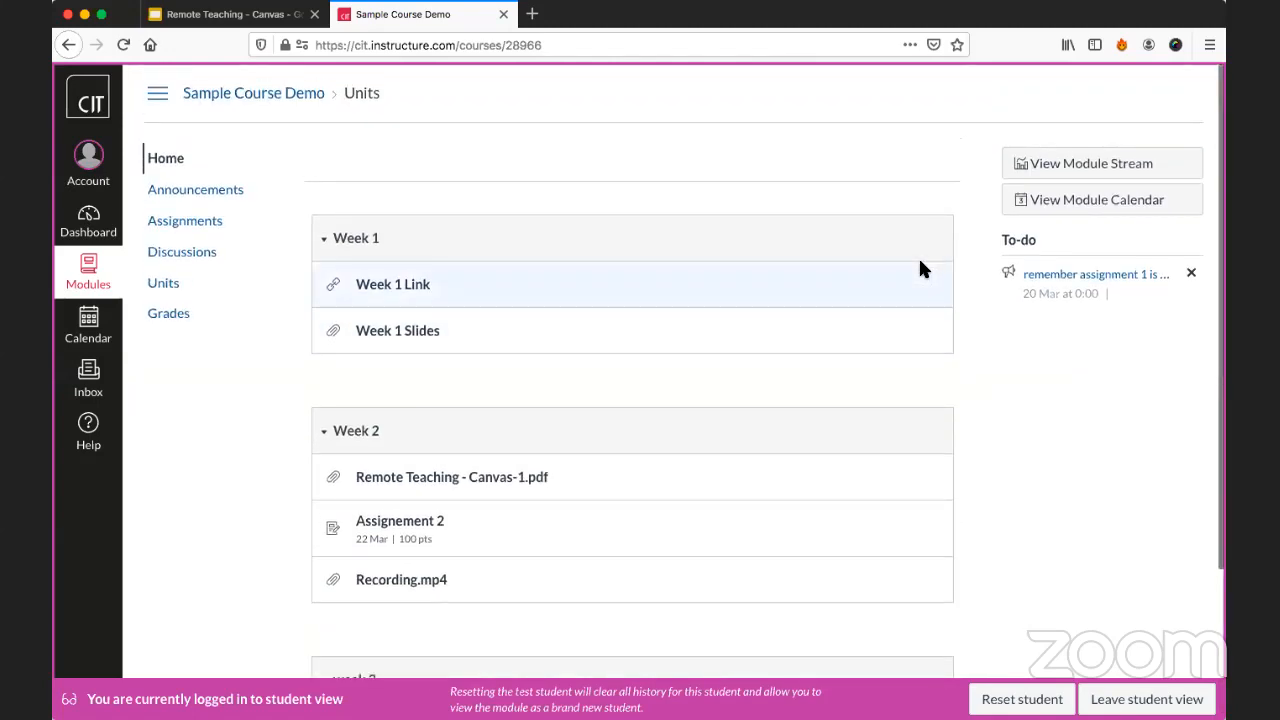
scroll(888, 240, "down", 4)
scroll(775, 252, "up", 4)
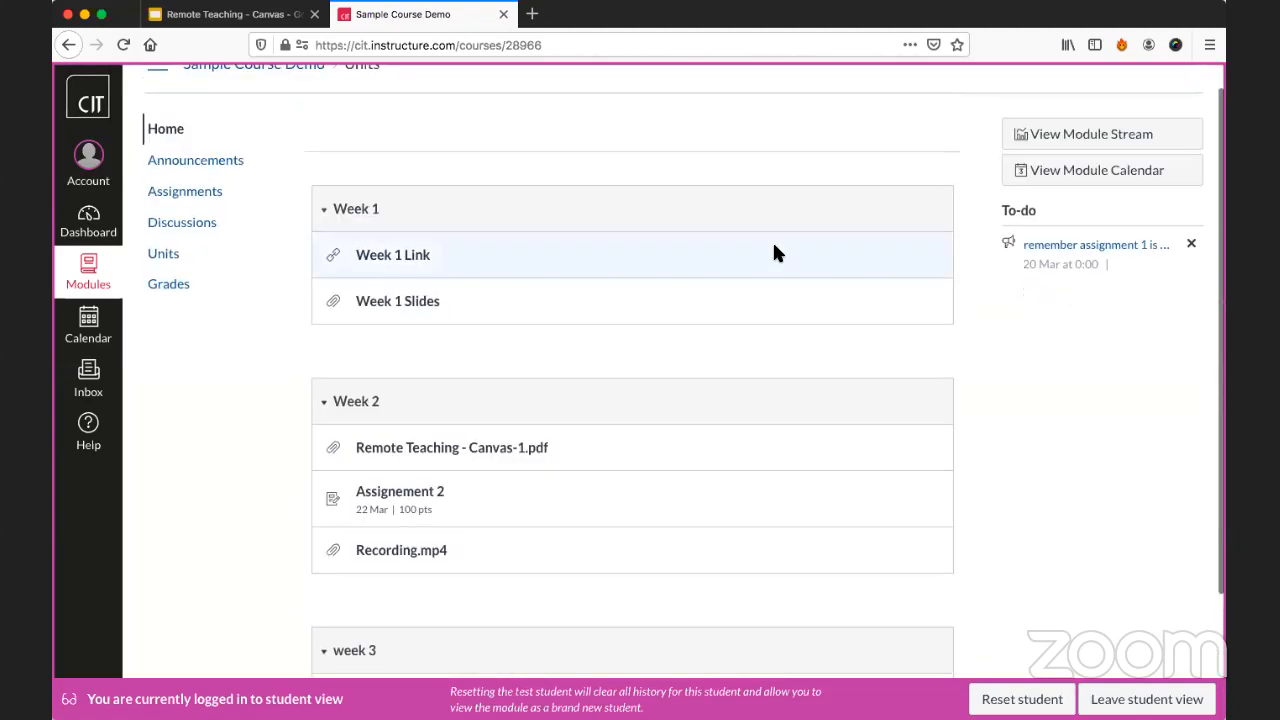
scroll(669, 389, "down", 3)
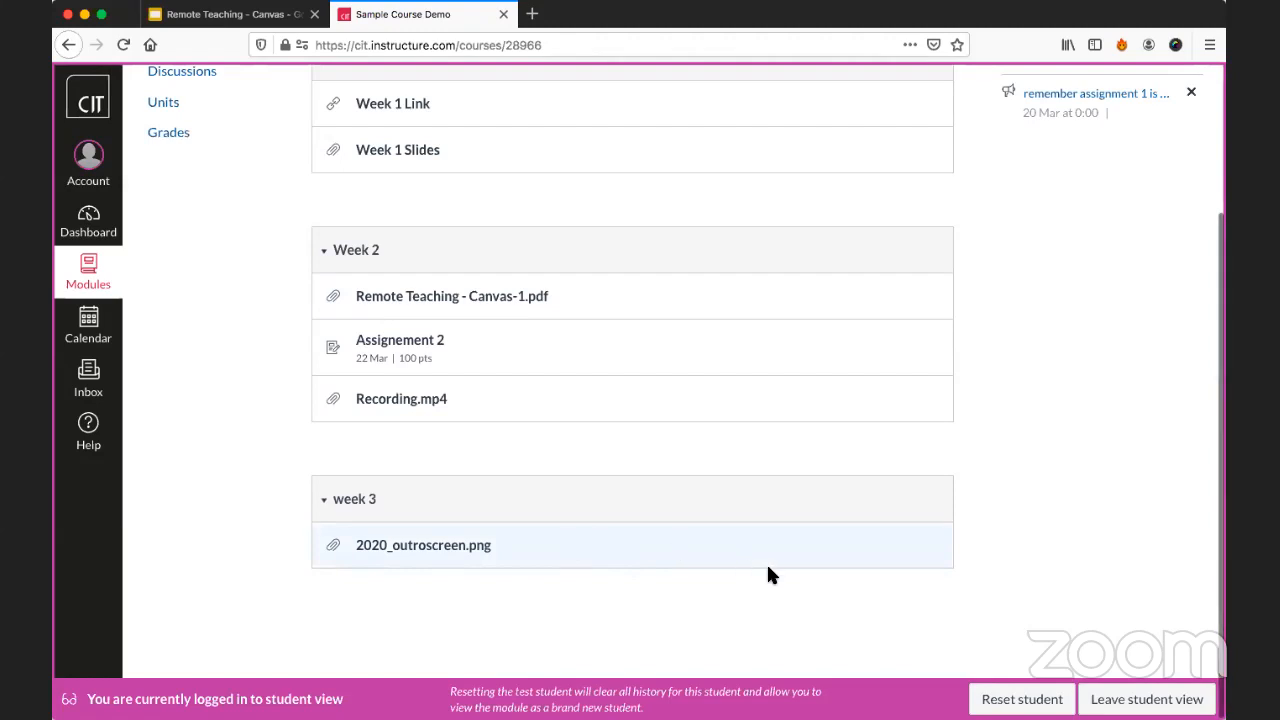
scroll(766, 570, "up", 4)
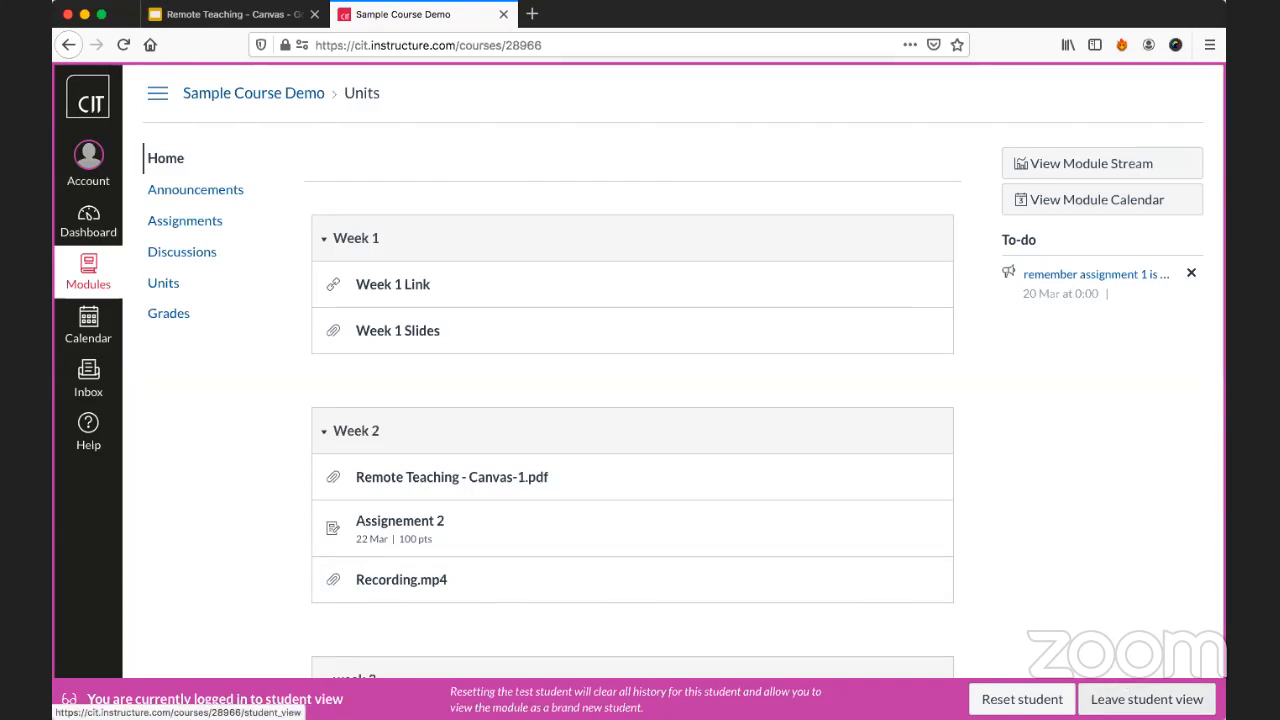
left_click(1113, 703)
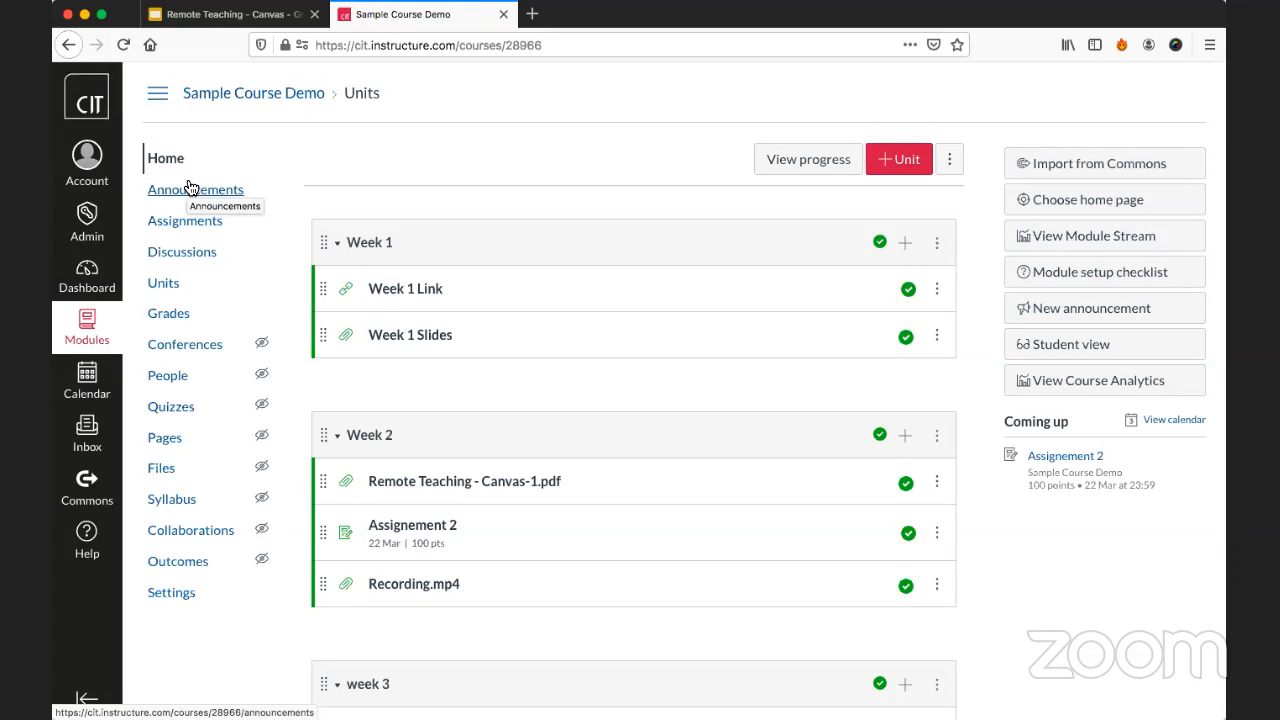
Make Conferences available to students below Grades in the course navigation settings and save the change.
left_click(196, 593)
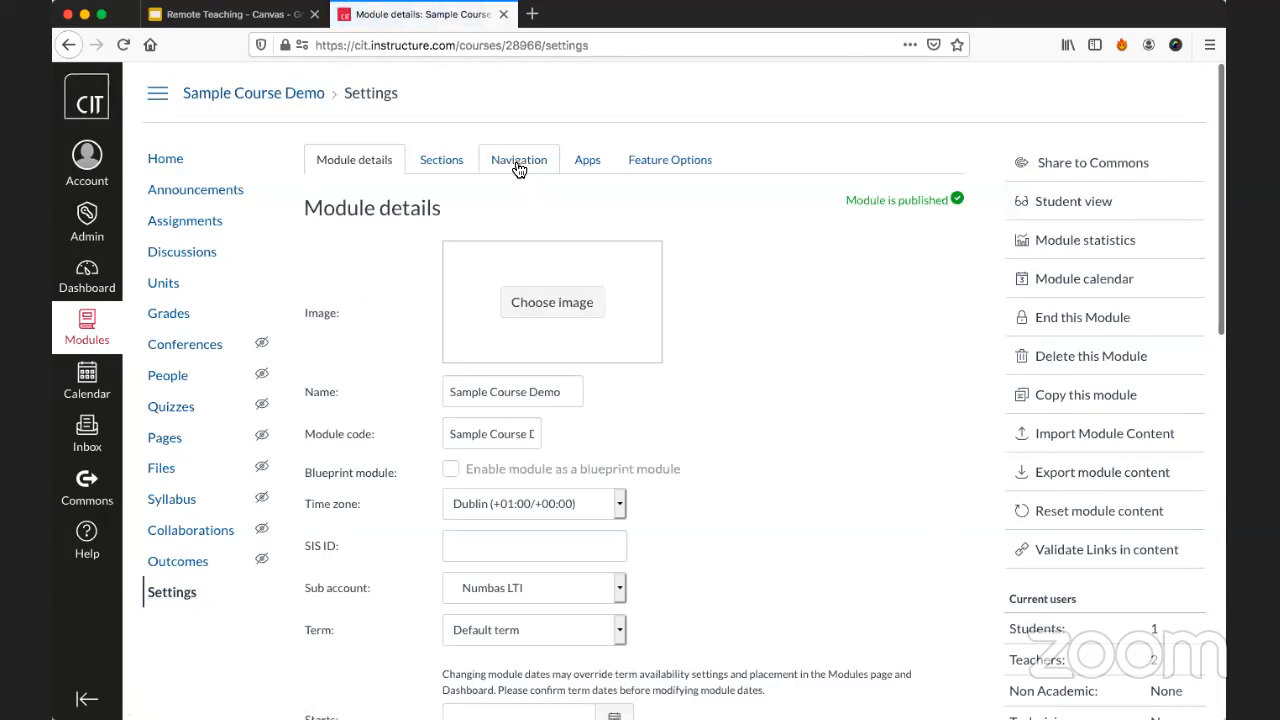
left_click(516, 160)
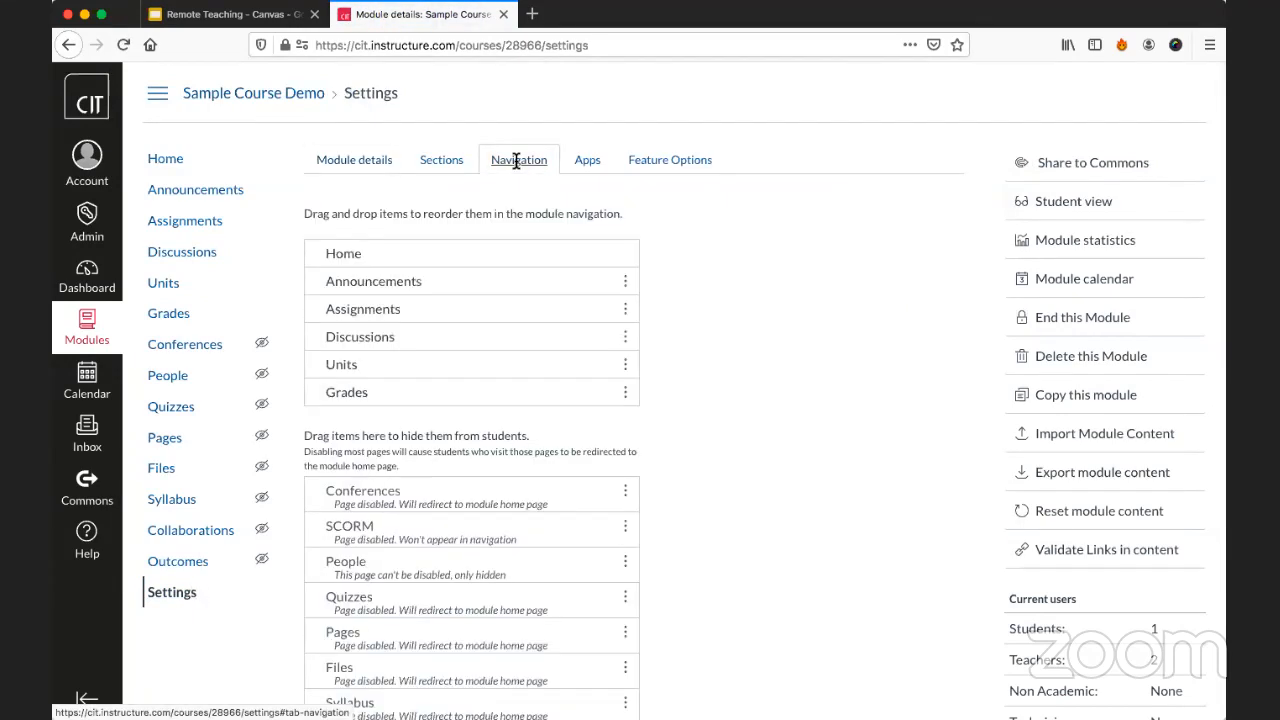
scroll(688, 343, "down", 1)
scroll(688, 343, "down", 2)
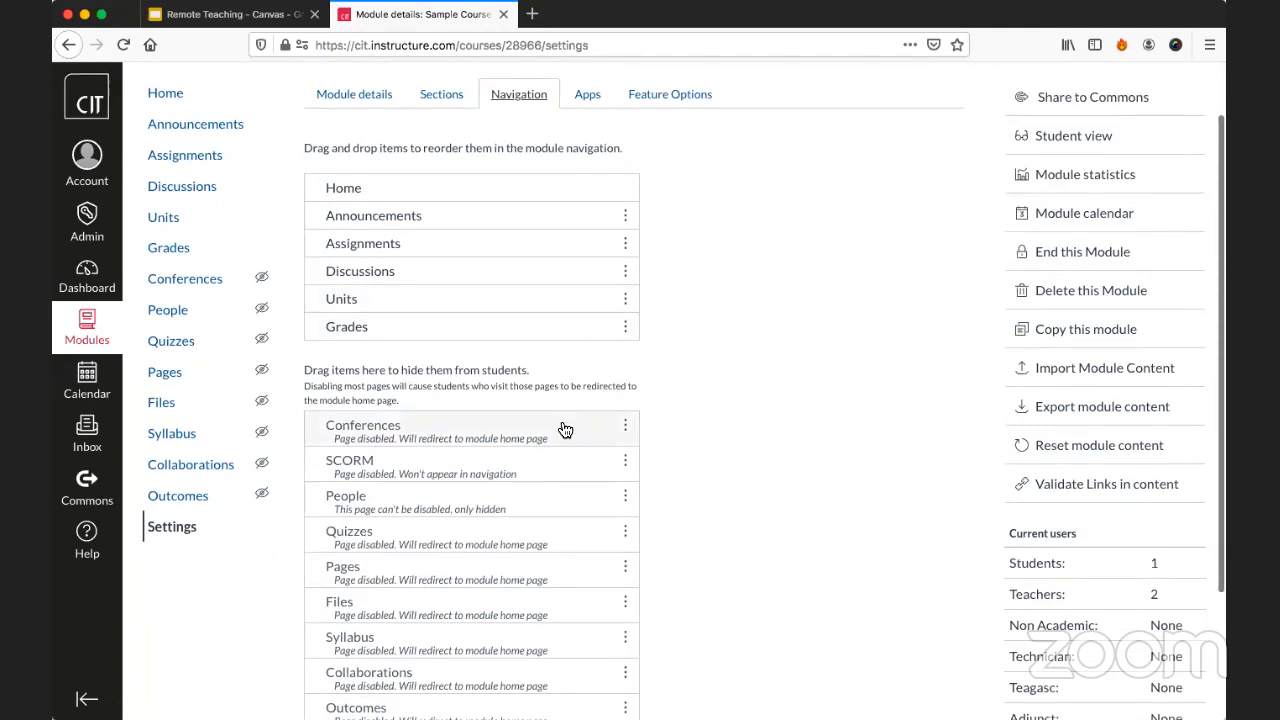
scroll(591, 420, "down", 1)
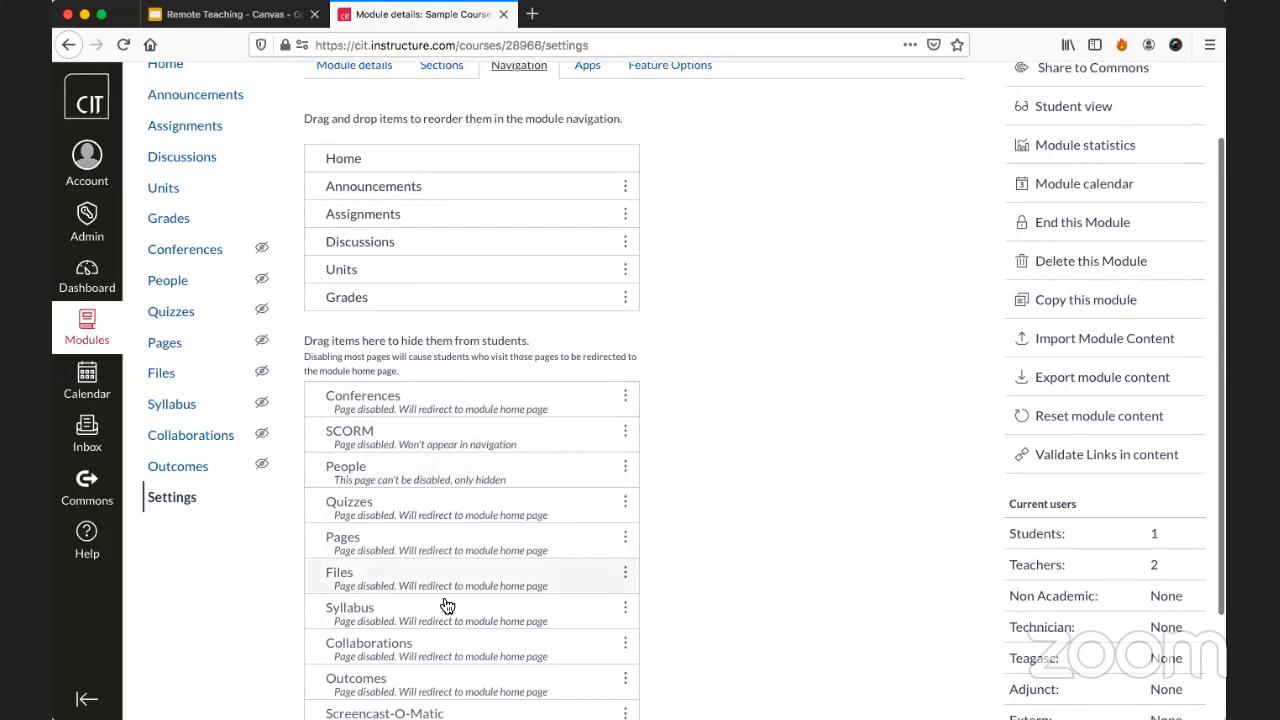
scroll(446, 410, "up", 1)
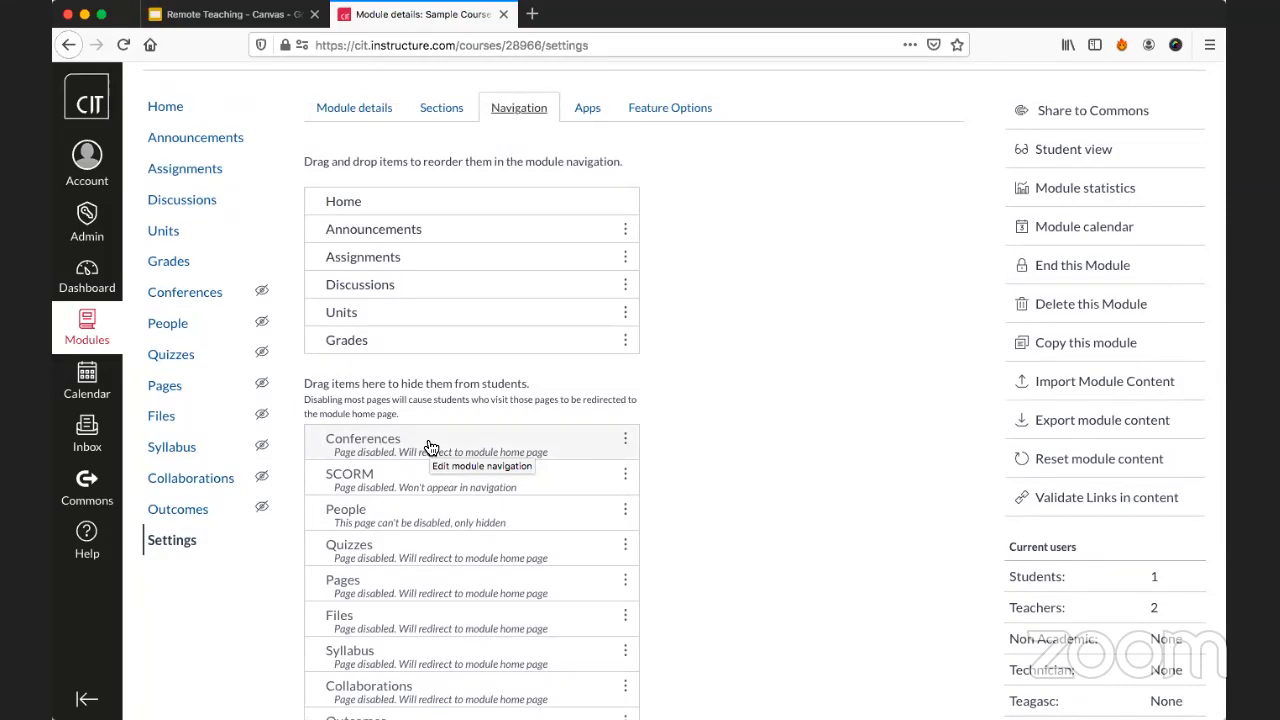
left_click_drag(586, 443, 592, 344)
scroll(752, 350, "down", 4)
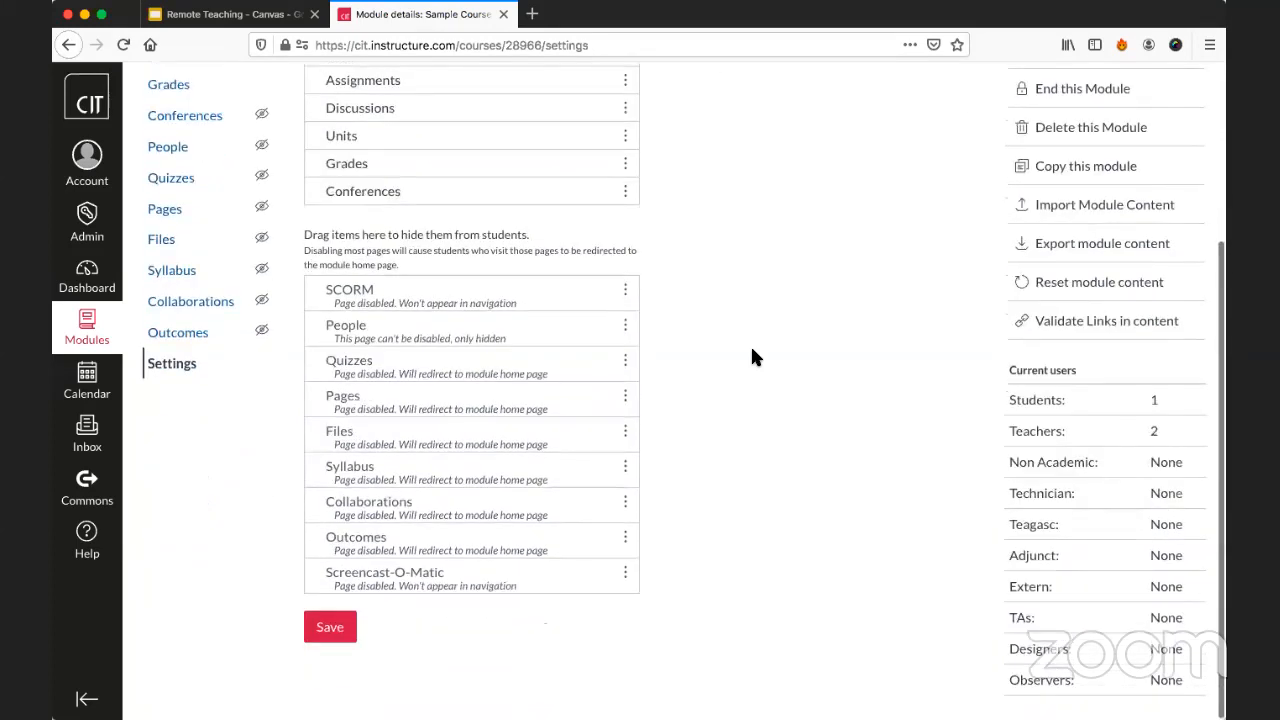
left_click(331, 633)
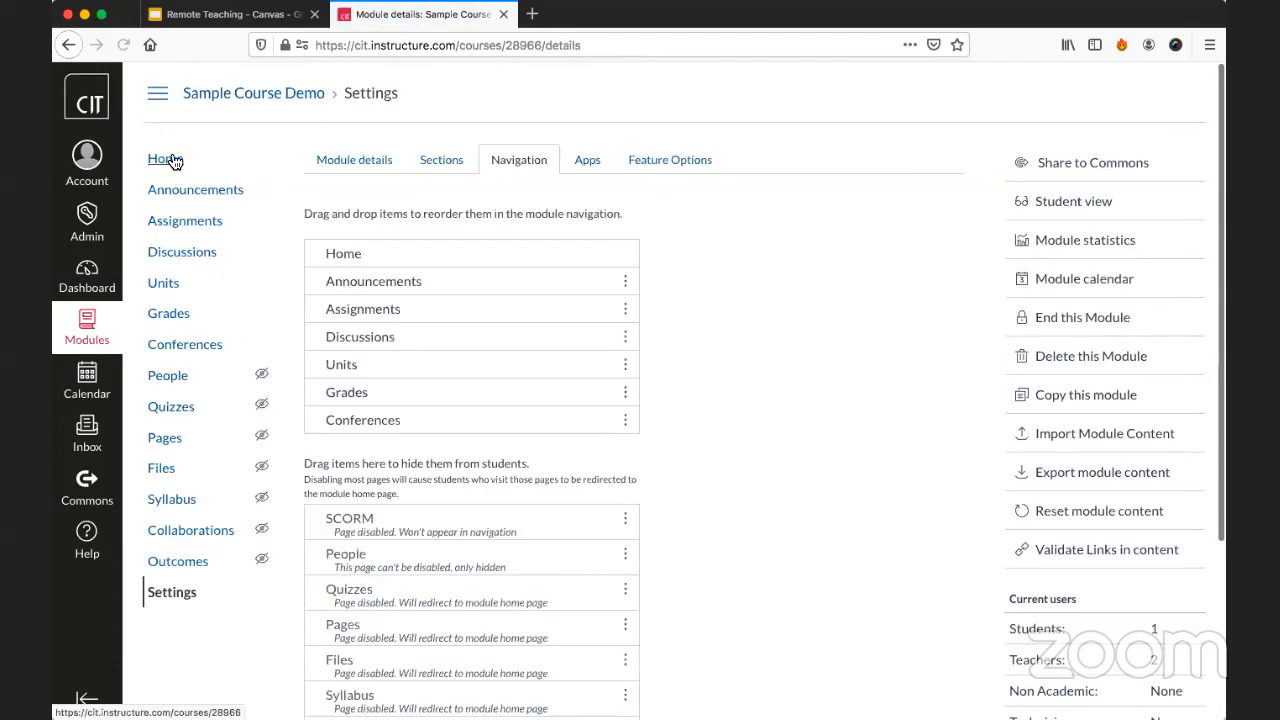
Check the course home page and its navigation in student view, and return to the teacher view.
left_click(165, 159)
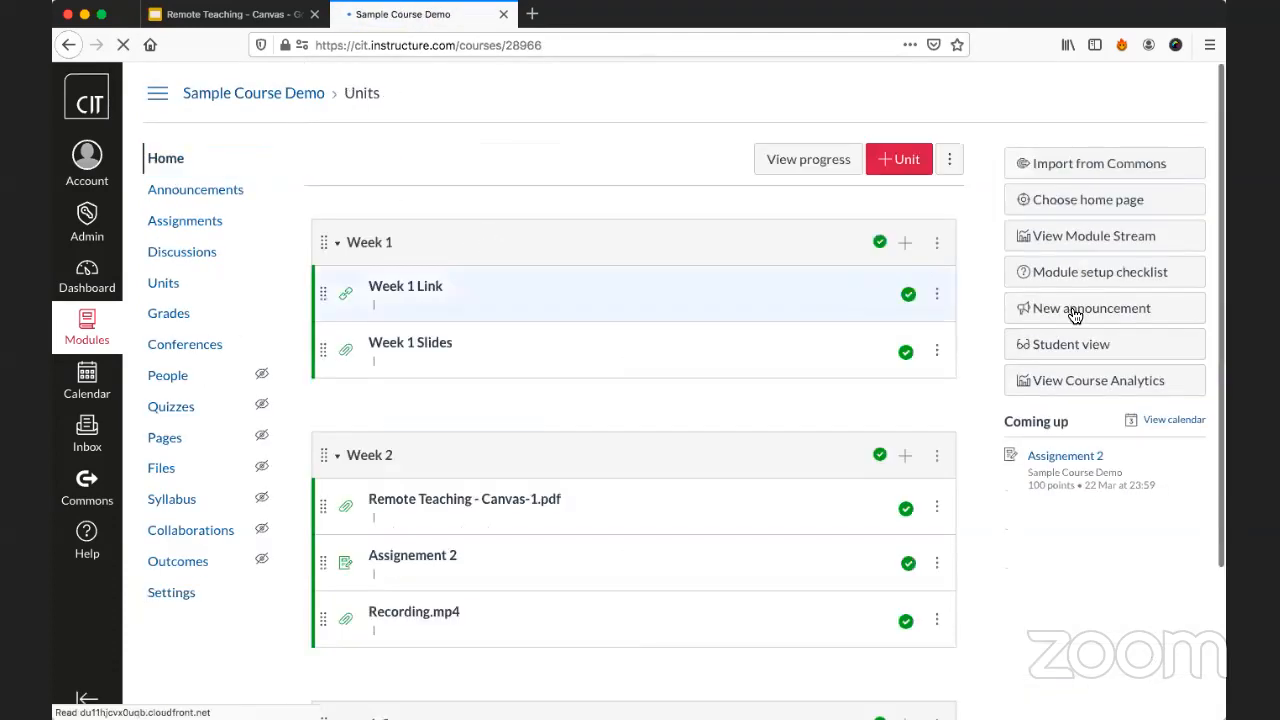
left_click(1066, 344)
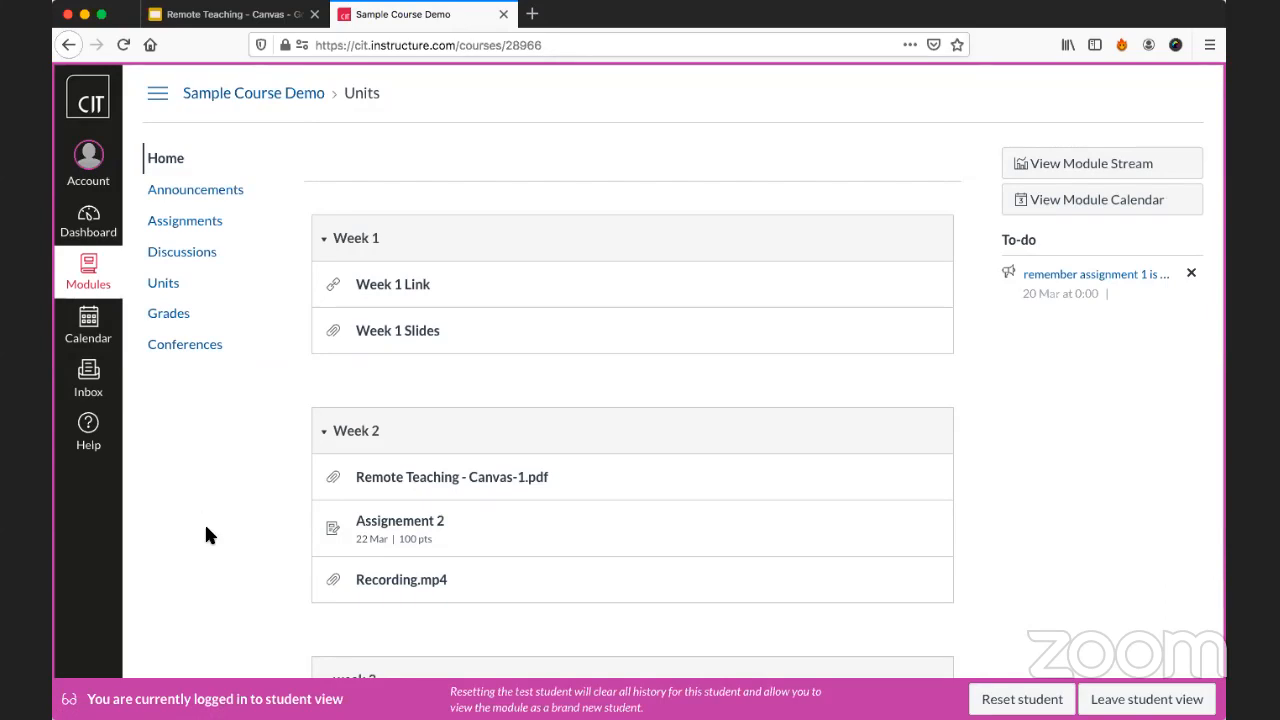
left_click(1135, 699)
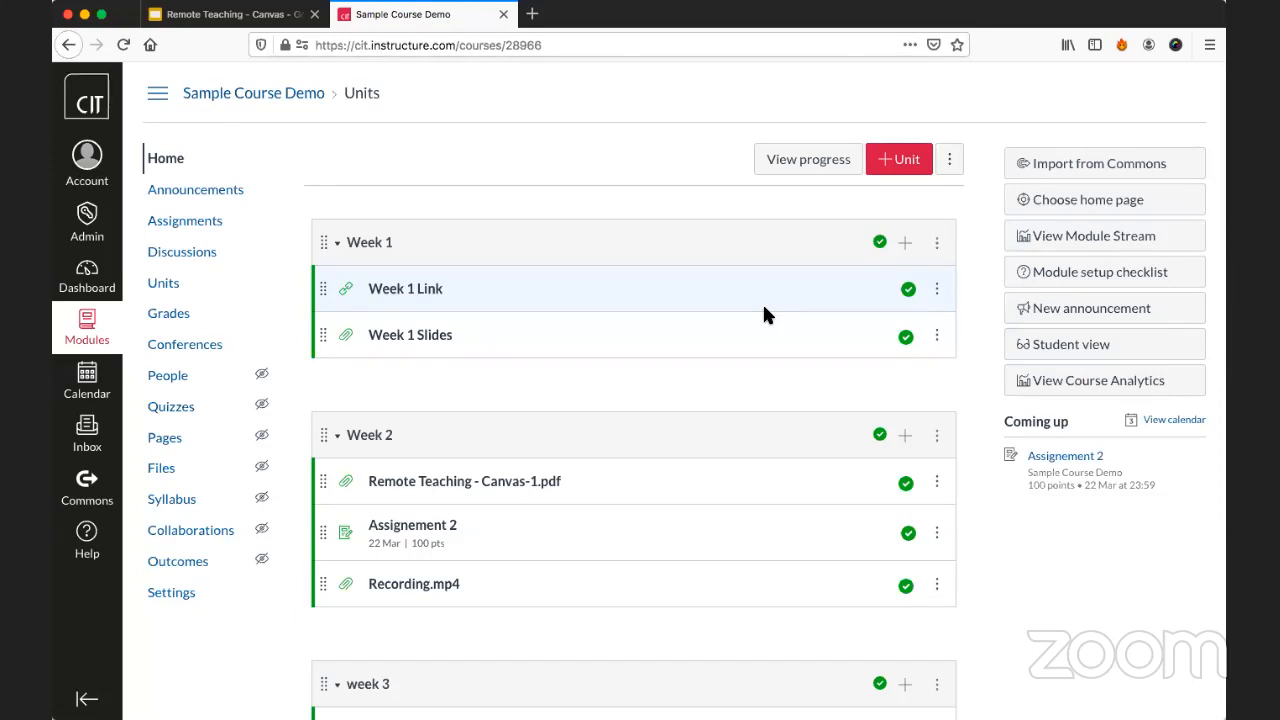
Create a new discussion topic in the course's Discussions with the title "Introduce yourself part 2".
left_click(193, 261)
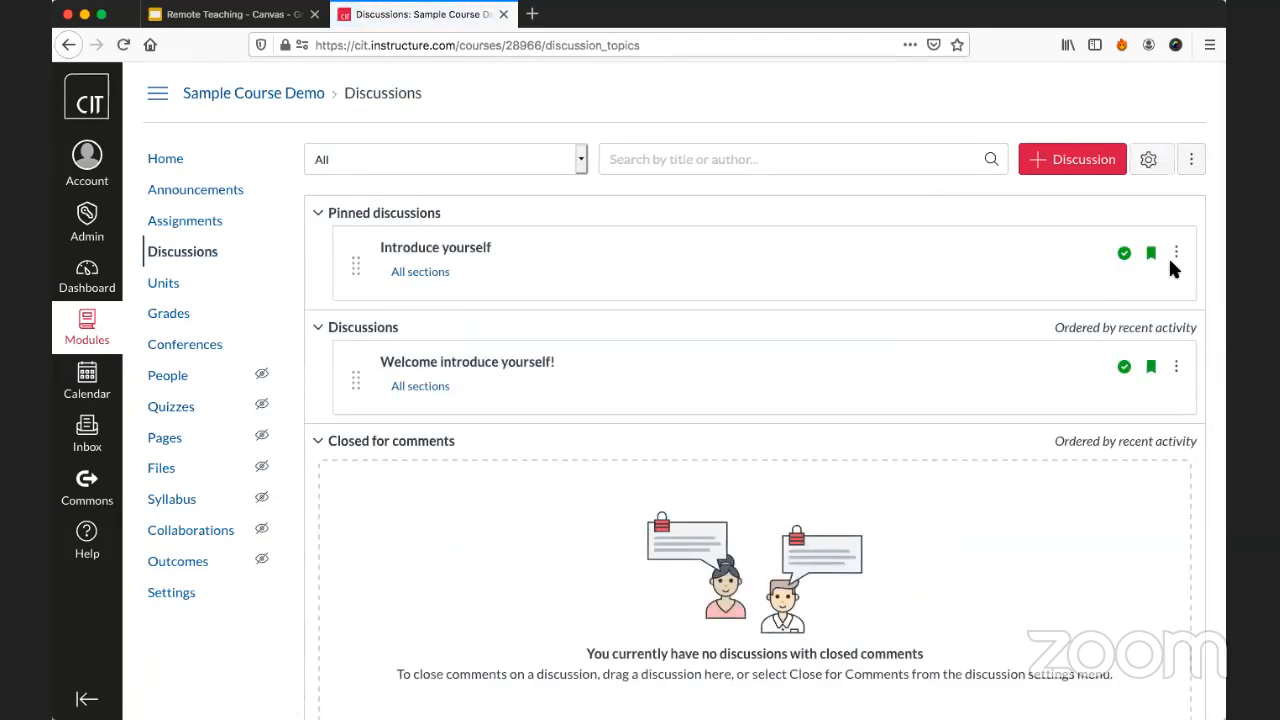
scroll(982, 309, "down", 1)
scroll(982, 309, "up", 1)
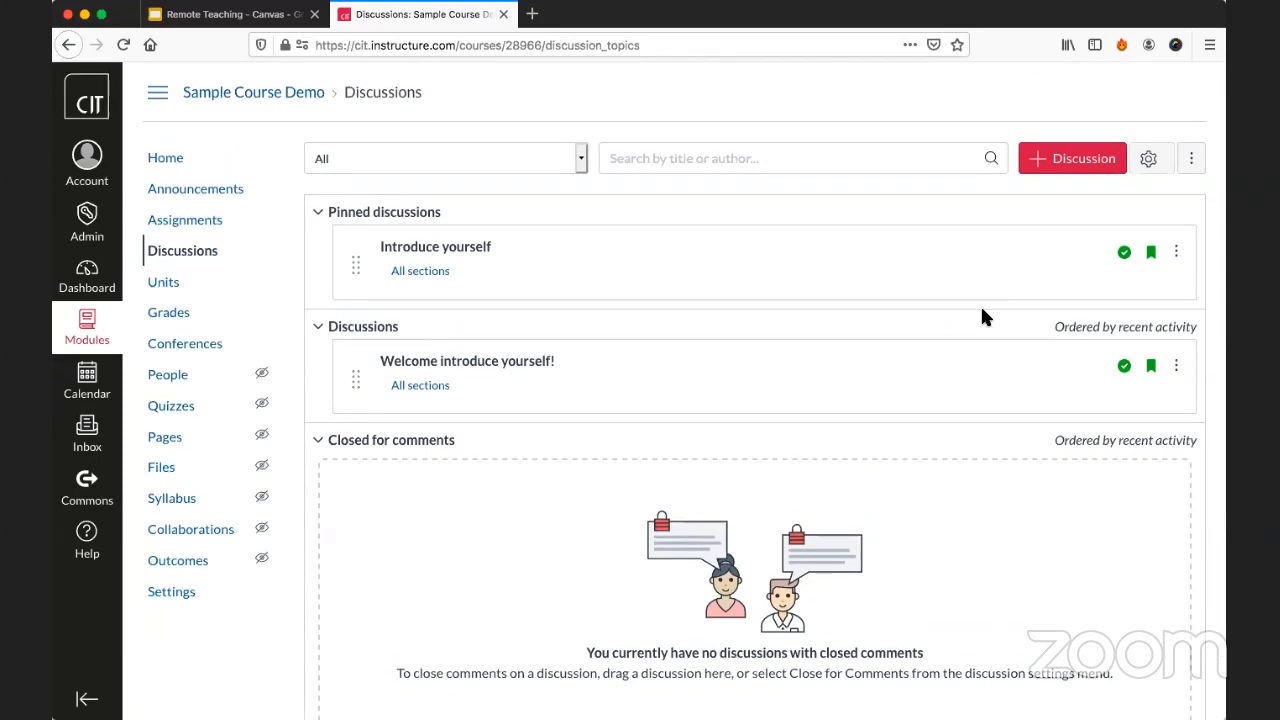
left_click(1081, 160)
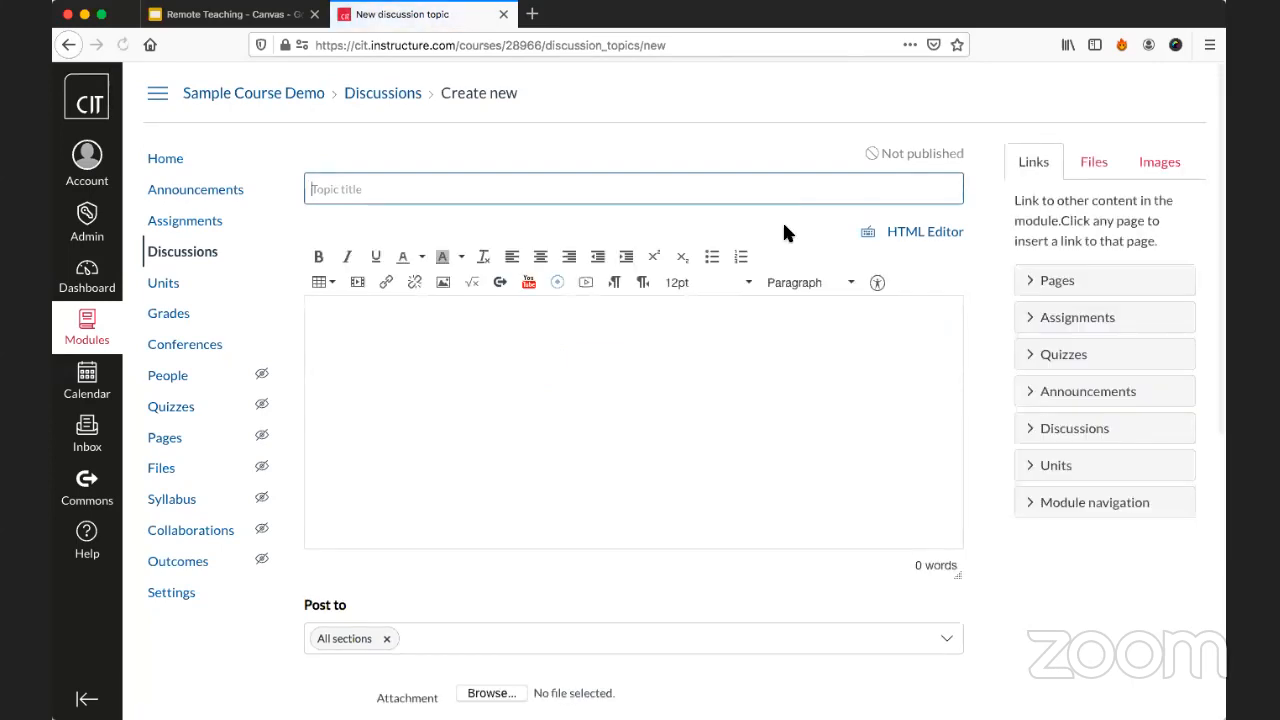
scroll(784, 229, "down", 1)
scroll(784, 237, "down", 5)
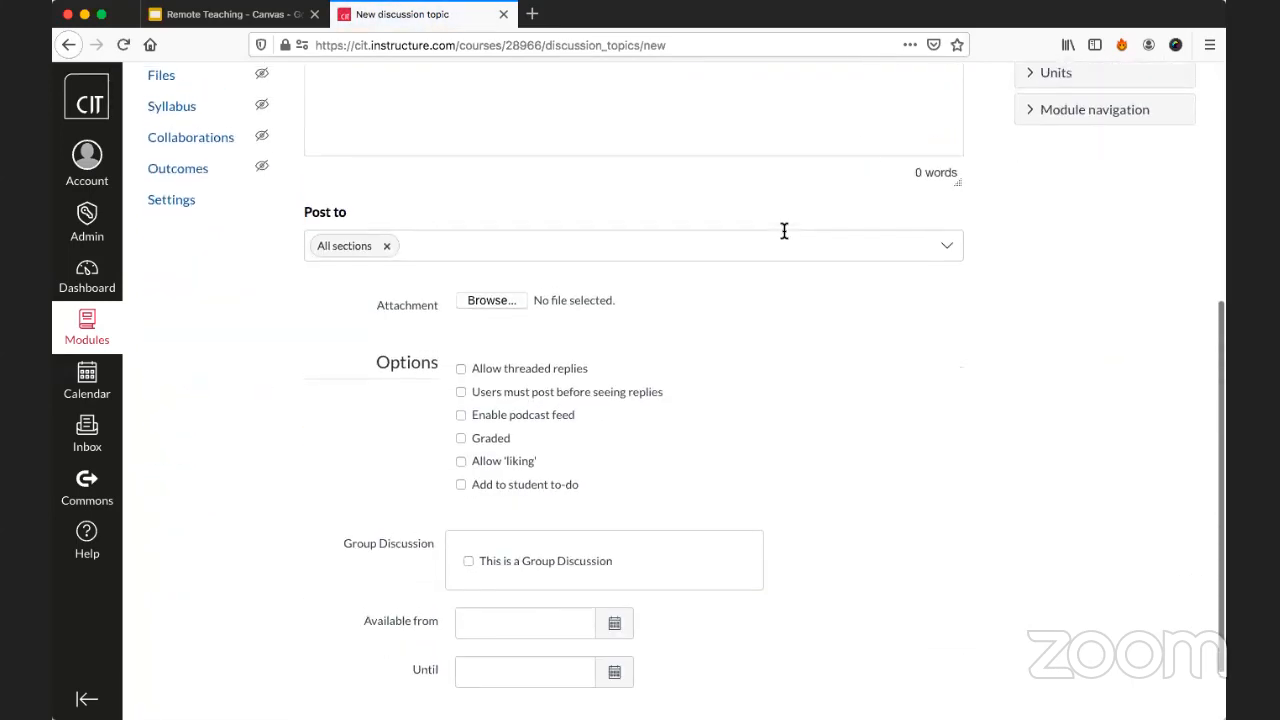
scroll(784, 231, "up", 4)
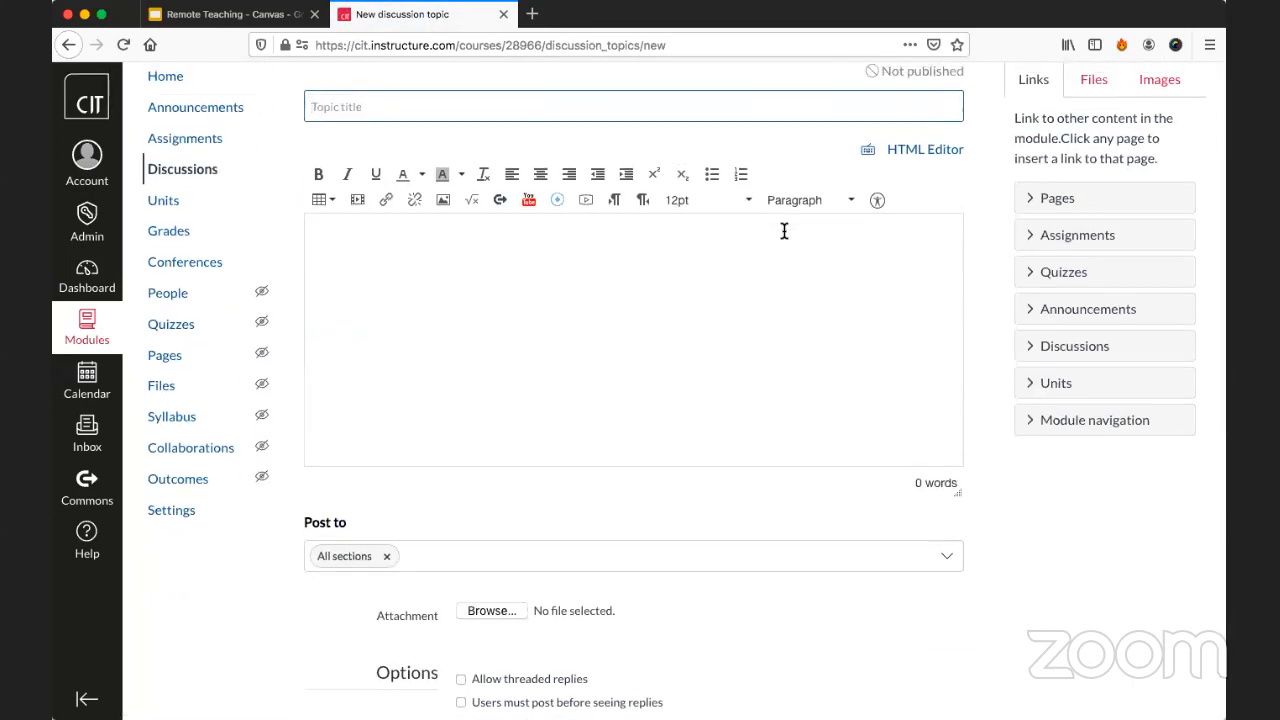
left_click(472, 104)
type("Int")
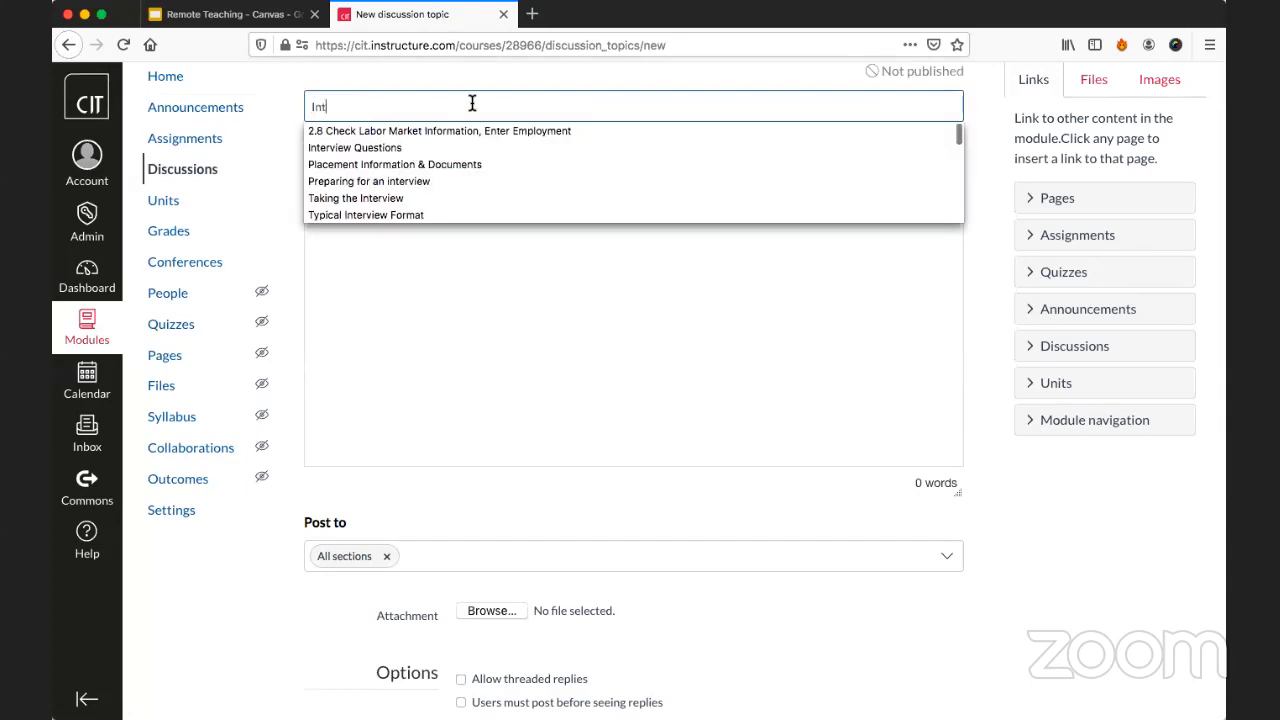
type("roduce yourself pr")
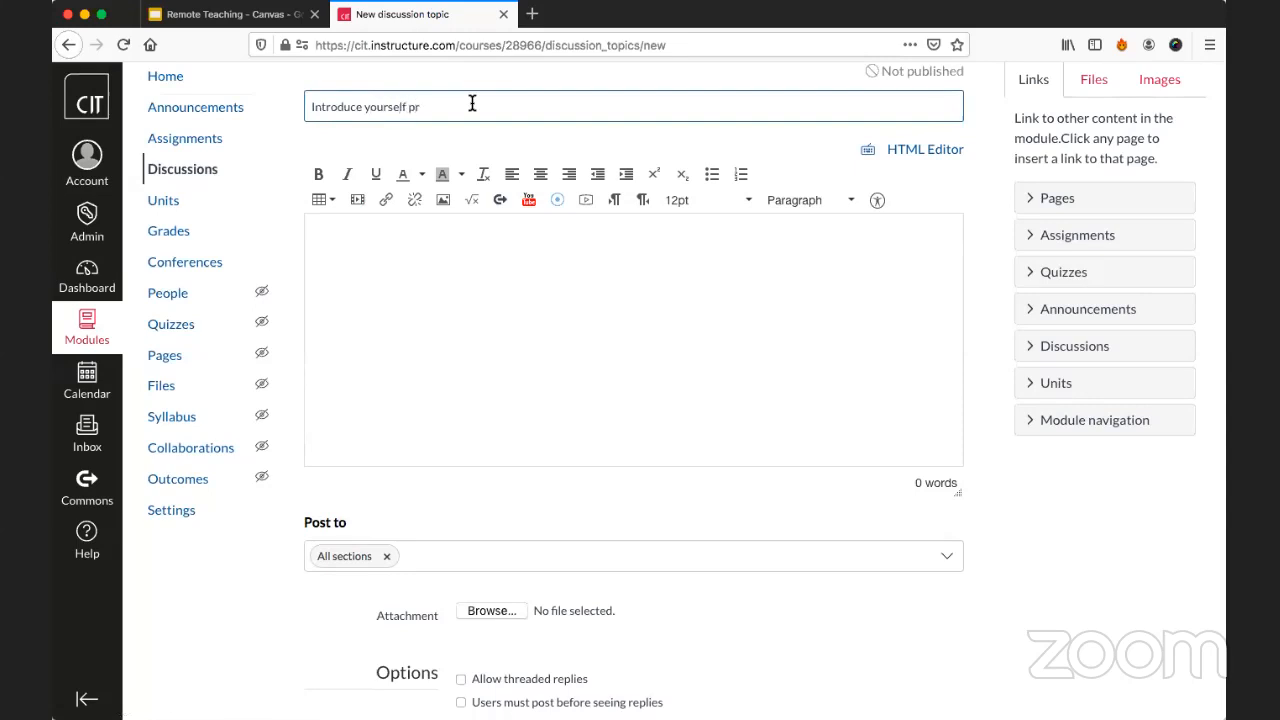
key("BackSpace")
type("art 2")
Write "Reminder that deadline is due Friday for" in the discussion body, followed by a course link to Assignement 2.
left_click(454, 291)
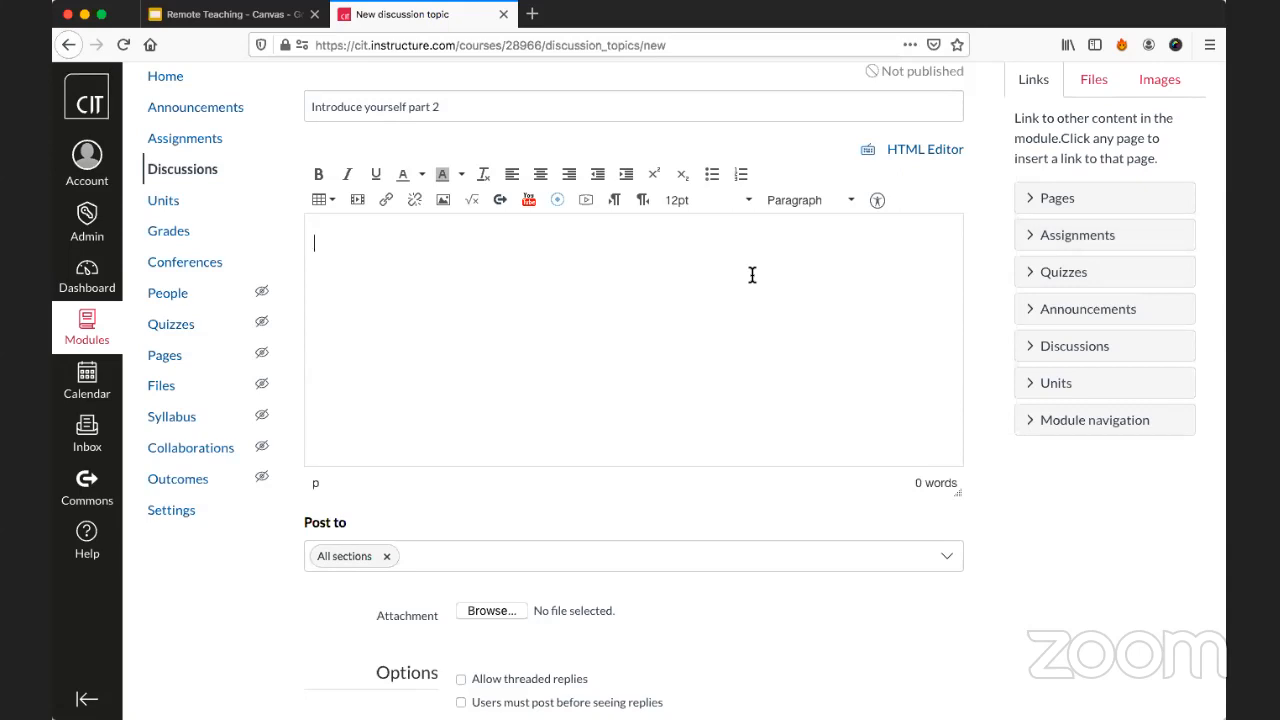
type("Reminder that deadline is d")
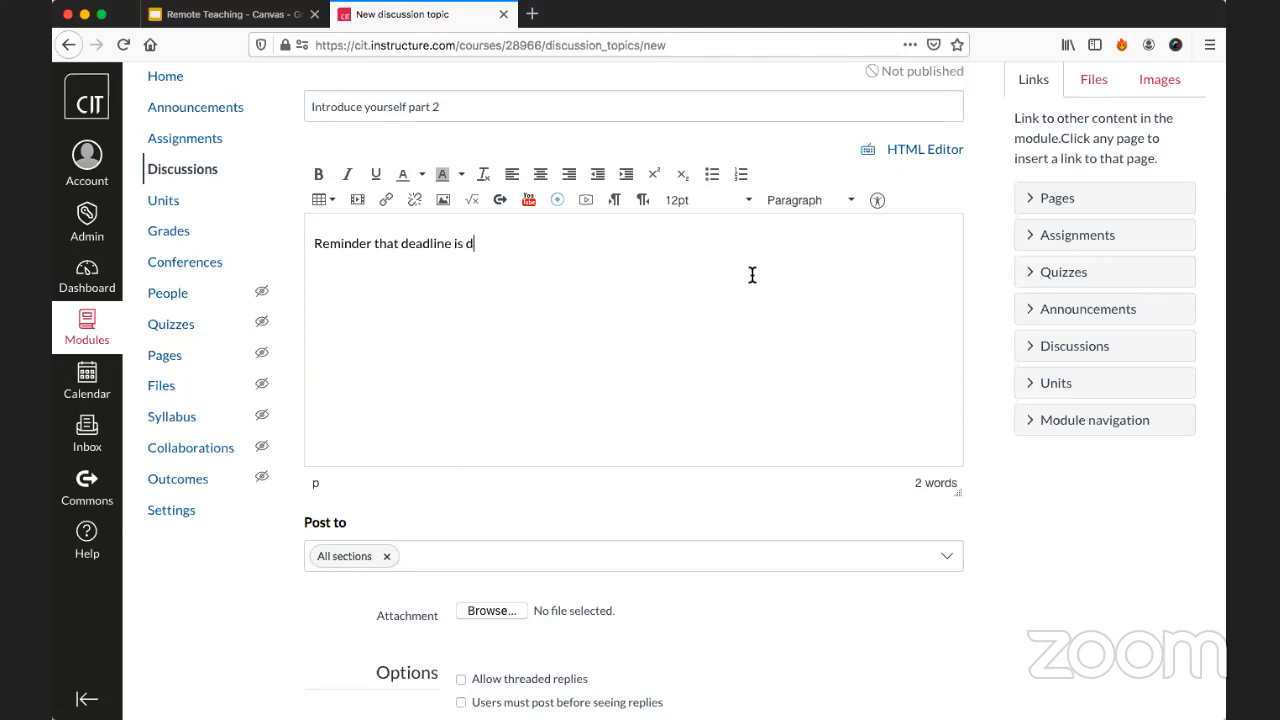
type("ue Friday for")
left_click(1070, 236)
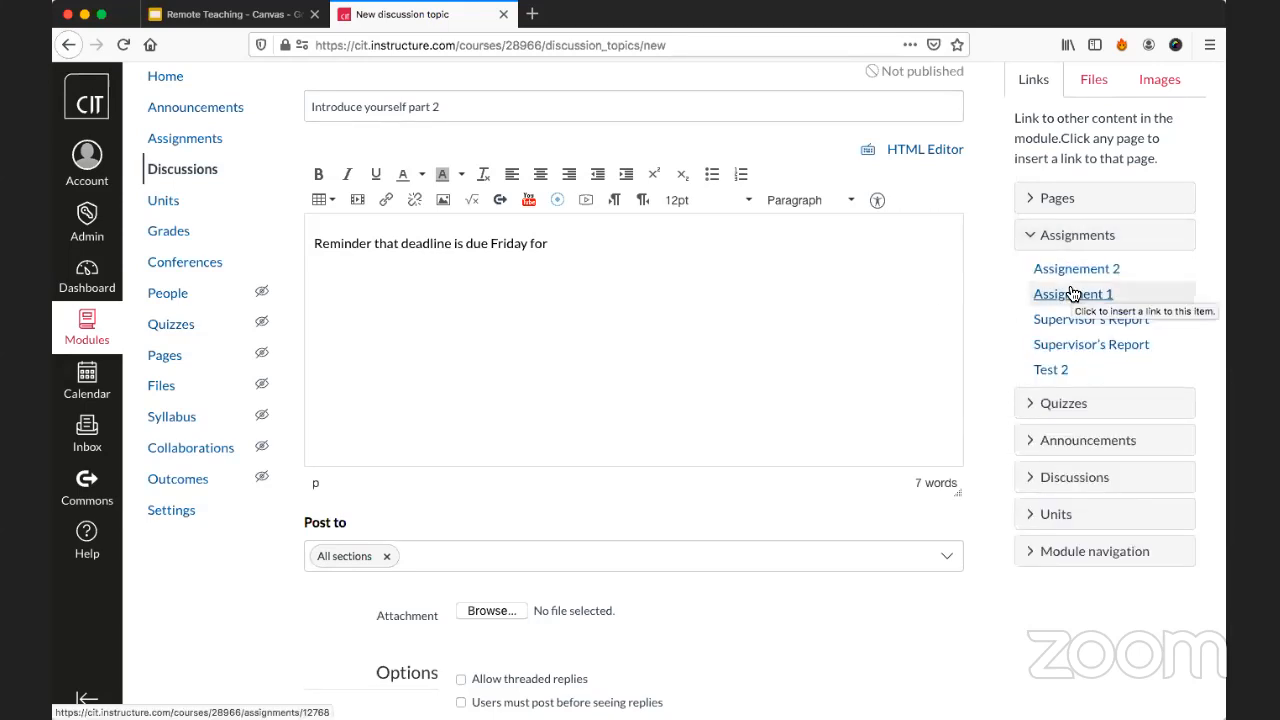
left_click(1074, 272)
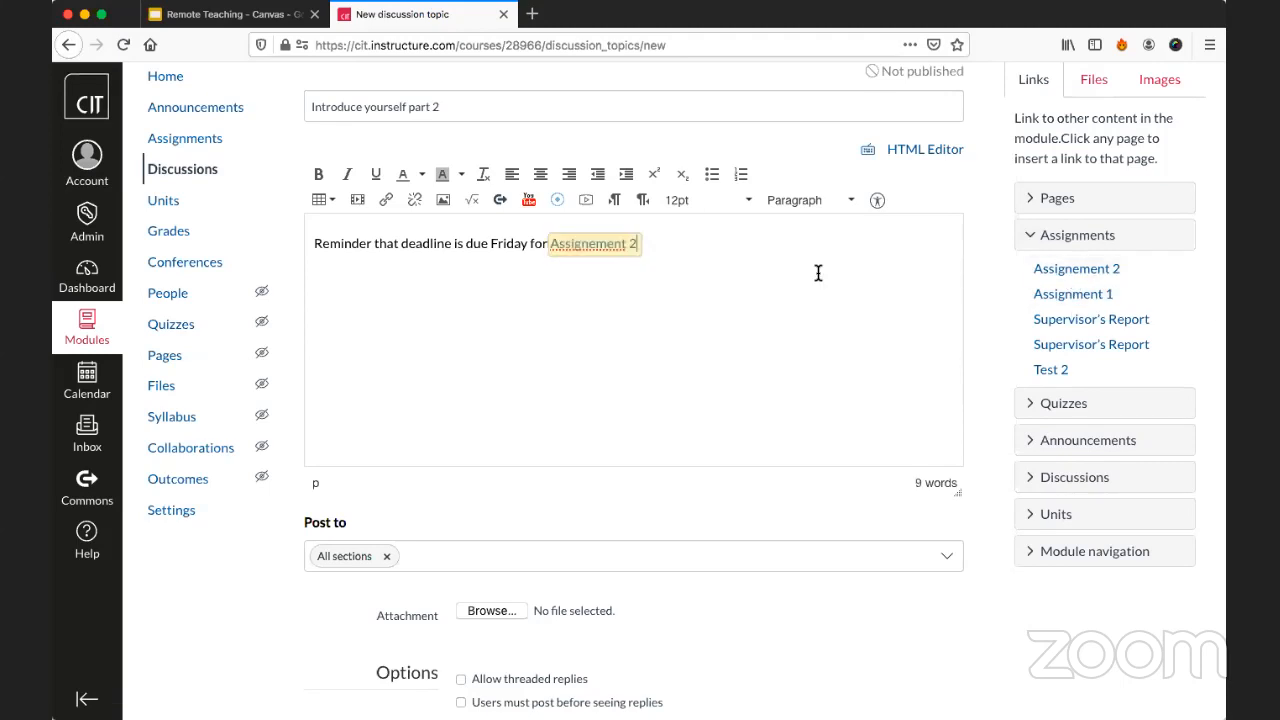
Check the inserted Assignement 2 link by opening it in a new browser tab, and close that tab.
right_click(605, 246)
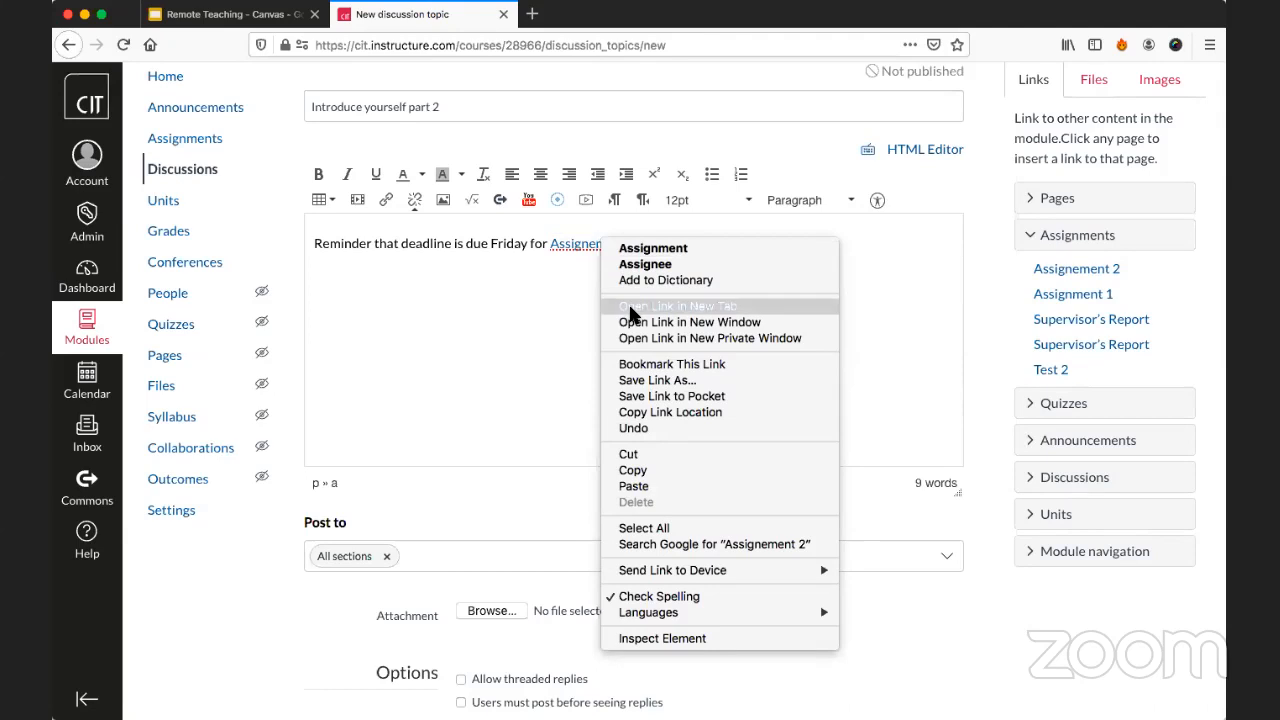
left_click(628, 305)
left_click(580, 12)
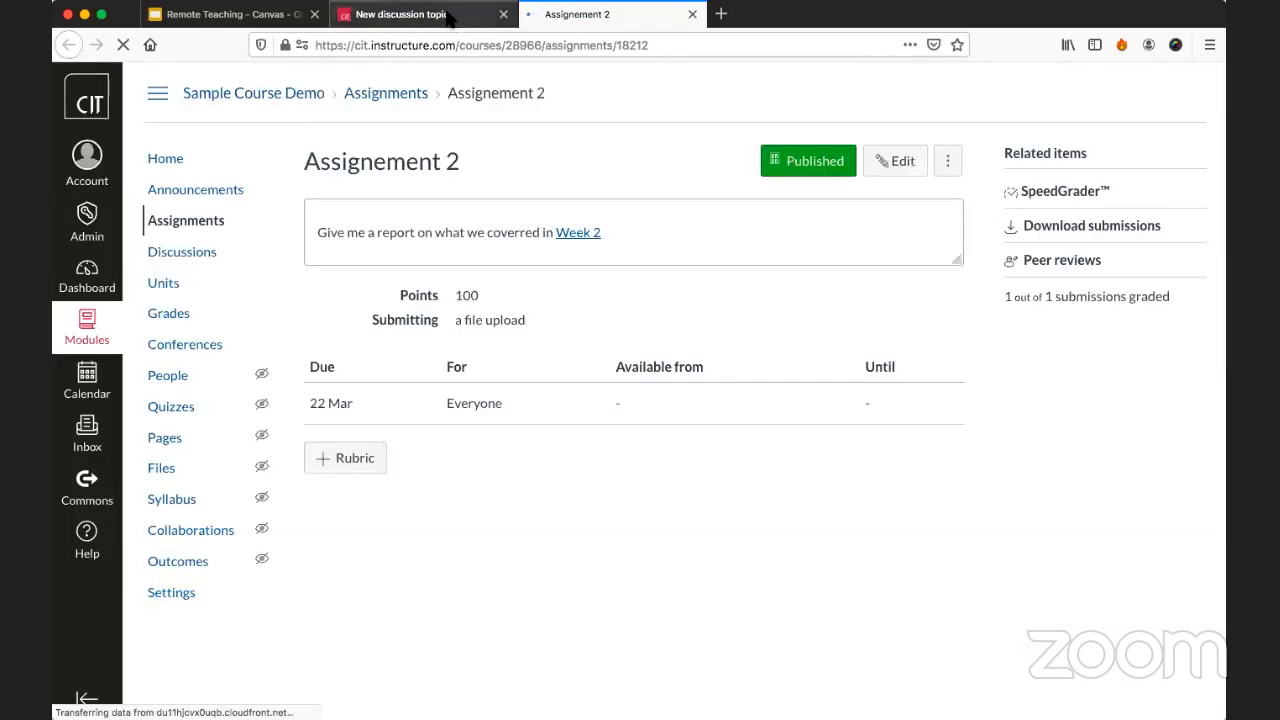
key("ctrl+w")
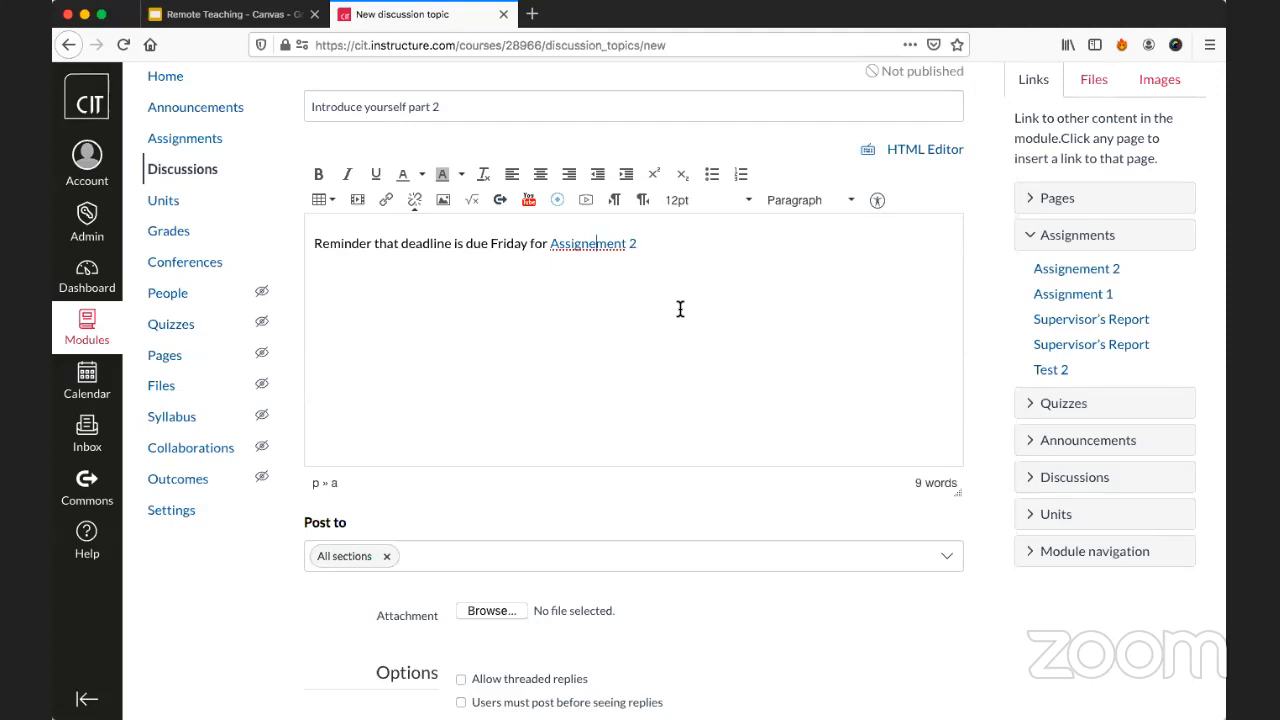
Add a second line reading "This is based on what we covered in", followed by a course link to the Week 2 unit.
key("Return")
type("This is based on what ")
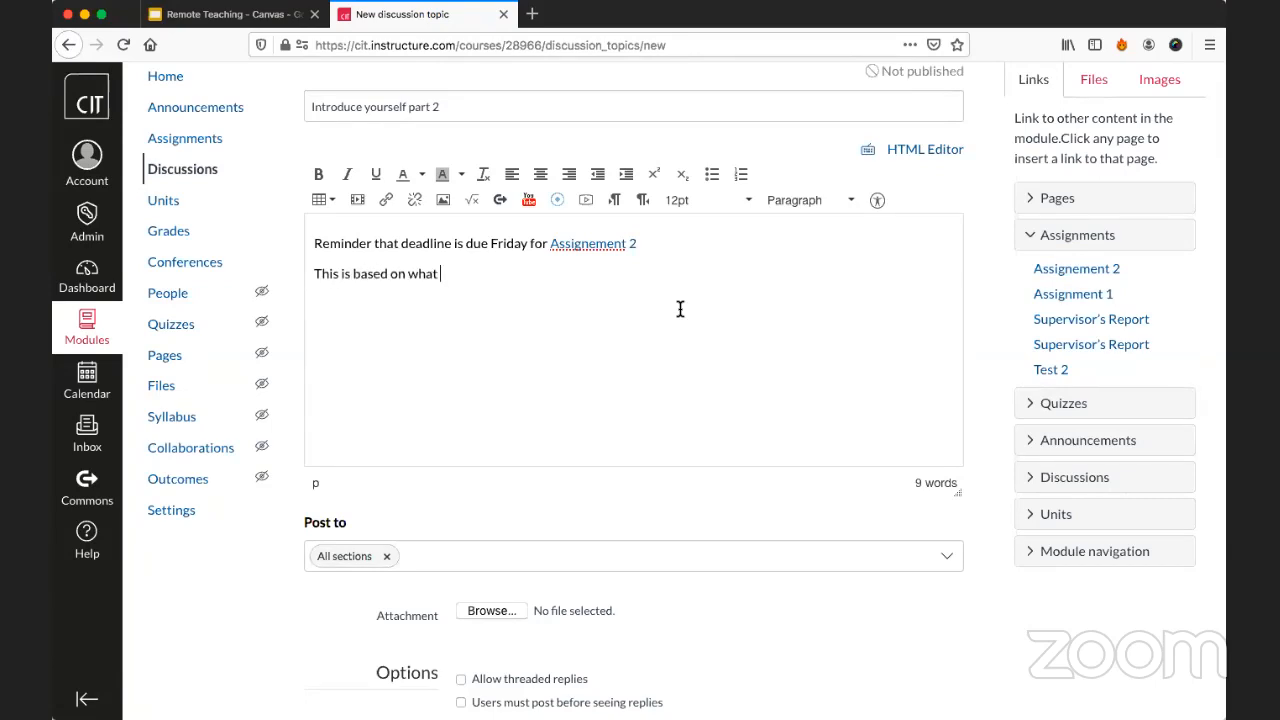
type("we covered in")
left_click(1072, 514)
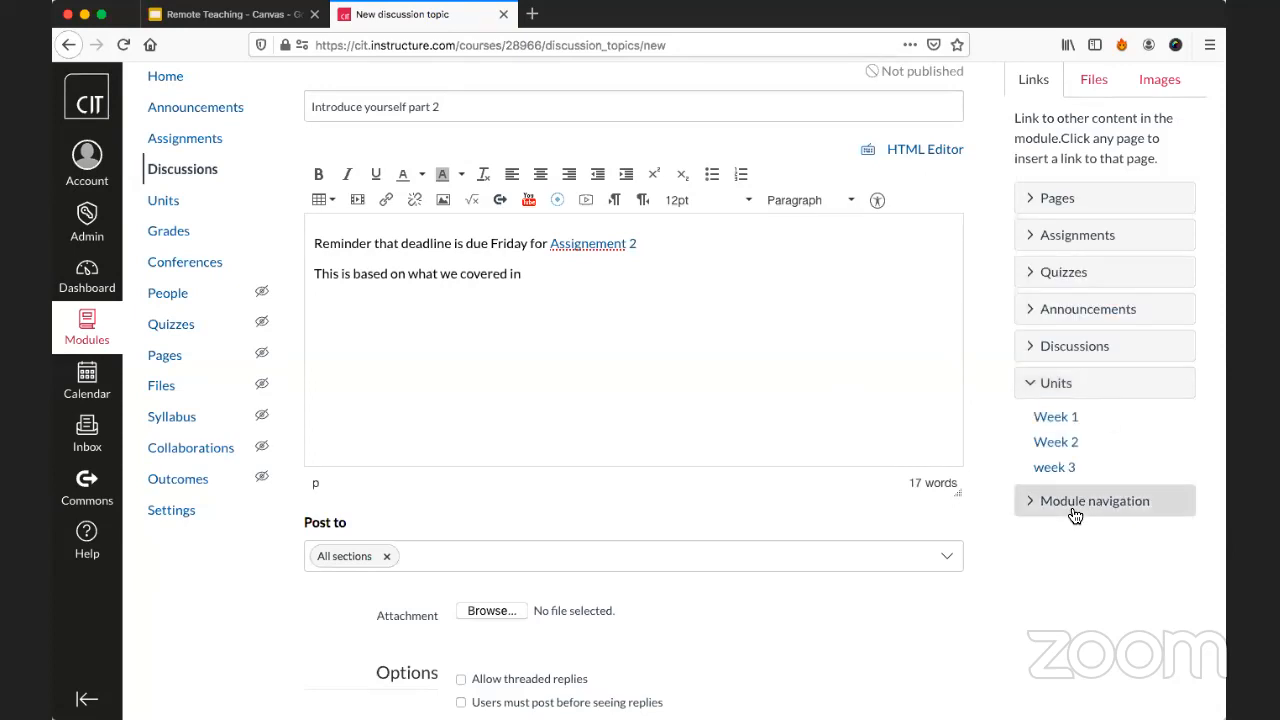
left_click(1060, 442)
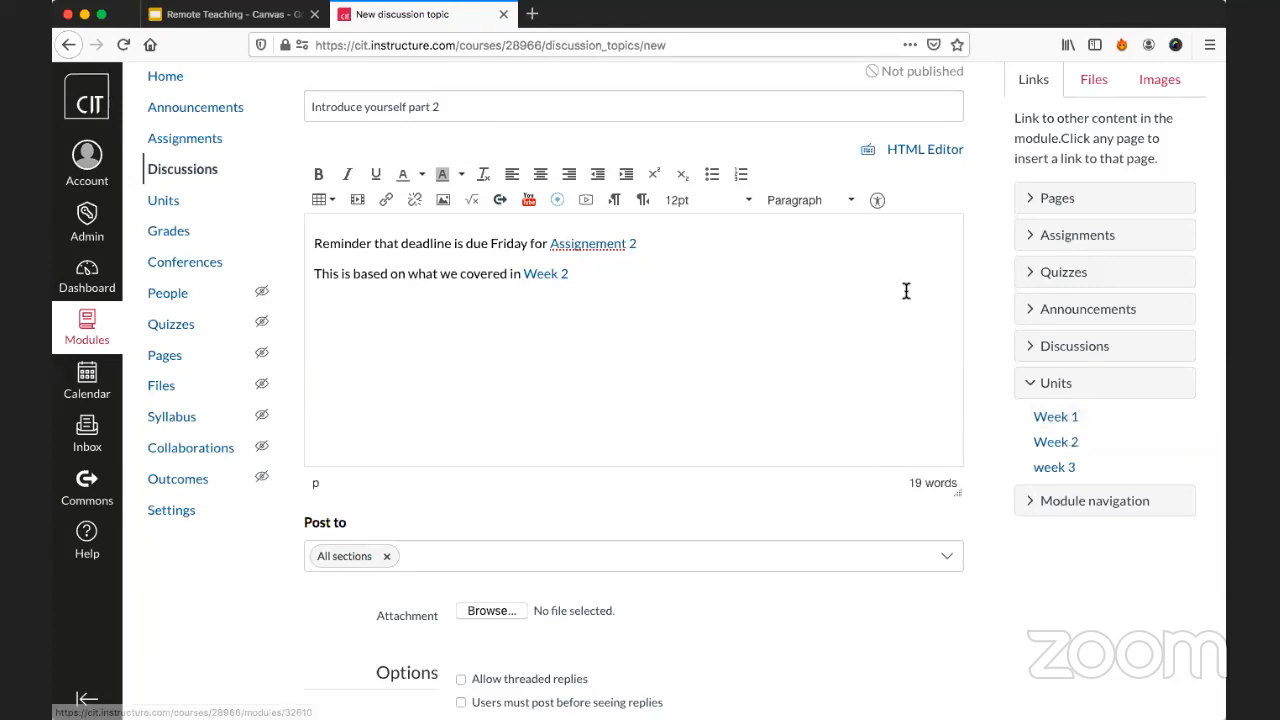
Examine the discussion's section, attachment and reply options, and the course files that can be linked in the body.
scroll(826, 297, "down", 5)
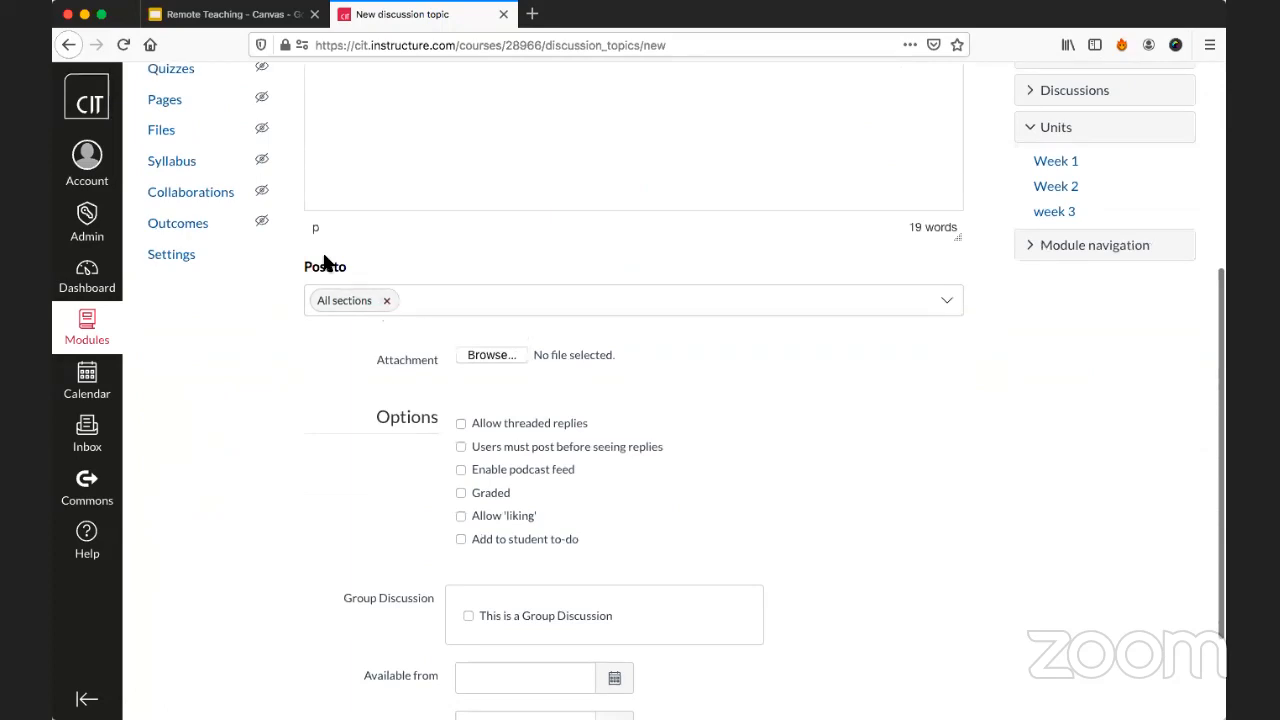
scroll(474, 297, "down", 1)
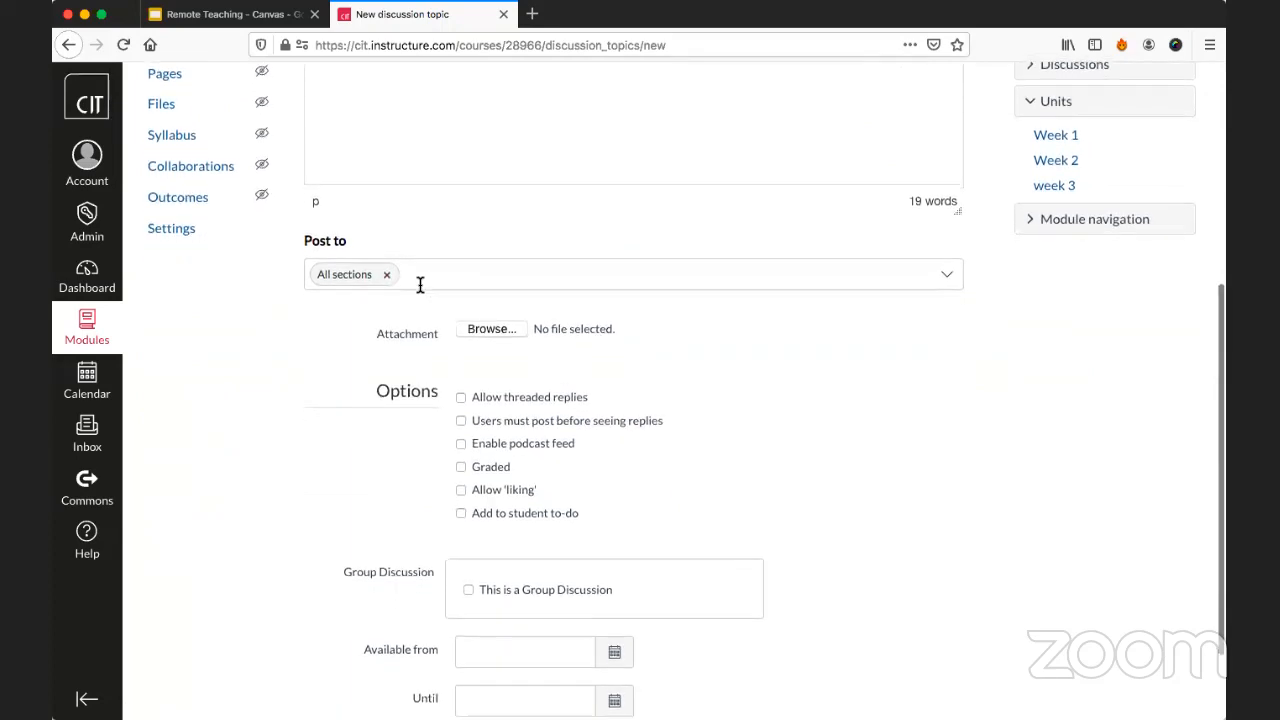
scroll(400, 265, "down", 2)
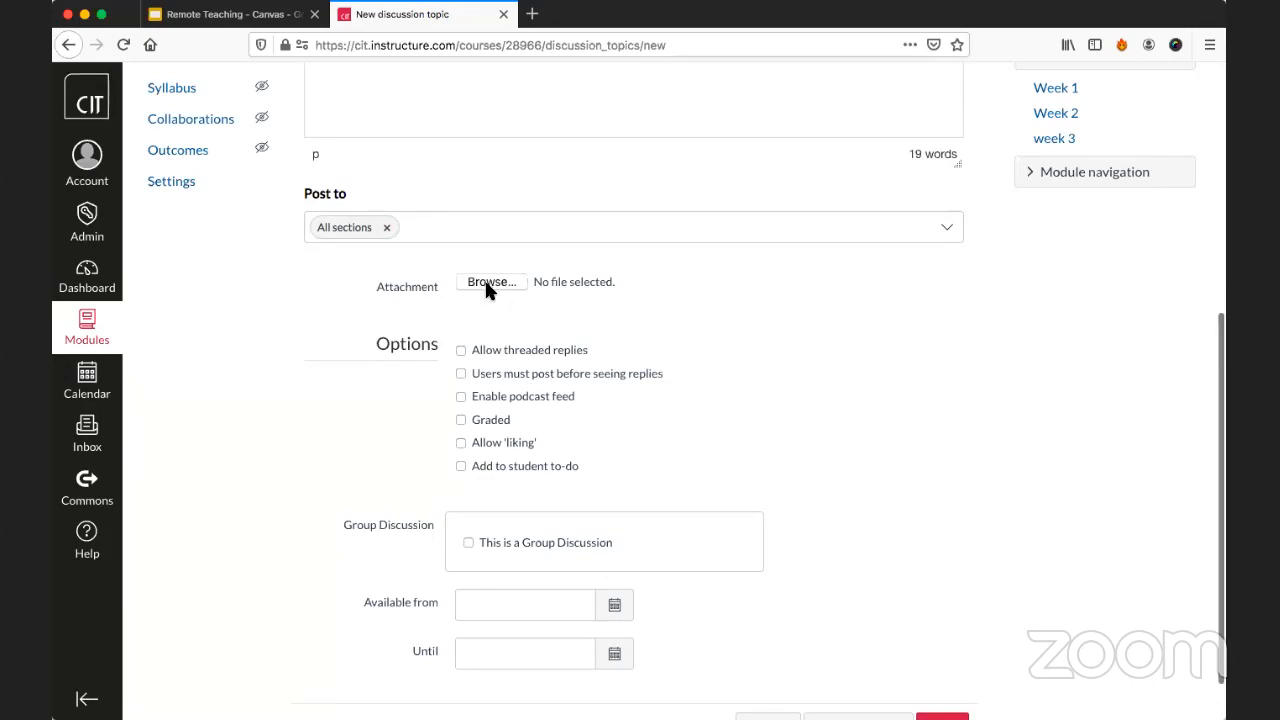
scroll(487, 287, "up", 5)
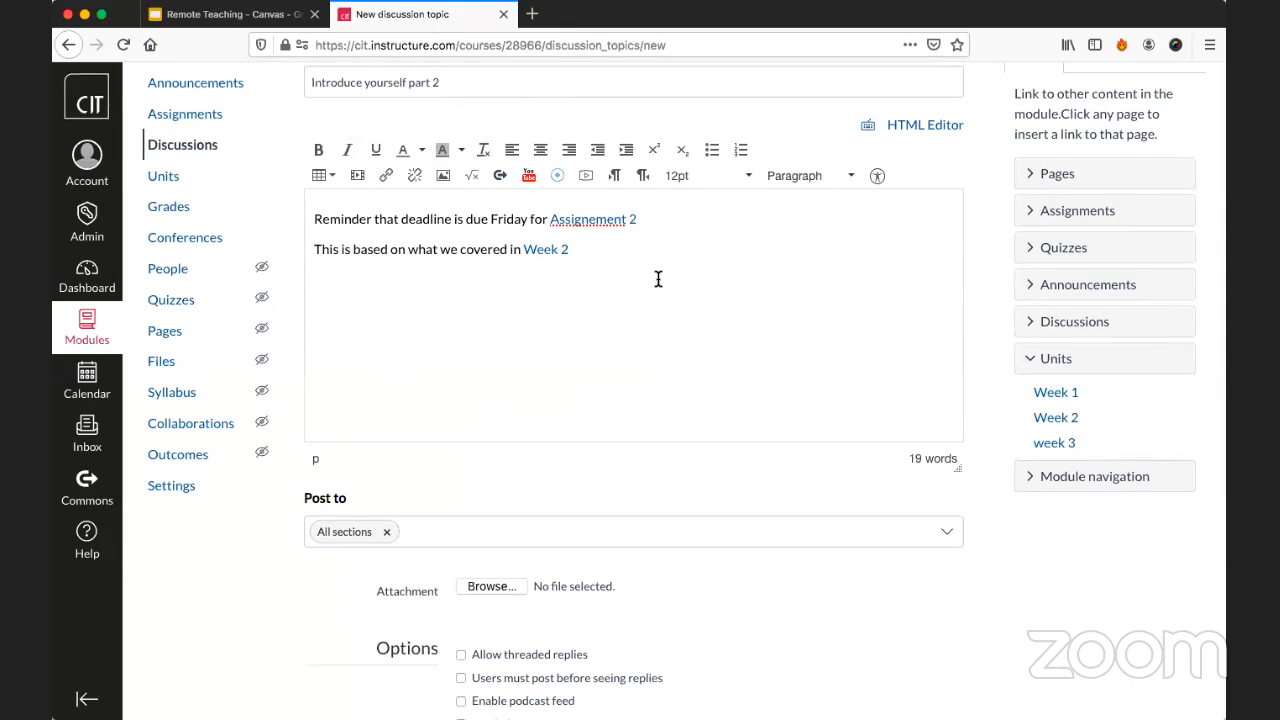
left_click(358, 290)
scroll(826, 436, "up", 2)
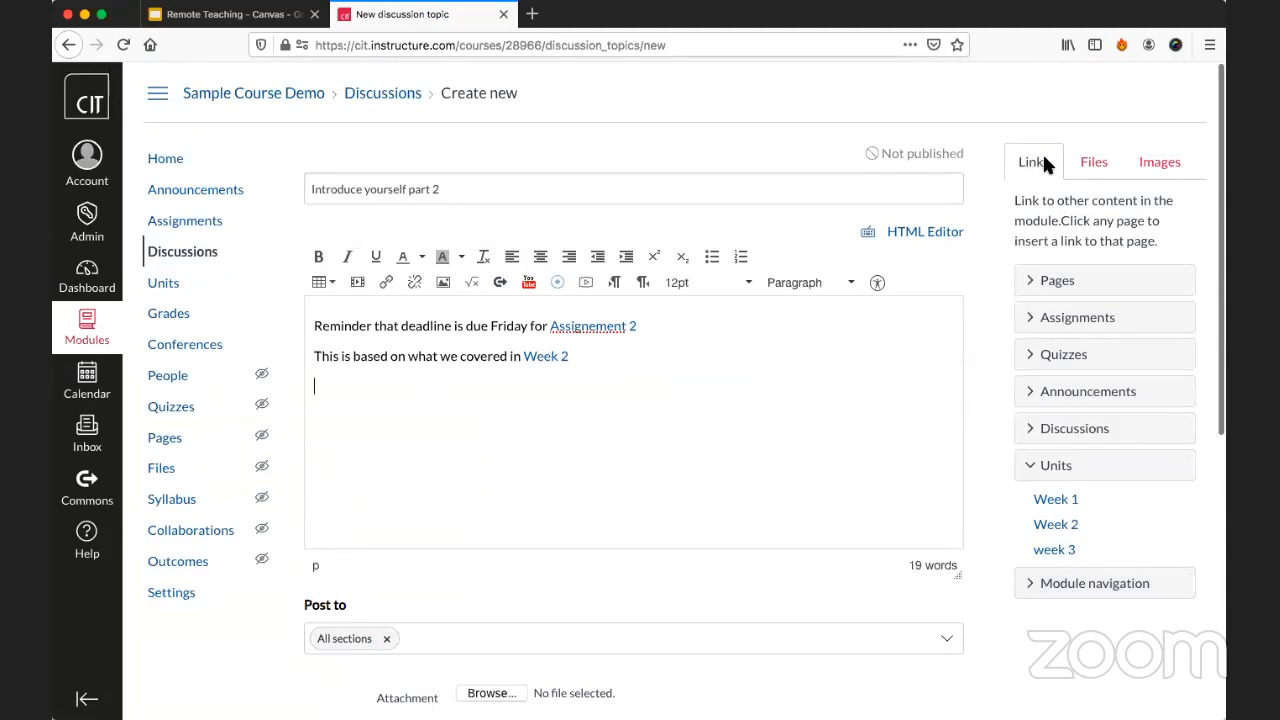
left_click(1093, 168)
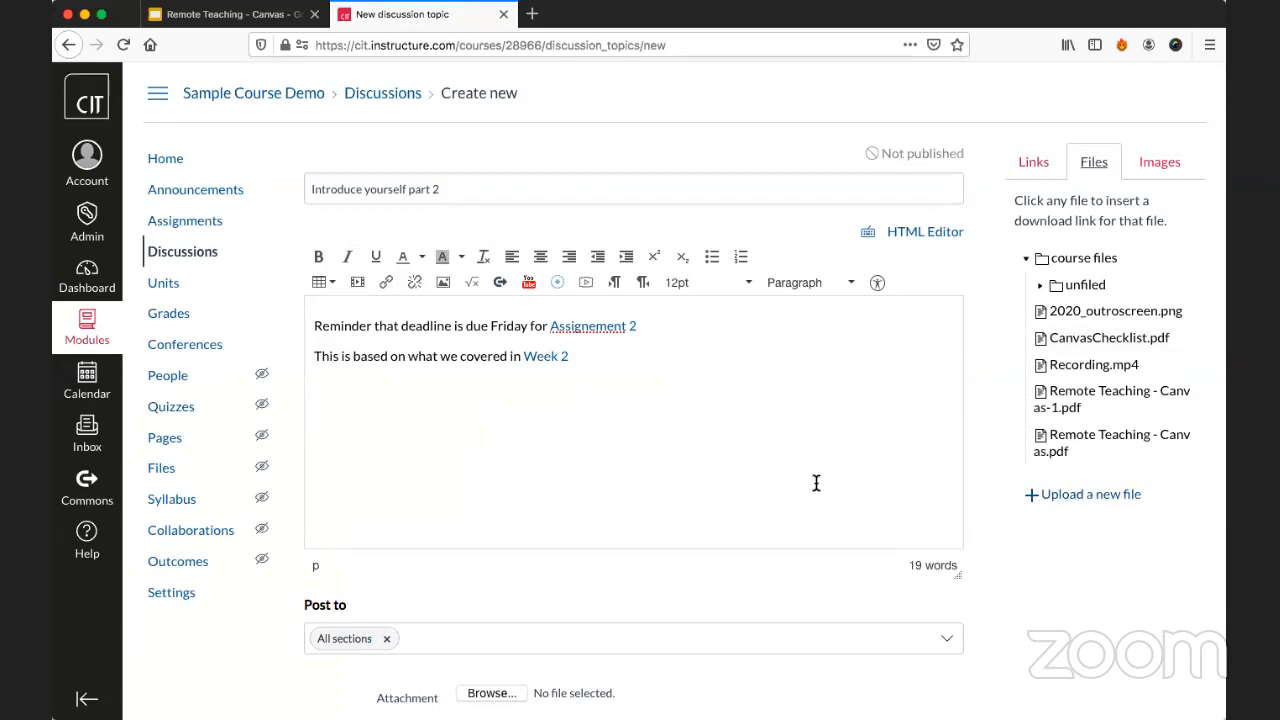
Turn on liking, threaded replies and grading for the discussion, and examine the grading settings.
scroll(816, 482, "down", 10)
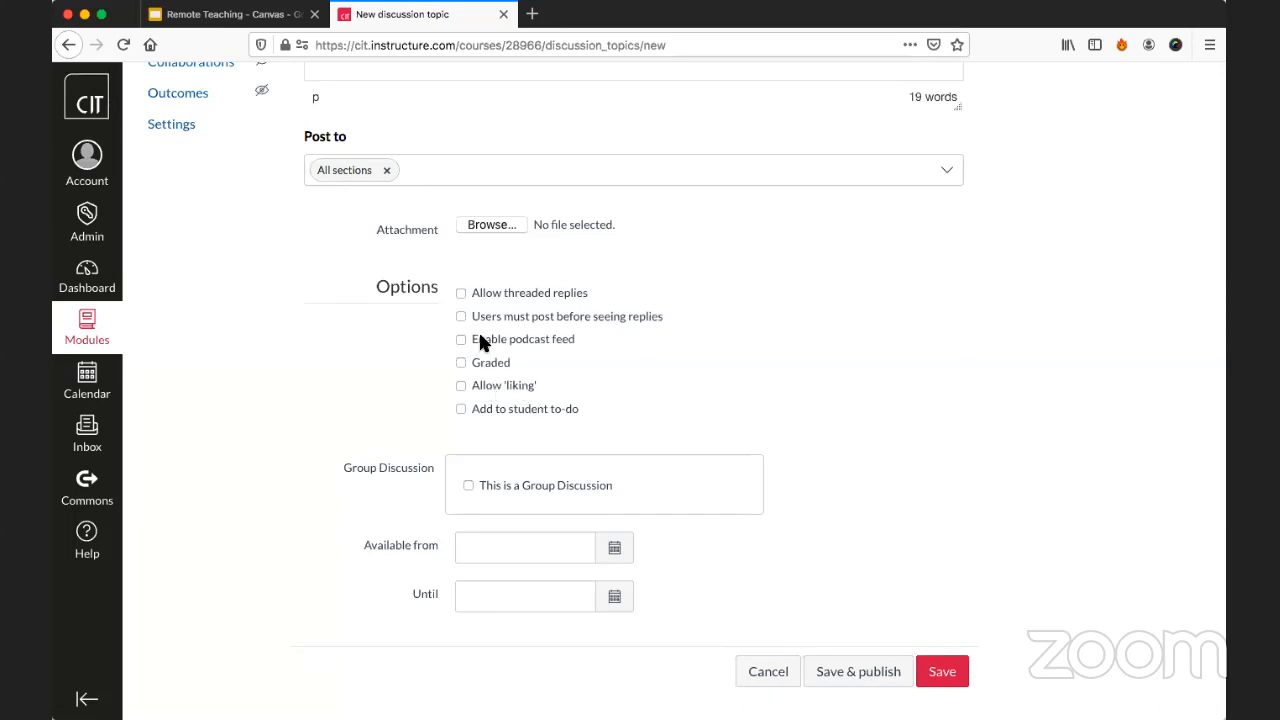
left_click(481, 390)
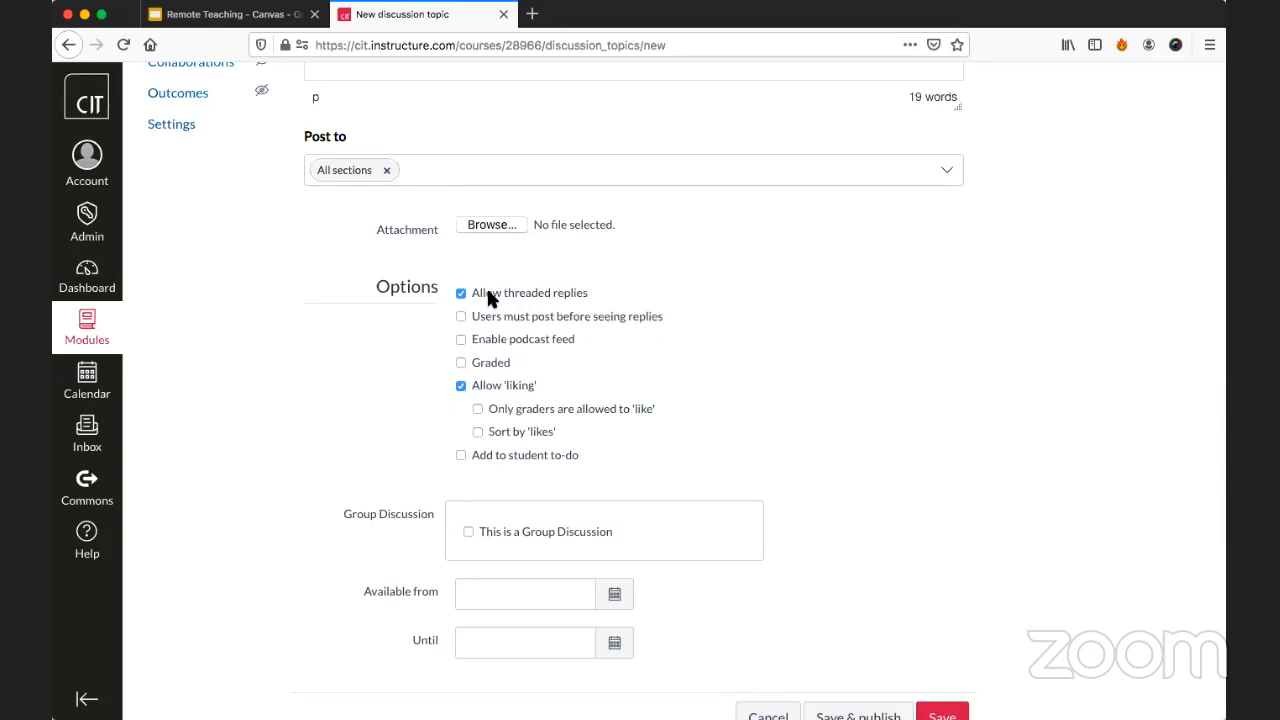
left_click(462, 364)
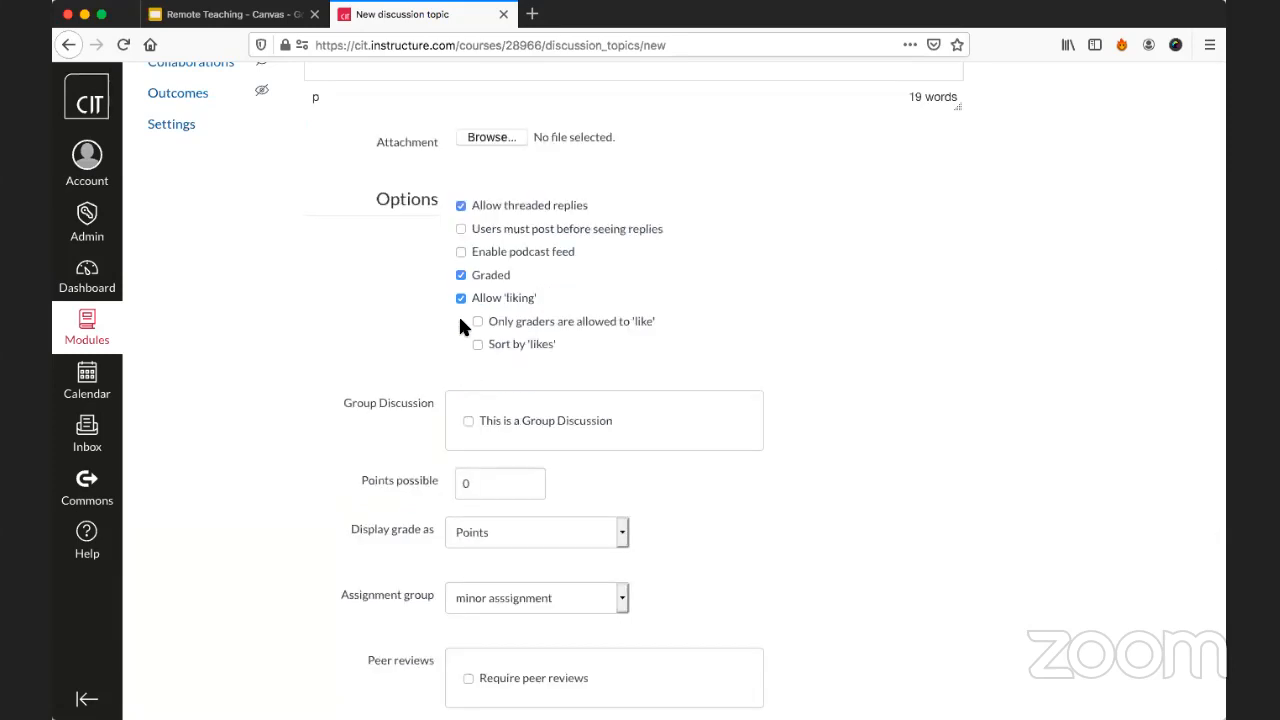
scroll(440, 316, "down", 5)
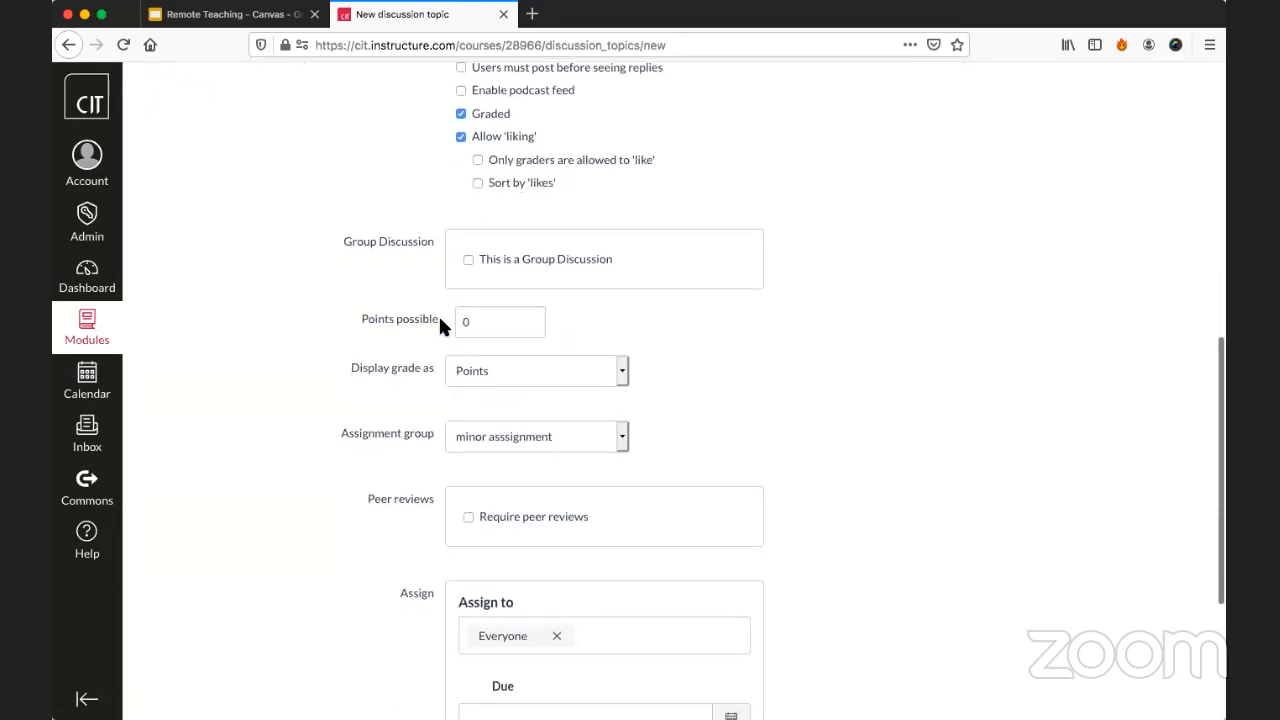
scroll(480, 268, "up", 1)
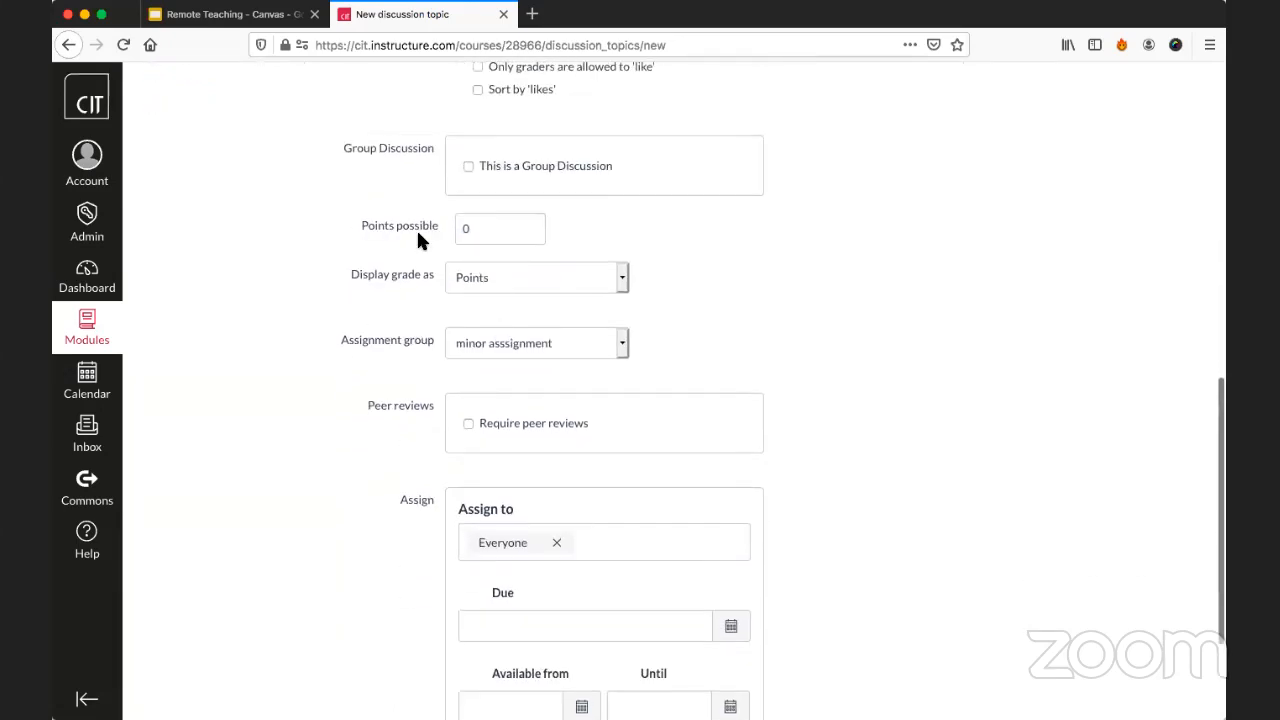
scroll(502, 266, "up", 2)
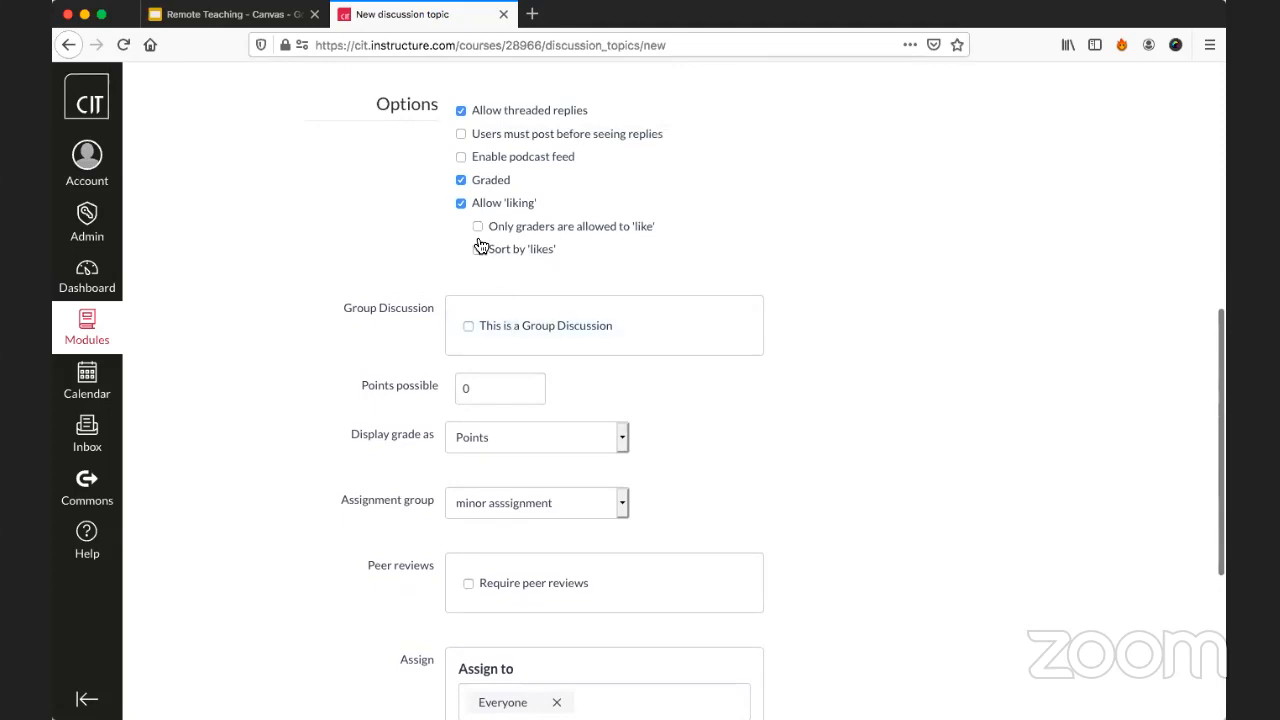
Clear the liking, threaded replies and graded options of the discussion.
left_click(461, 203)
left_click(461, 111)
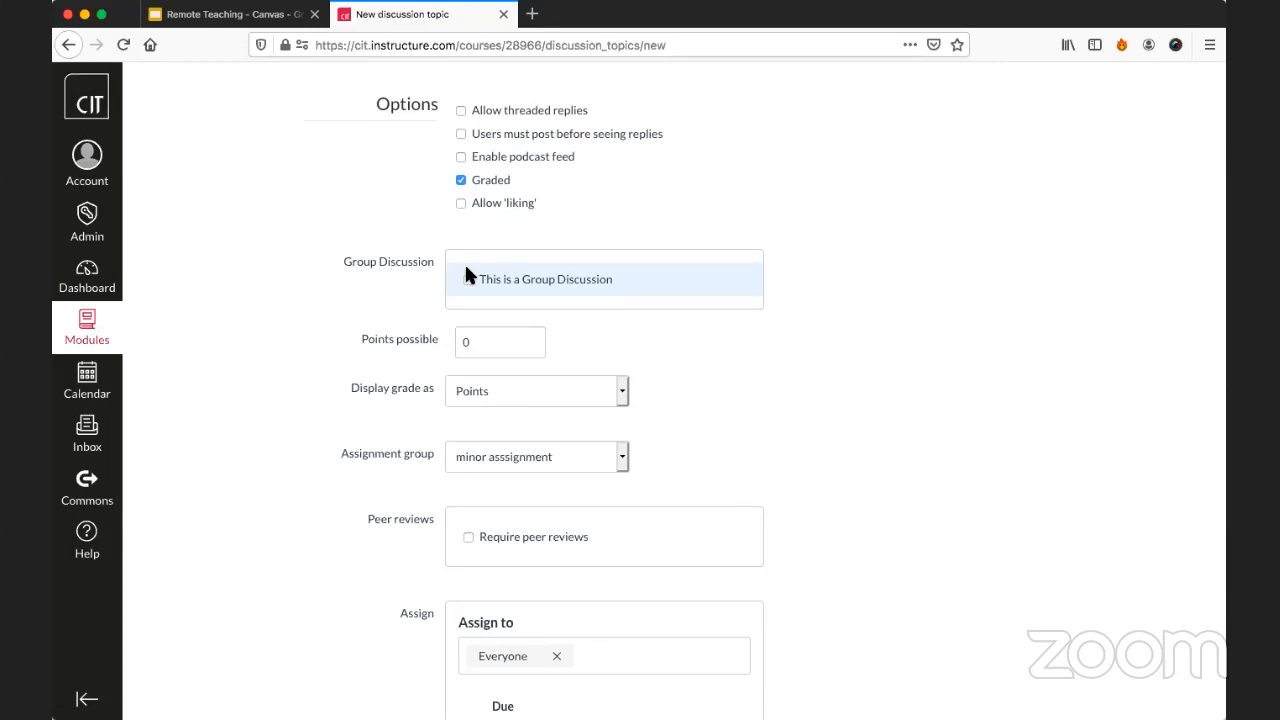
left_click(475, 182)
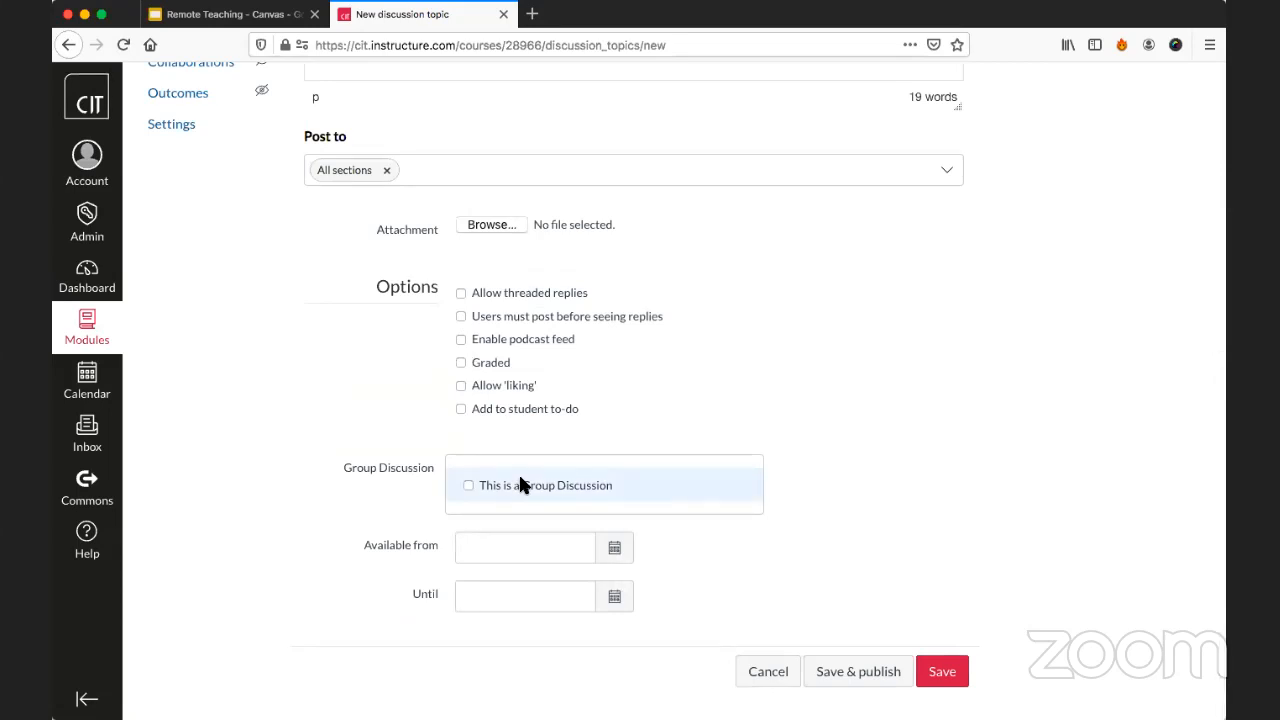
Make the discussion available from 21 Mar 2020 until 22 Mar 2020.
left_click(522, 543)
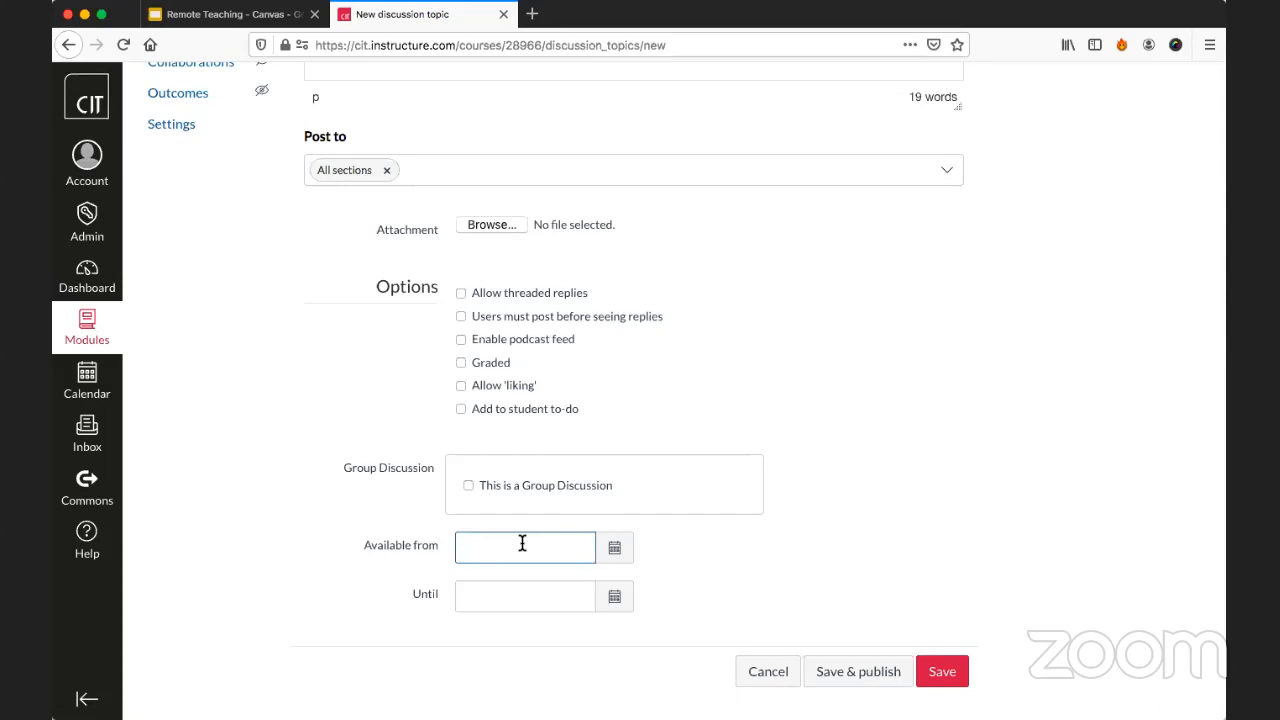
left_click(614, 547)
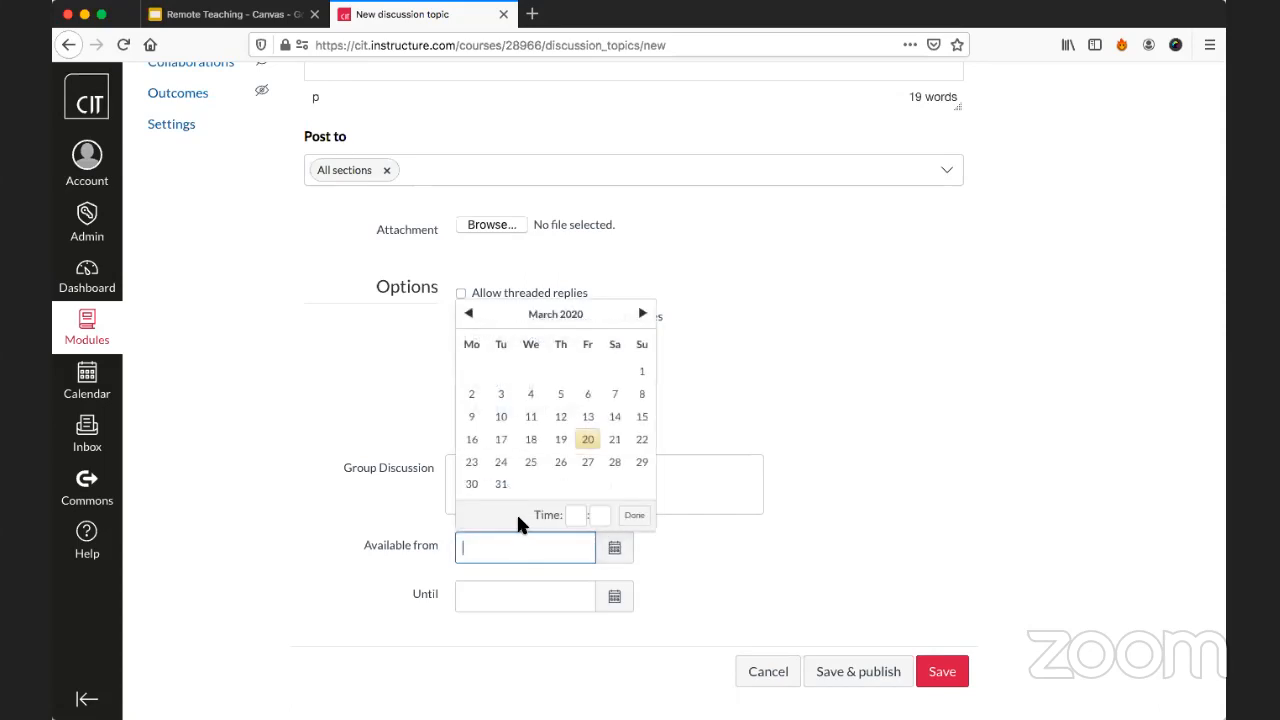
left_click(614, 439)
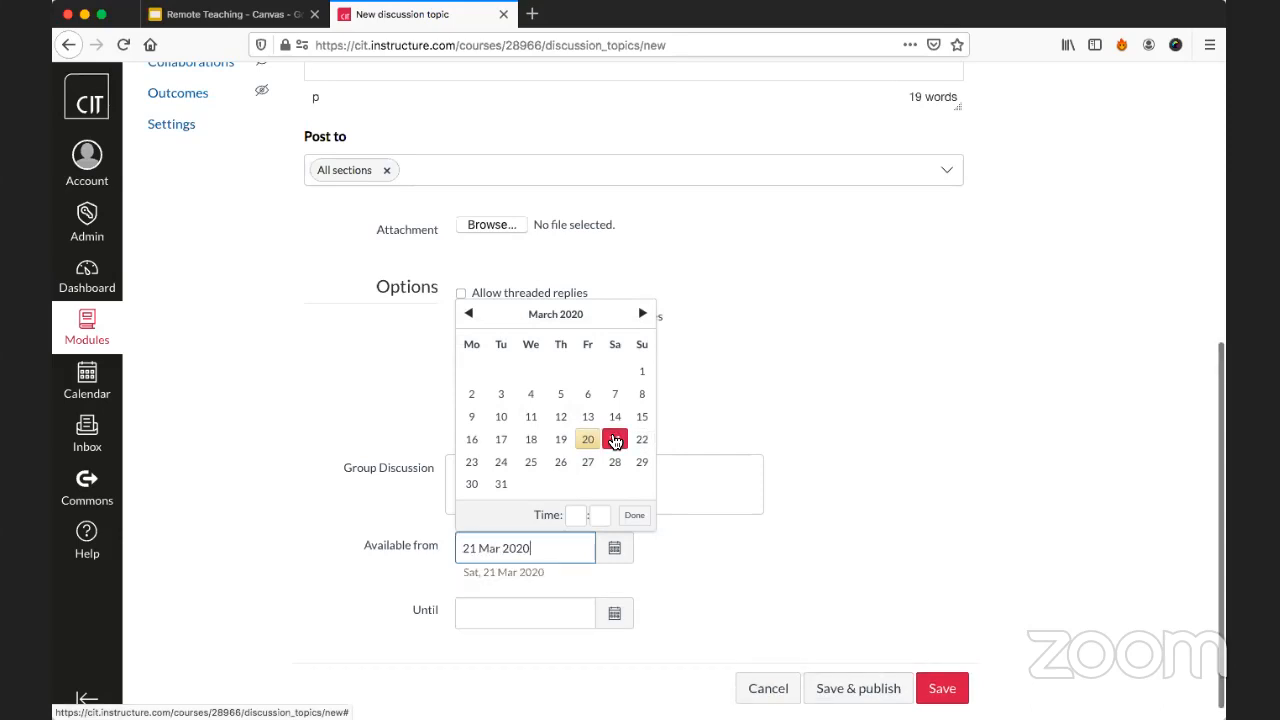
left_click(436, 540)
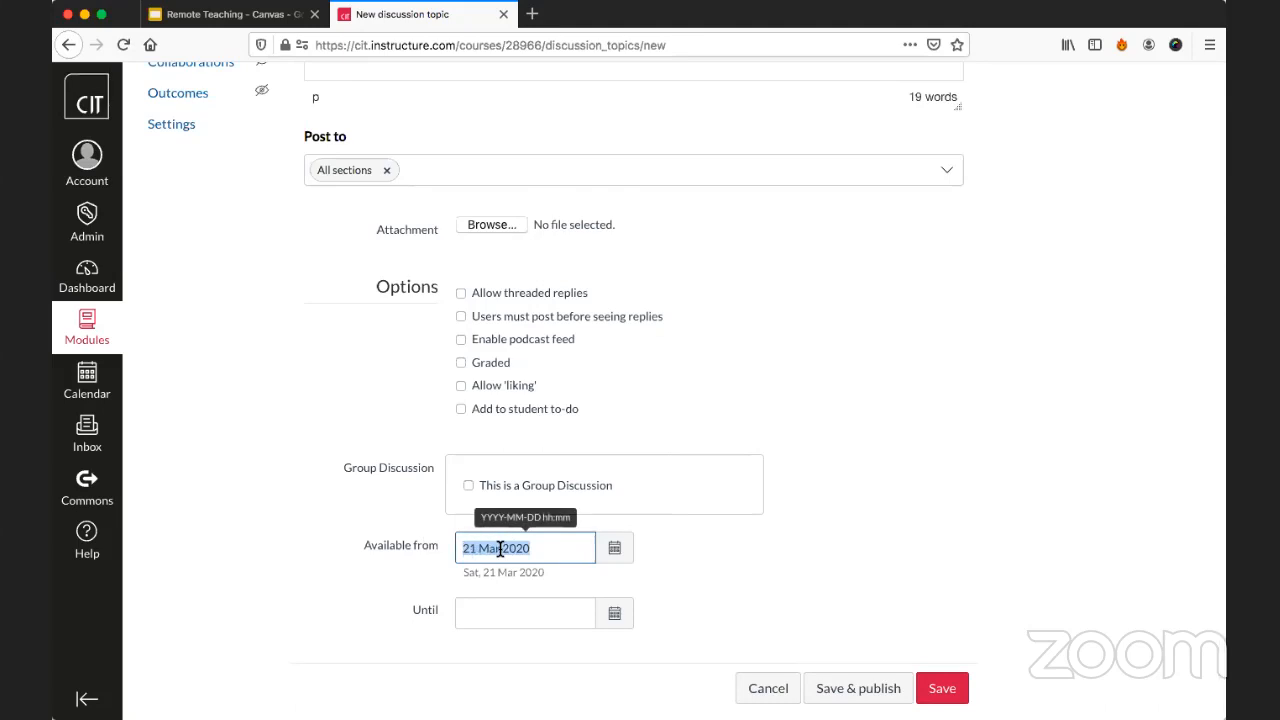
left_click(615, 612)
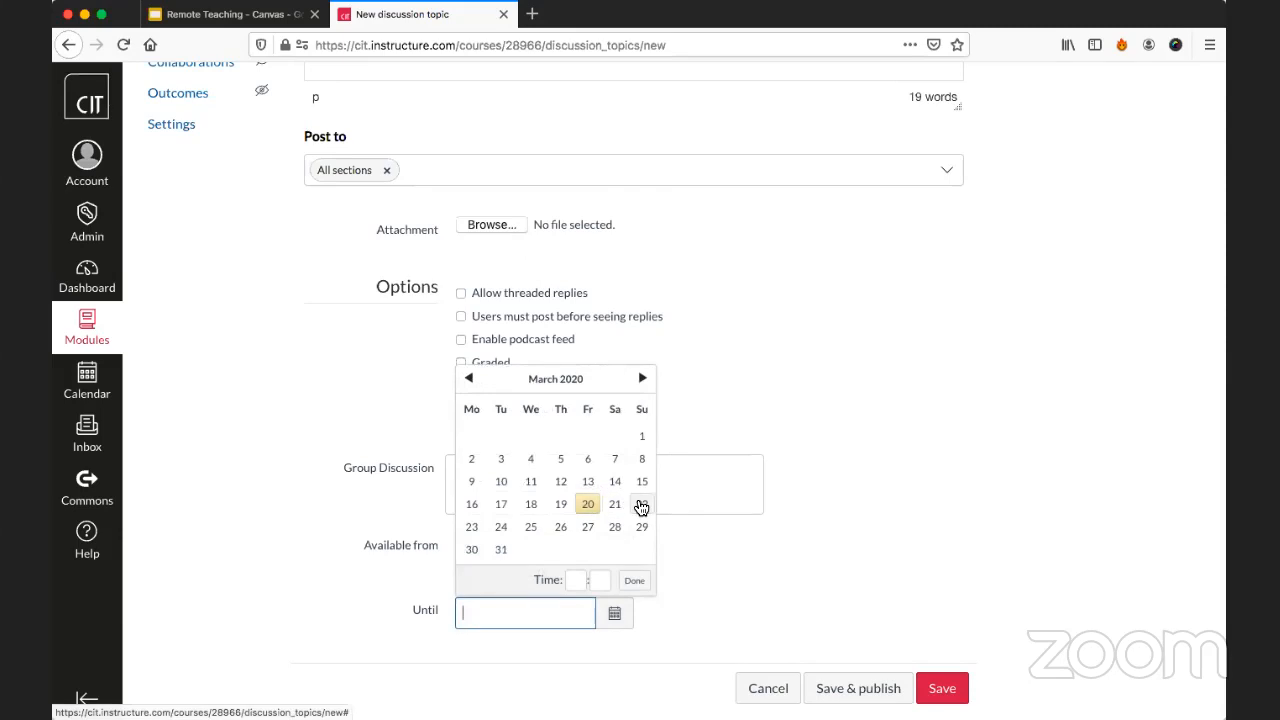
left_click(641, 504)
triple_click(490, 612)
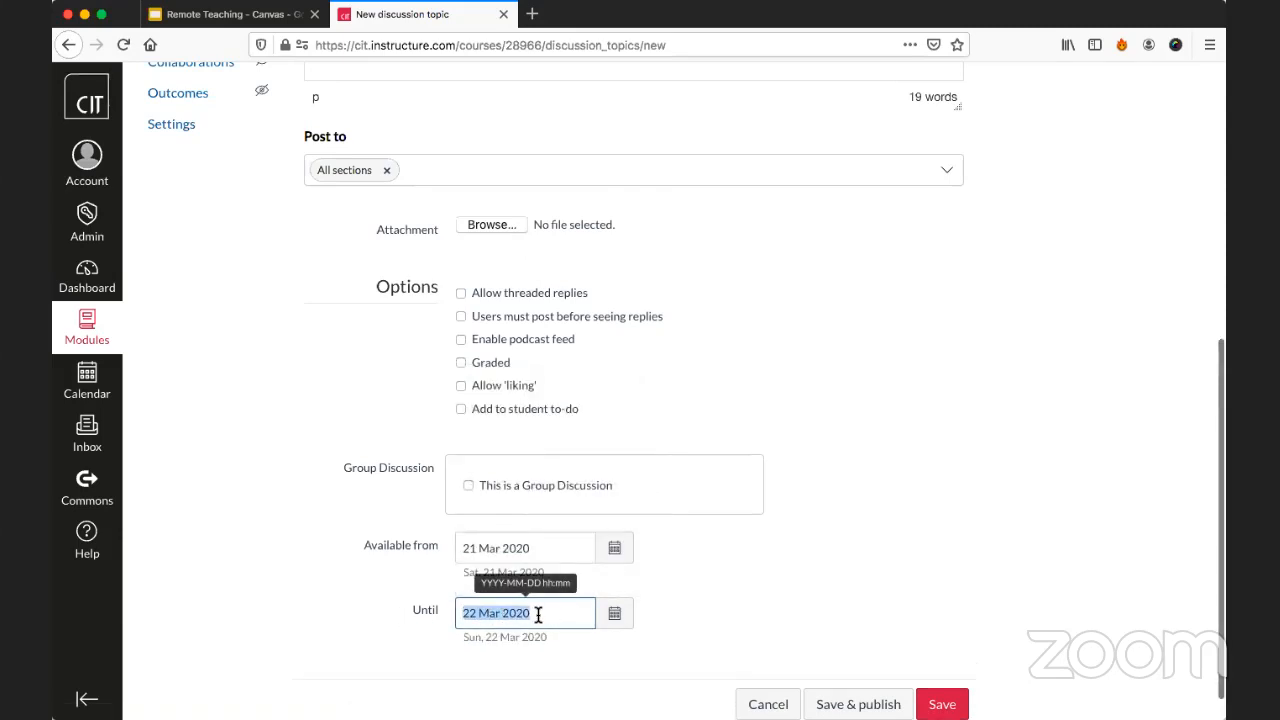
Clear both the start and end dates of the discussion's availability.
left_click(482, 548)
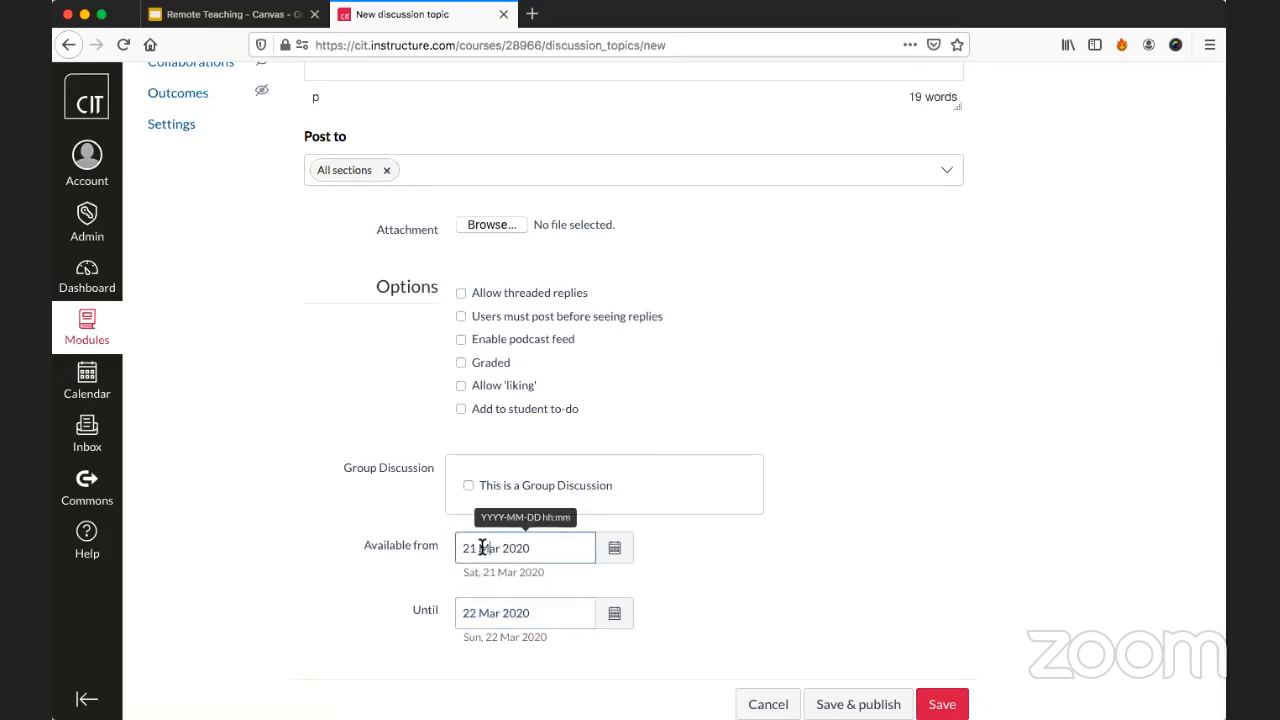
left_click(488, 610)
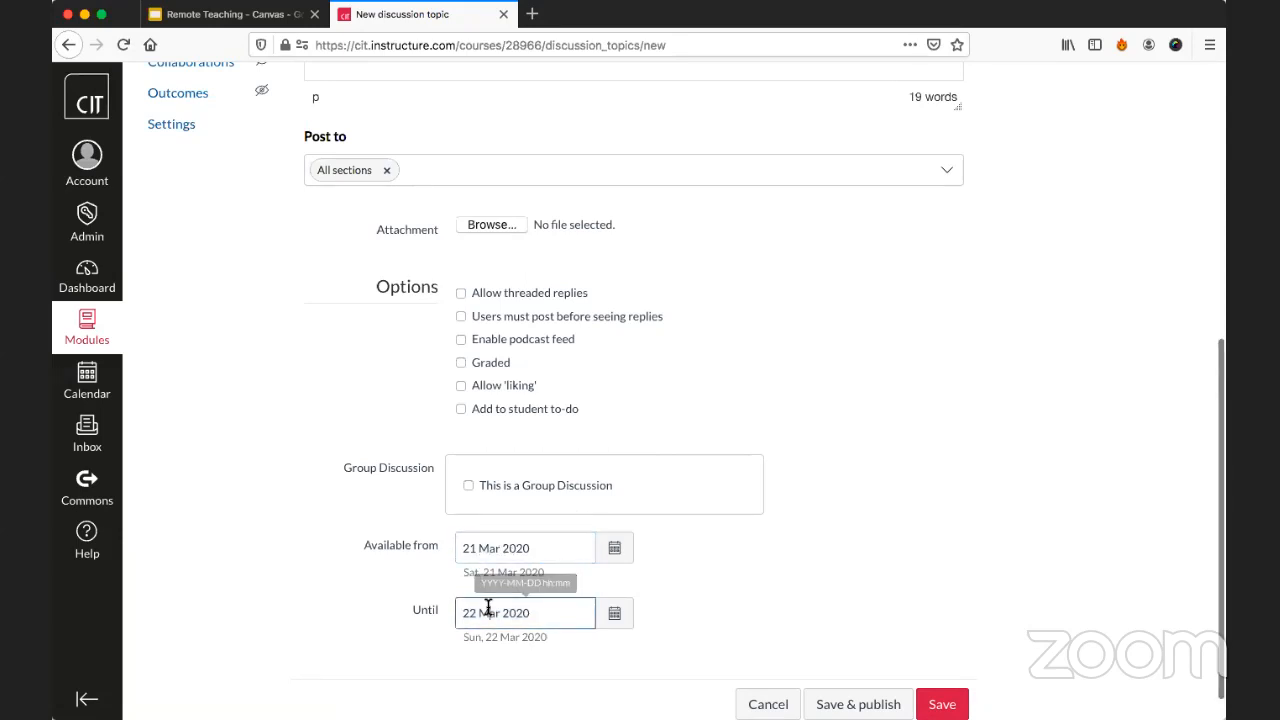
left_click(540, 608)
left_click_drag(540, 610, 456, 607)
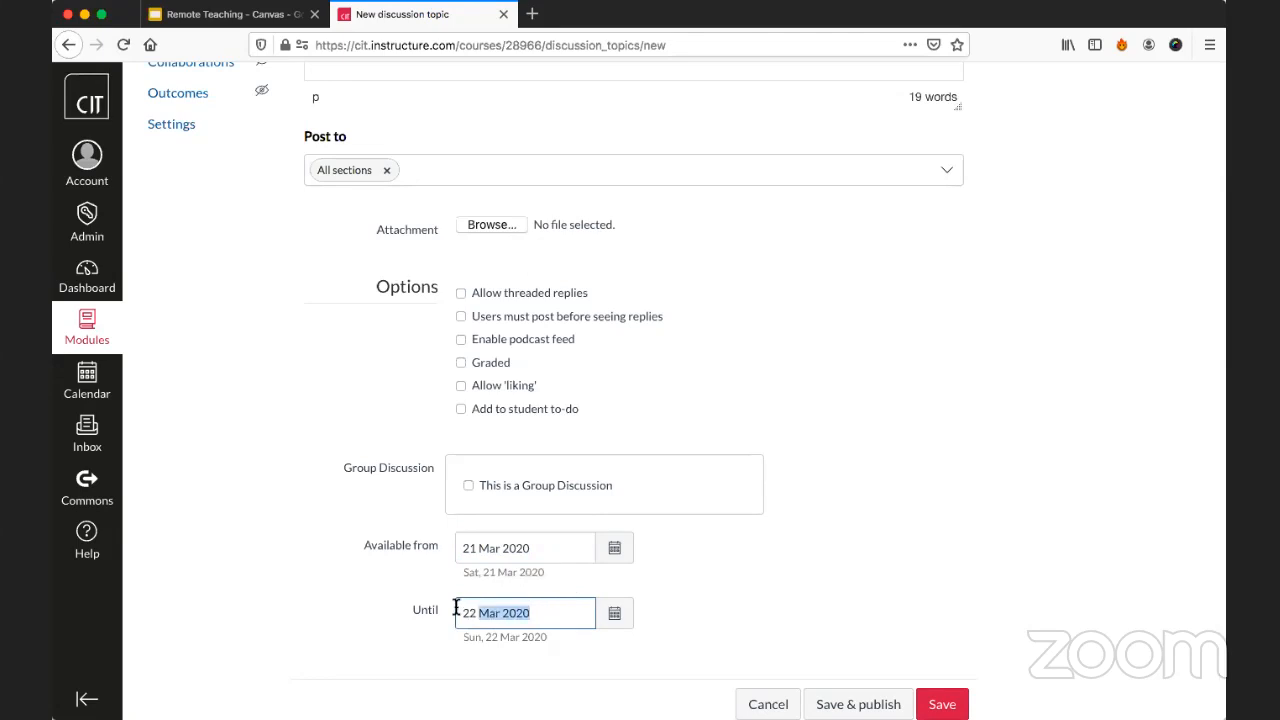
key("BackSpace")
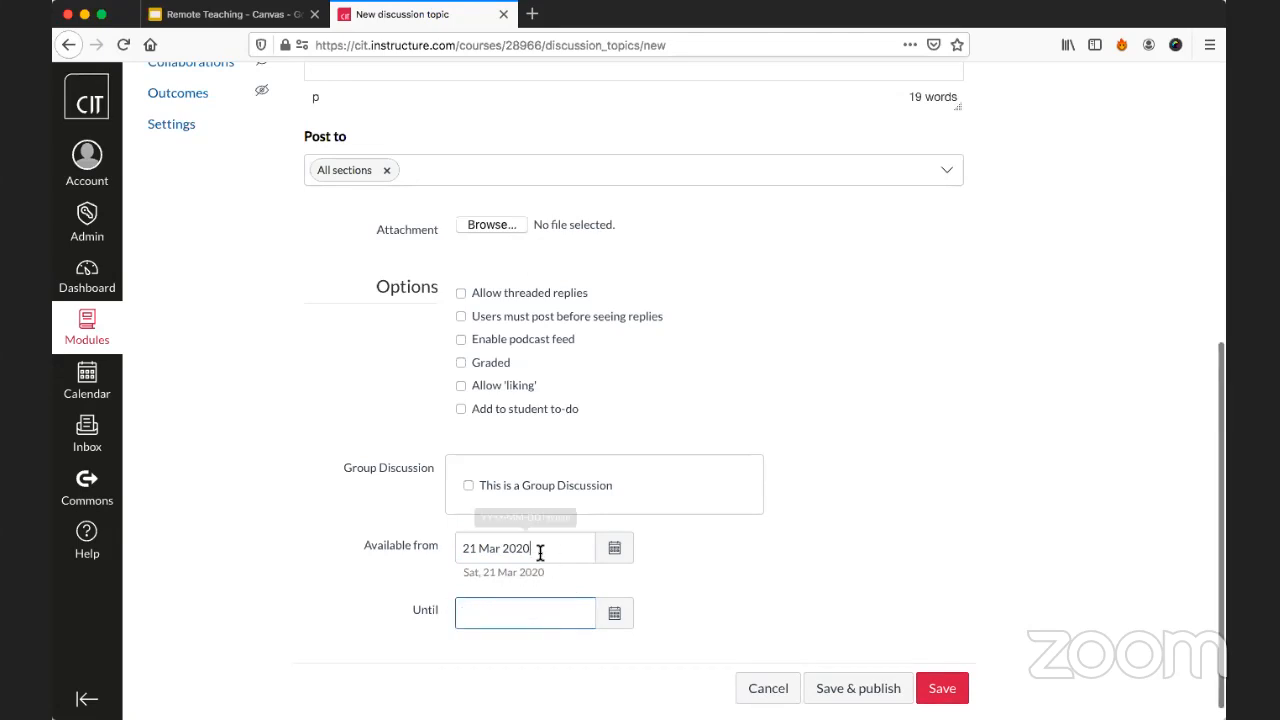
left_click_drag(543, 550, 414, 523)
key("BackSpace")
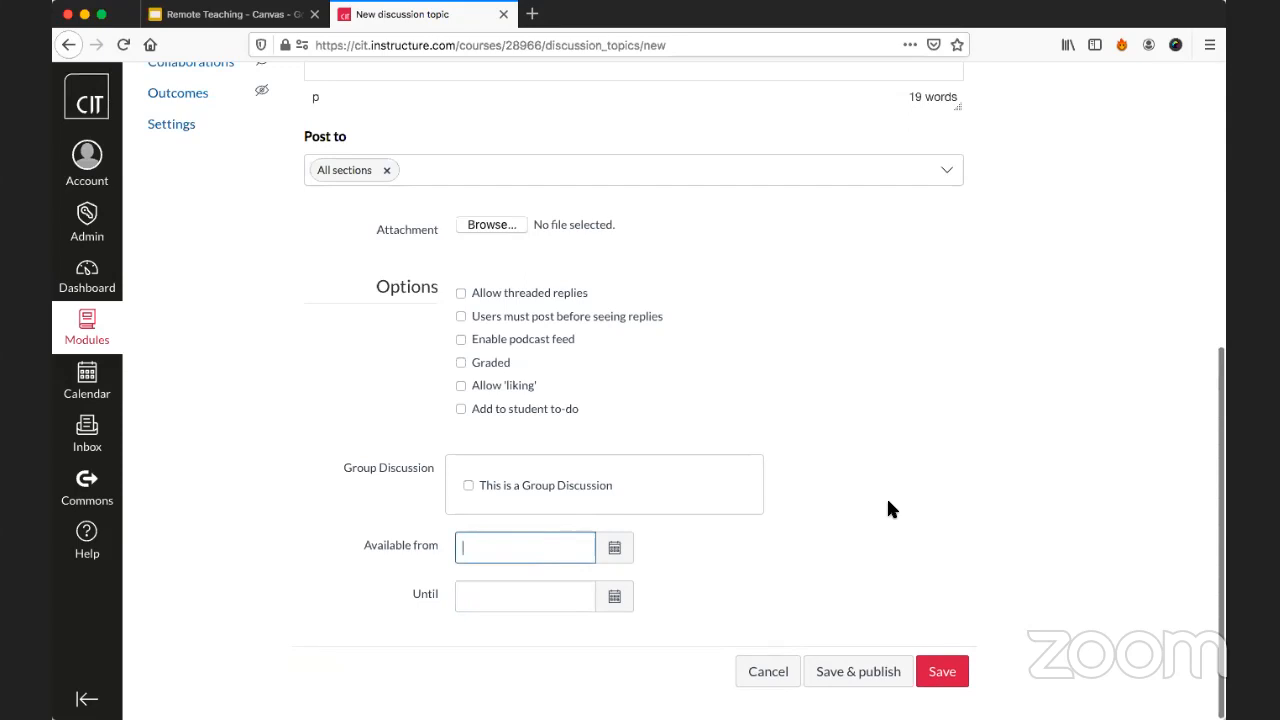
Save and publish the discussion, and open its reply editor.
left_click(888, 502)
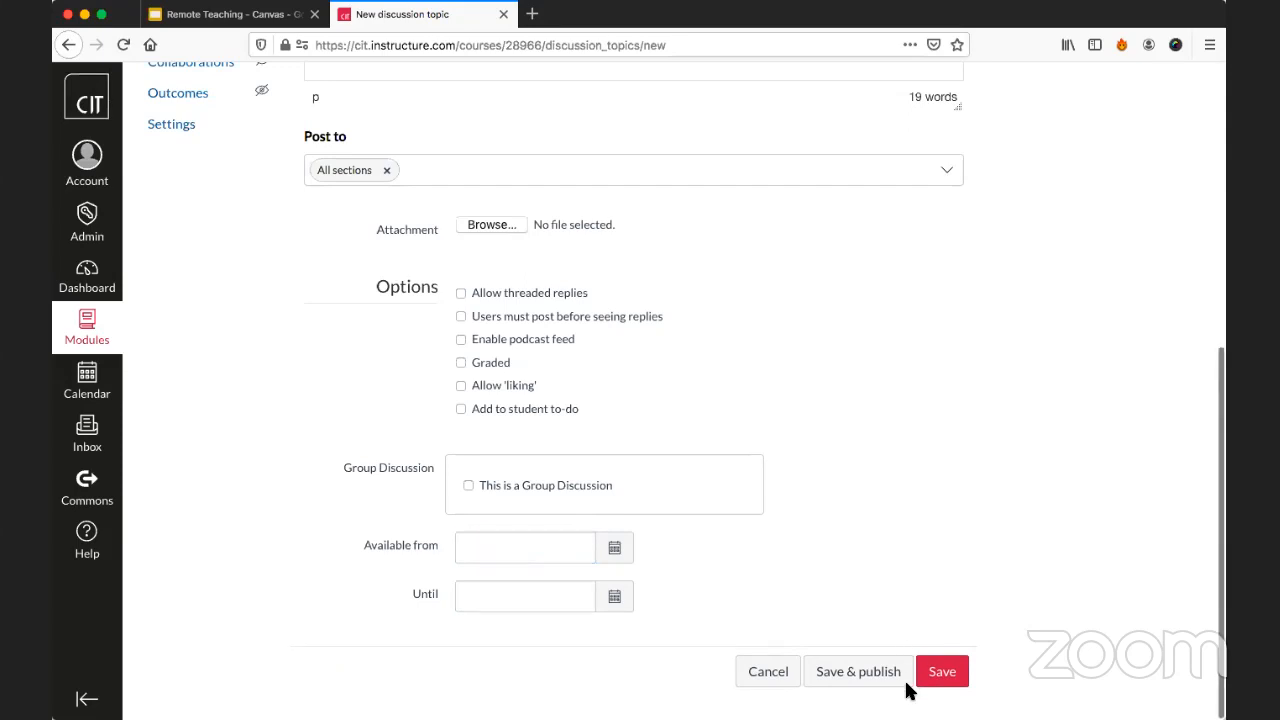
left_click(466, 551)
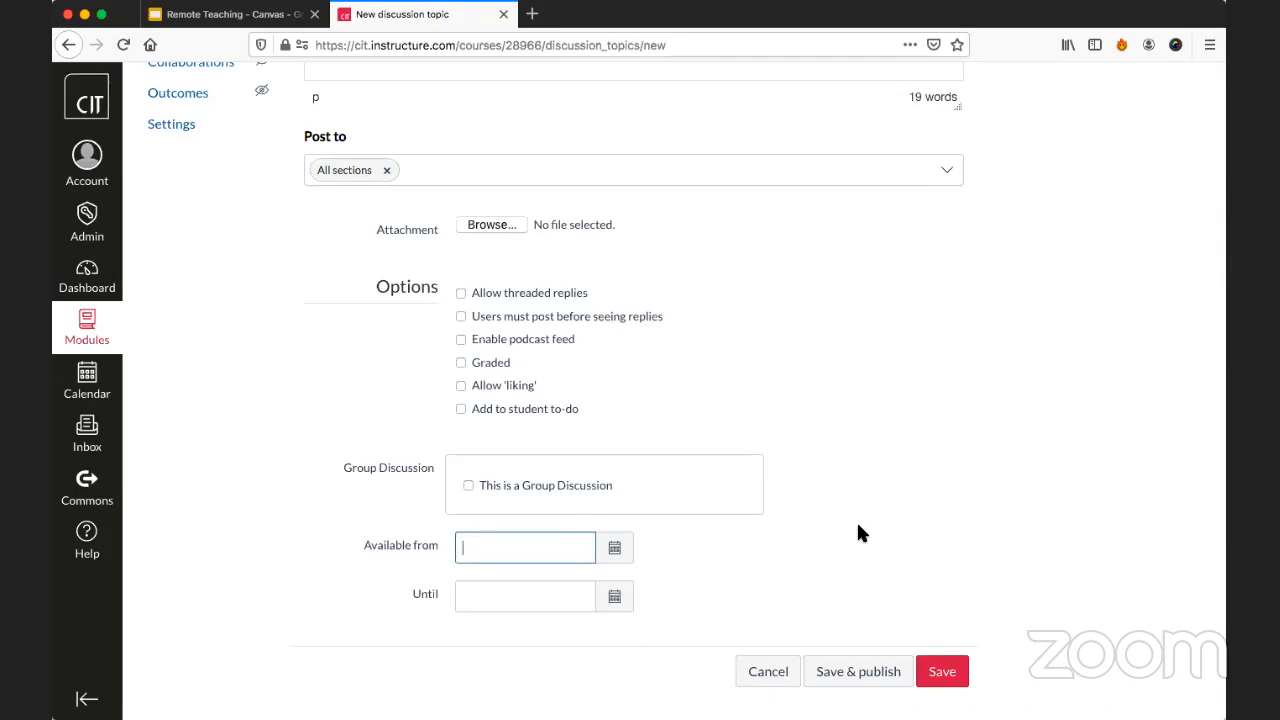
left_click(853, 675)
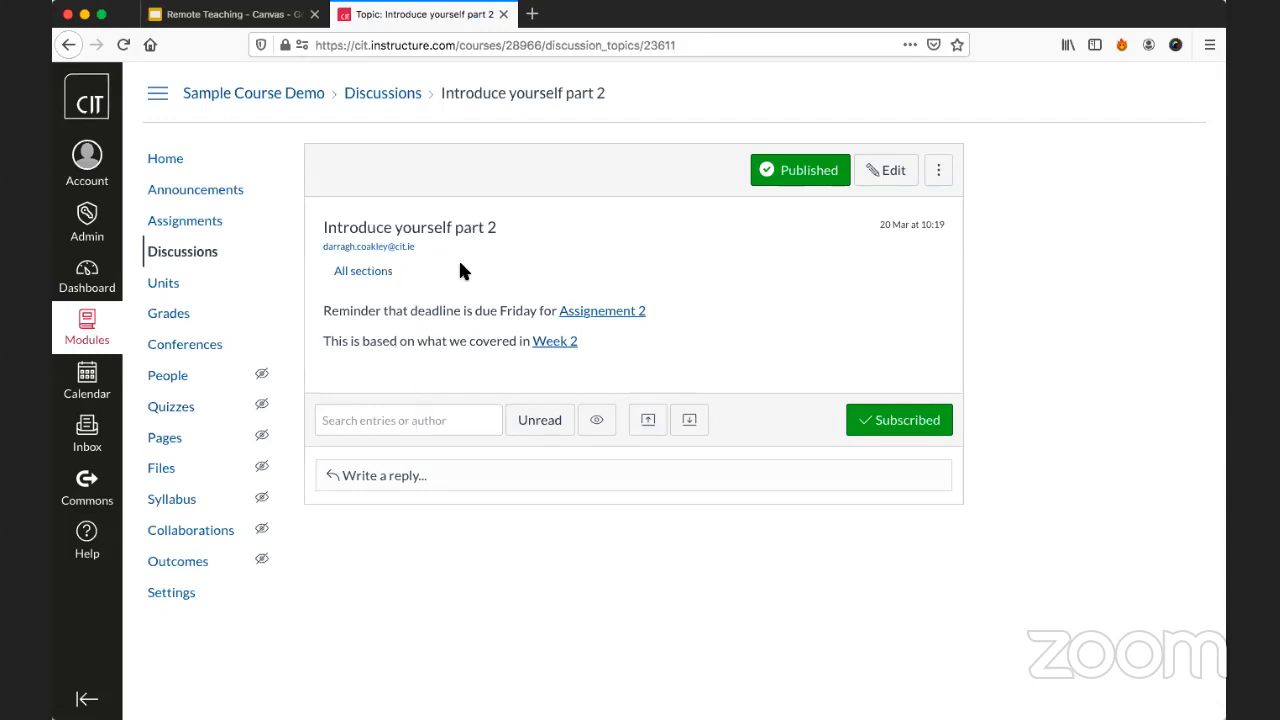
left_click(380, 421)
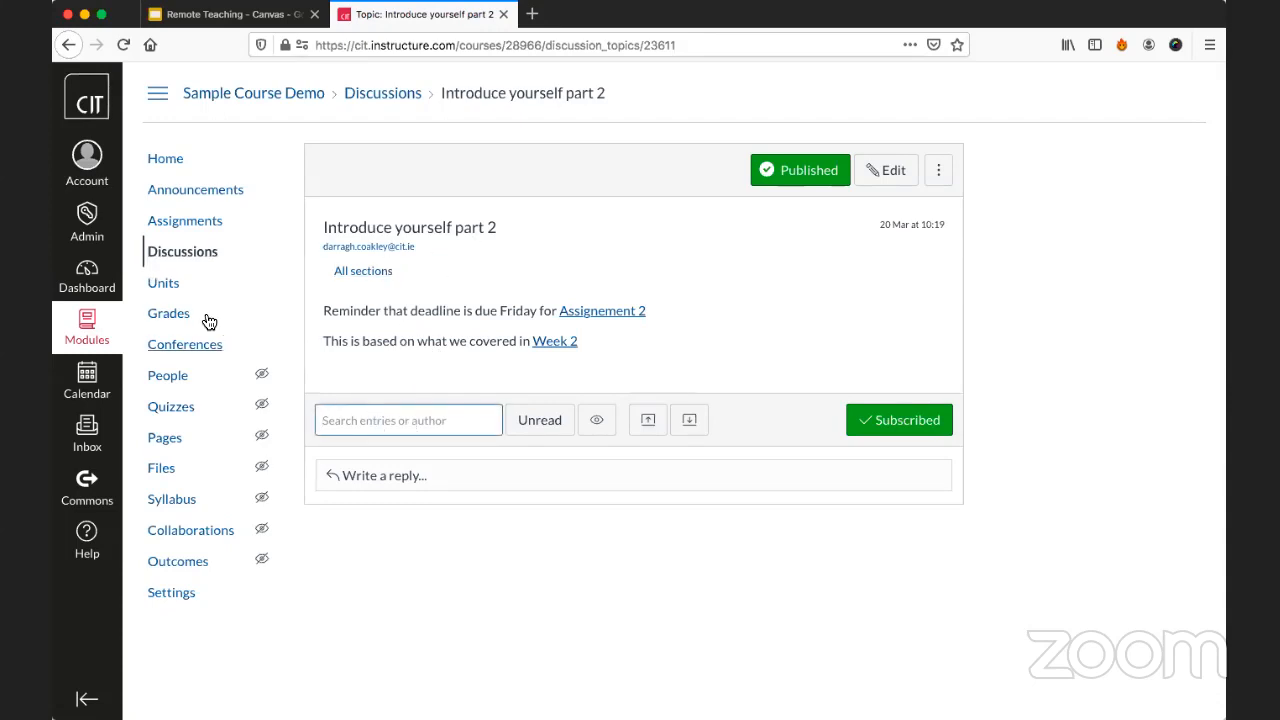
left_click(366, 466)
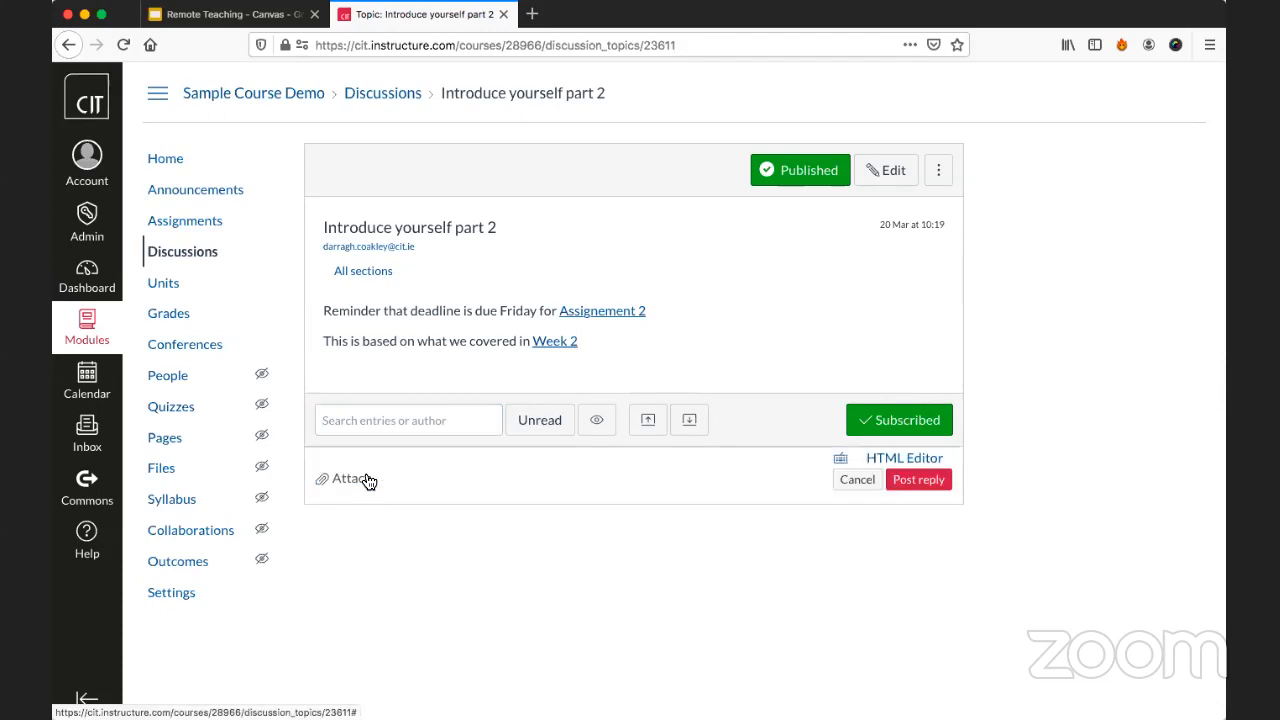
In the course's discussions list, pin "Introduce yourself part 2" below "Introduce yourself".
left_click(160, 257)
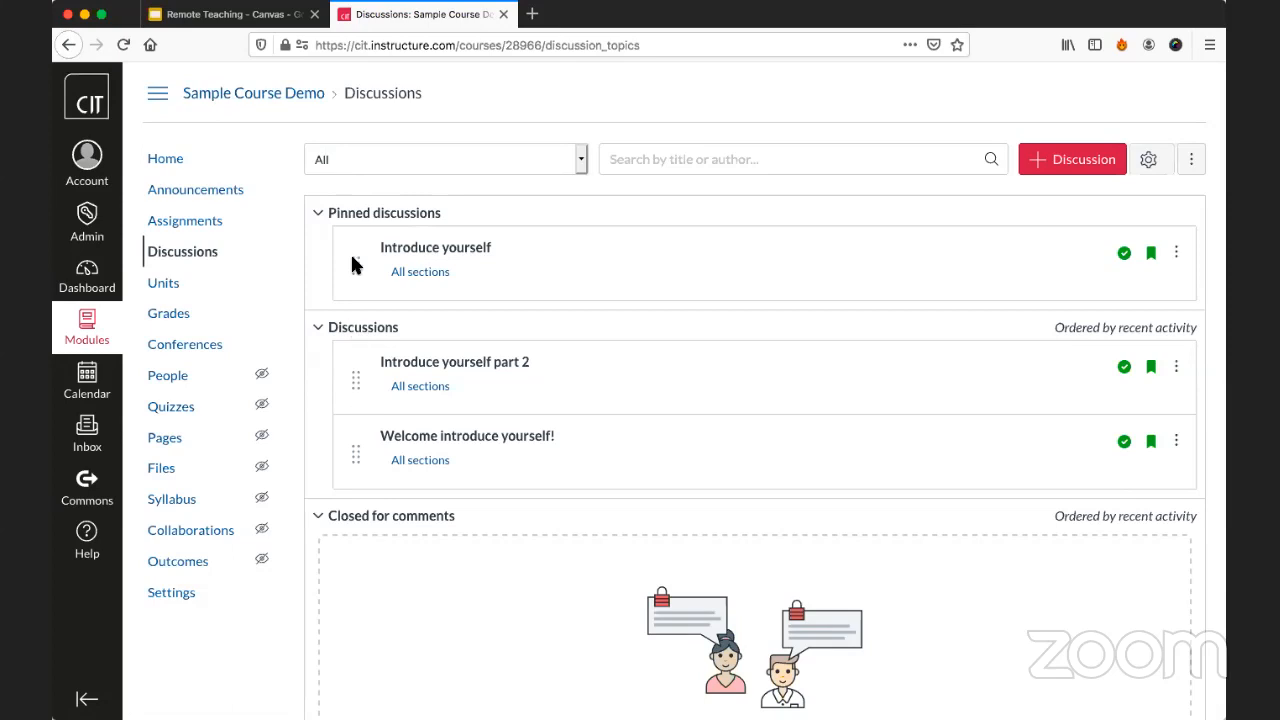
mouse_move(354, 265)
left_mouse_down()
mouse_move(382, 320)
mouse_move(360, 429)
mouse_move(356, 244)
left_mouse_up()
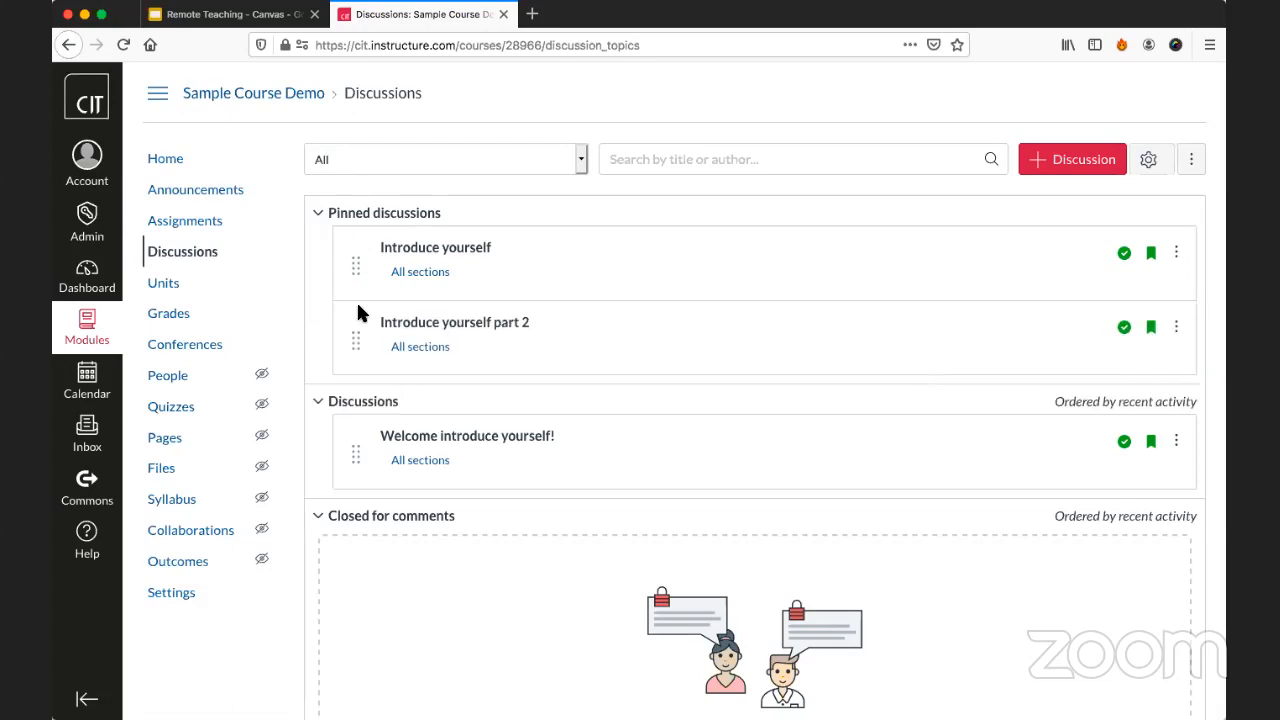
left_click_drag(354, 350, 349, 508)
scroll(766, 364, "down", 3)
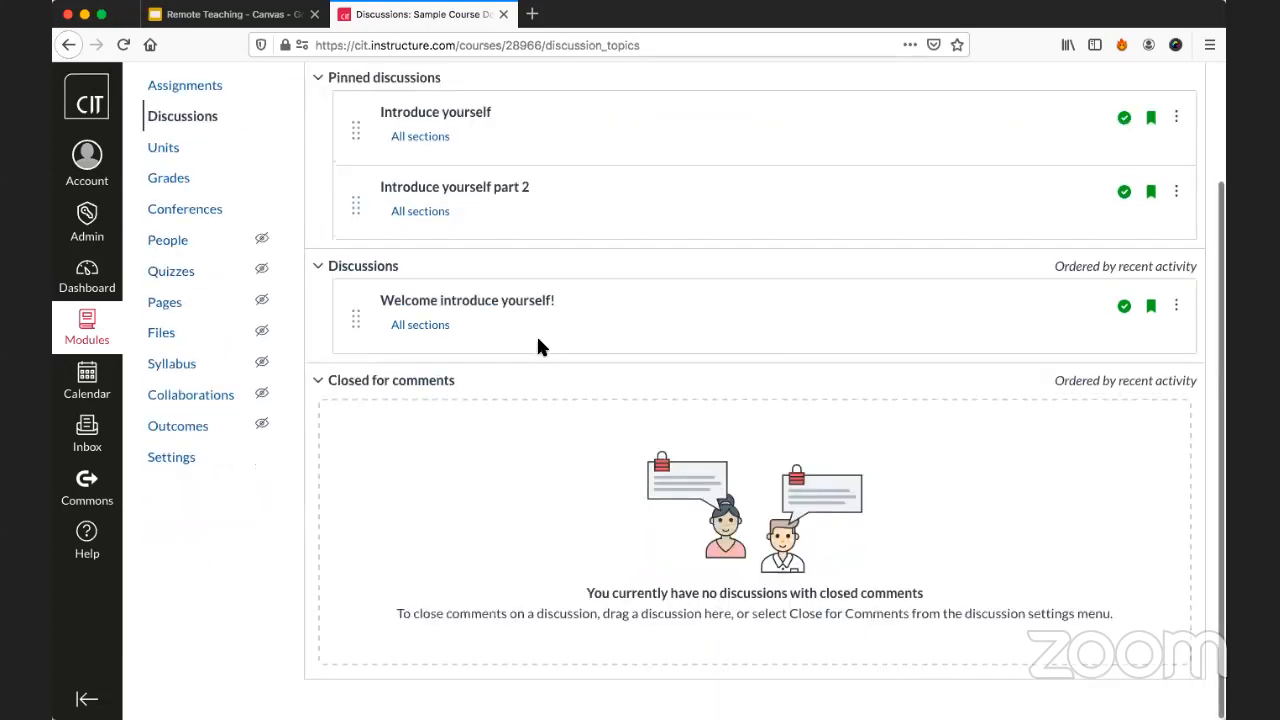
scroll(538, 345, "up", 3)
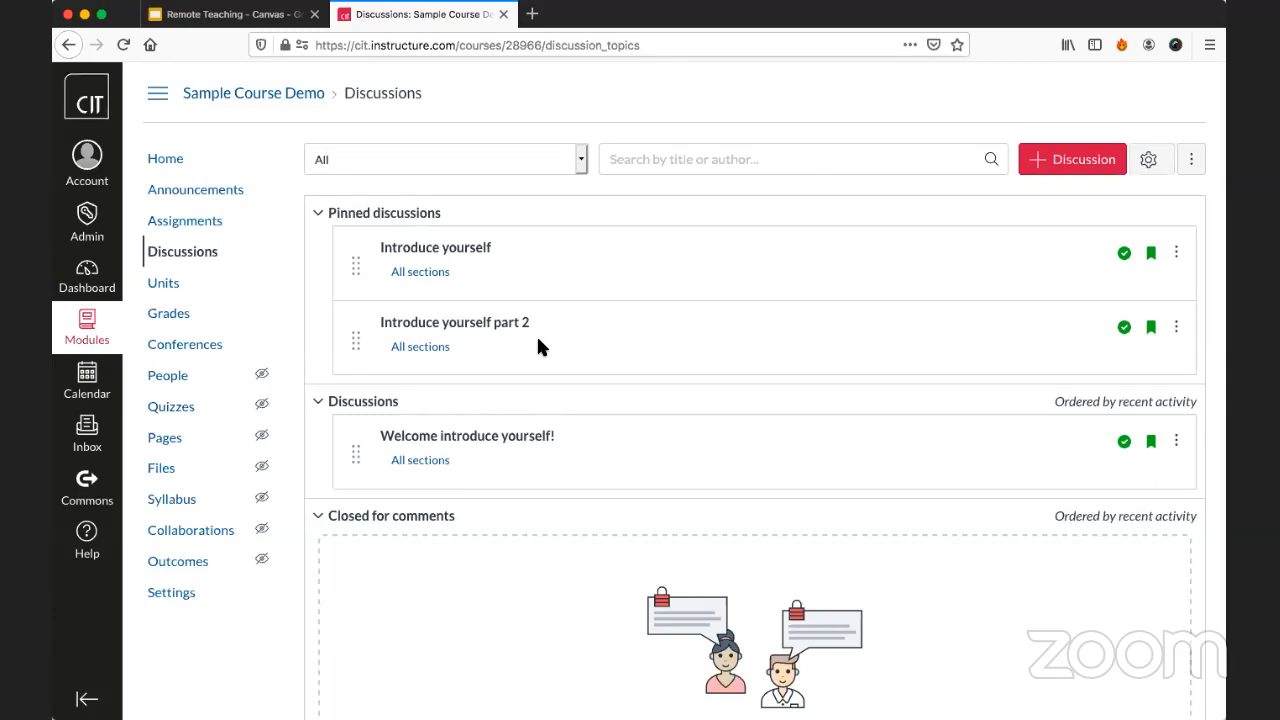
Create a new course announcement titled "Reminder to do assignment".
left_click(197, 190)
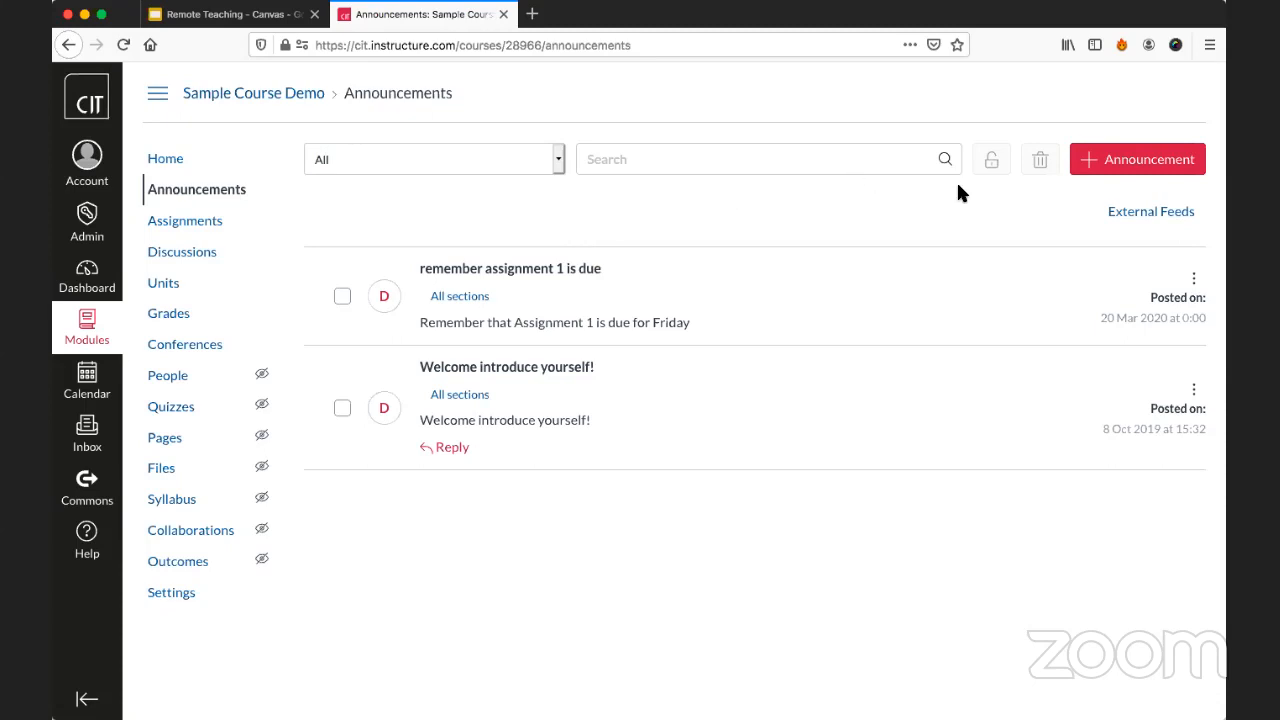
left_click(1096, 165)
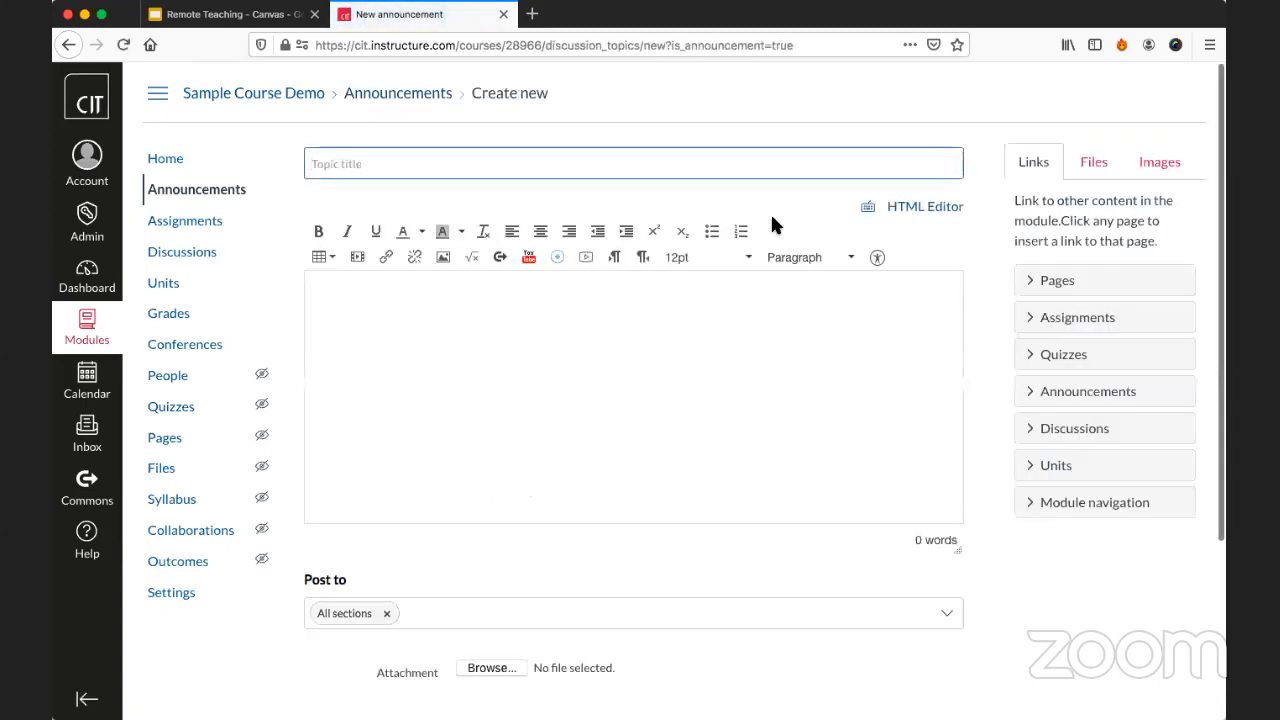
type("Reminde")
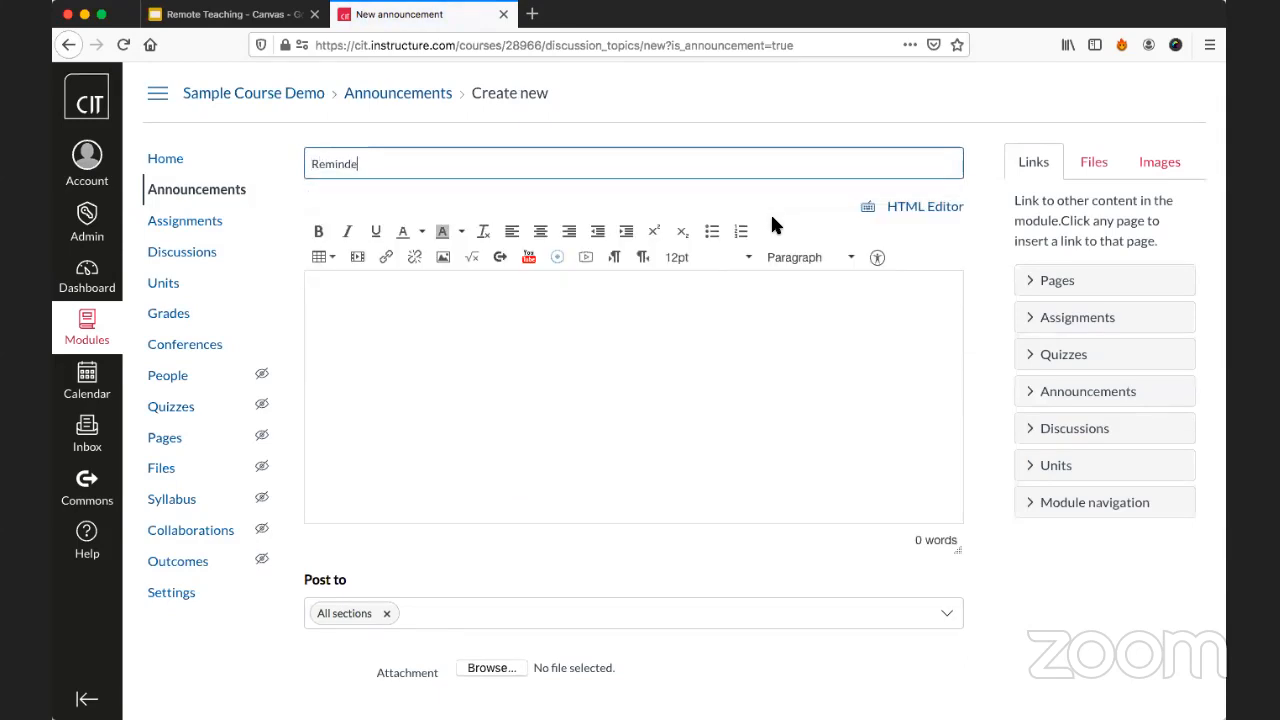
type("r to do assignment")
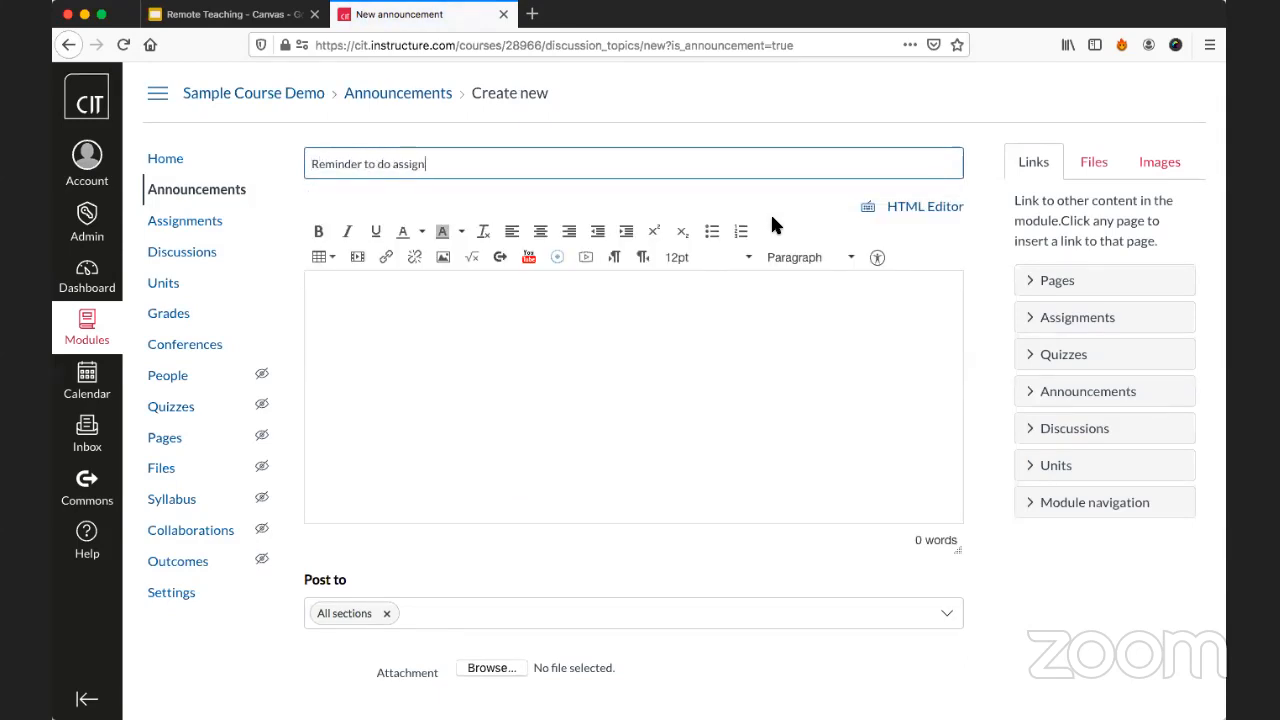
Write the announcement body "Reminder that the deadline is coming up for", followed by a course link to Assignement 2.
left_click(722, 337)
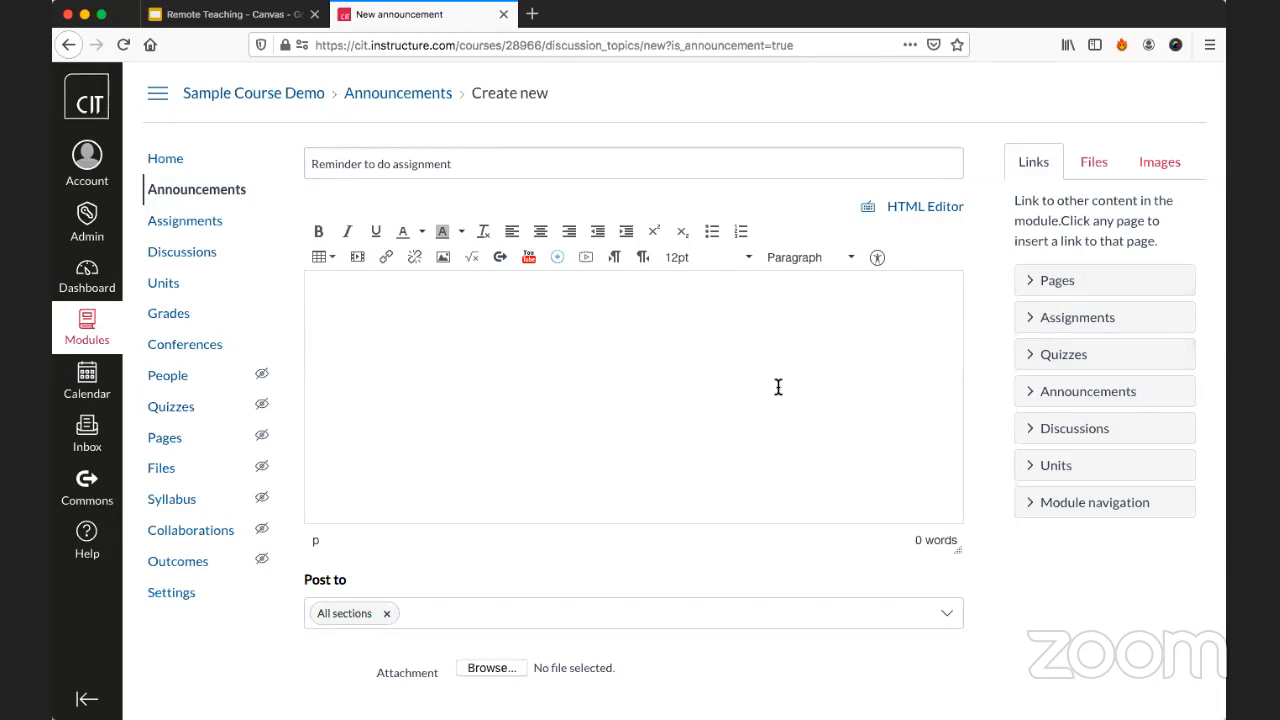
type("Reminder that the de")
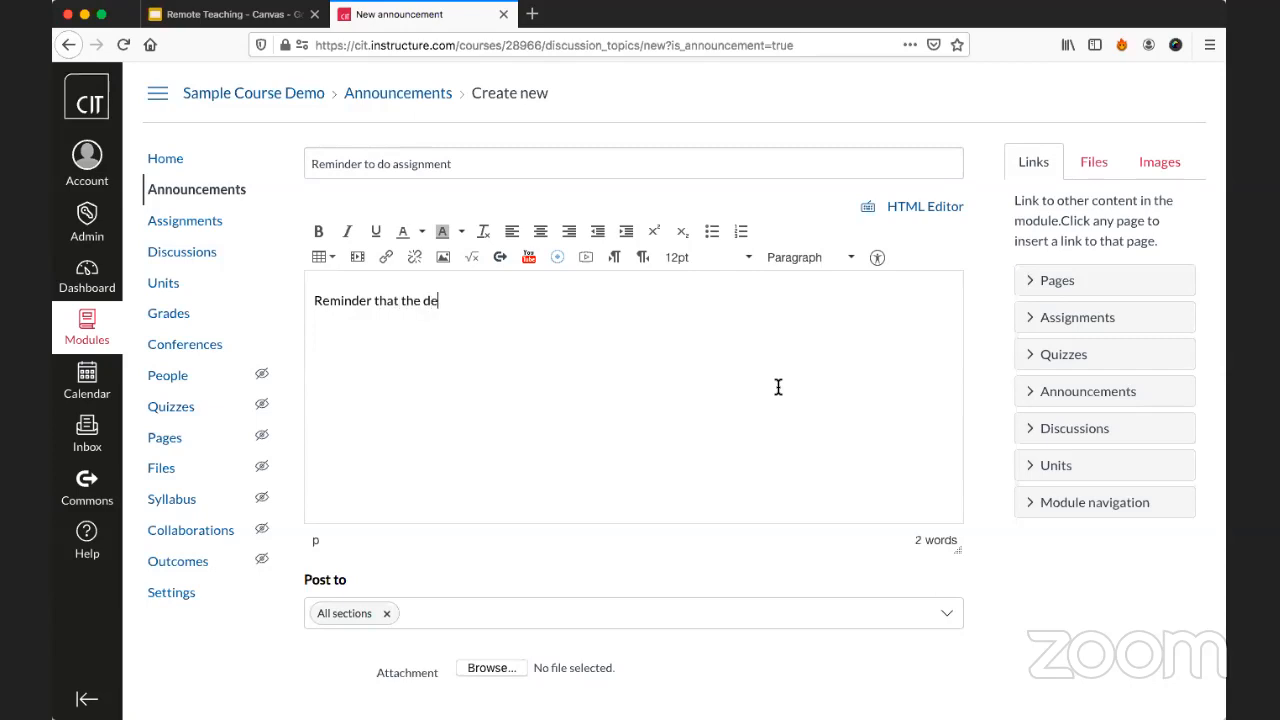
type("adline is coming up for")
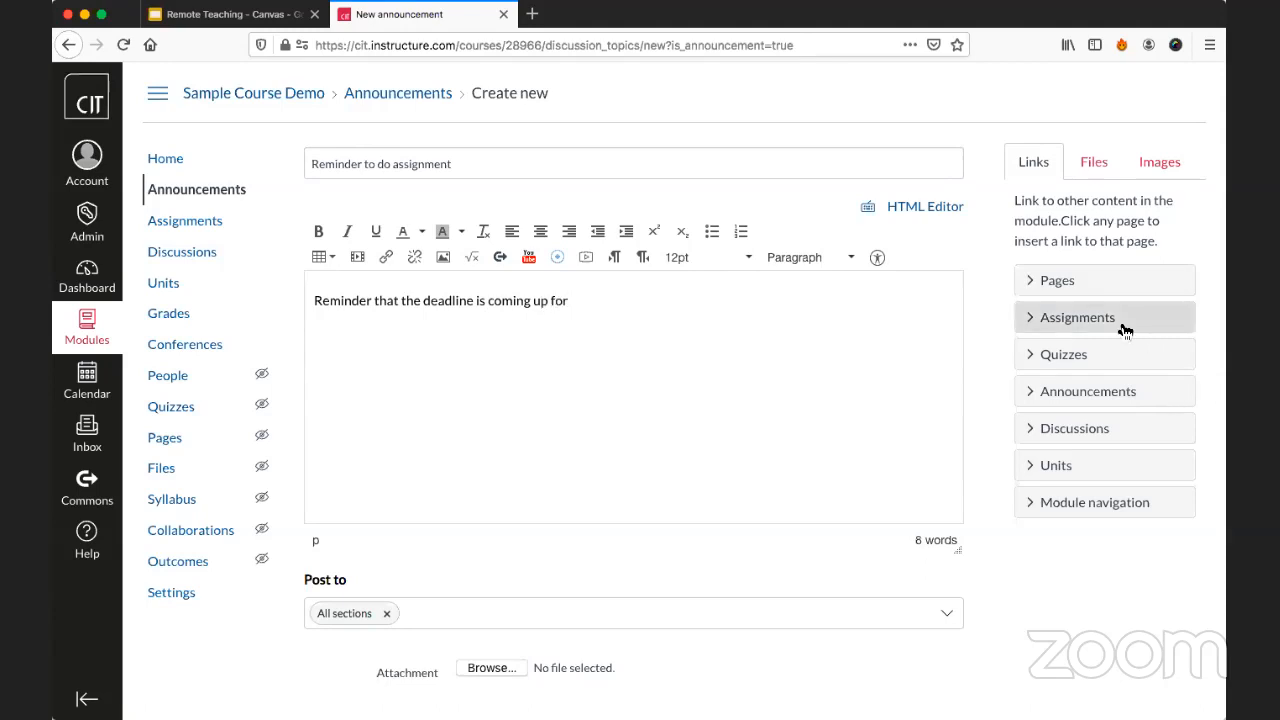
left_click(1115, 330)
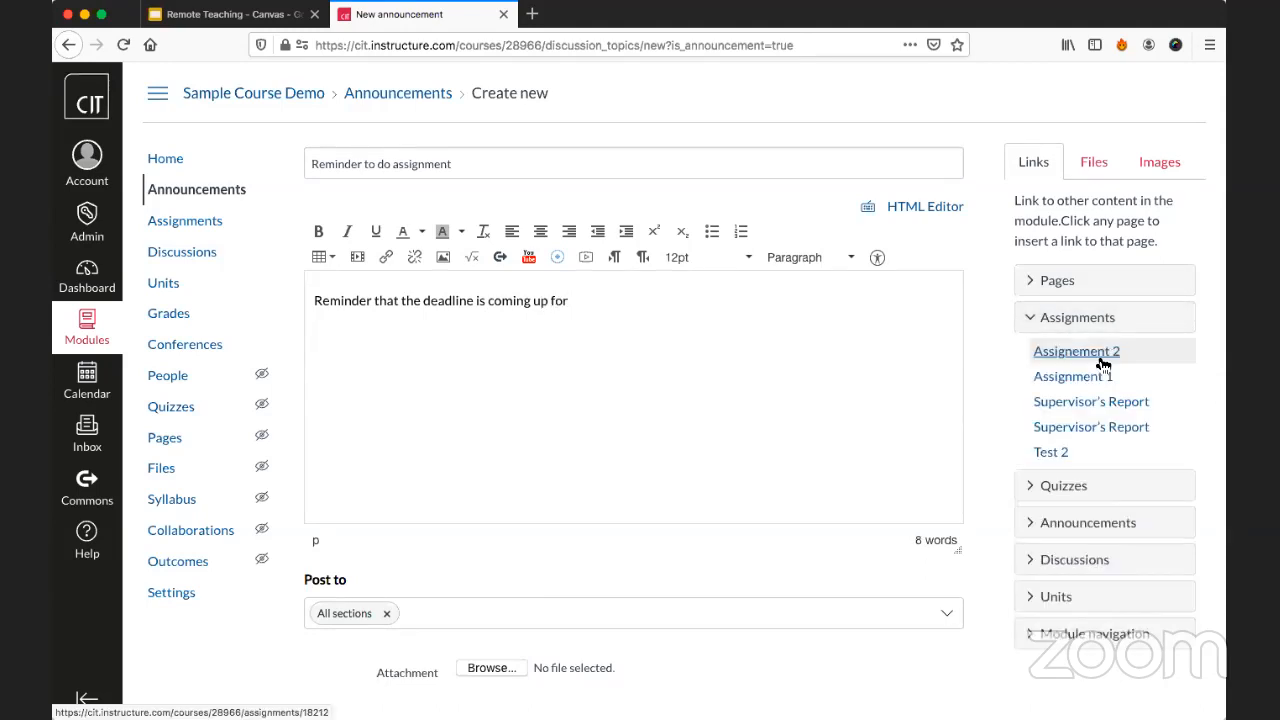
left_click(1100, 360)
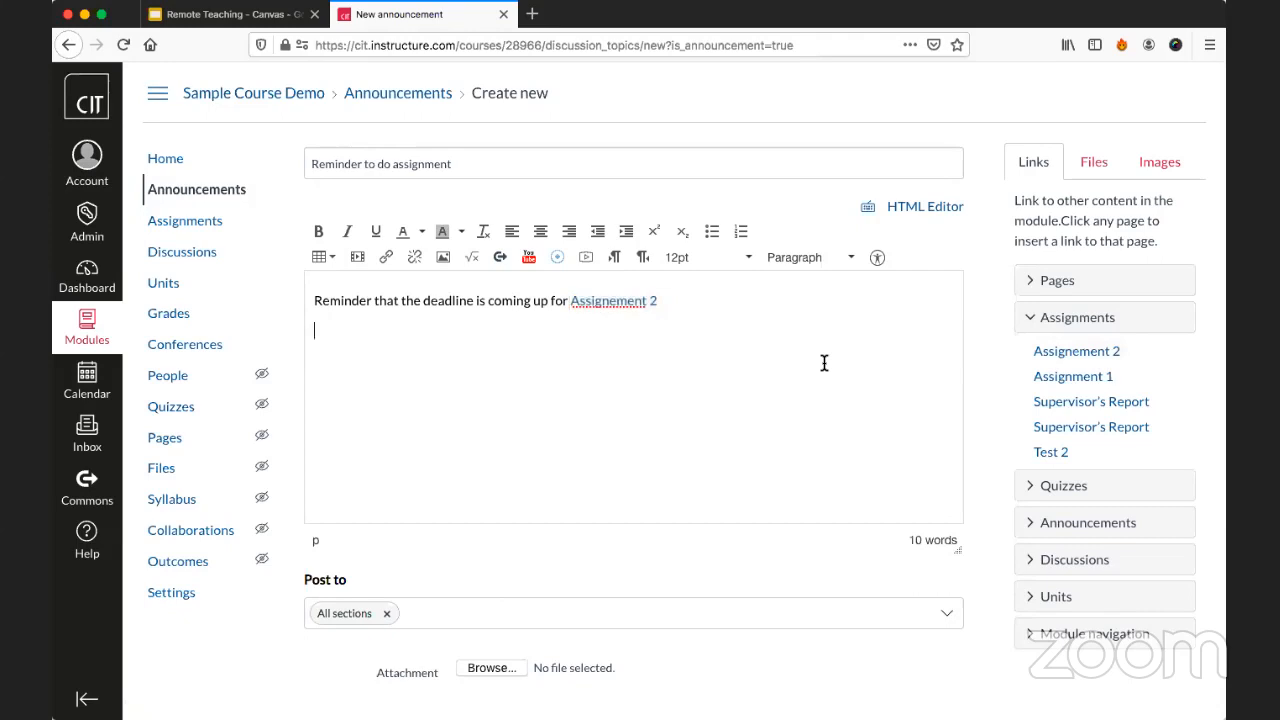
Delay posting of the announcement until 23 Mar 2020 at 6:00.
scroll(708, 343, "down", 5)
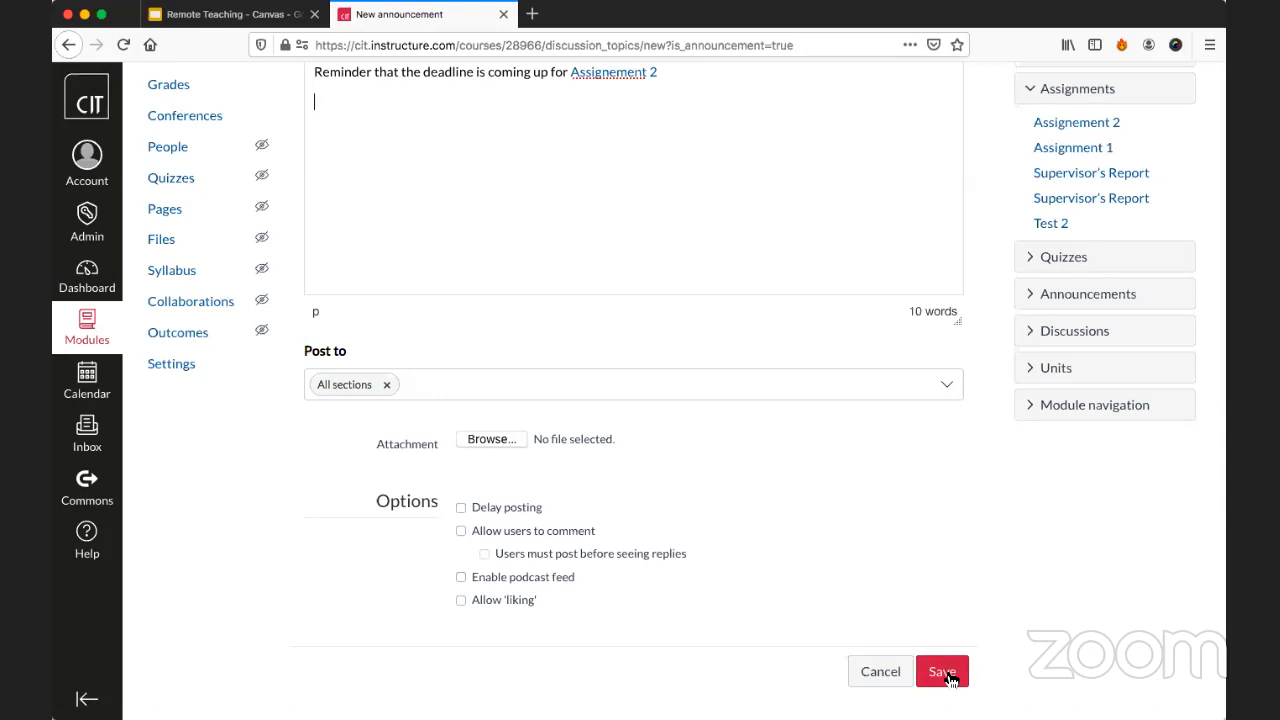
left_click(514, 502)
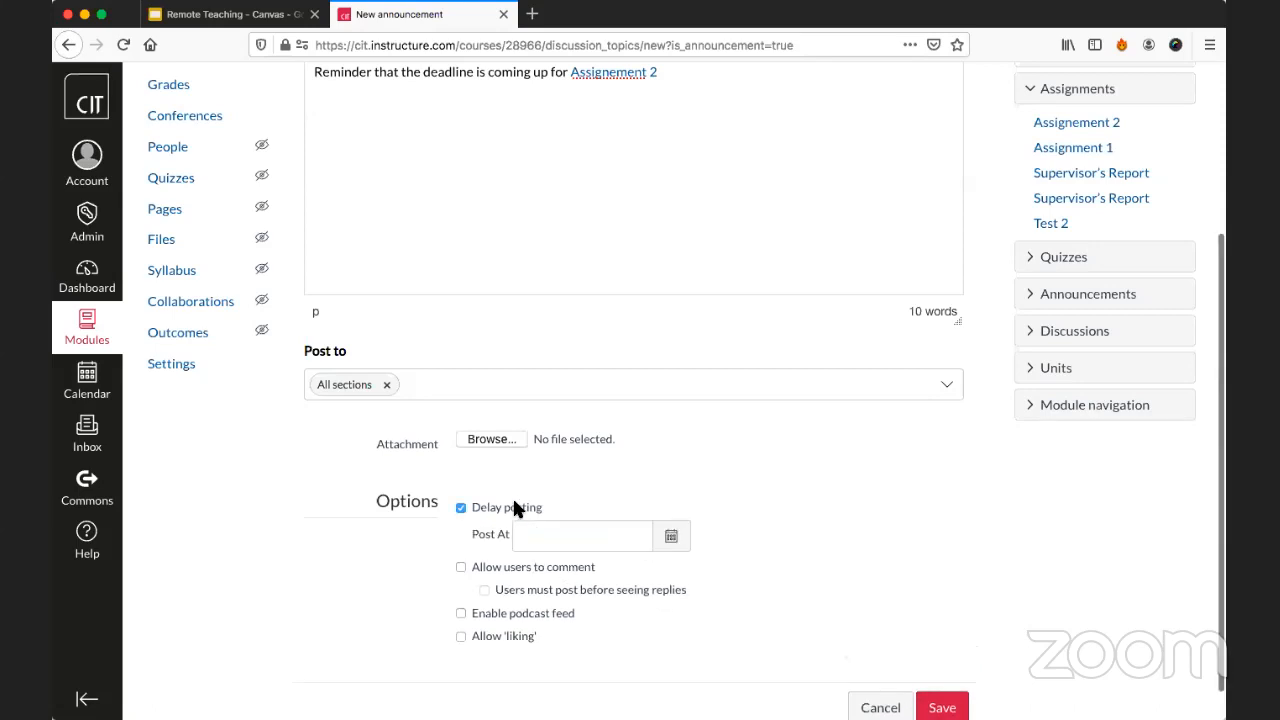
scroll(668, 466, "down", 1)
left_click(671, 499)
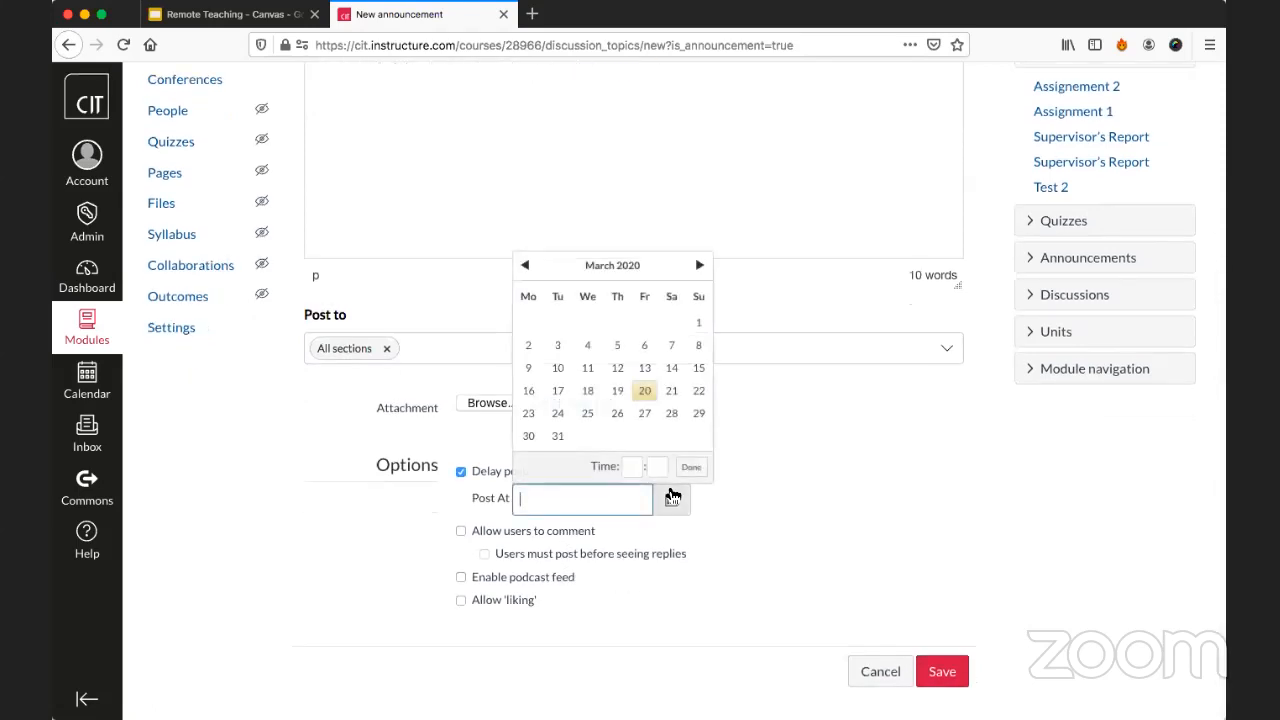
left_click(530, 414)
left_click(630, 467)
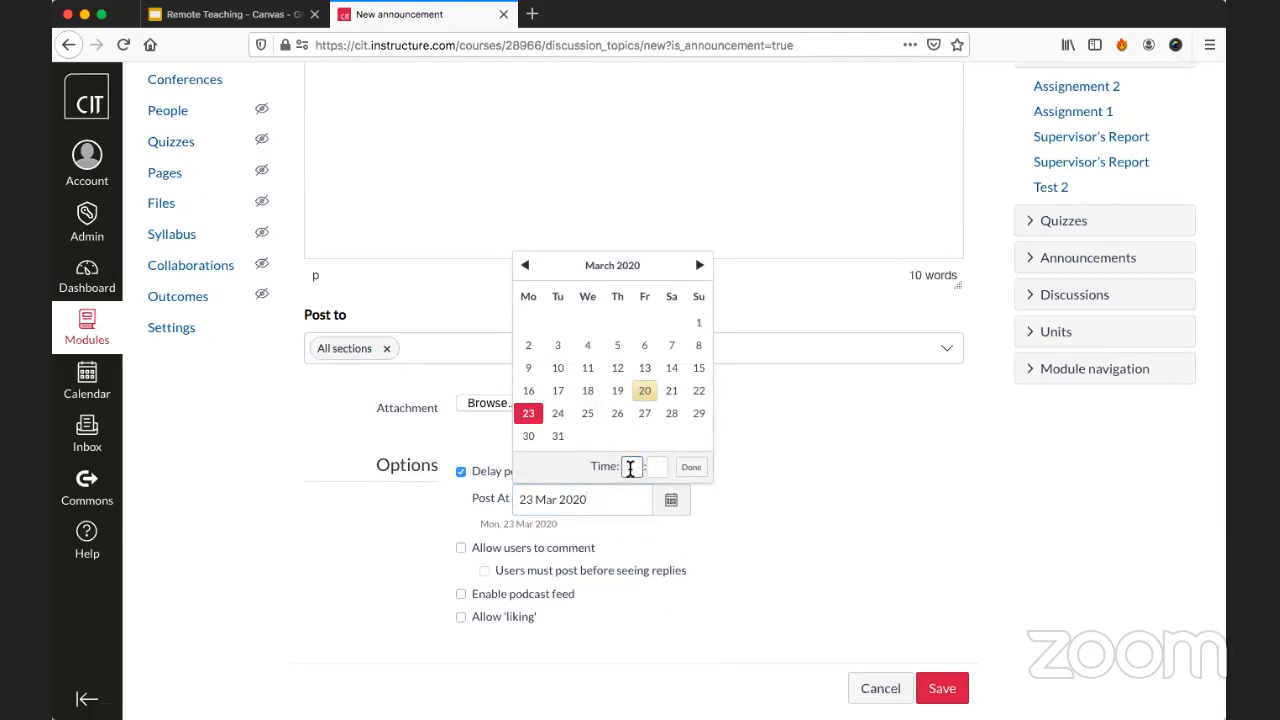
type("00")
left_click(690, 470)
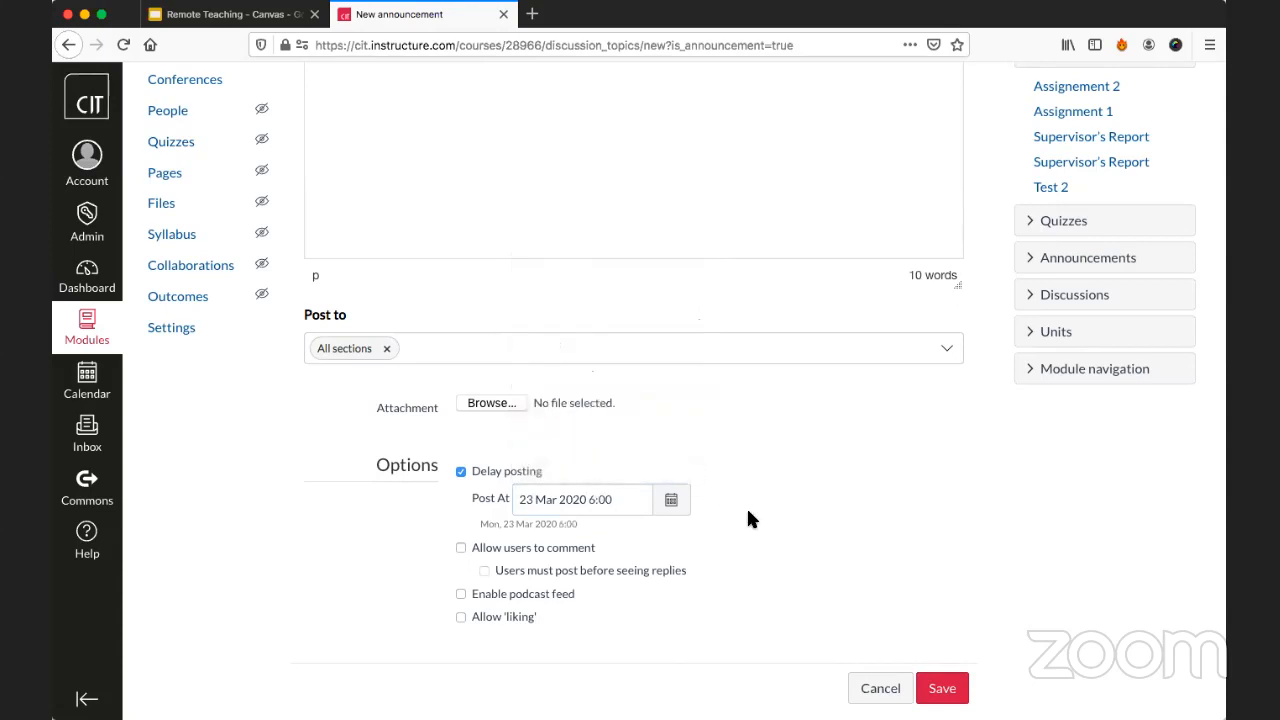
scroll(750, 518, "down", 1)
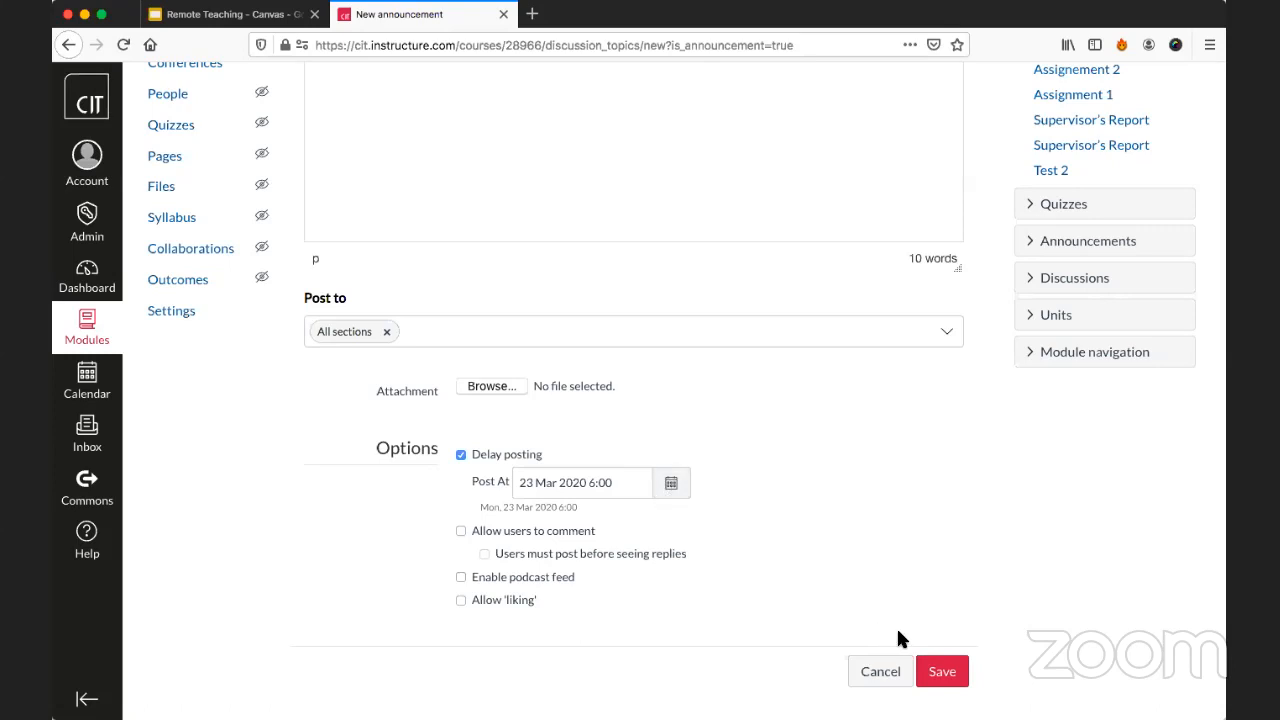
Save the delayed announcement and check the notice showing when its content becomes visible to users.
left_click(950, 670)
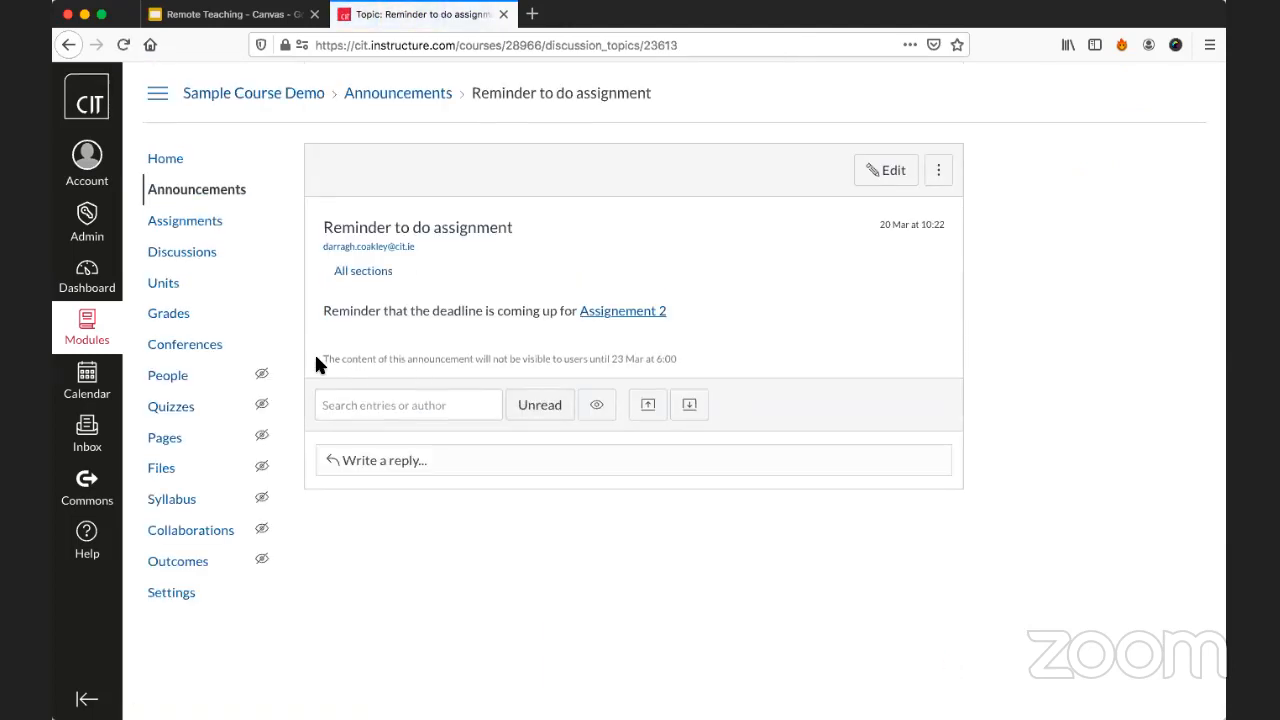
left_click_drag(318, 358, 620, 359)
left_click(620, 360)
Open Course Analytics from the course home page and examine activity by date, submissions, grades and the student table.
left_click(204, 162)
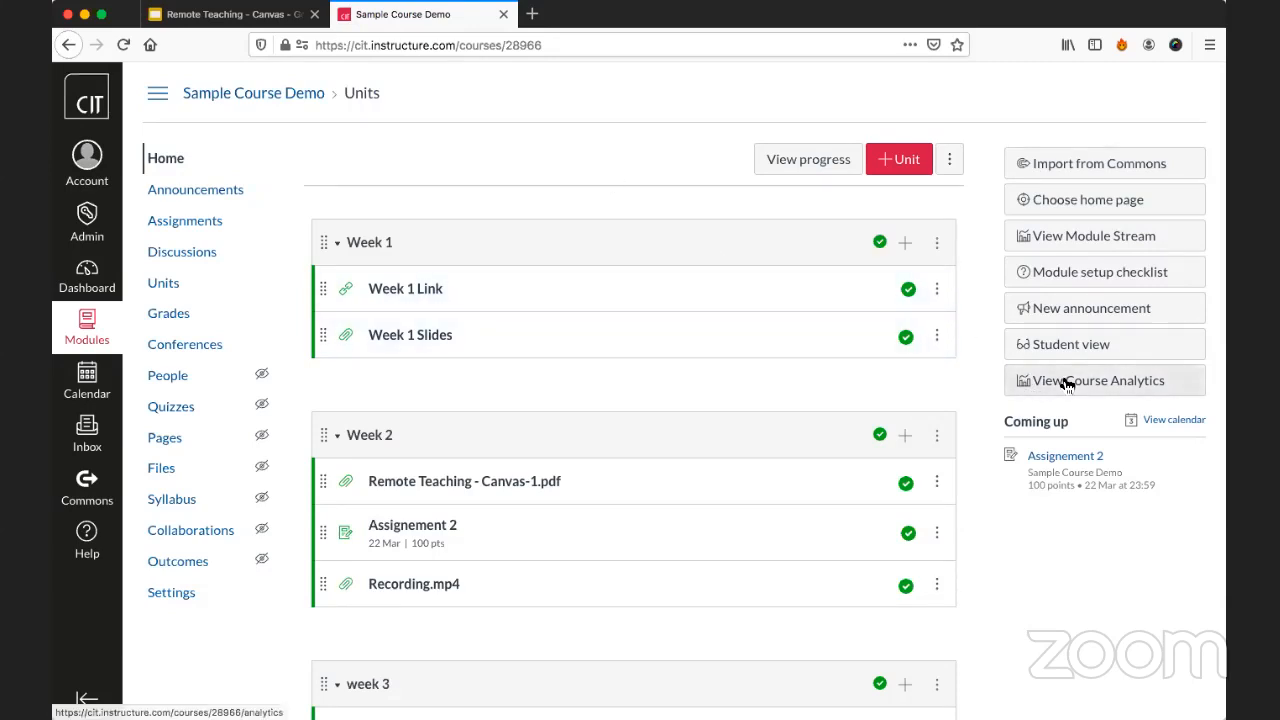
left_click(1107, 390)
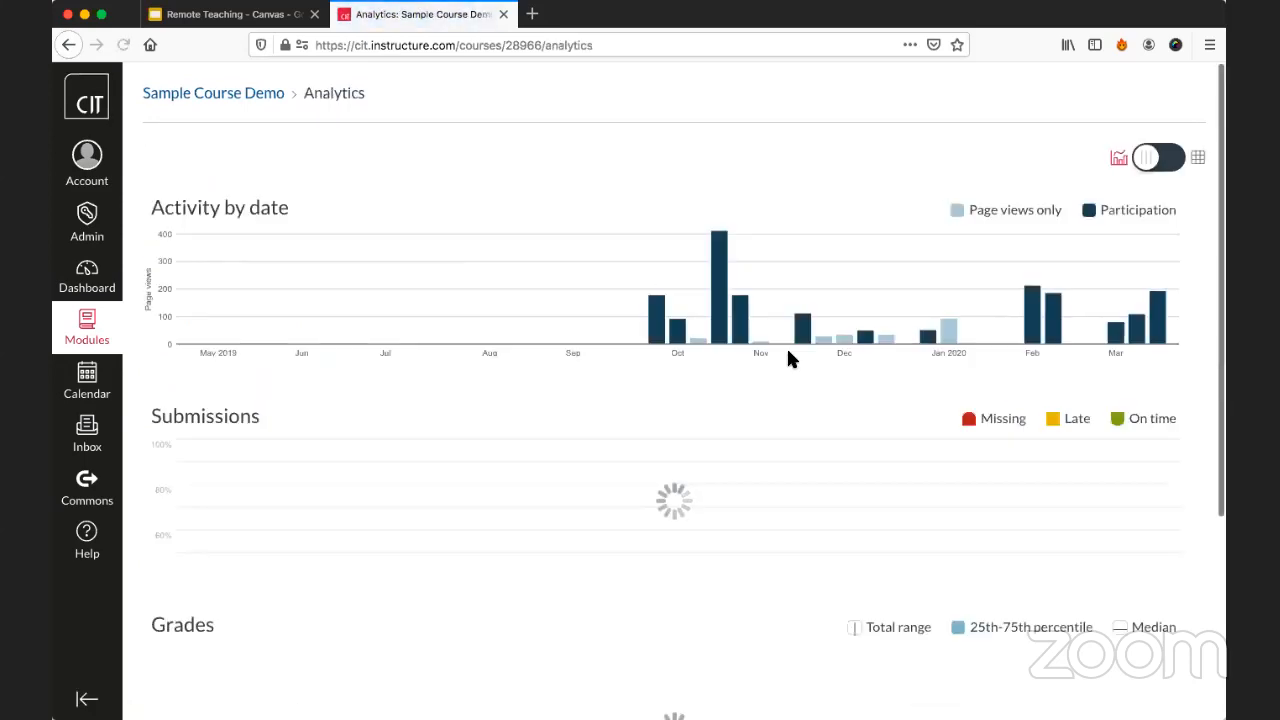
mouse_move(697, 345)
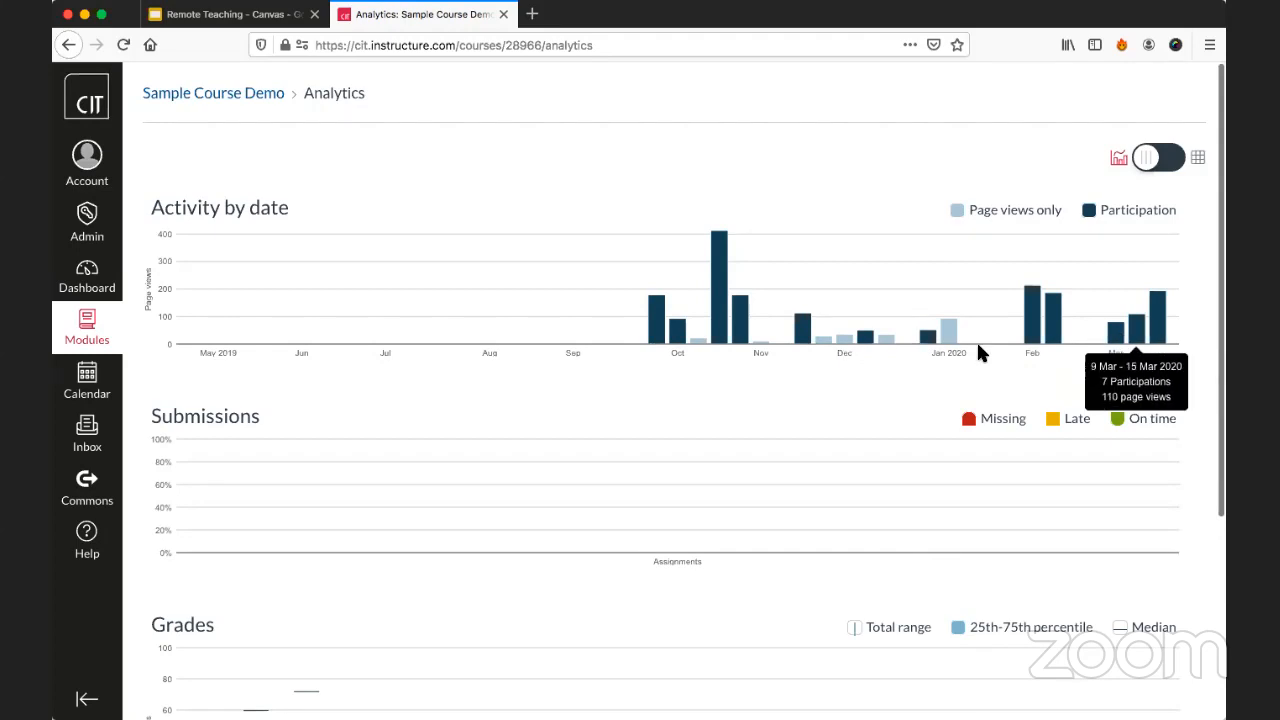
scroll(958, 348, "down", 1)
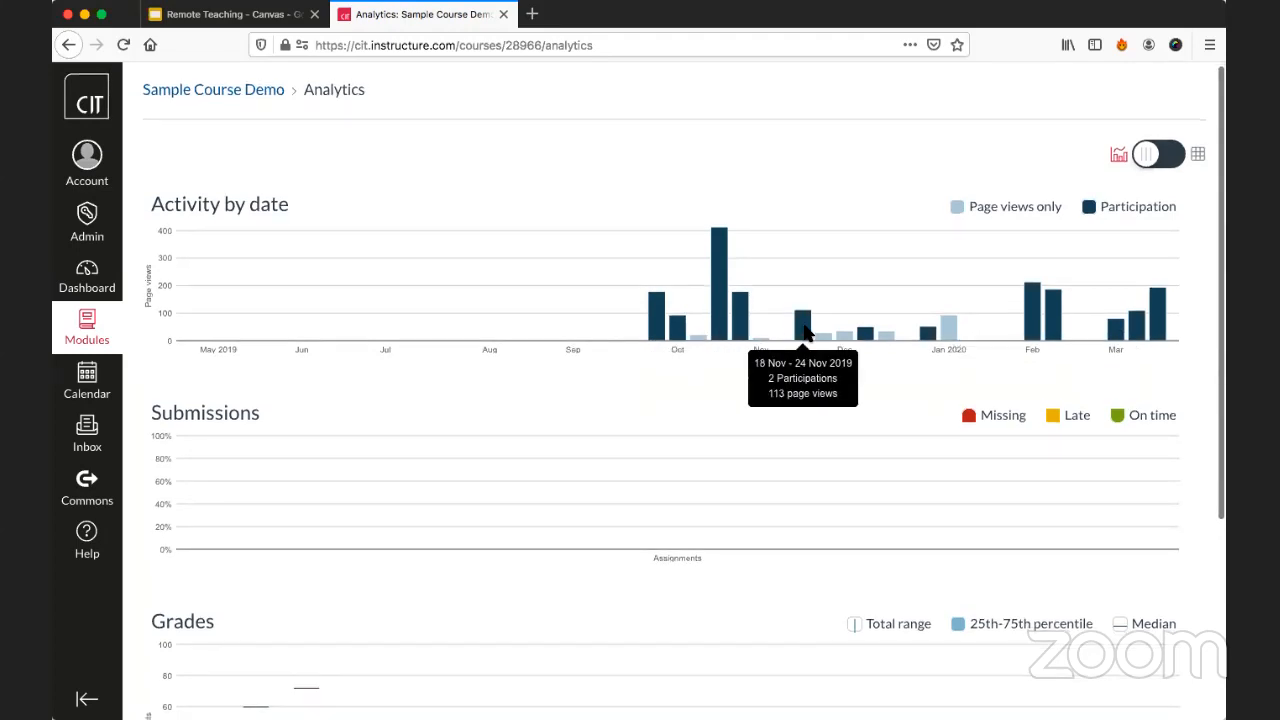
scroll(790, 395, "down", 5)
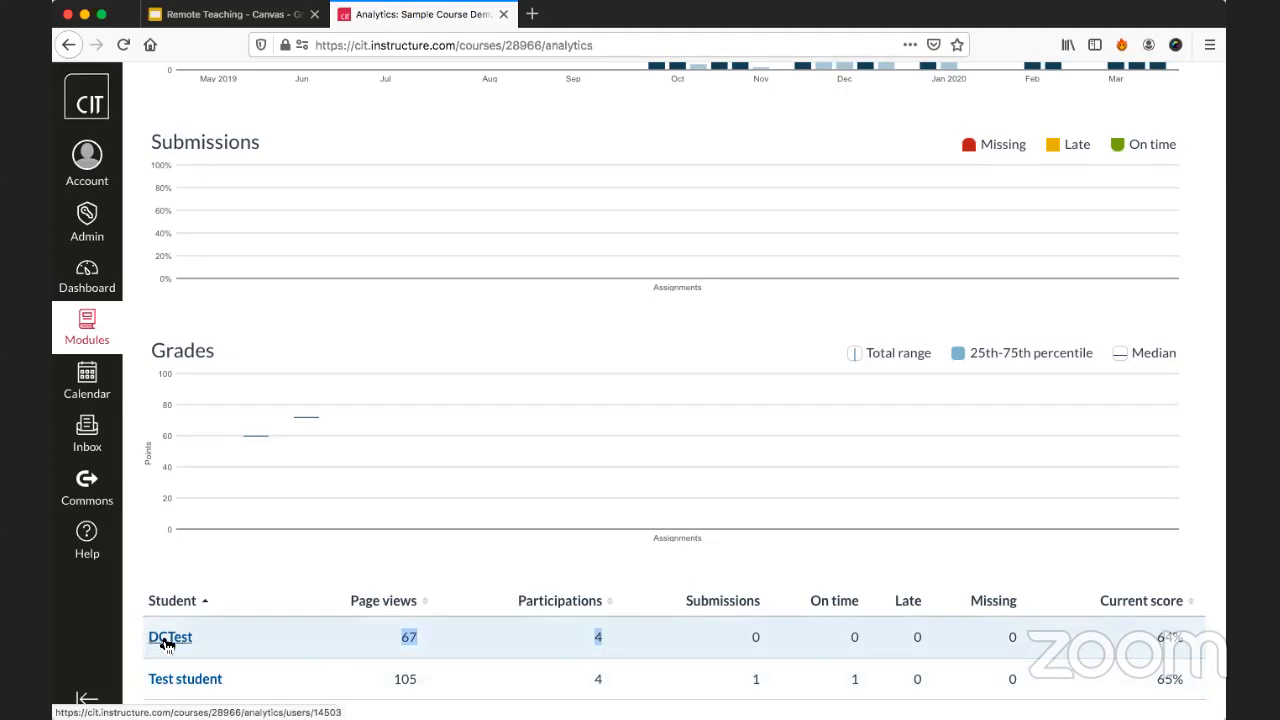
View the individual analytics for Test student, covering activity, communication, submissions and grades.
left_click(178, 678)
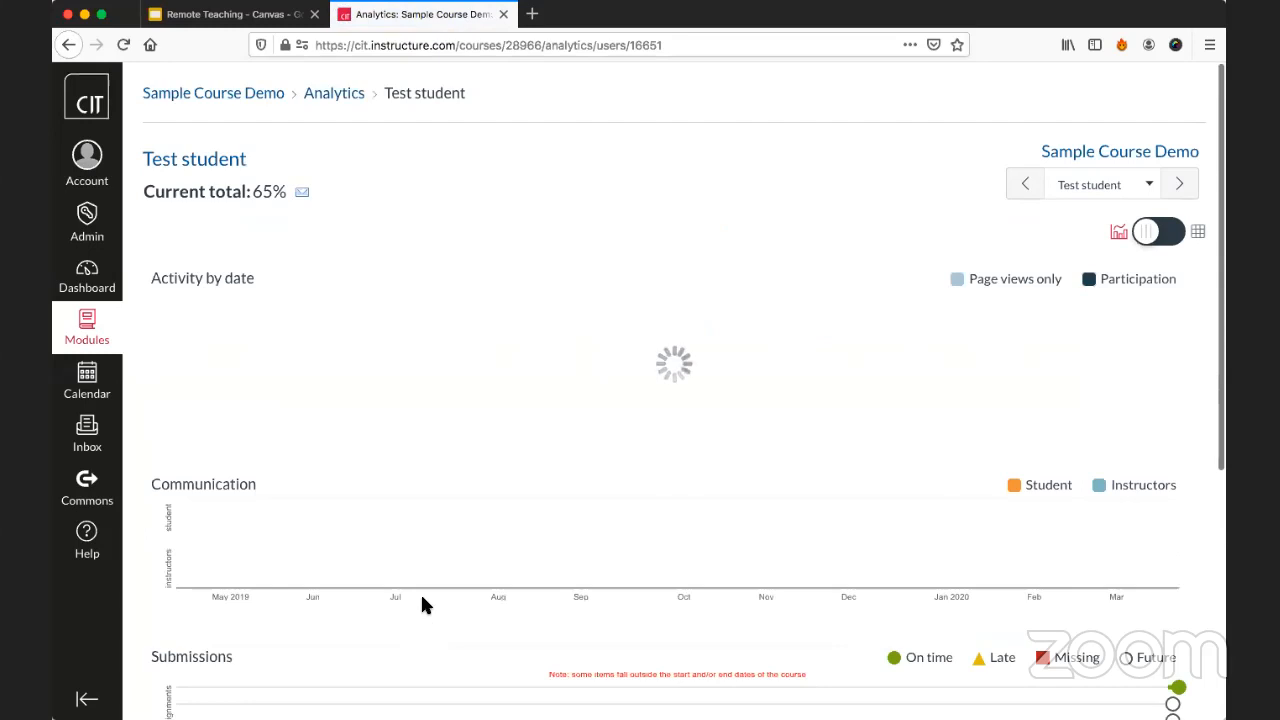
scroll(408, 297, "down", 1)
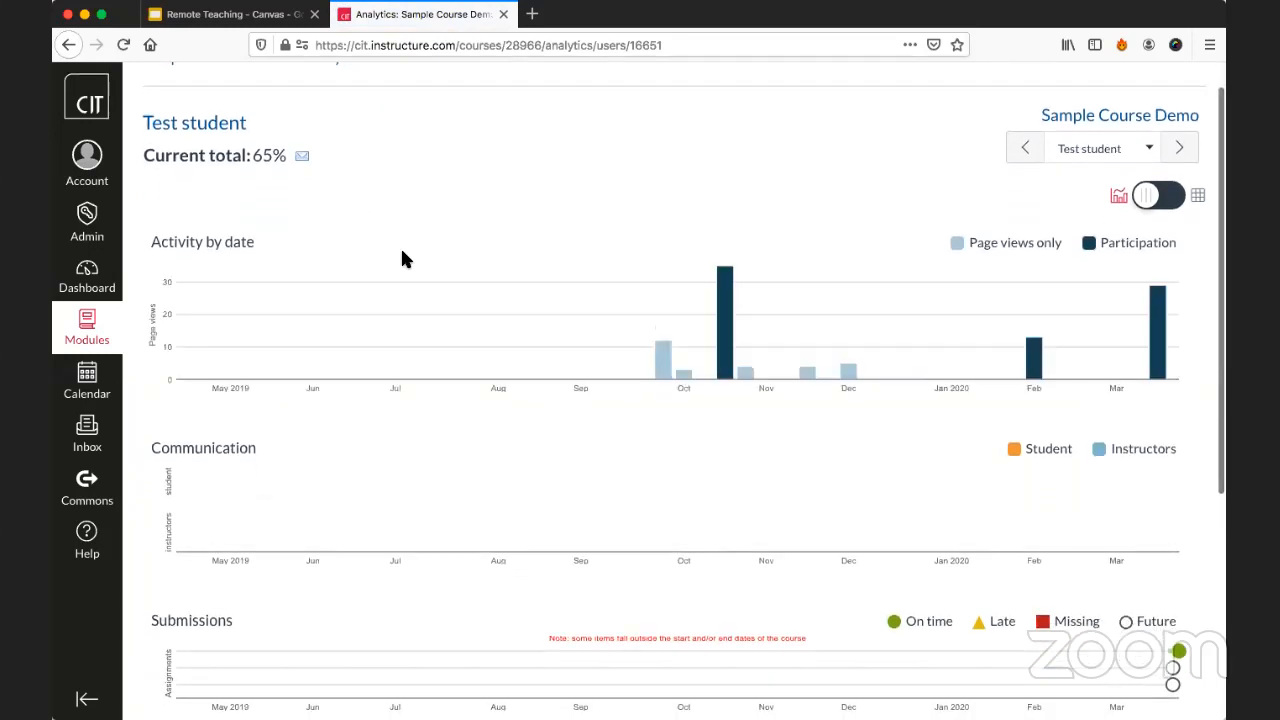
scroll(404, 259, "down", 2)
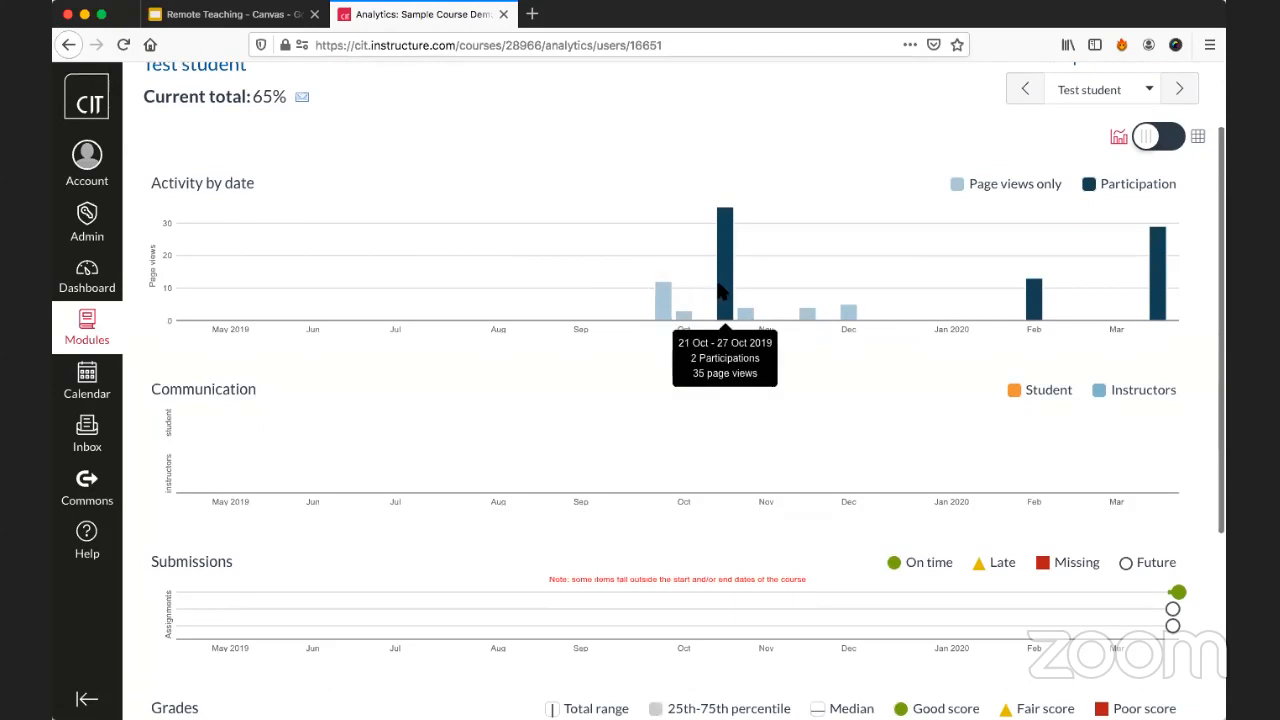
scroll(700, 340, "down", 5)
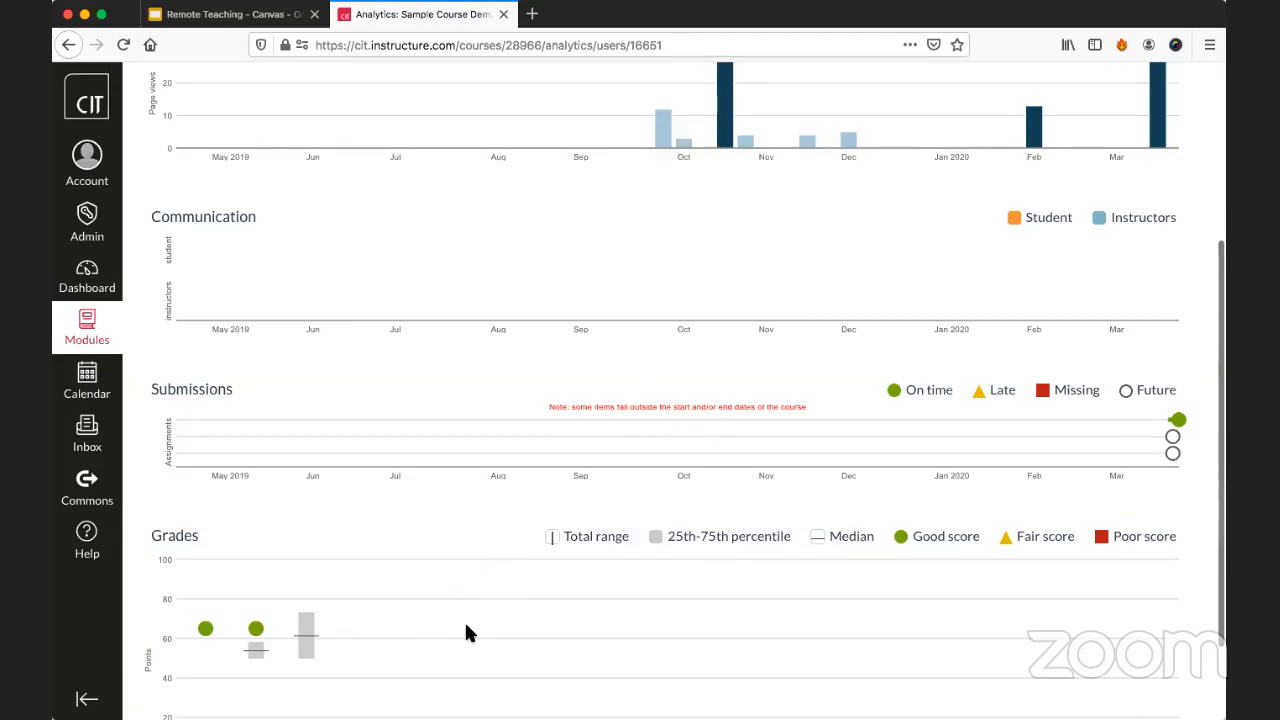
scroll(466, 632, "up", 5)
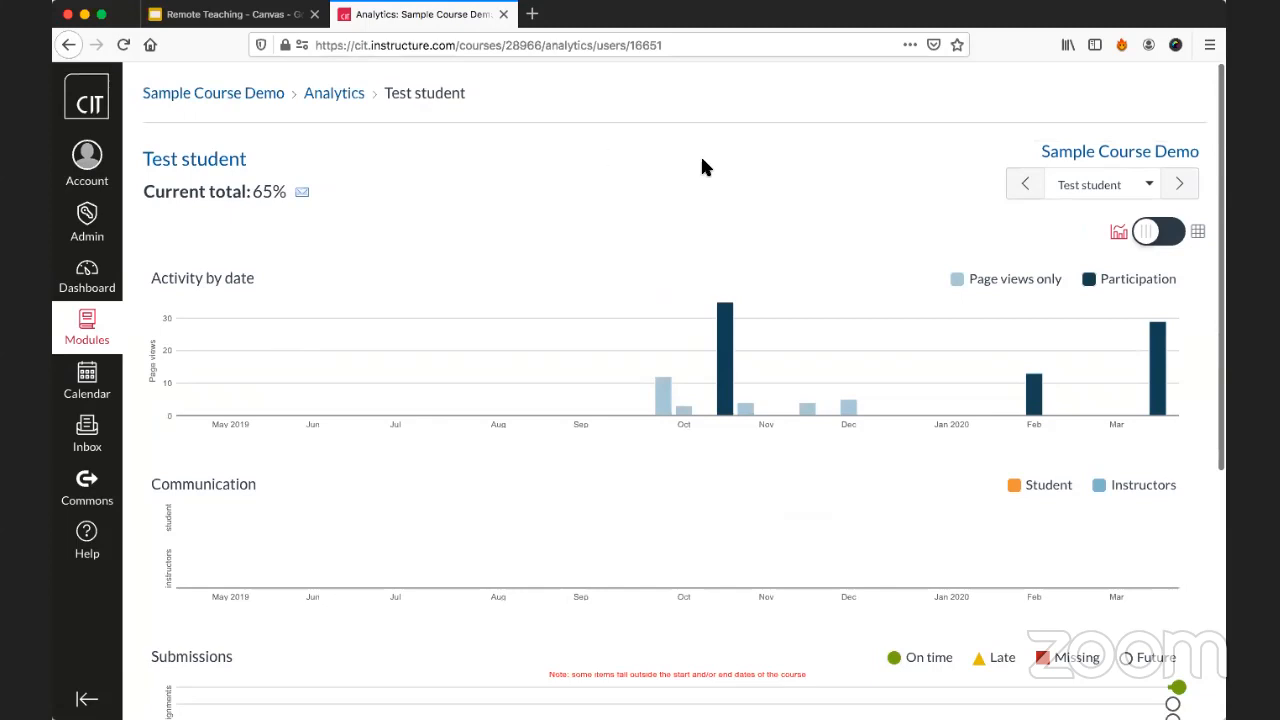
Switch the individual analytics to DCTest and look over that student's charts.
left_click(1150, 189)
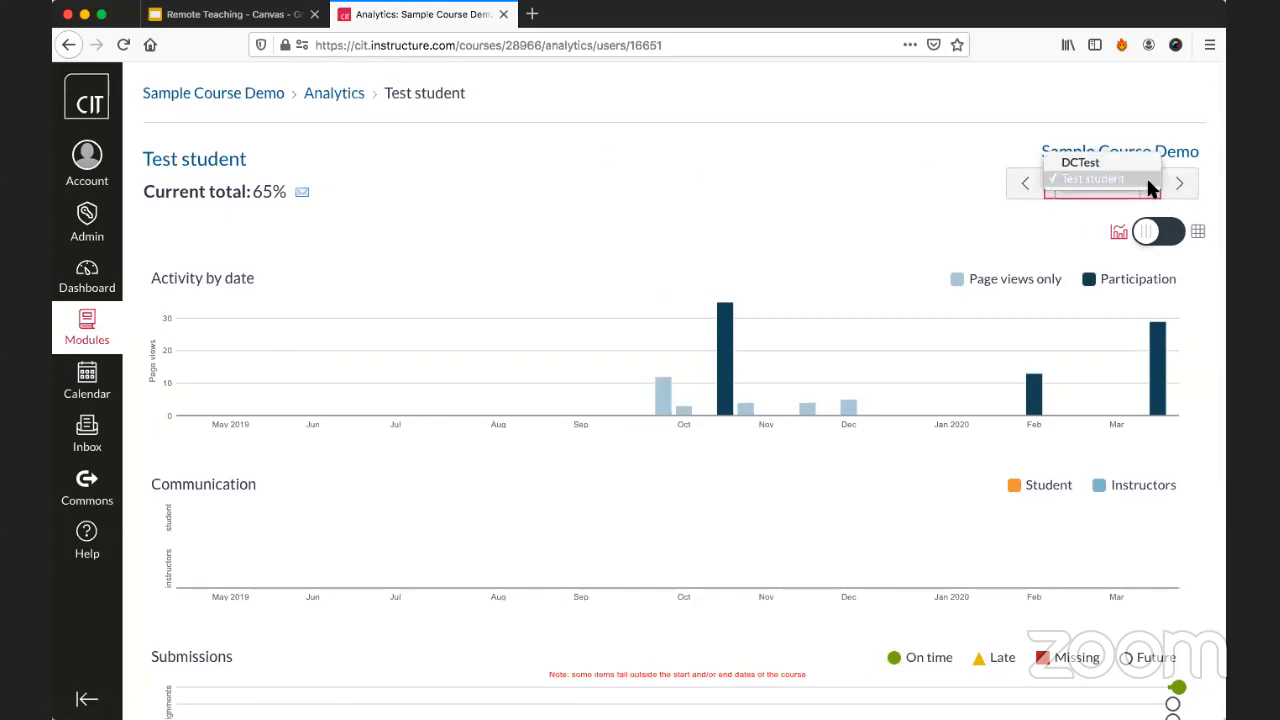
left_click(1130, 160)
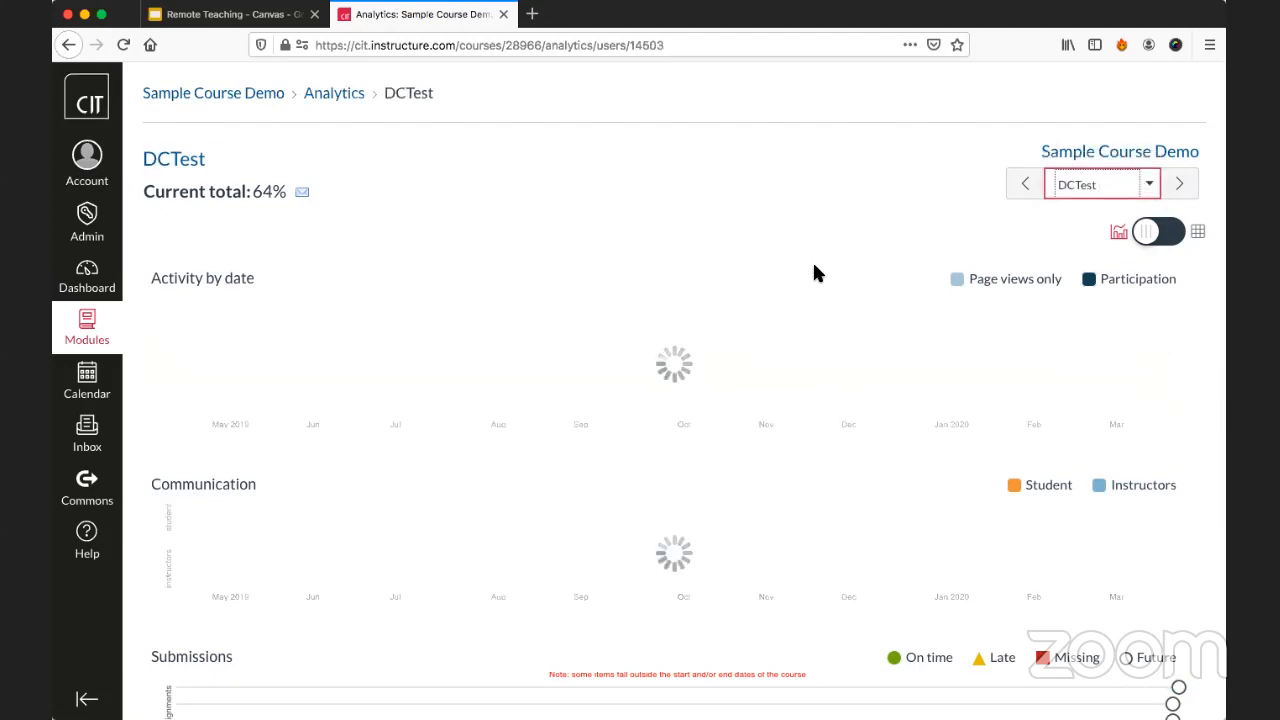
scroll(814, 267, "down", 1)
scroll(815, 272, "up", 2)
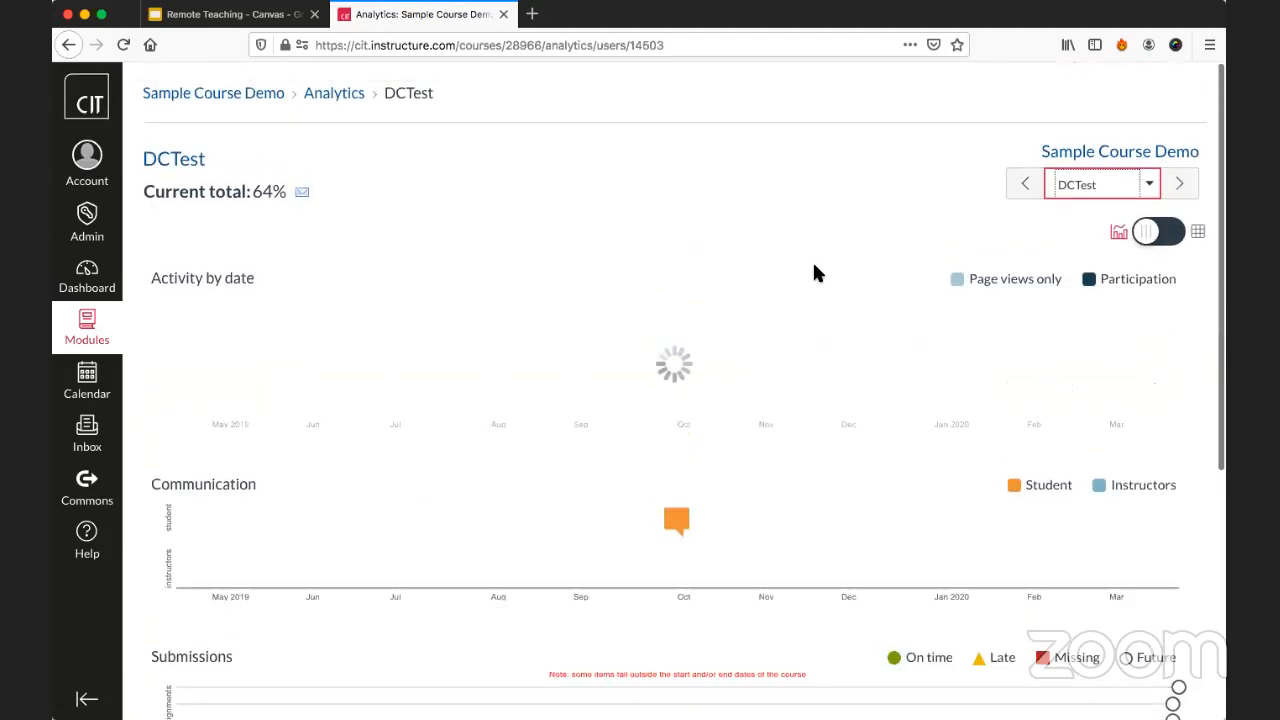
In the course gradebook, clear Test student's grade for Assignement 2.
left_click(237, 95)
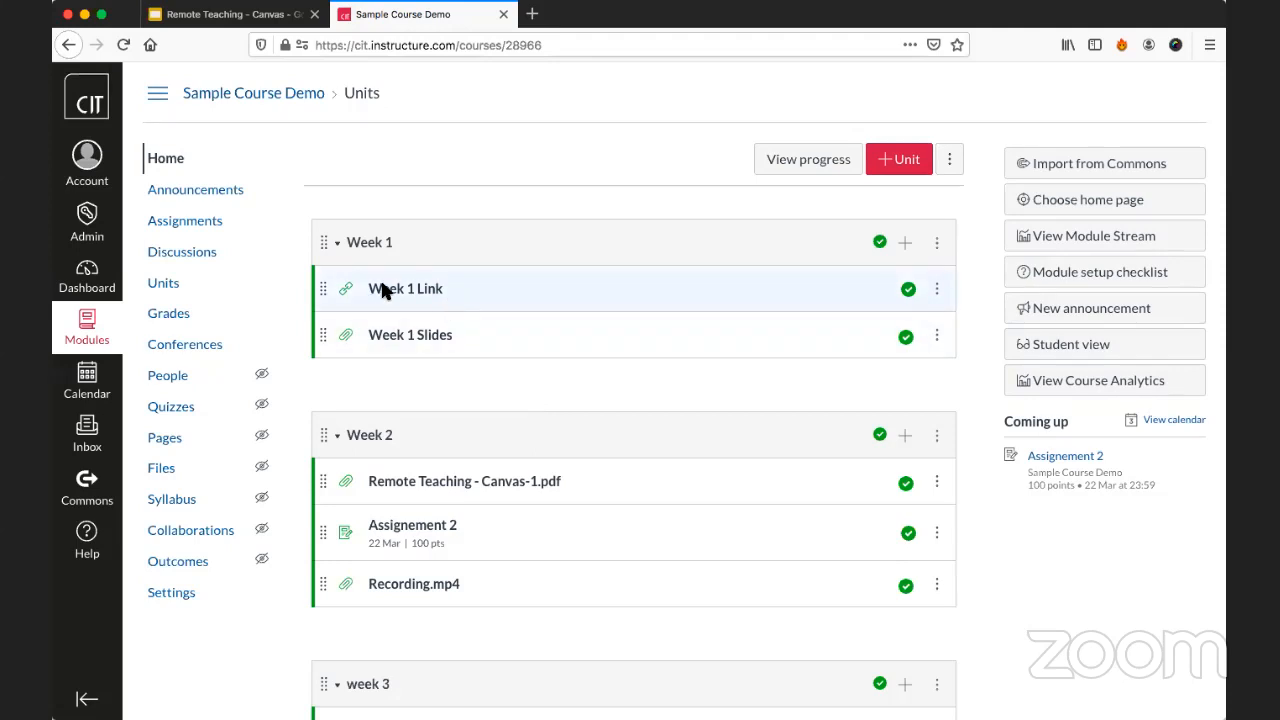
left_click(172, 321)
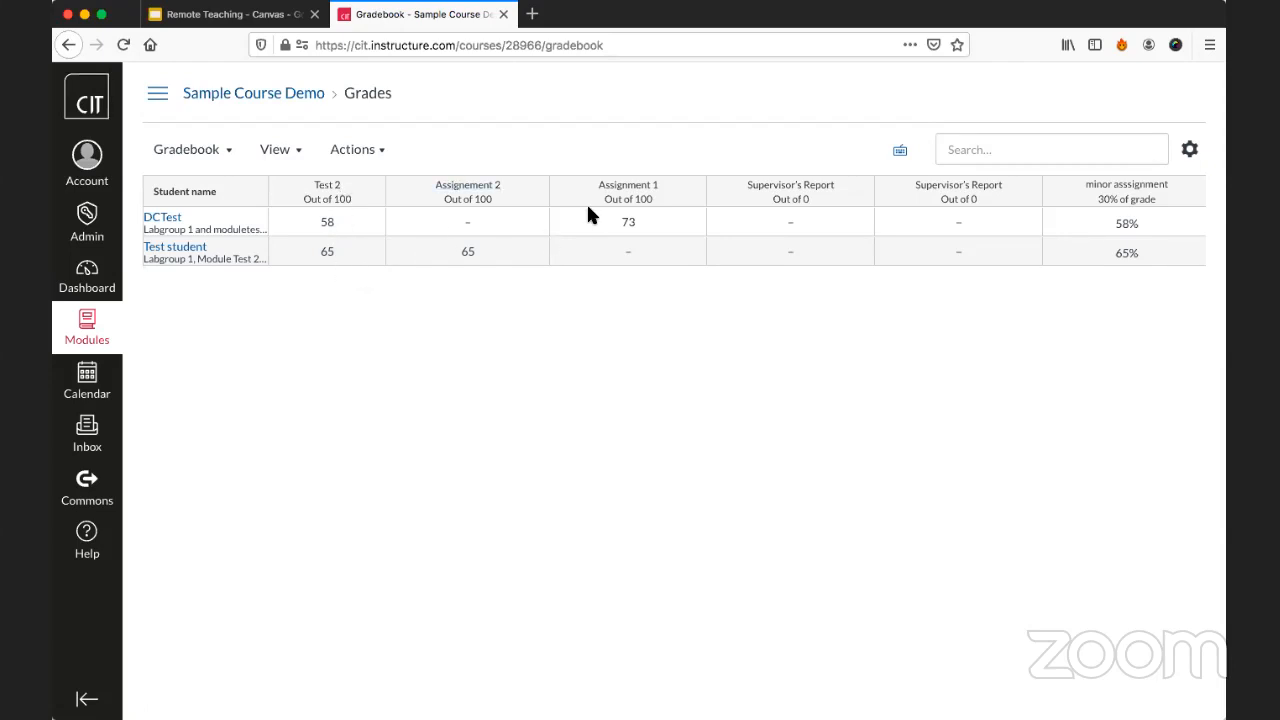
left_click(466, 258)
key("BackSpace")
left_click(510, 283)
Enter a grade of 65 for DCTest on Assignement 2.
left_click(470, 226)
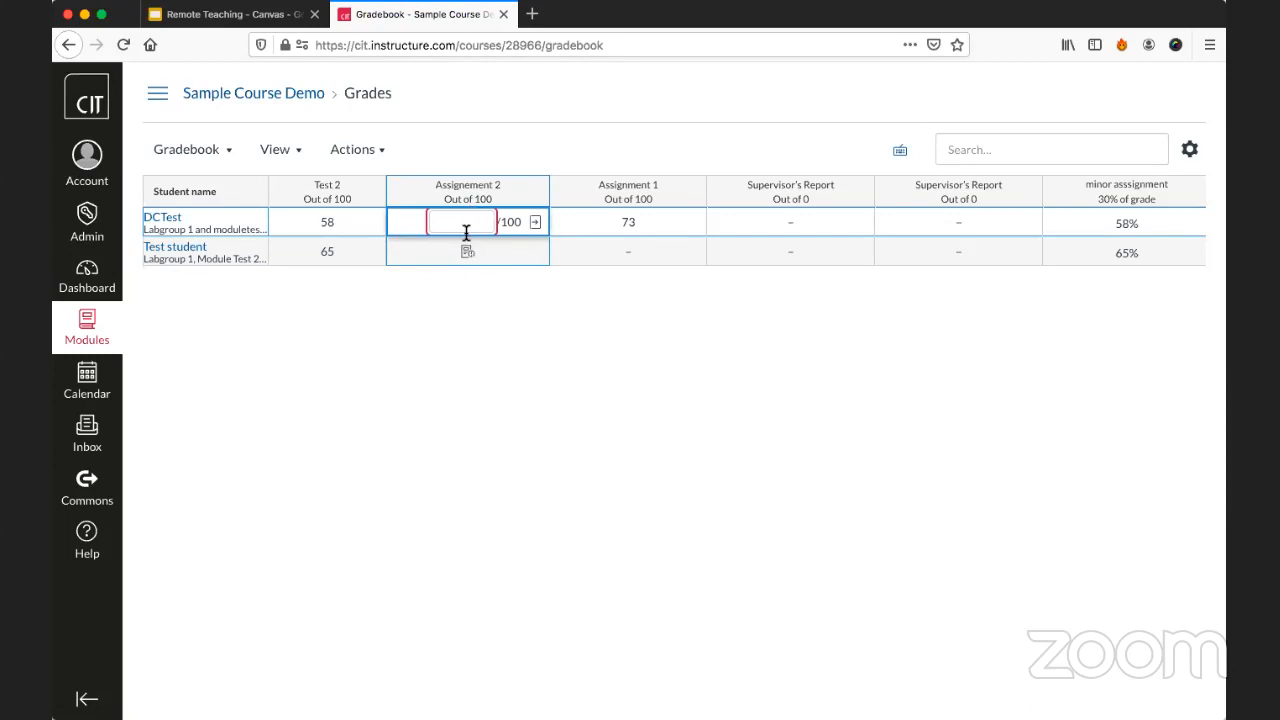
left_click(448, 289)
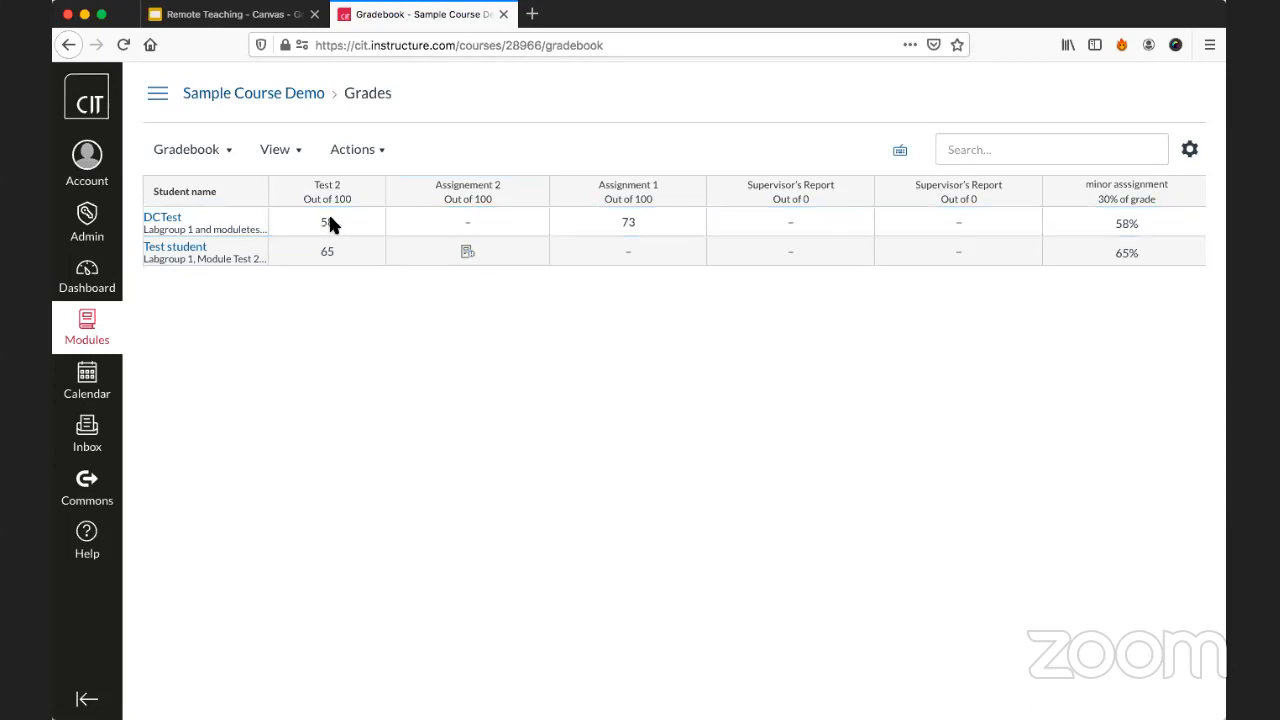
left_click(462, 222)
type("65")
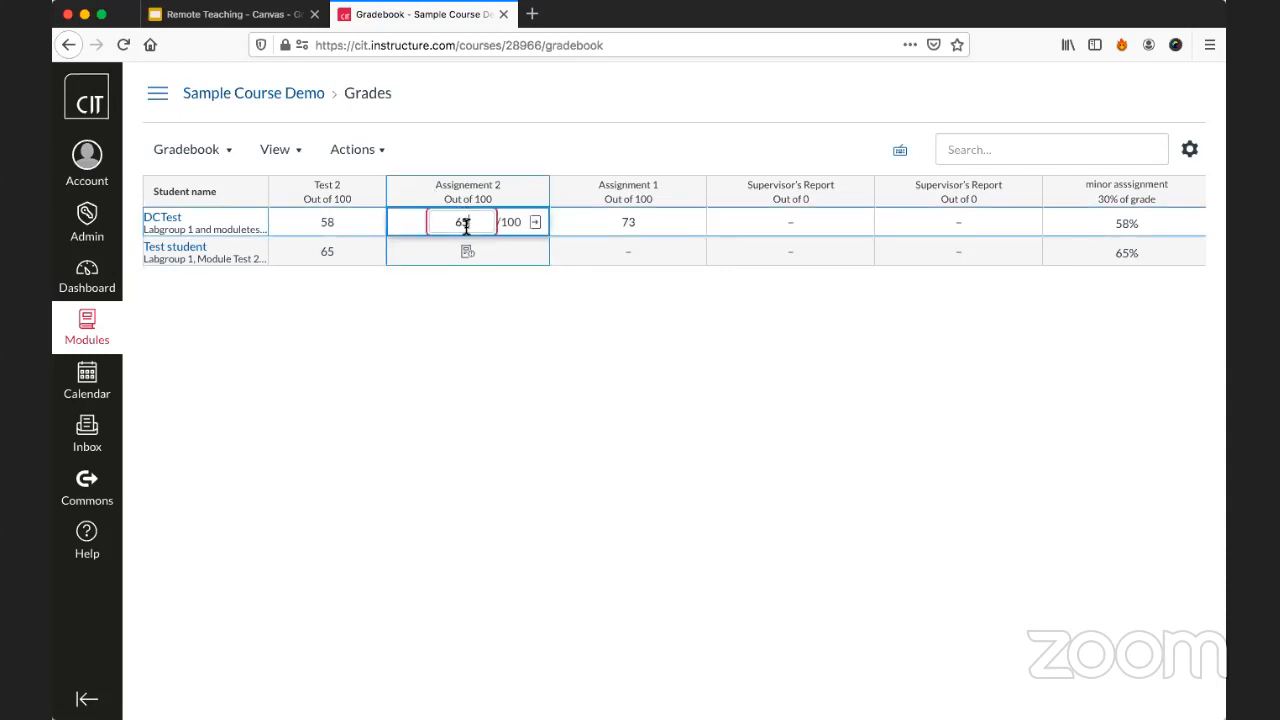
key("Return")
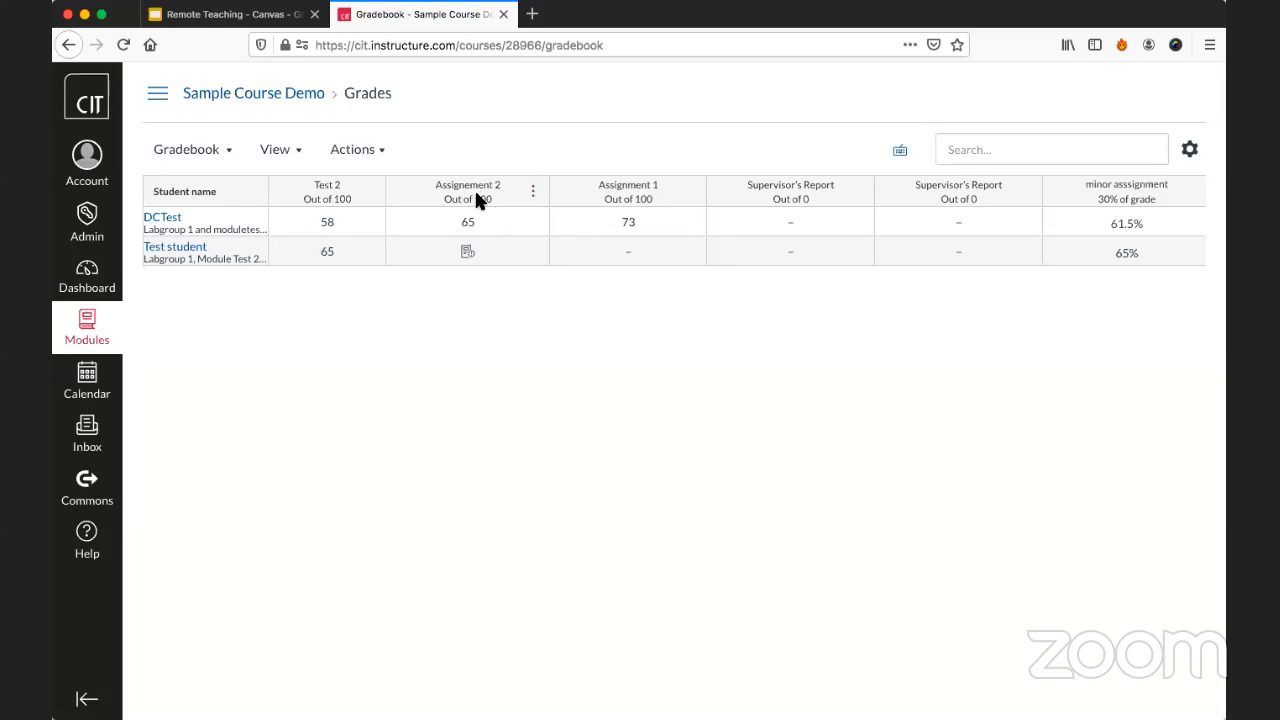
Start a message to students for Assignement 2, trying the "Scored less than" criterion before selecting "Haven't submitted yet".
left_click(534, 196)
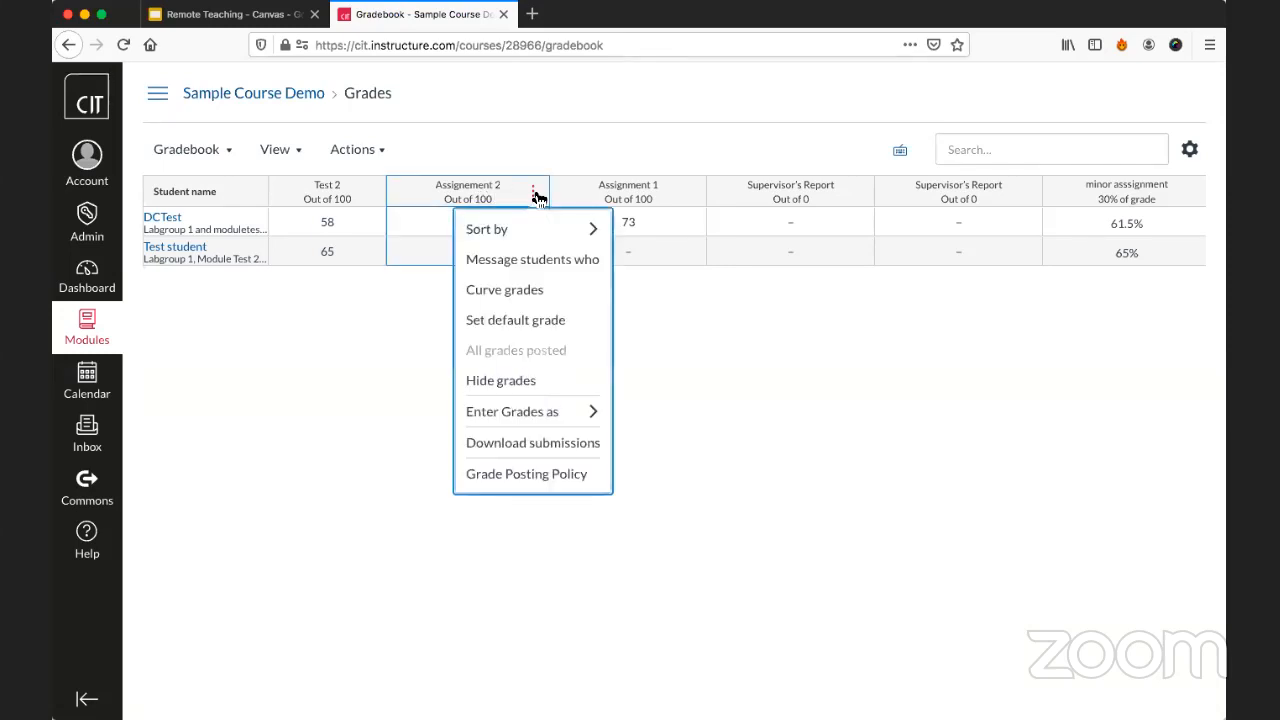
left_click(545, 263)
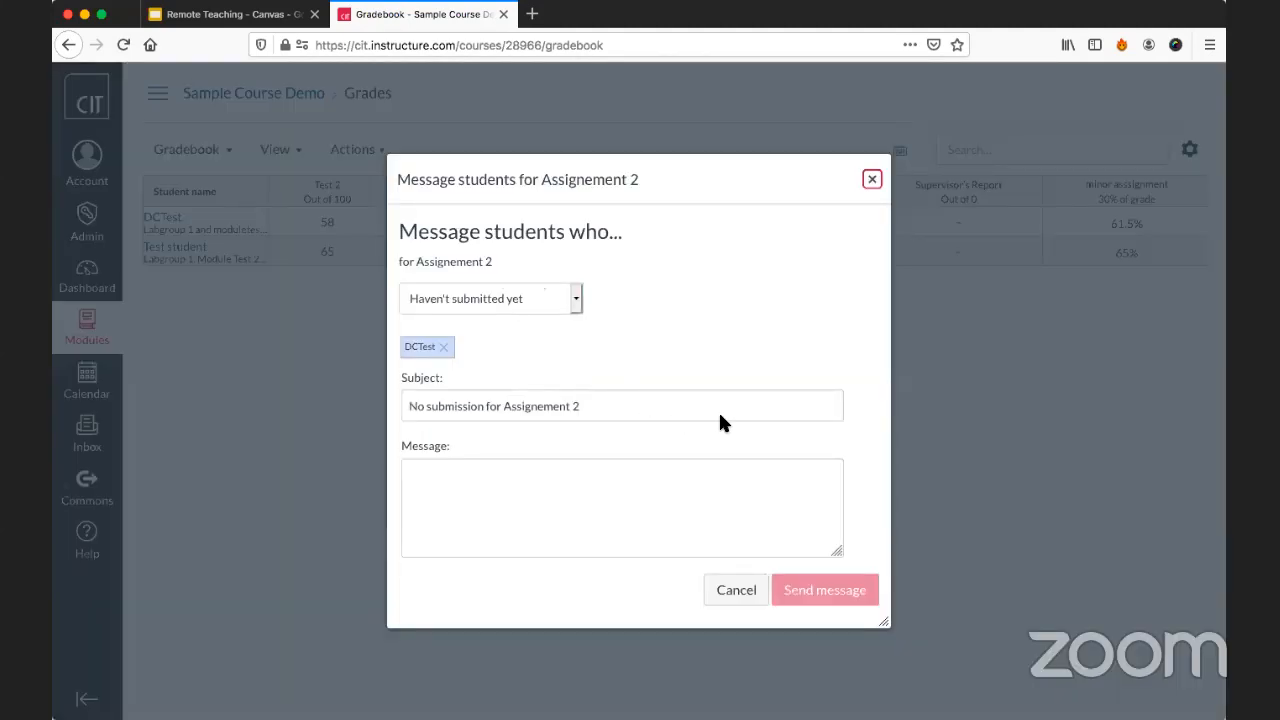
left_click(562, 300)
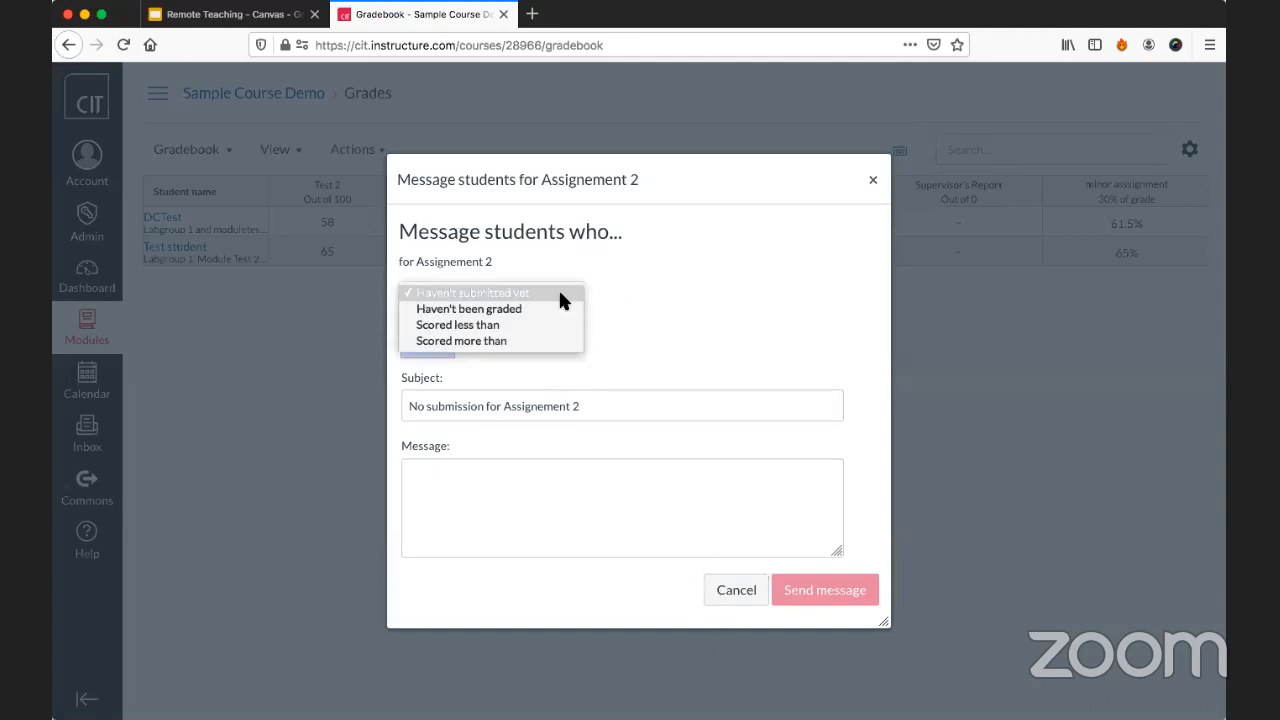
left_click(600, 309)
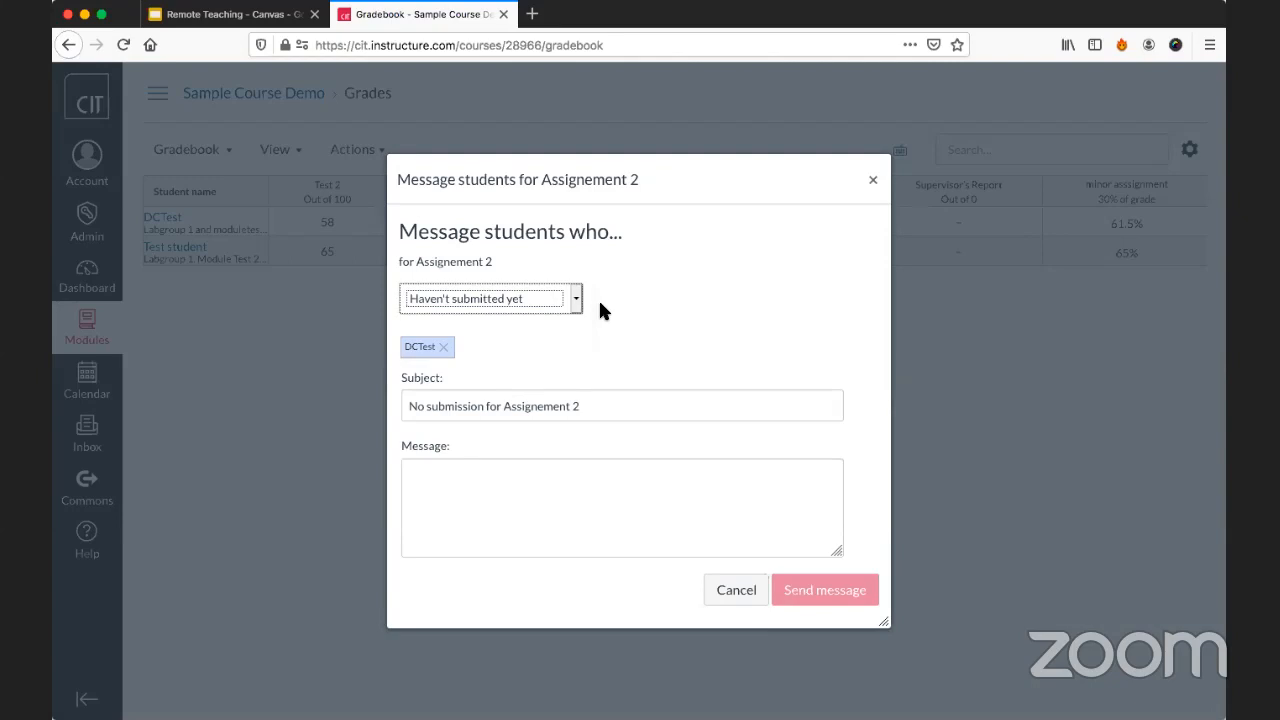
left_click(522, 290)
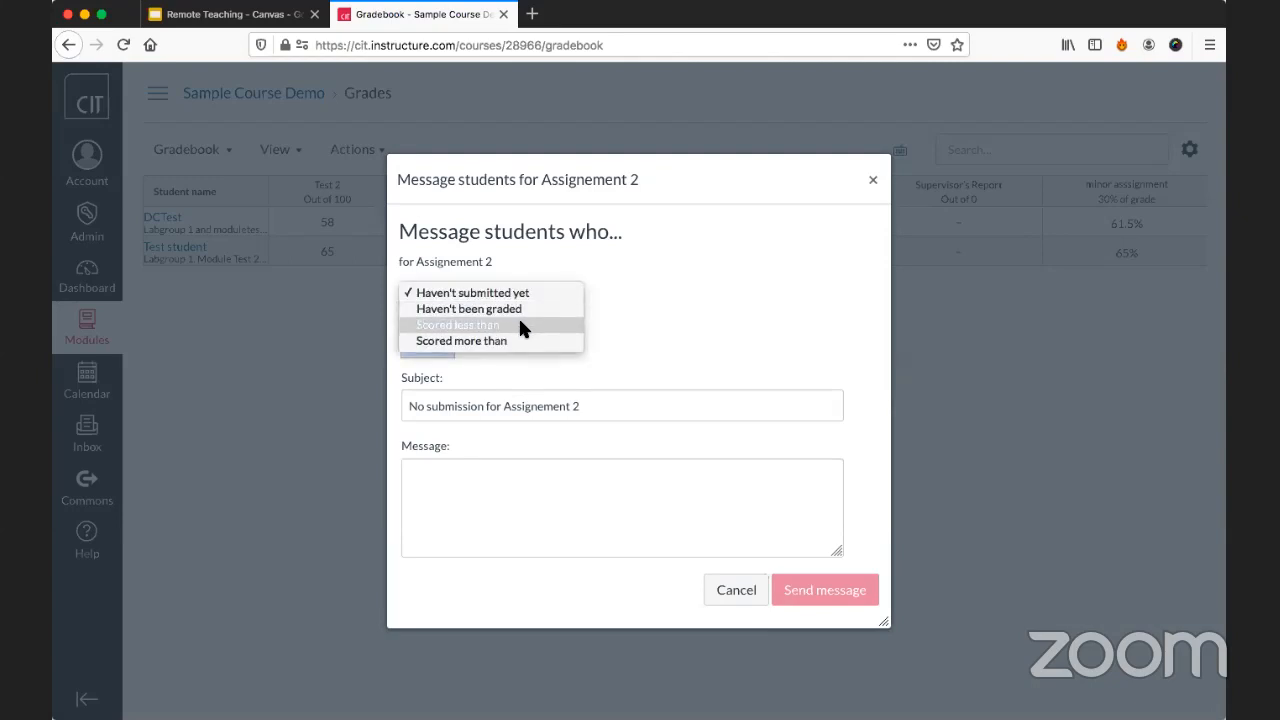
left_click(520, 326)
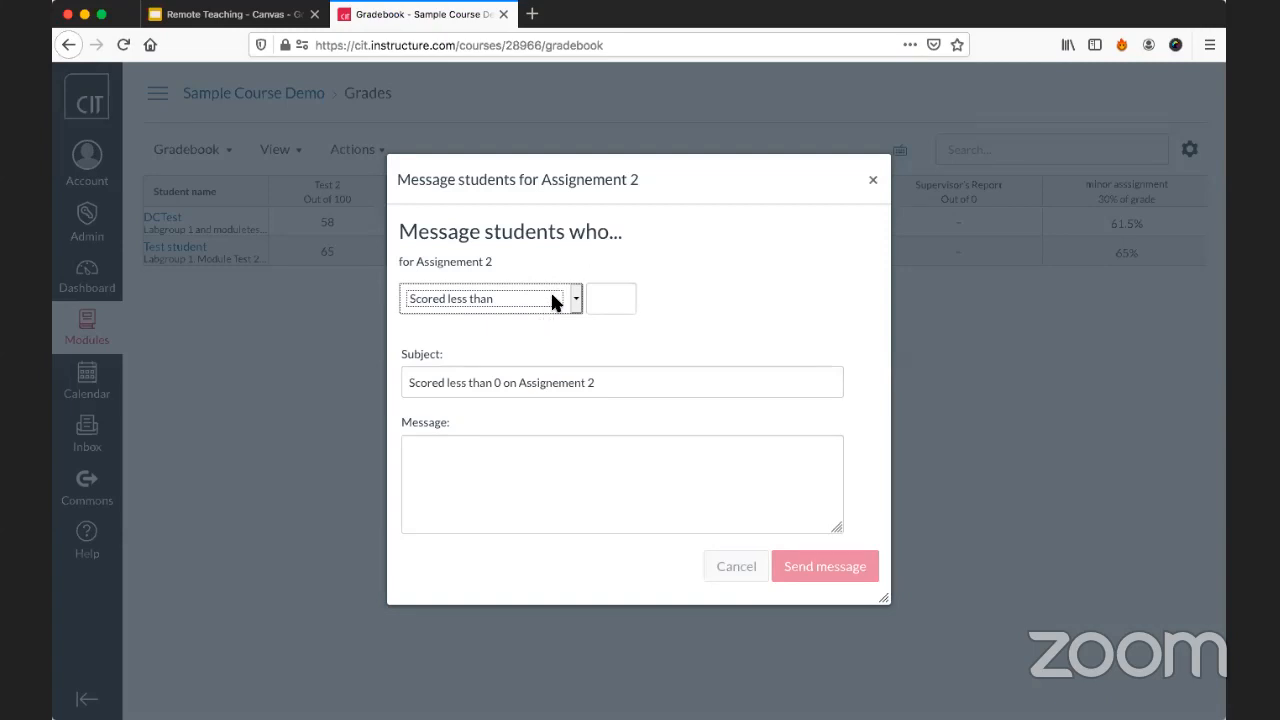
left_click(552, 296)
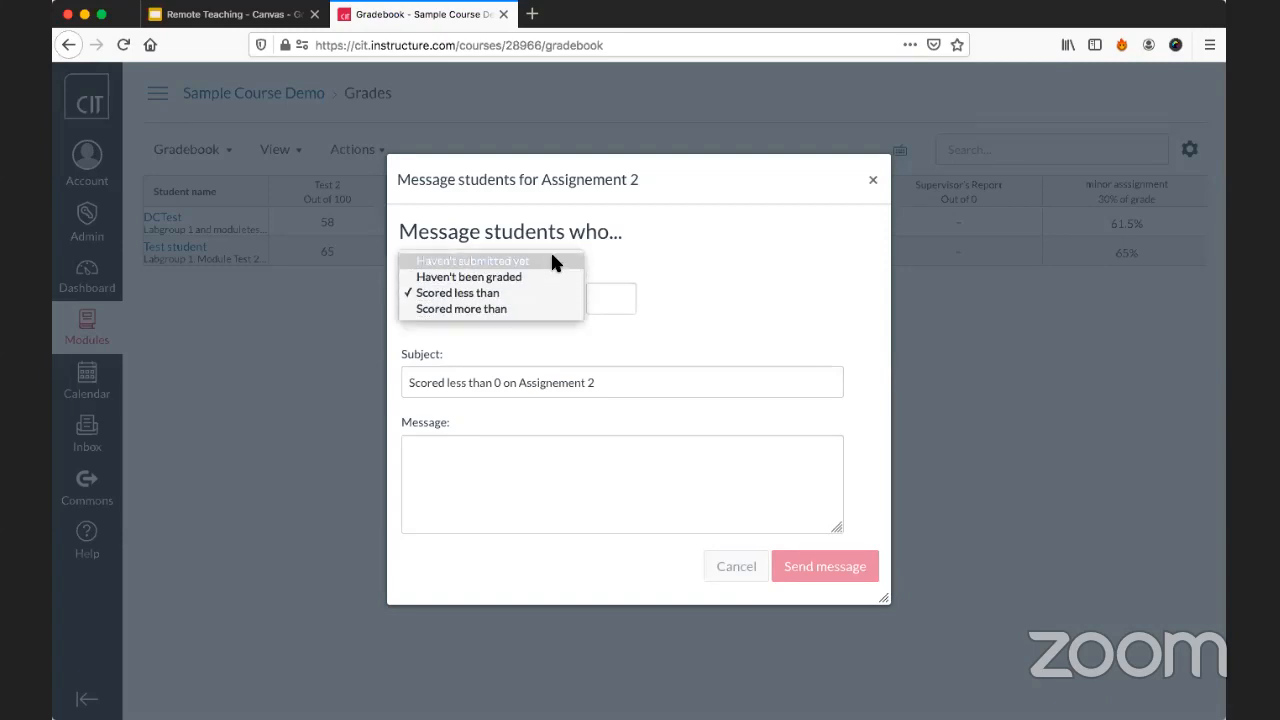
left_click(552, 261)
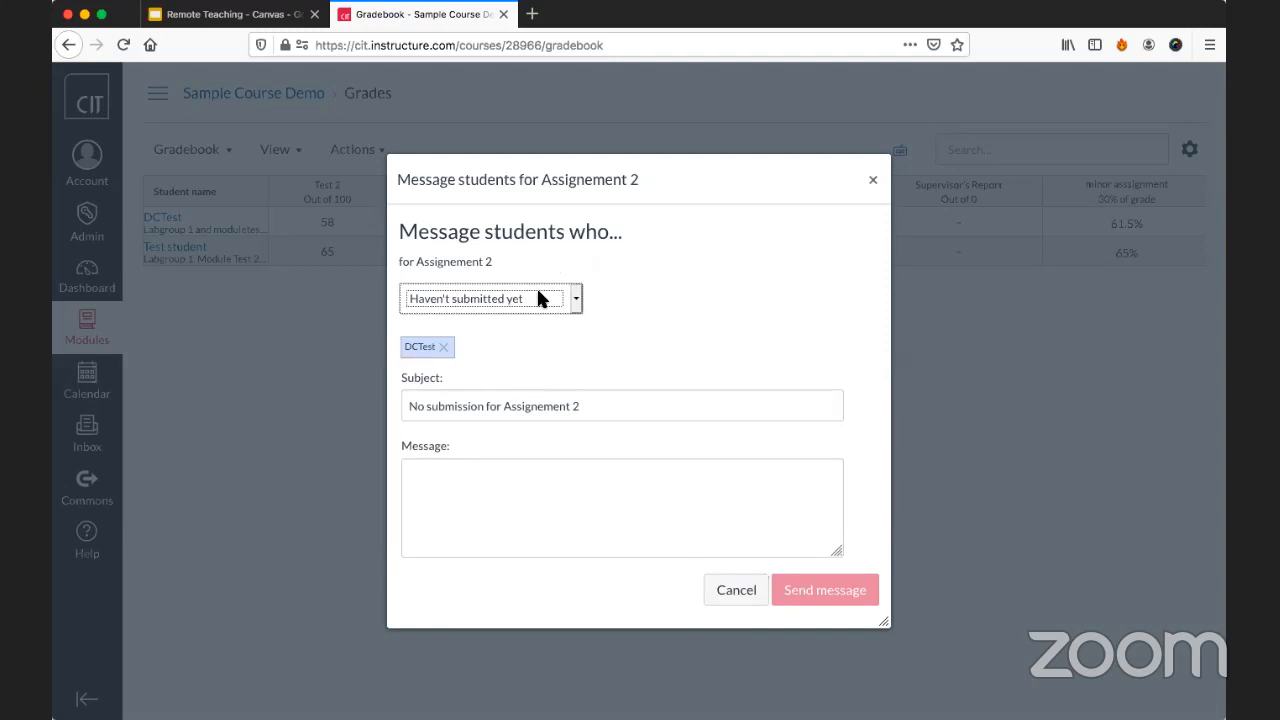
Draft the message "I notic ethat ..." to students who haven't submitted Assignement 2, then cancel it without sending.
left_click(540, 480)
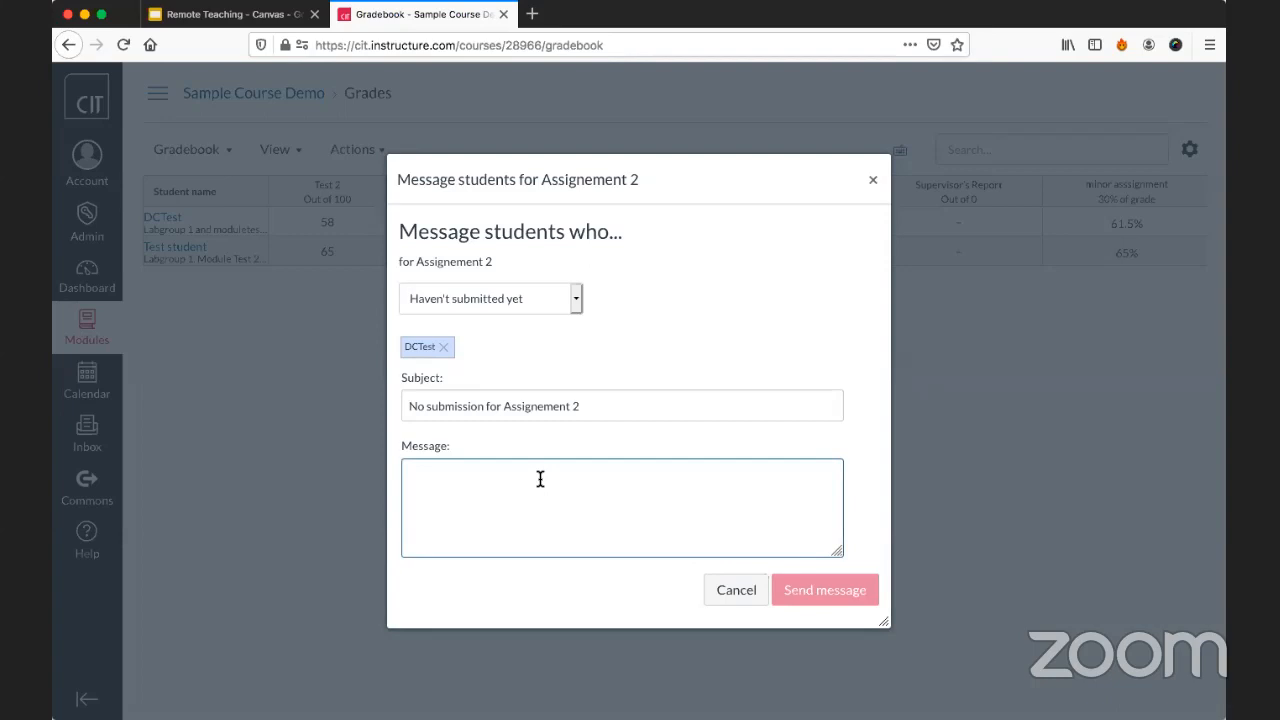
type("I notic ethat .")
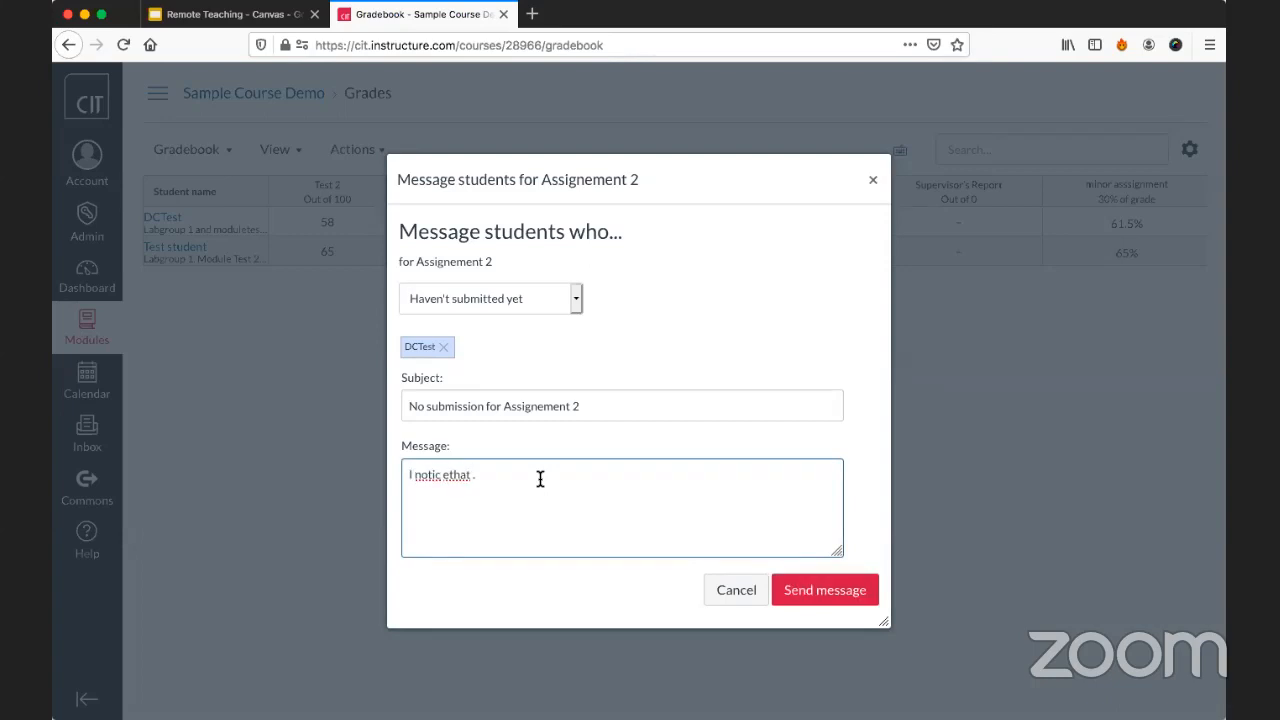
type("..")
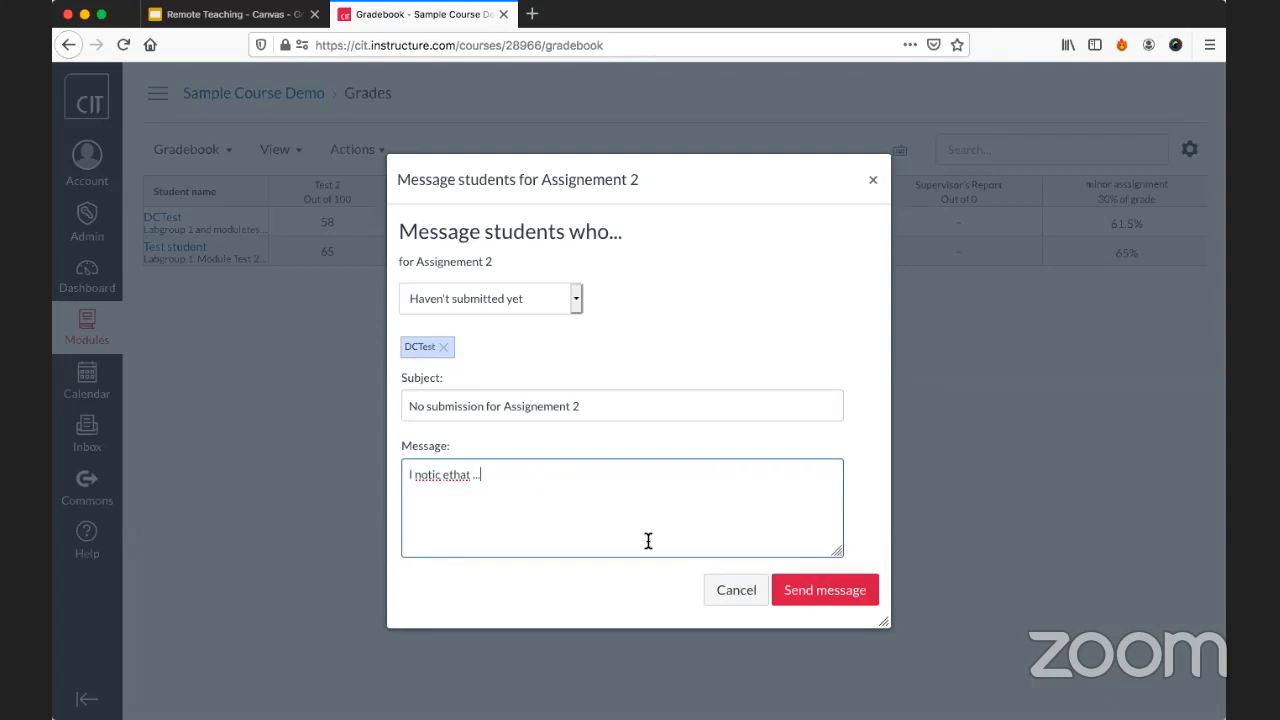
left_click(735, 591)
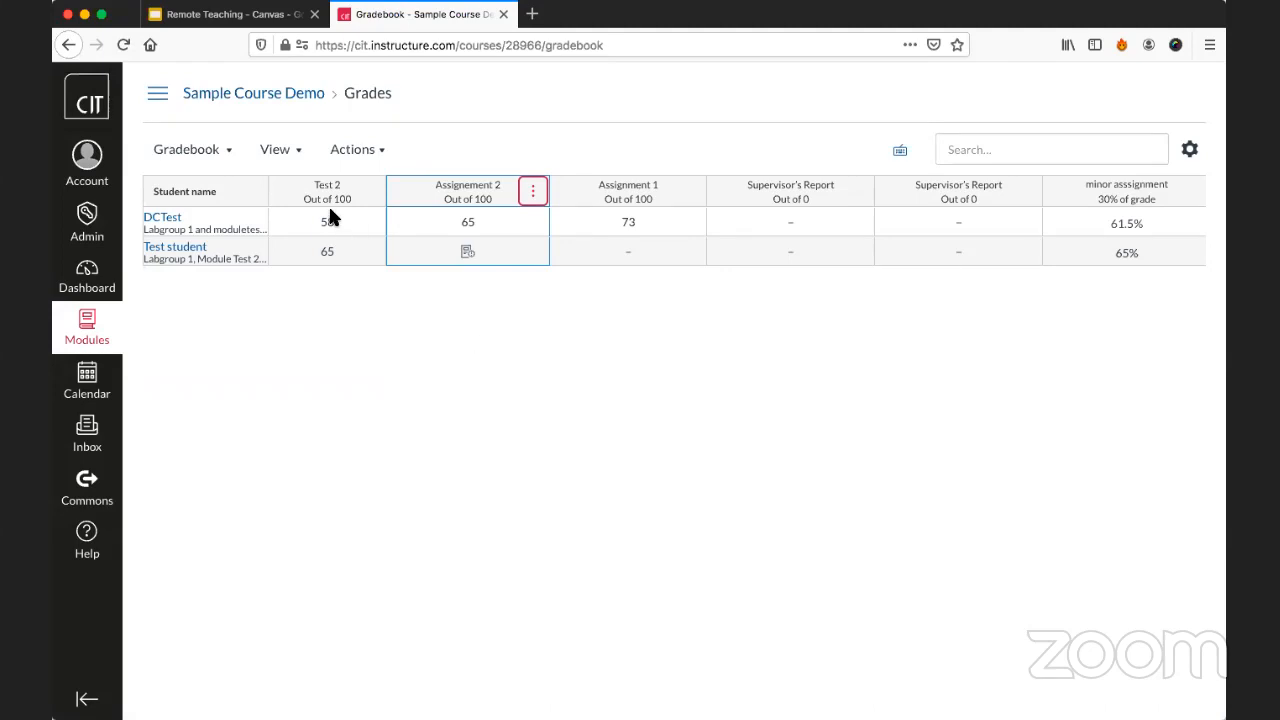
Open the Assignments page of Sample Course Demo and look over its assignment groups.
left_click(273, 94)
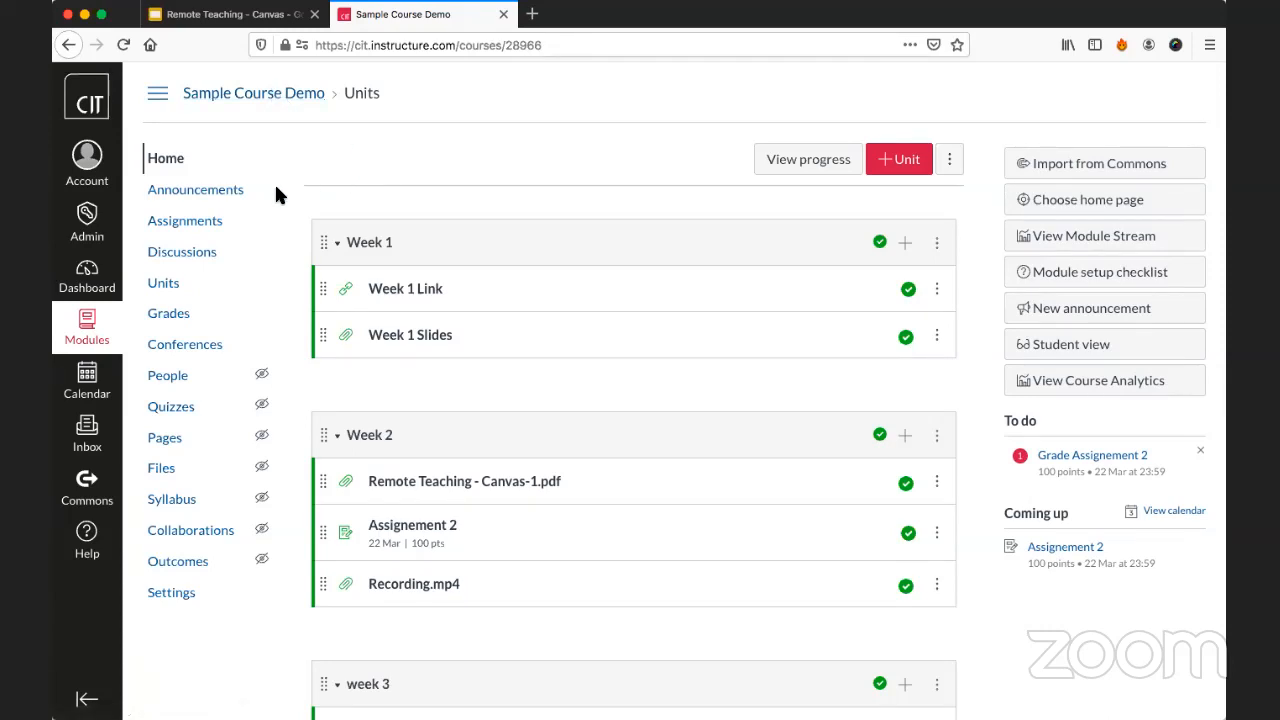
left_click(211, 224)
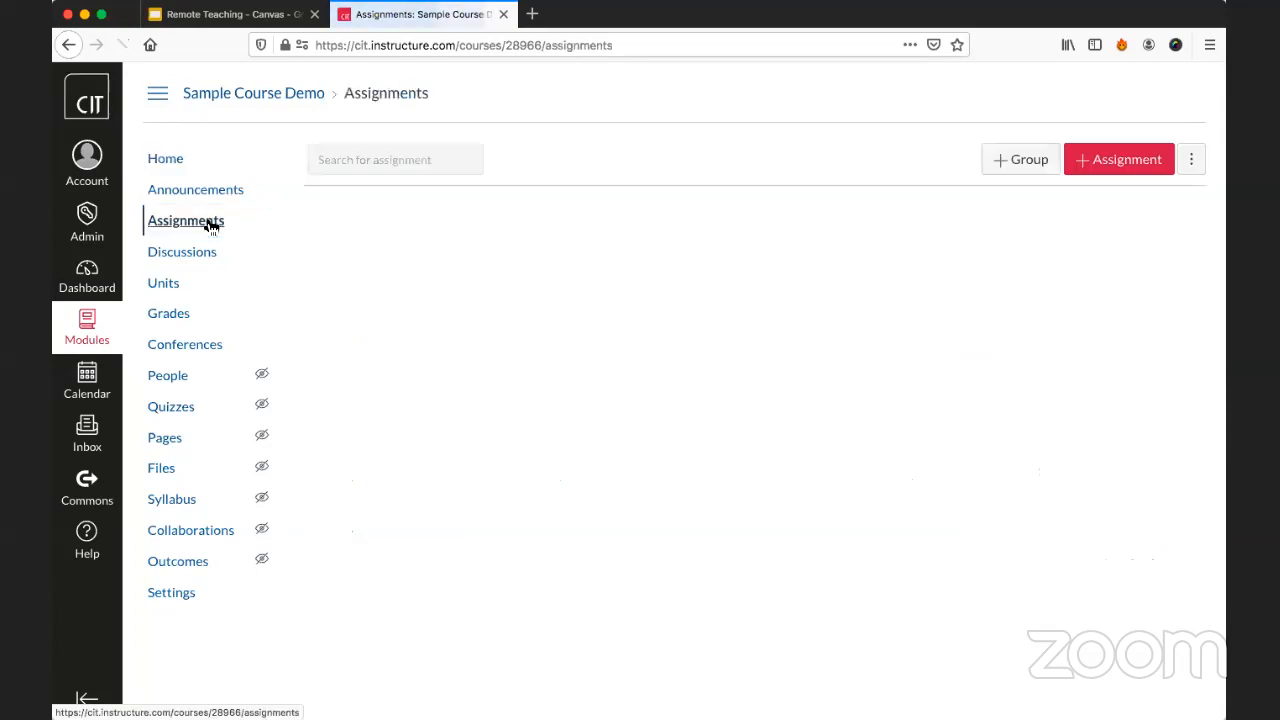
scroll(596, 262, "down", 1)
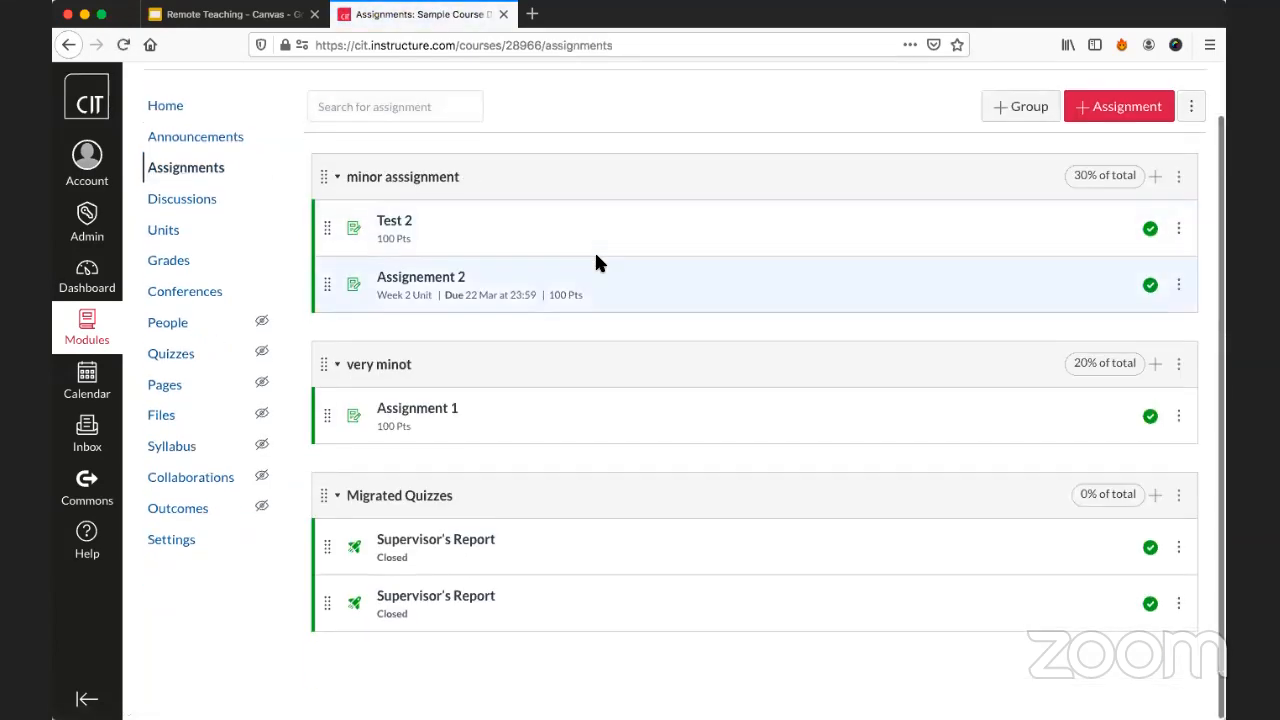
scroll(621, 525, "up", 1)
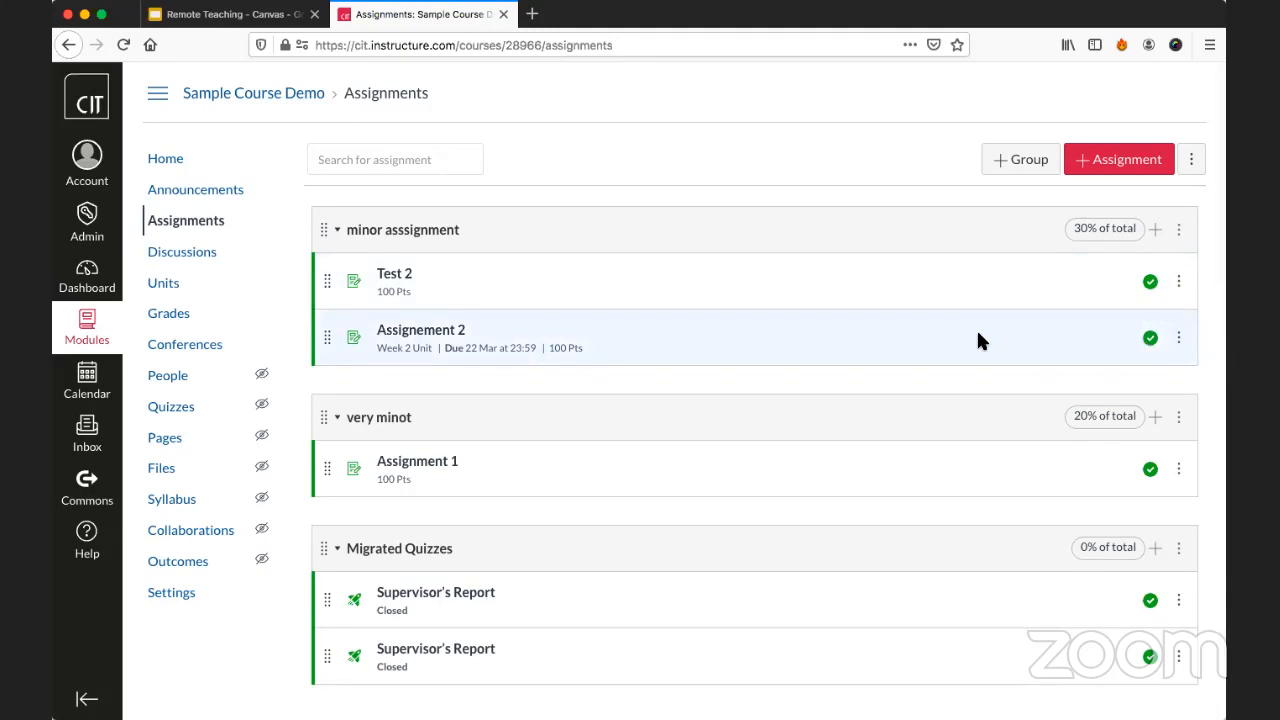
Start a new assignment in the course and name it Assignment 3.
left_click(1107, 170)
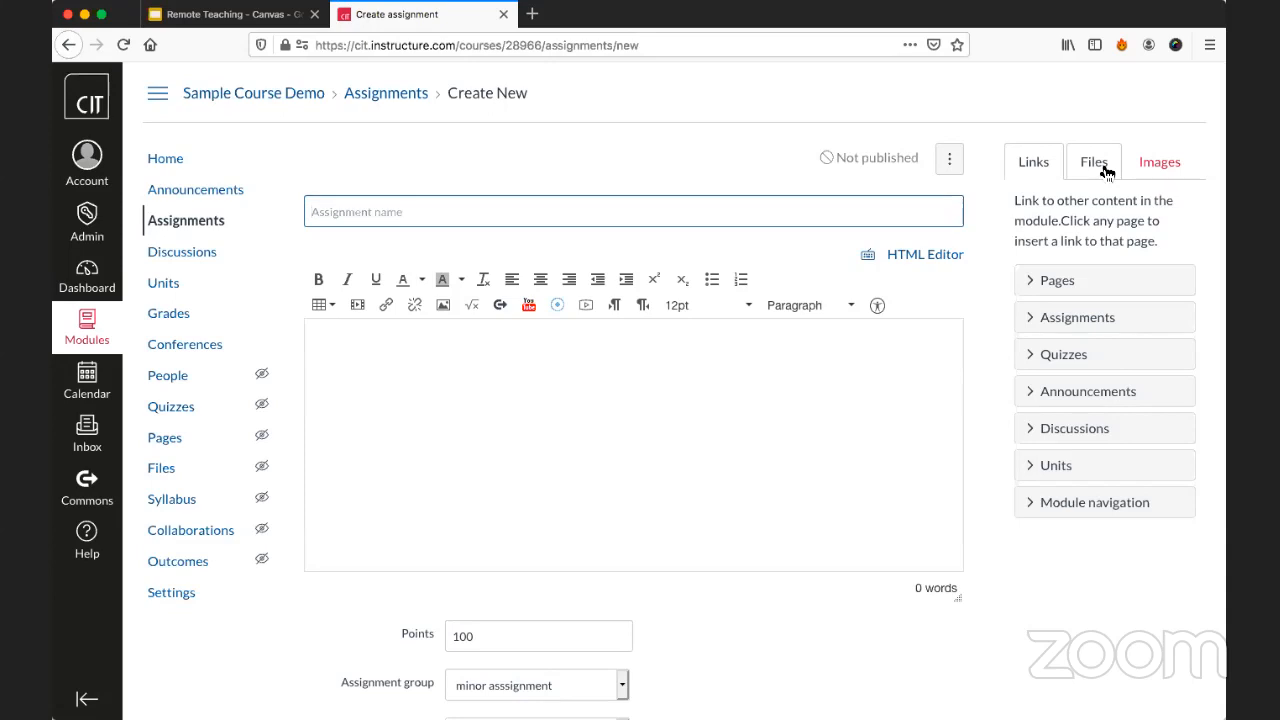
type("A")
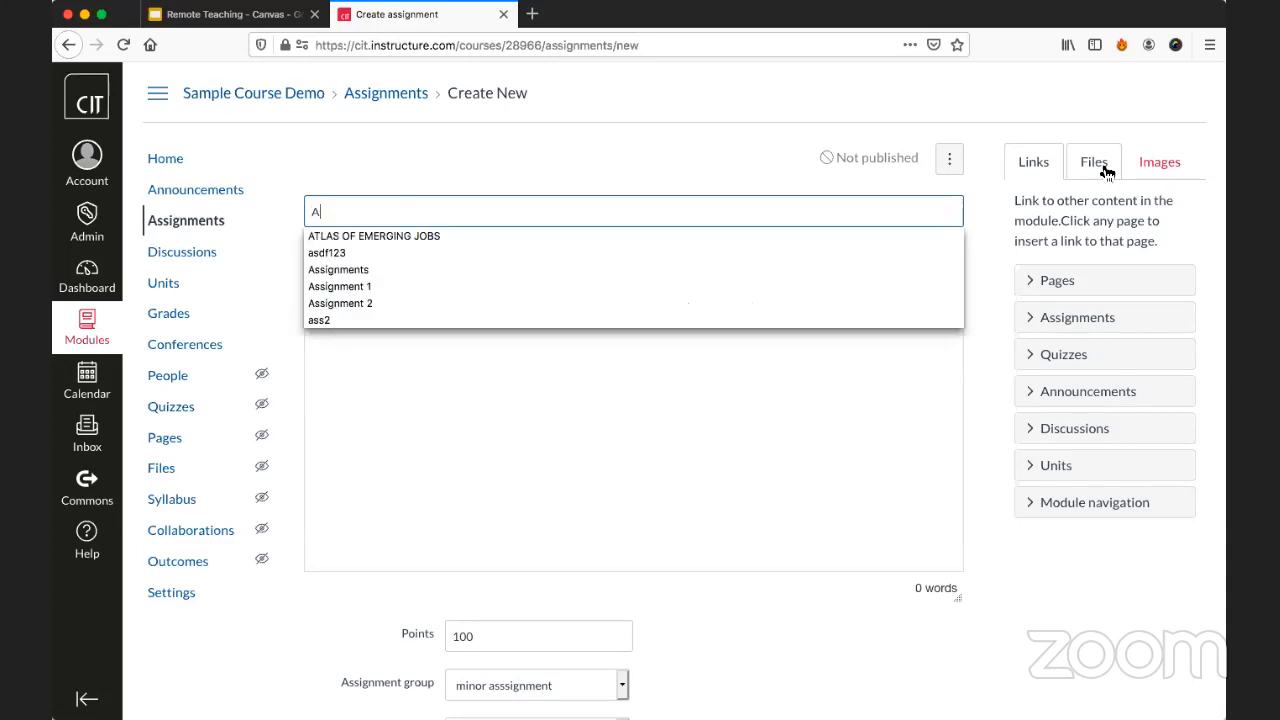
type("ssignment 3")
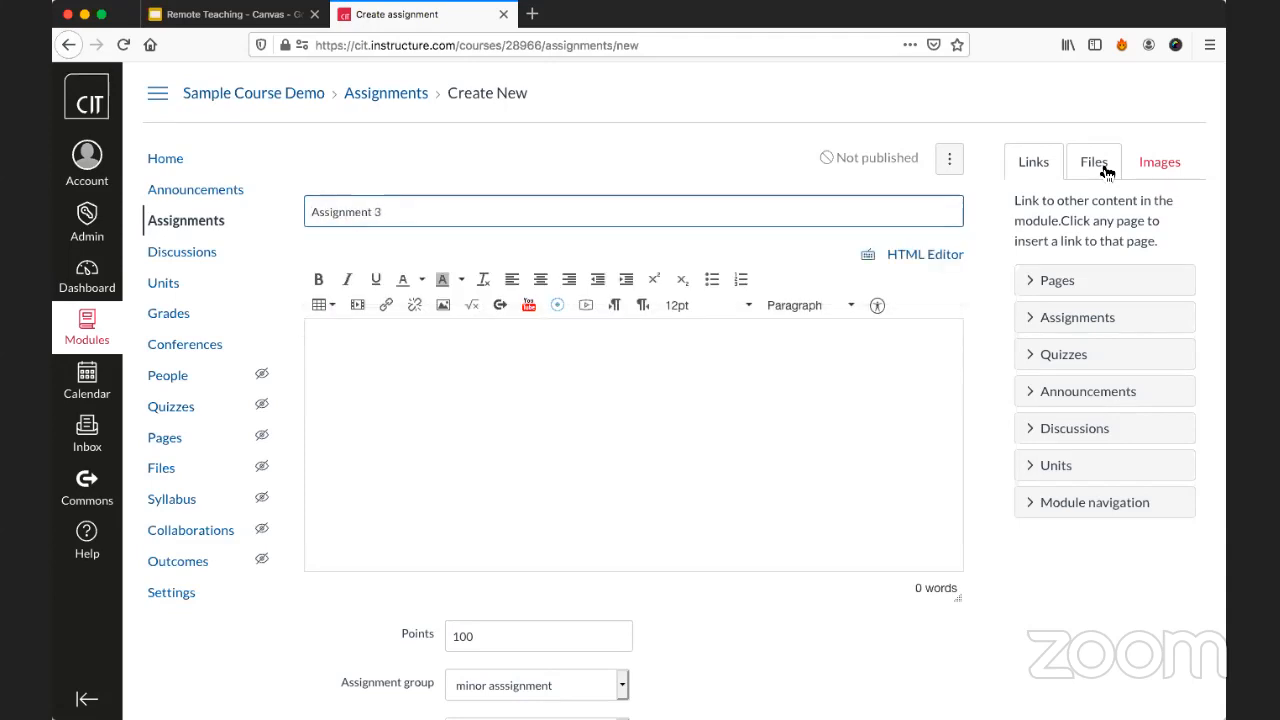
Insert a download link to the course file CanvasChecklist.pdf into the assignment description.
left_click(752, 358)
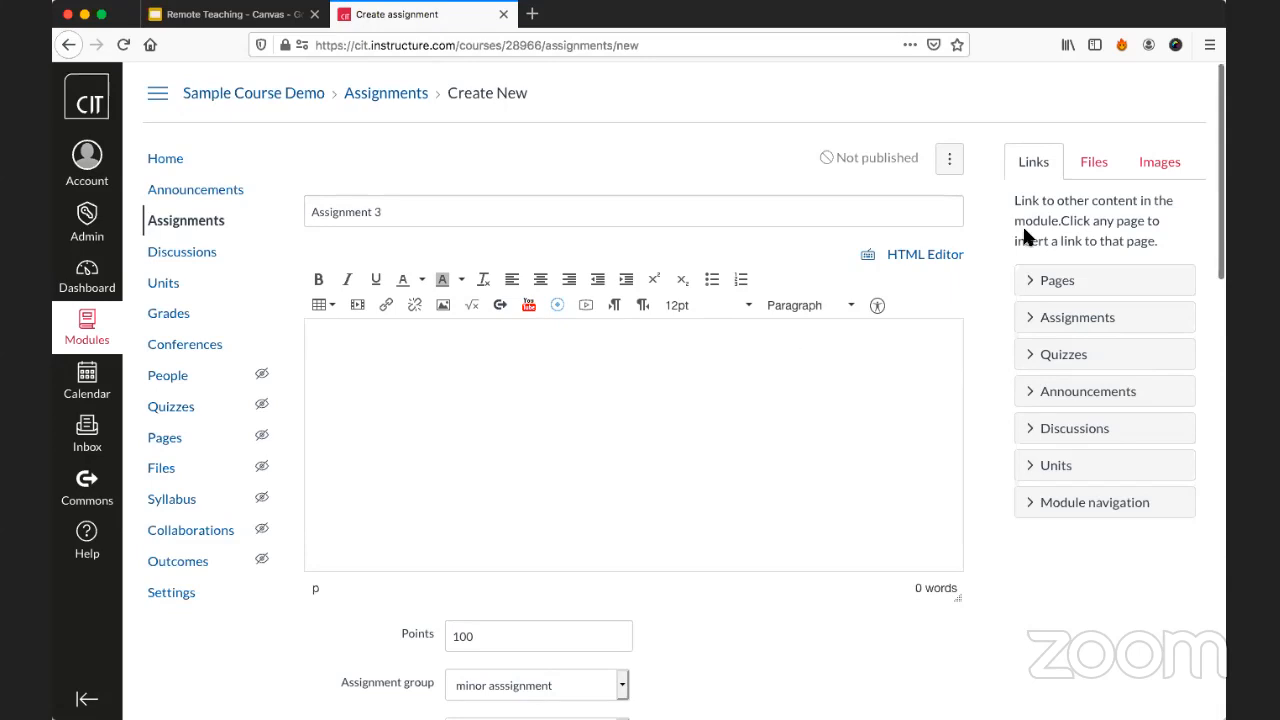
left_click(1093, 161)
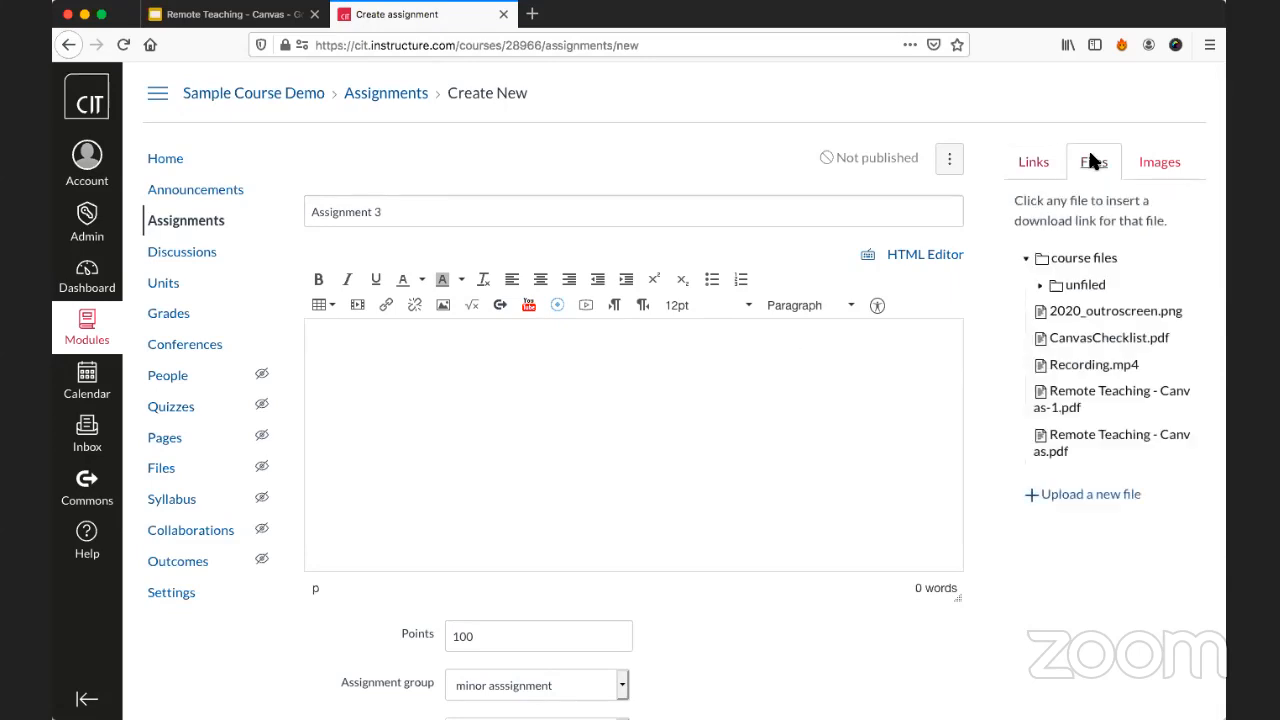
left_click(1080, 340)
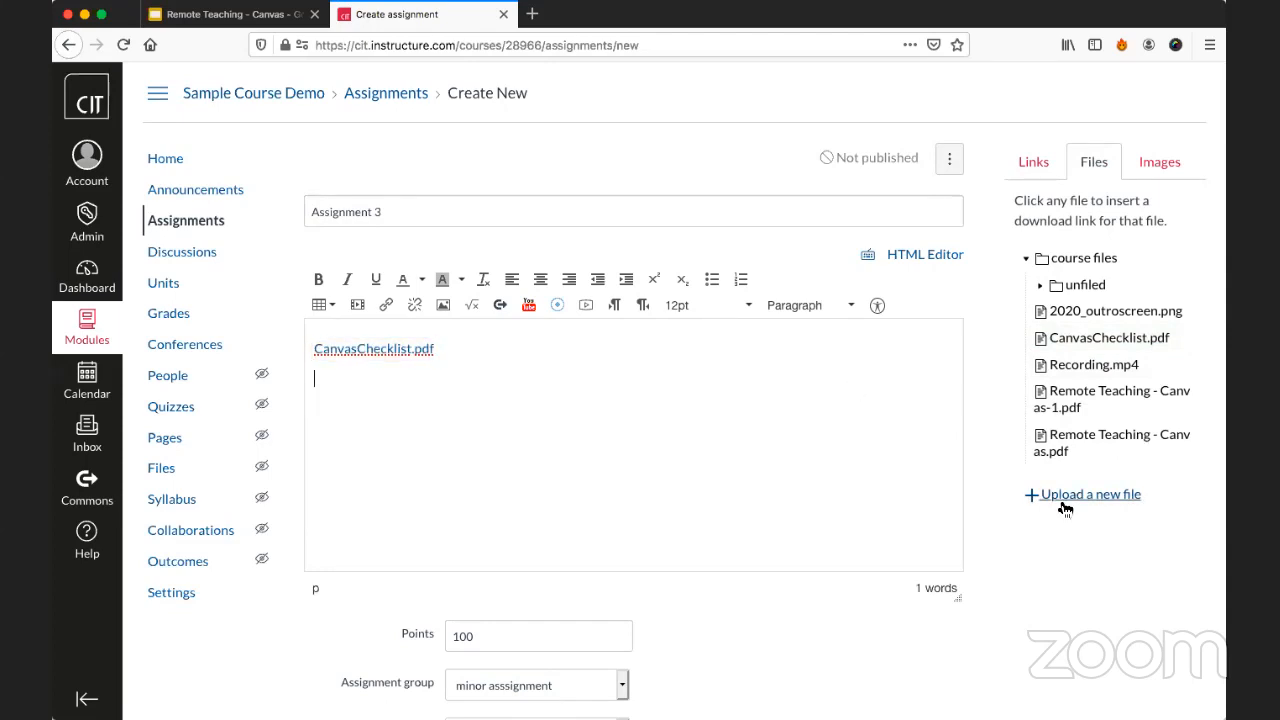
Add the line "This is a report on what we covered in" below the file link, ending with a link to the Week 2 unit.
left_click(1033, 161)
left_click(814, 387)
type("Th")
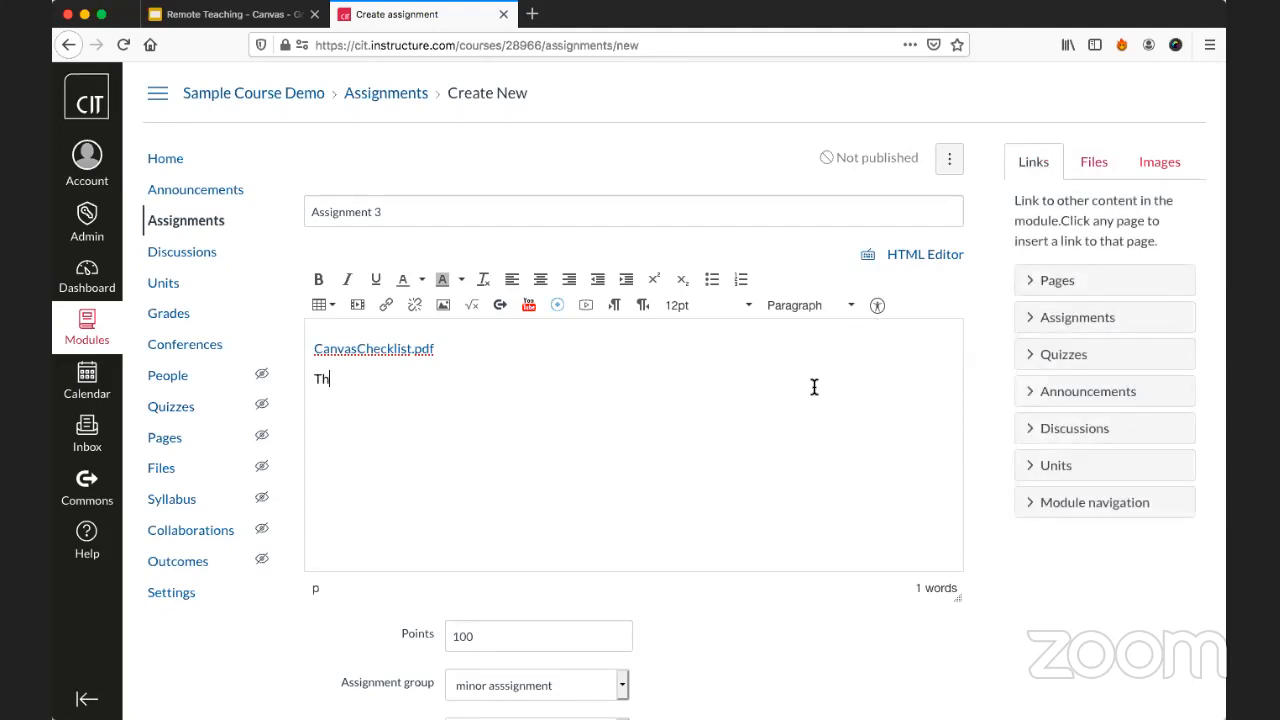
type("is is a report on what we e")
type("co")
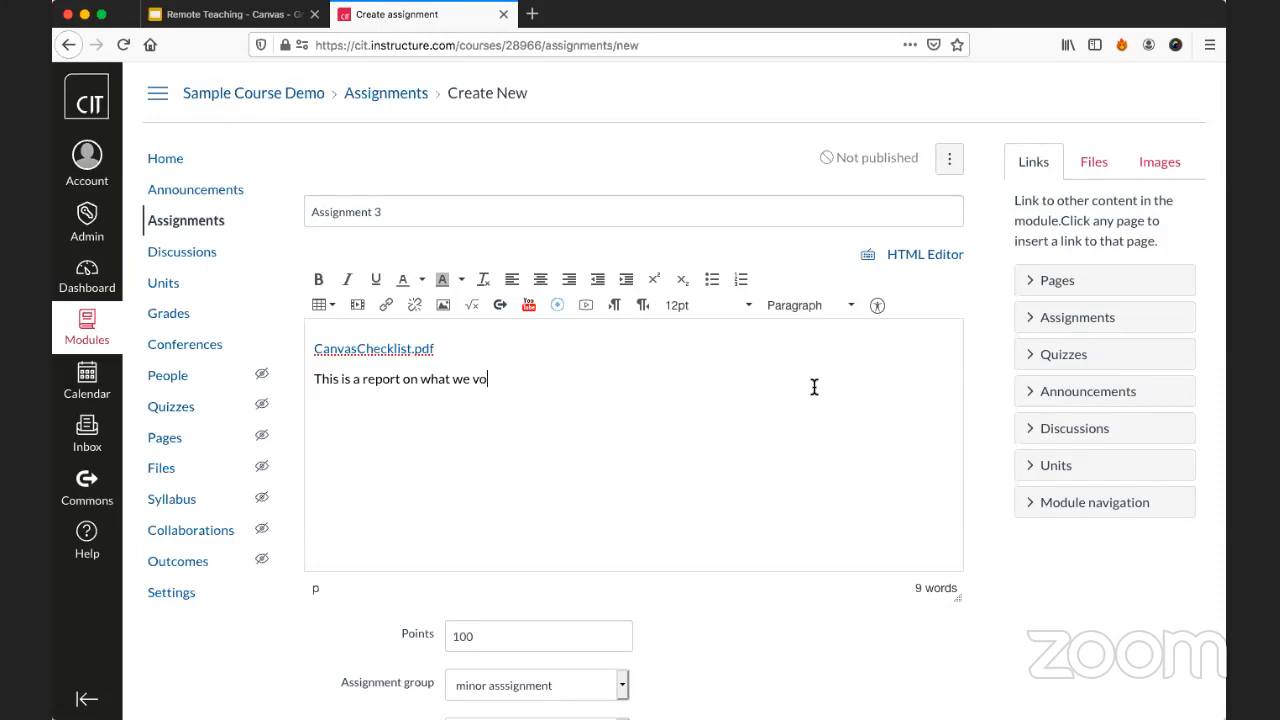
key("BackSpace")
key("BackSpace")
type("covered in")
left_click(1052, 468)
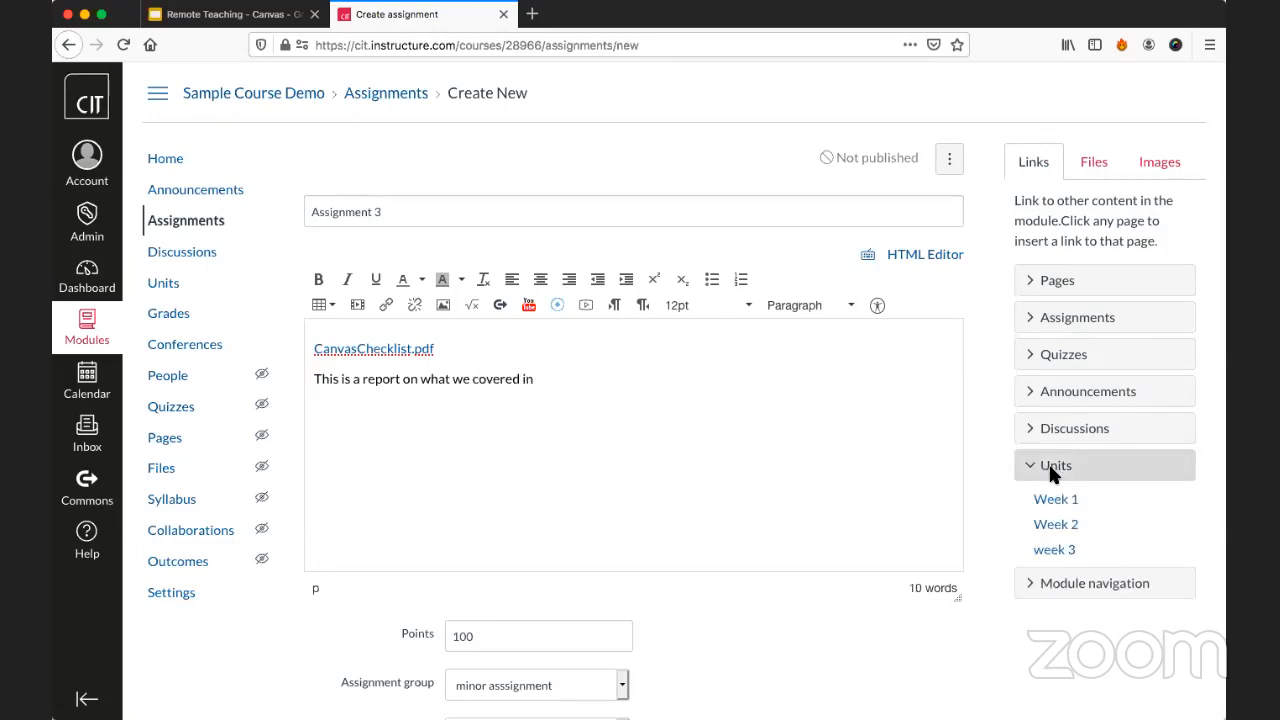
left_click(1060, 524)
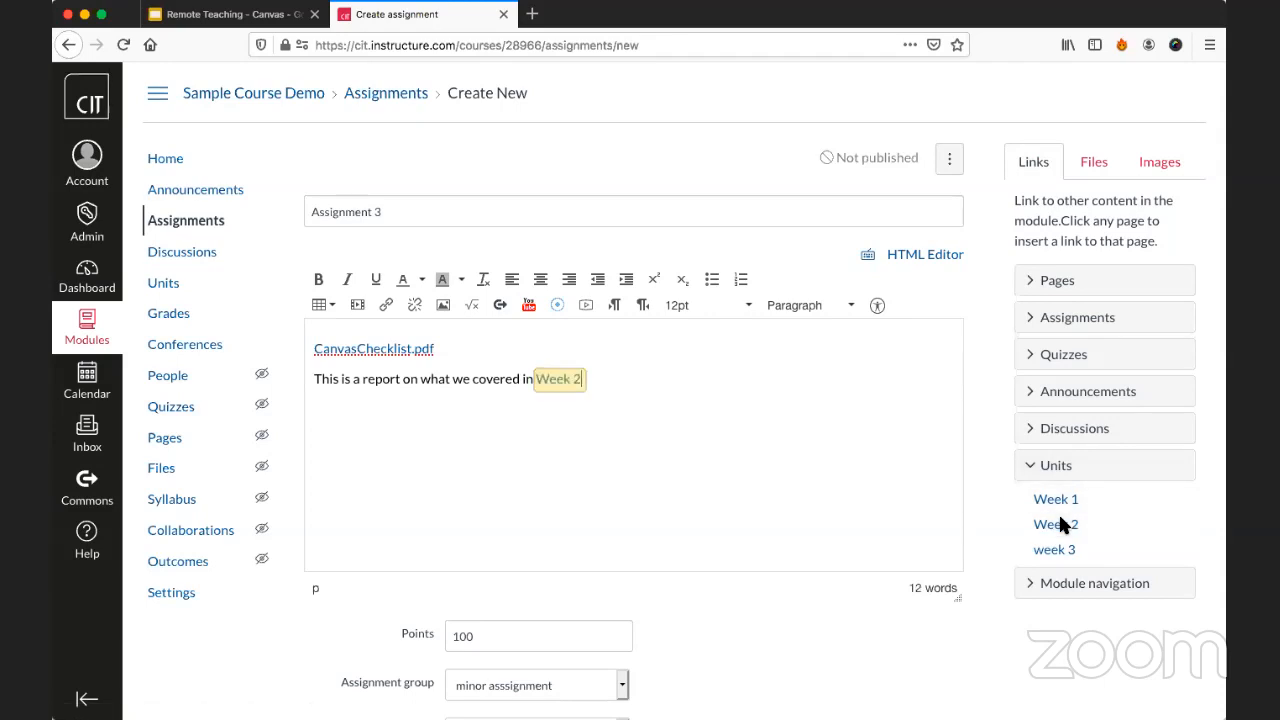
Review the points setting and try excluding the assignment from the final grade, then clear that option.
scroll(808, 410, "down", 1)
scroll(808, 410, "down", 3)
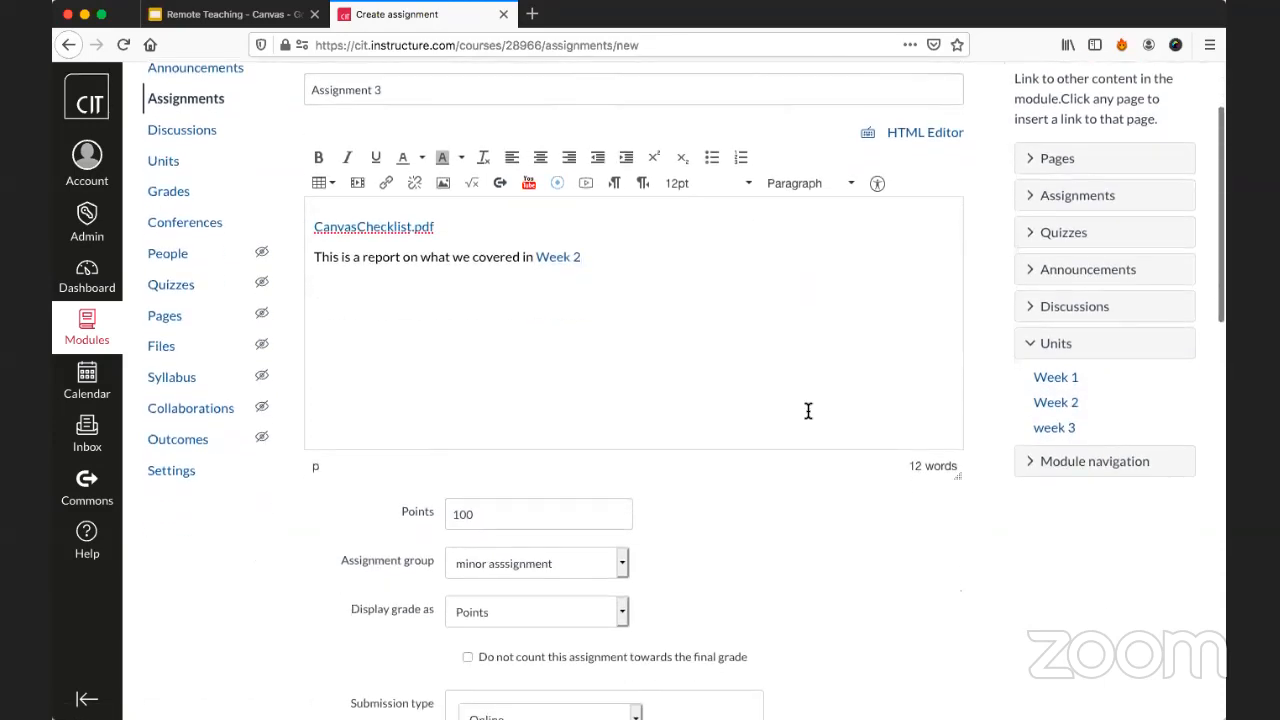
scroll(788, 382, "down", 2)
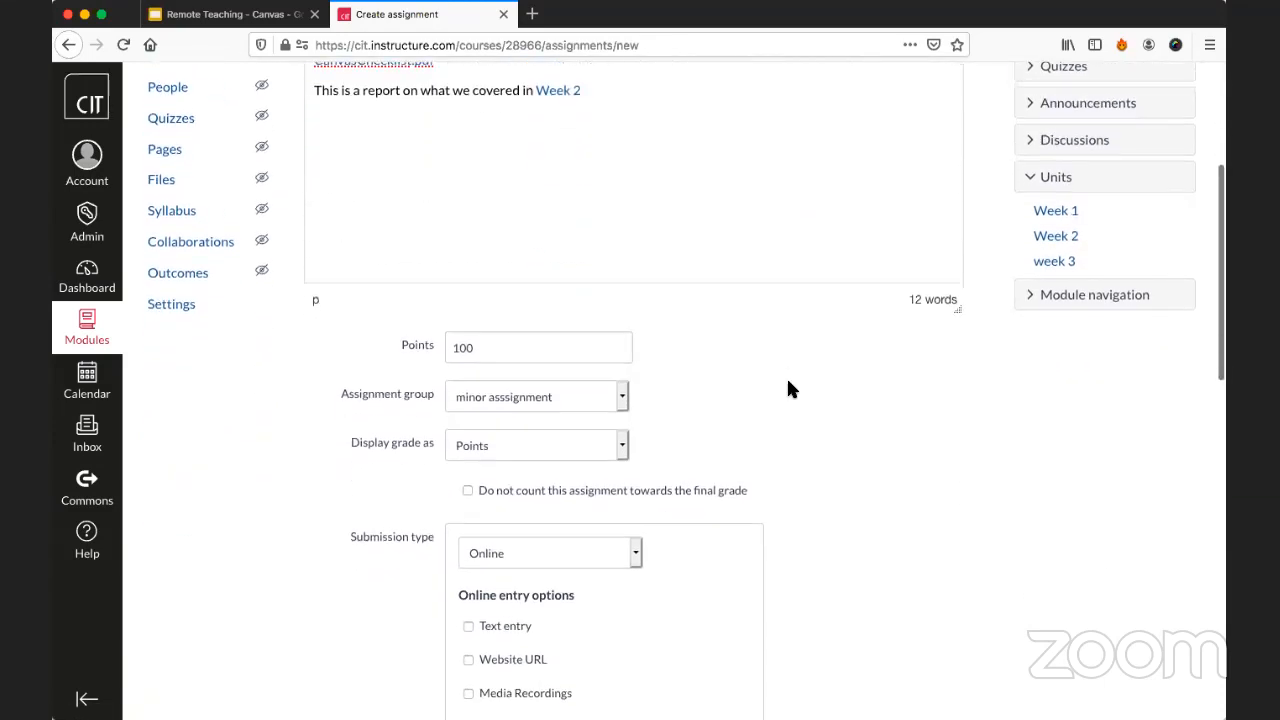
left_click(590, 250)
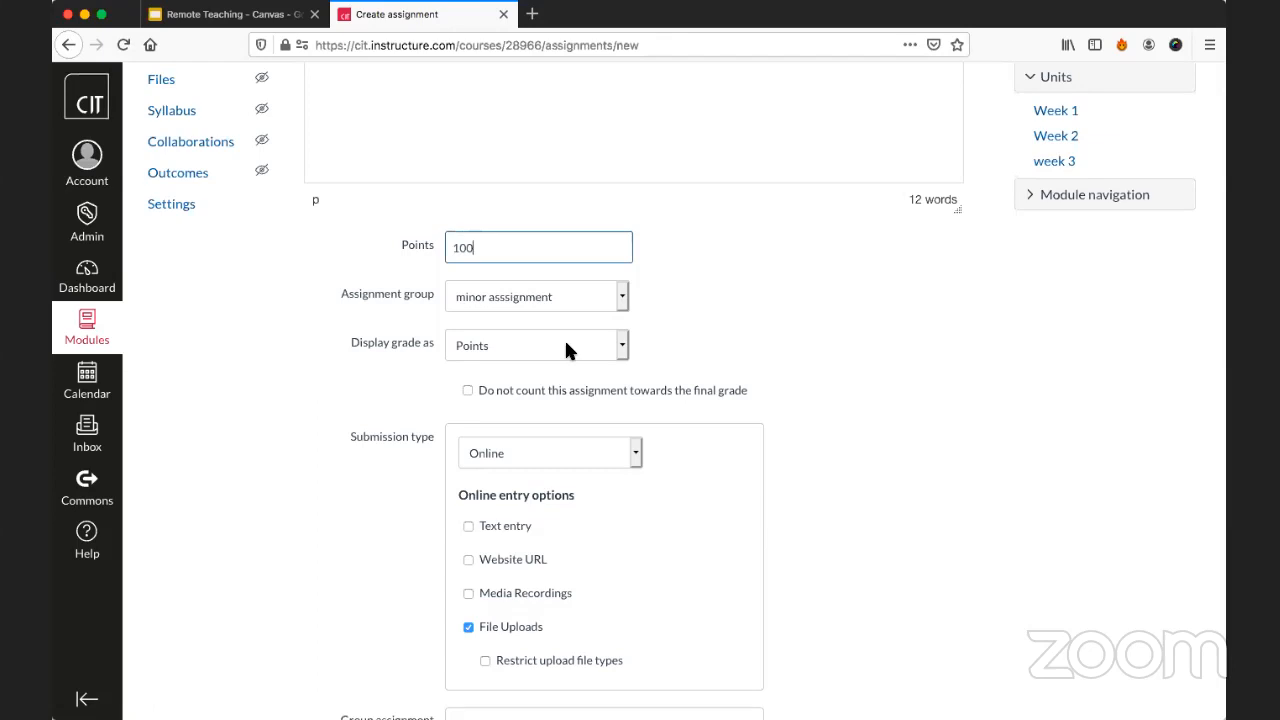
left_click(502, 395)
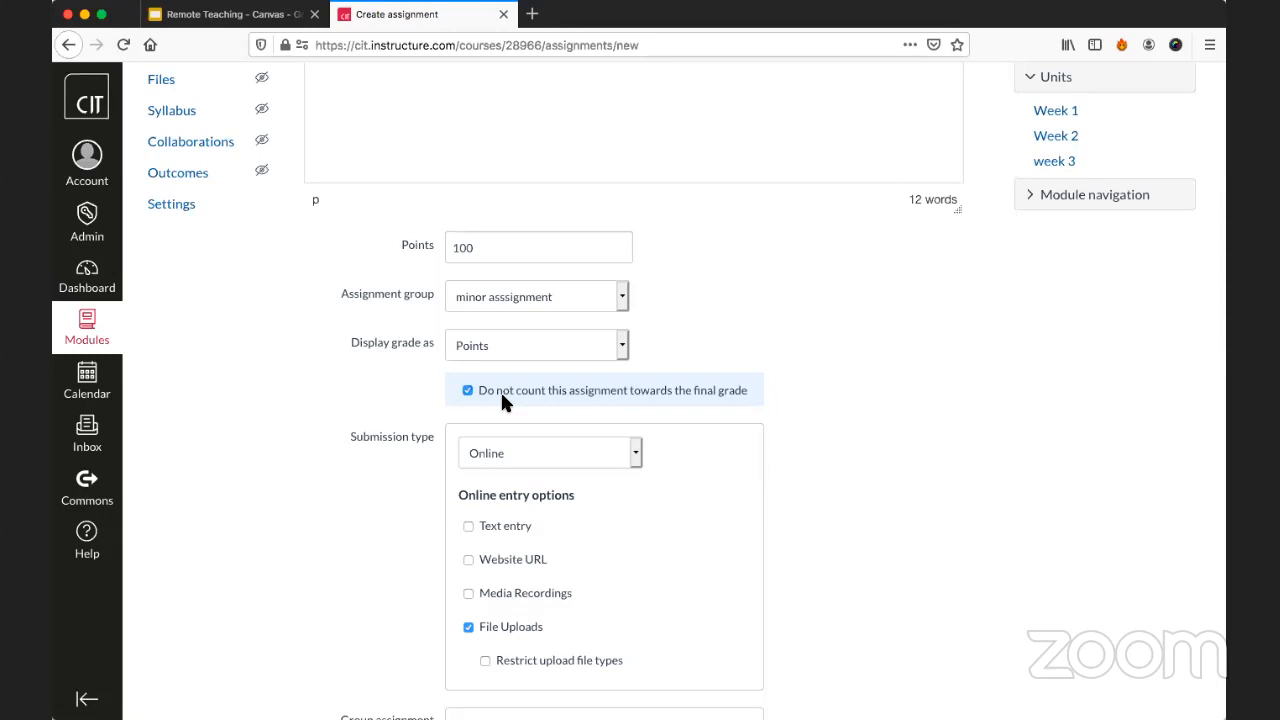
left_click(501, 390)
Review the submission types while keeping Online, and try the Media Recordings entry option without leaving it enabled.
scroll(512, 371, "down", 3)
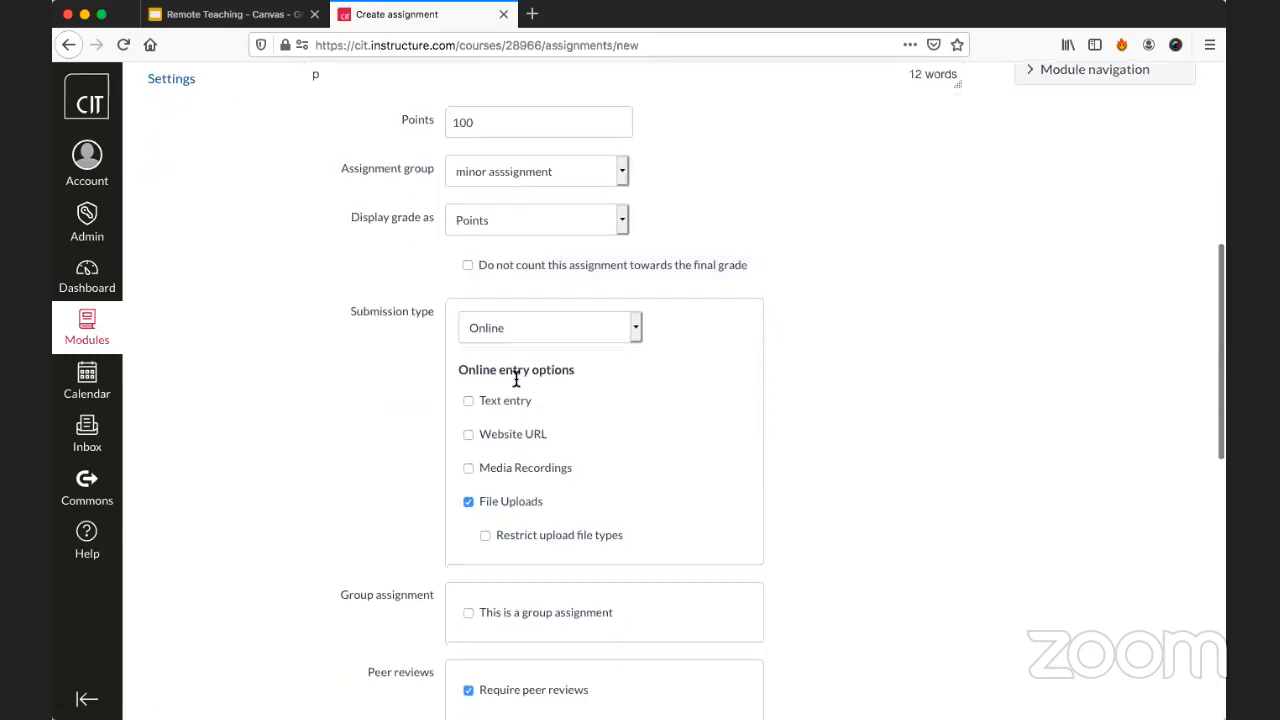
left_click(560, 328)
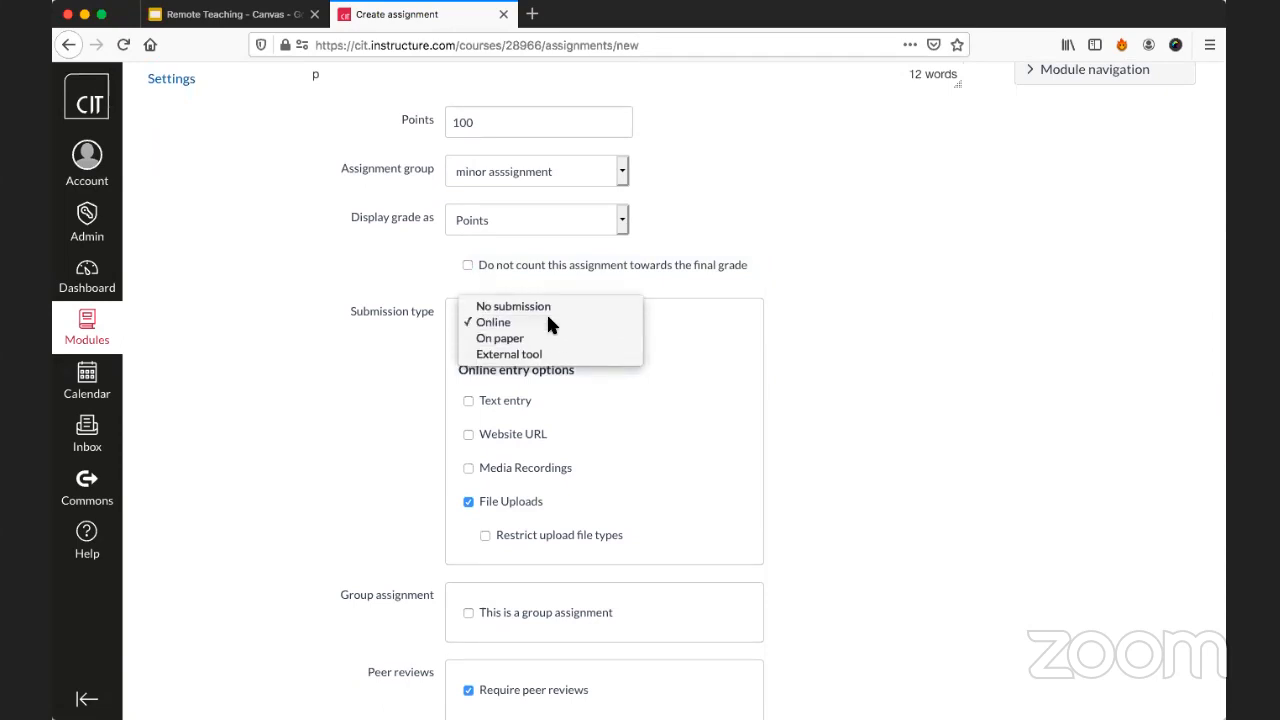
left_click(548, 323)
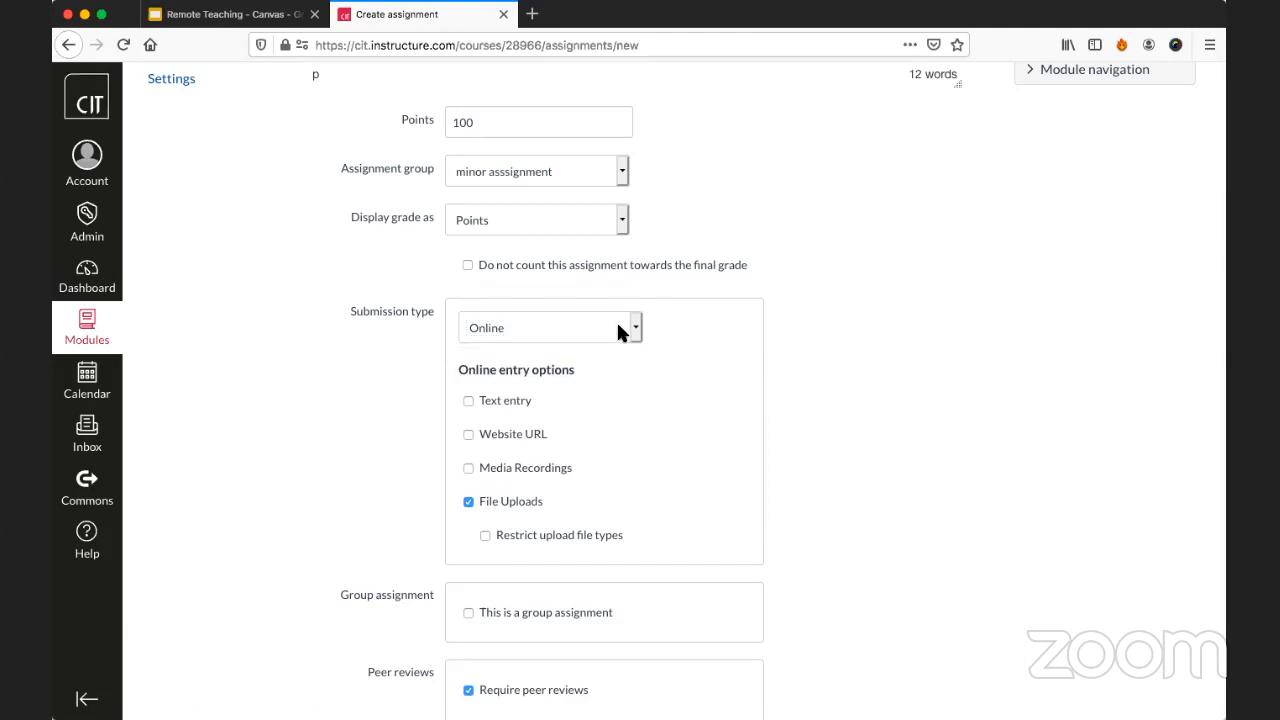
left_click(589, 327)
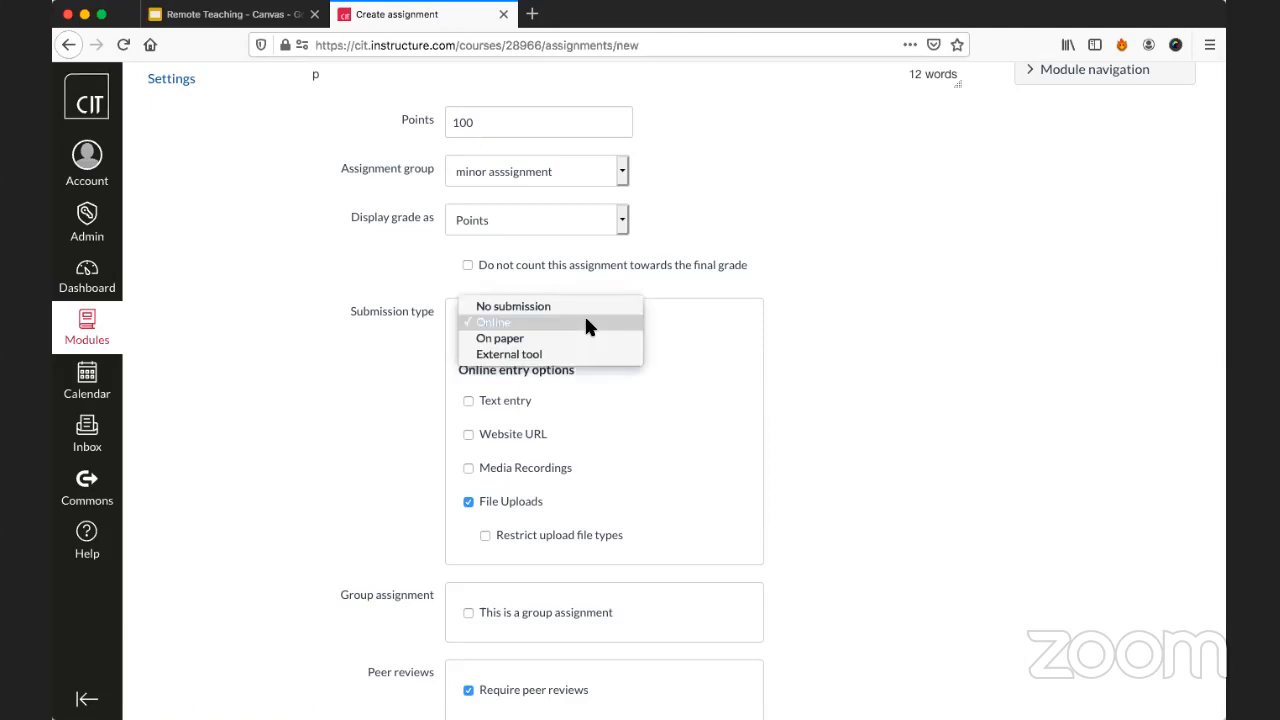
left_click(588, 324)
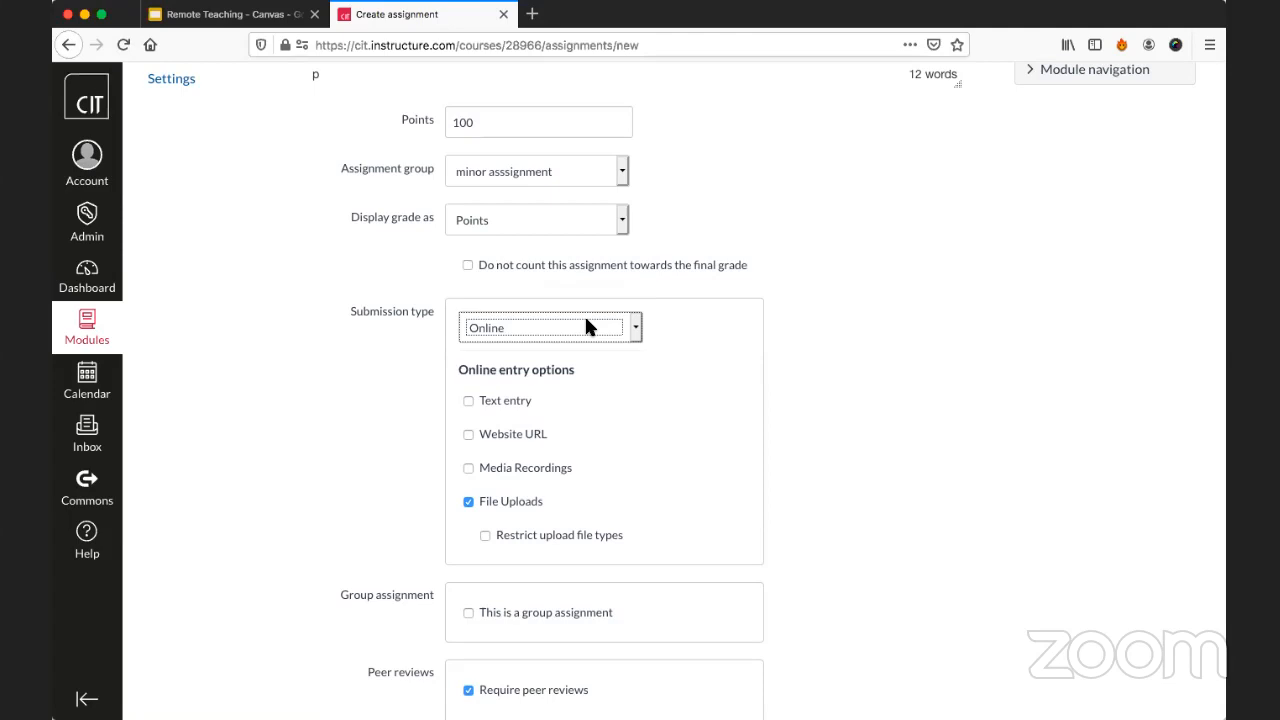
left_click(513, 468)
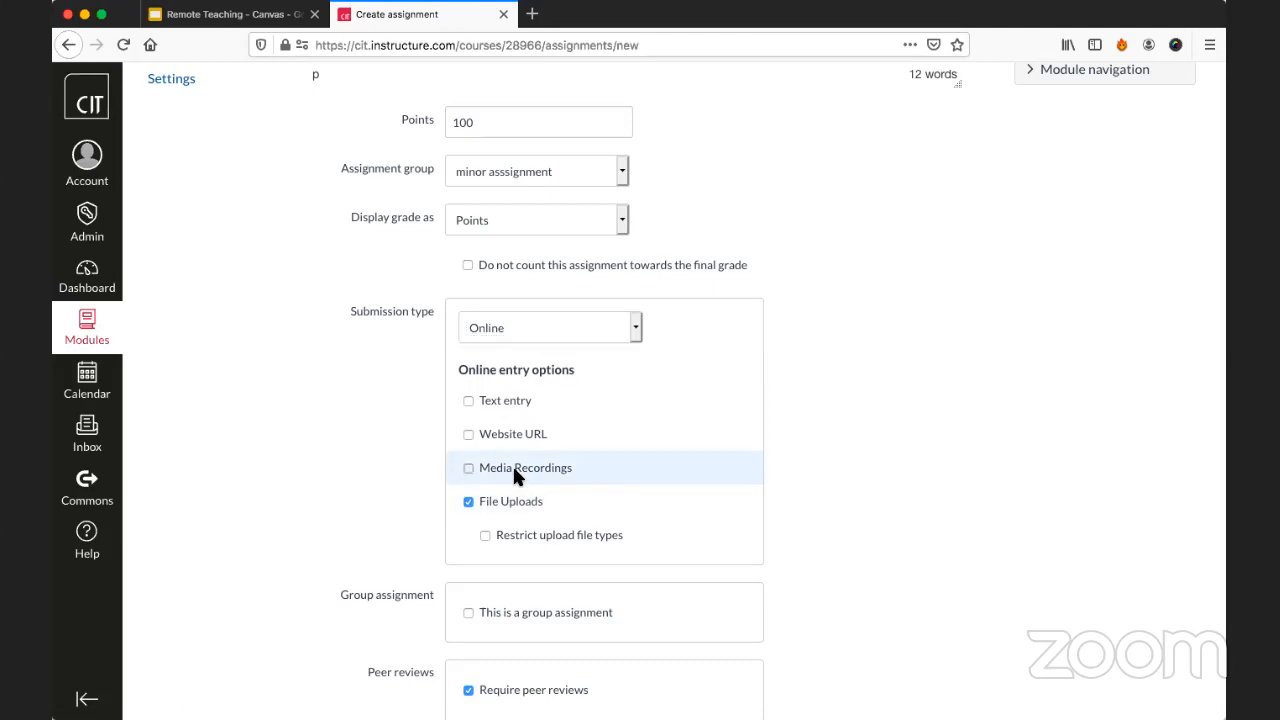
left_click(513, 468)
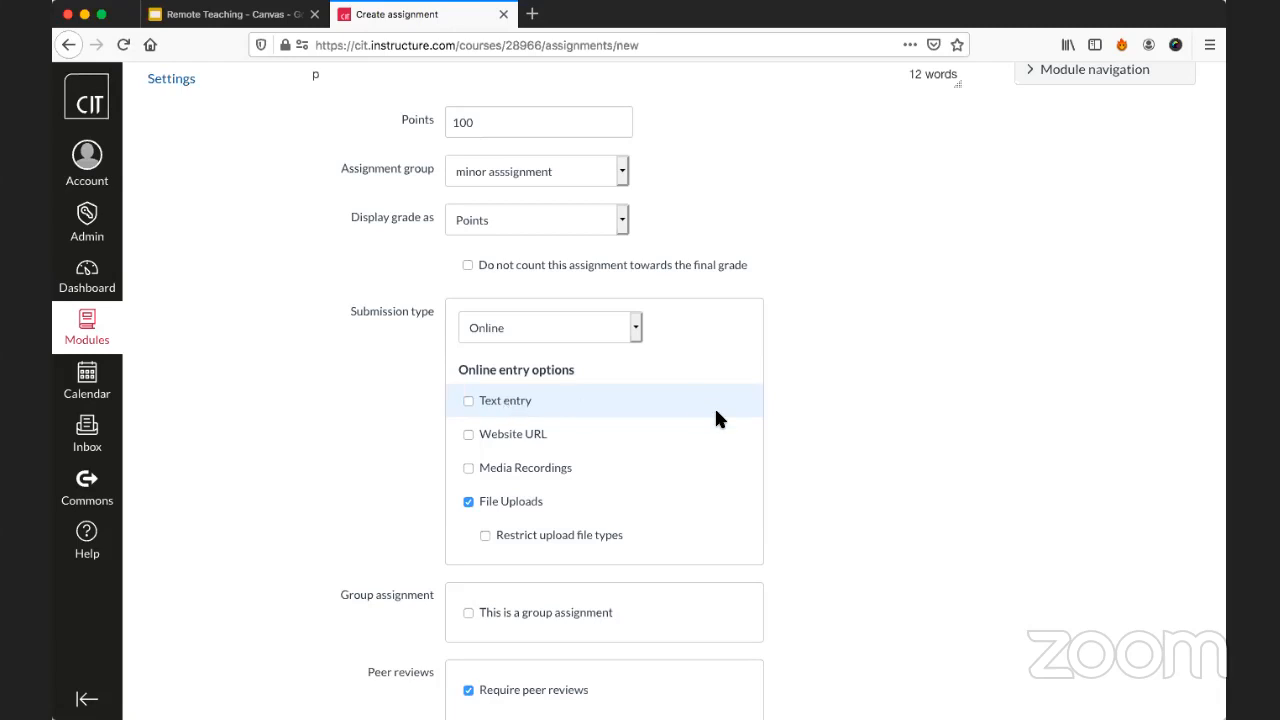
Try restricting the upload file types for the file submission, then remove the restriction without entering extensions.
scroll(716, 418, "down", 2)
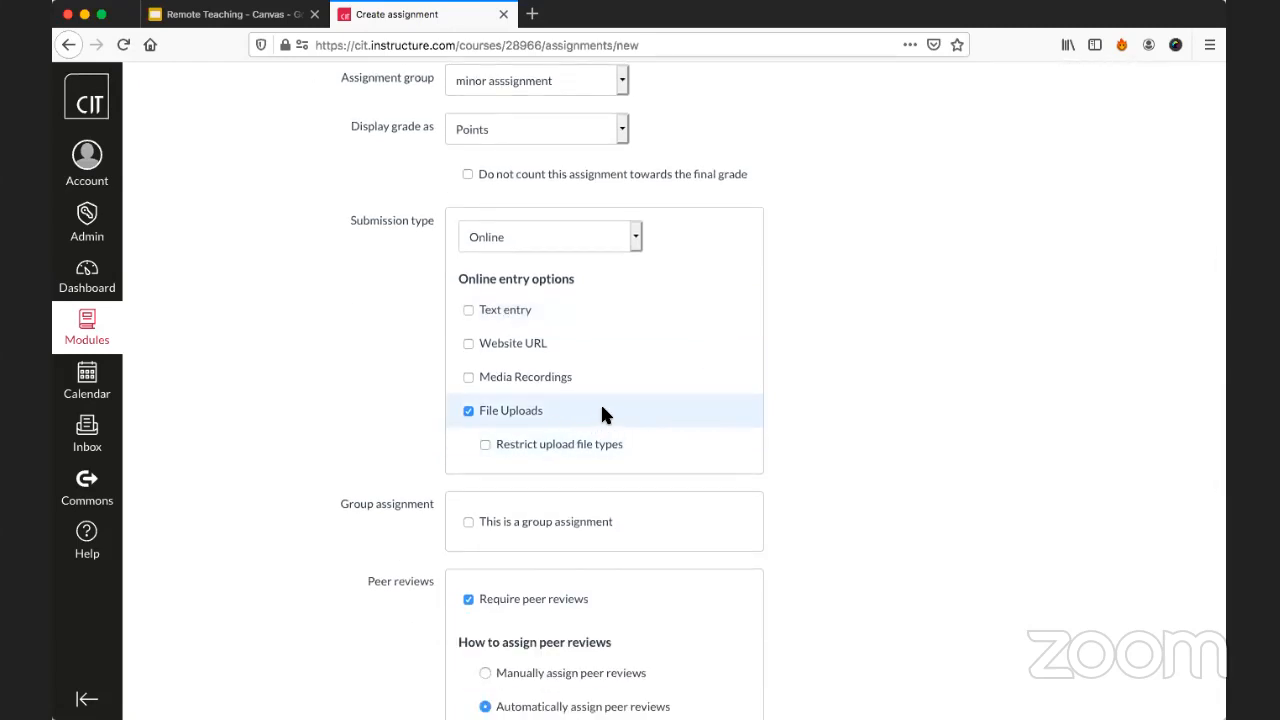
scroll(757, 396, "down", 2)
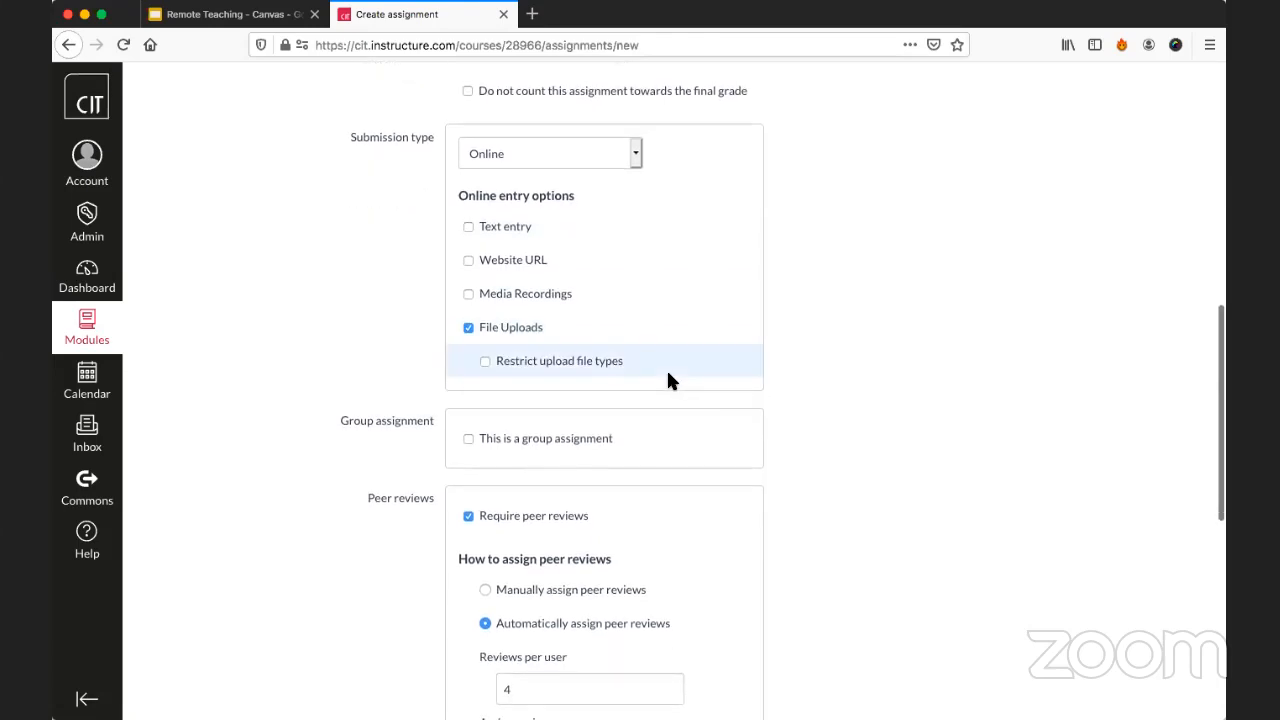
left_click(590, 362)
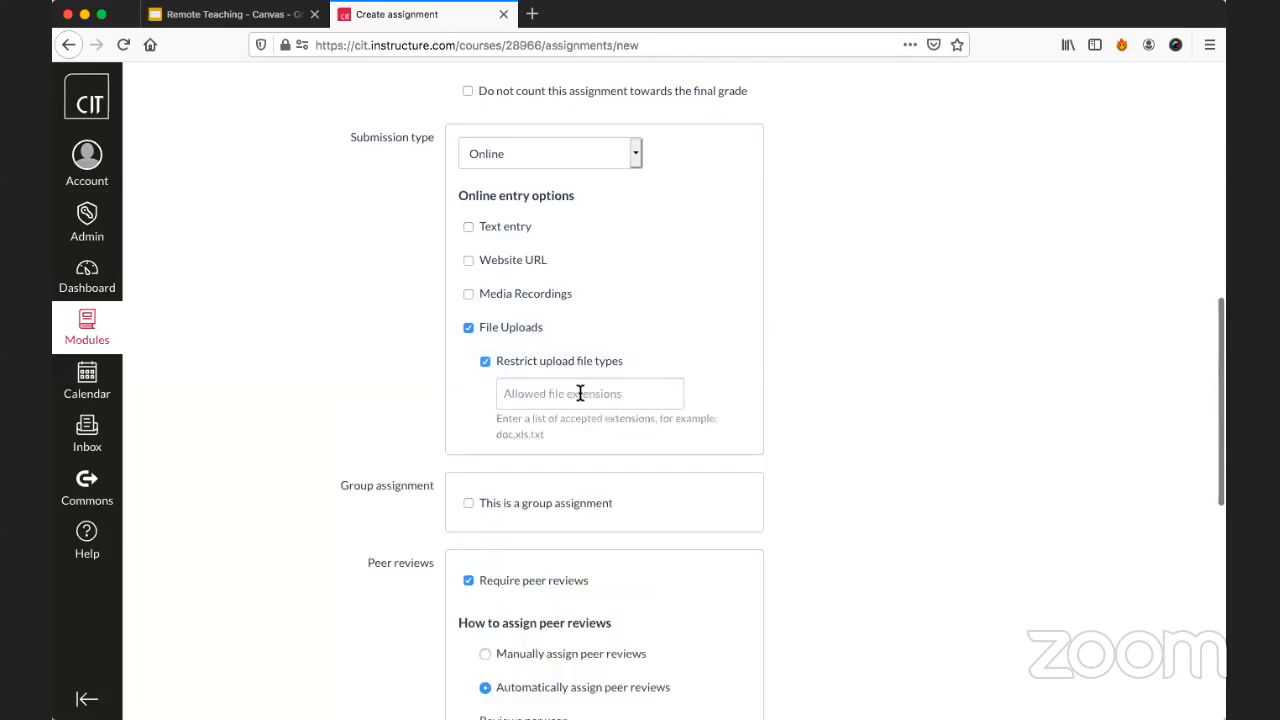
left_click(580, 393)
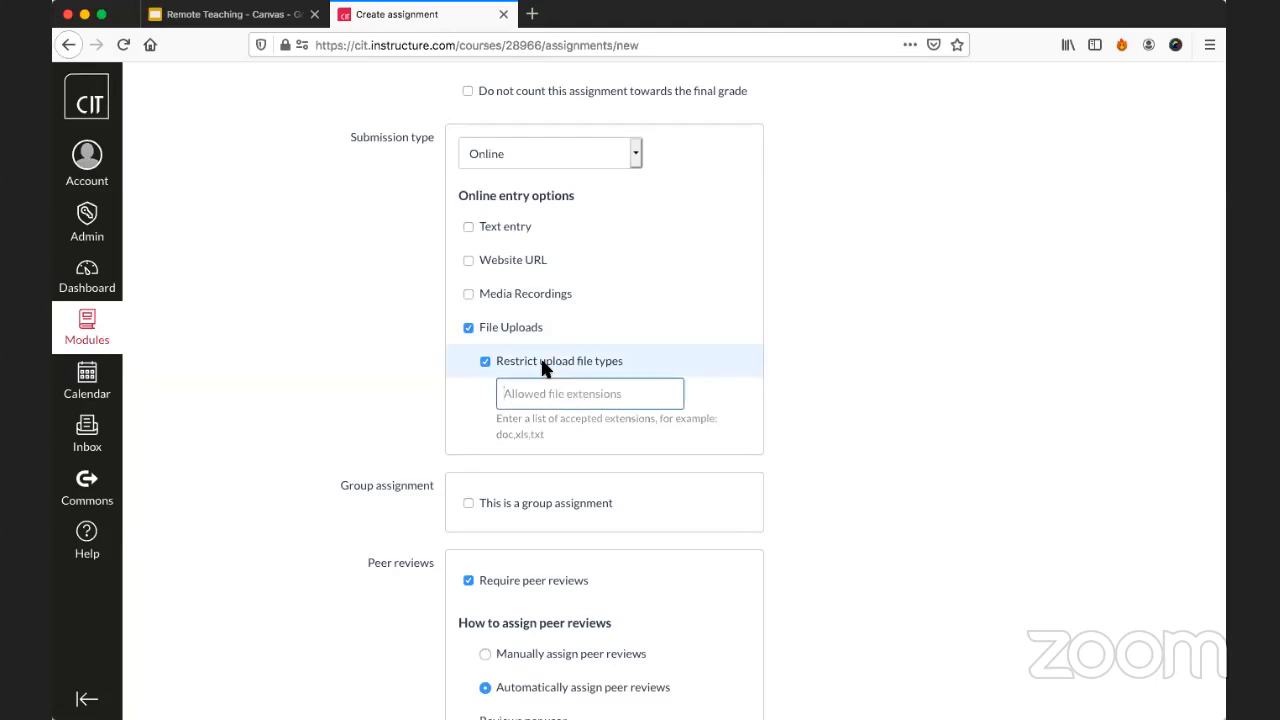
left_click(543, 367)
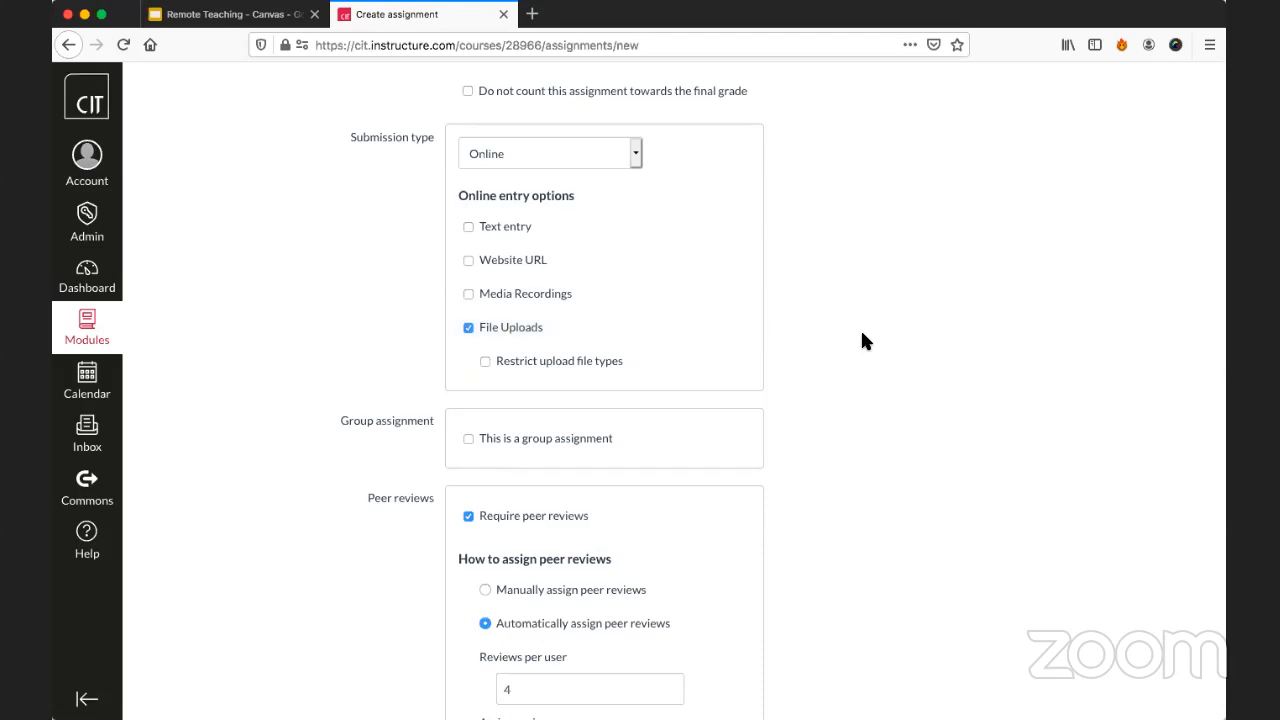
Turn off the peer review requirement for Assignment 3.
scroll(862, 332, "down", 3)
scroll(862, 334, "down", 3)
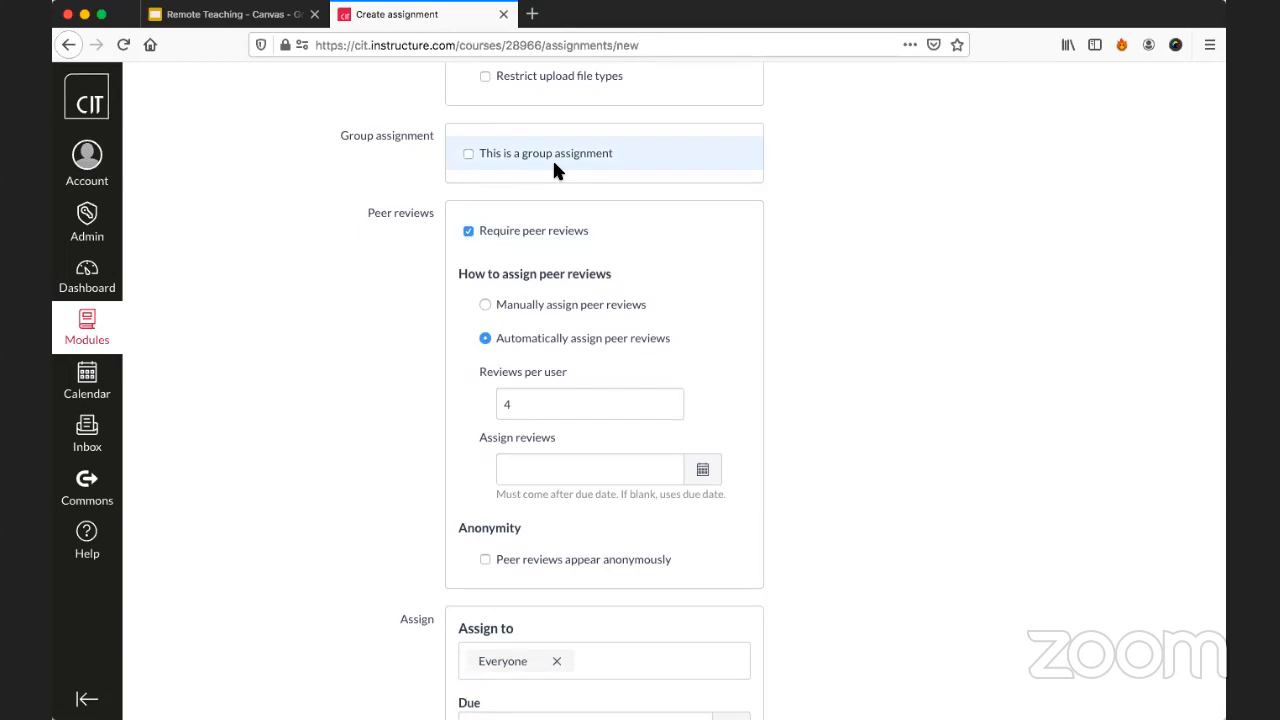
left_click(528, 231)
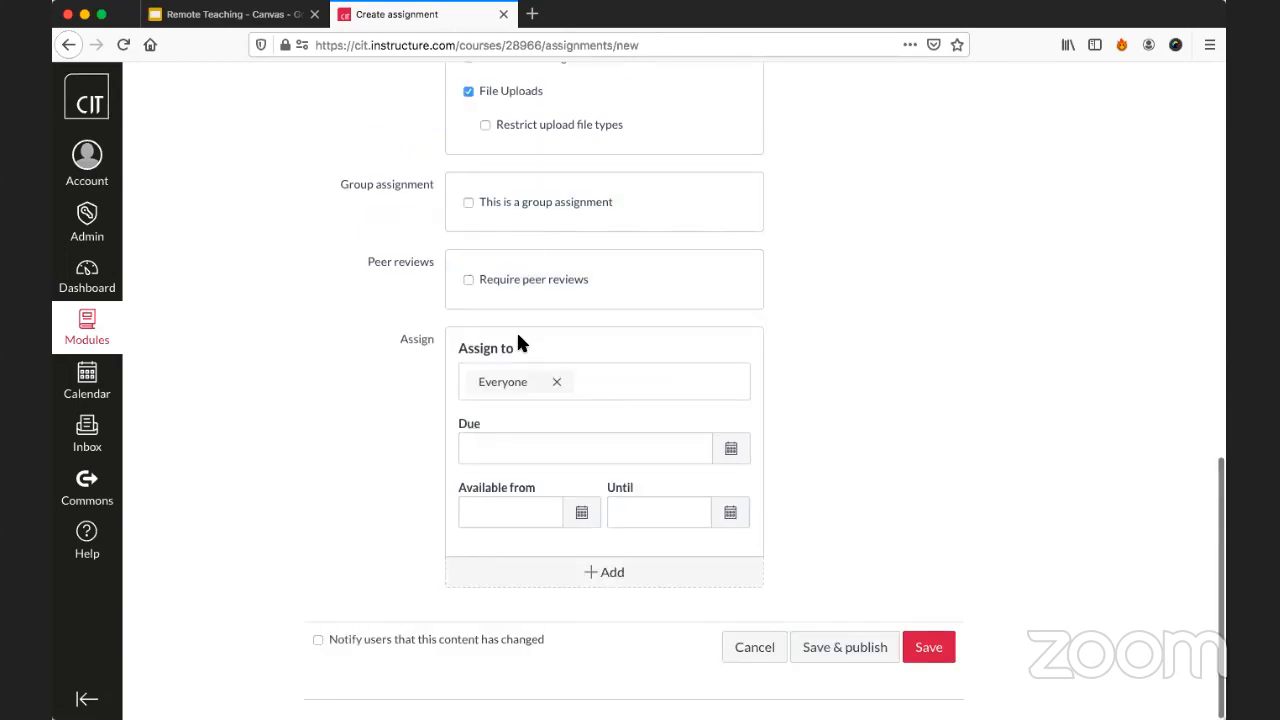
left_click(518, 283)
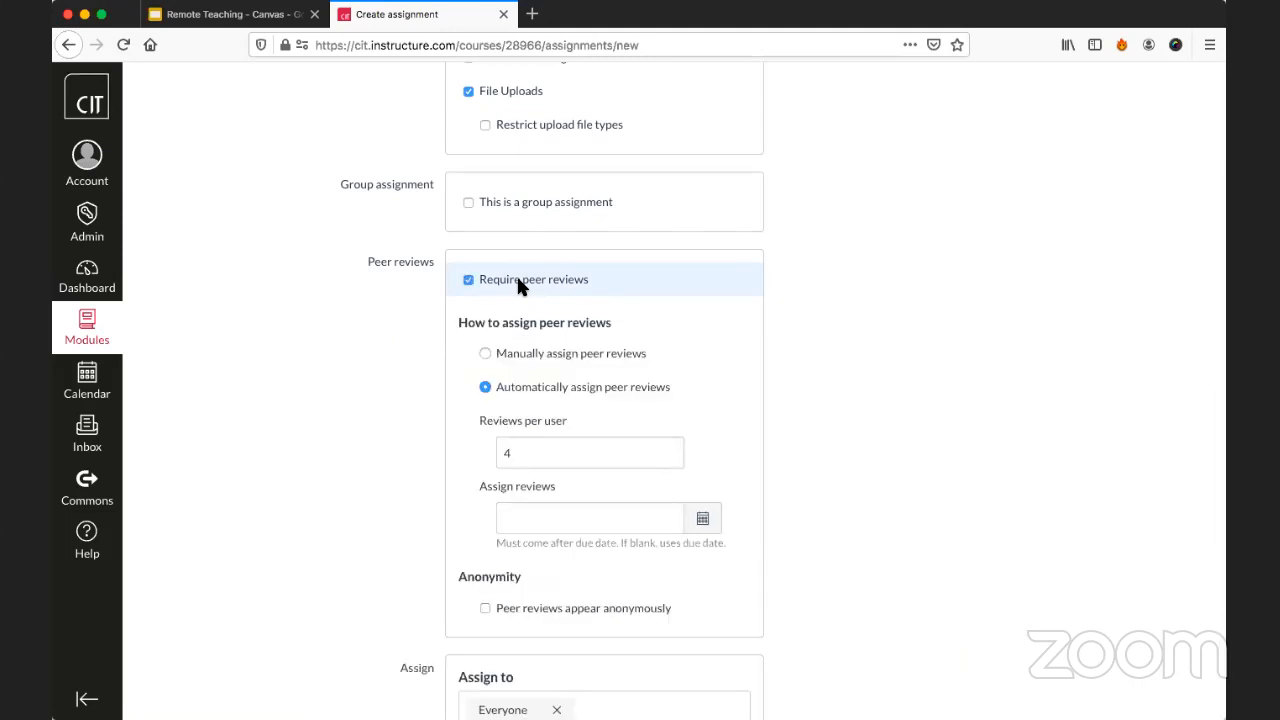
left_click(518, 283)
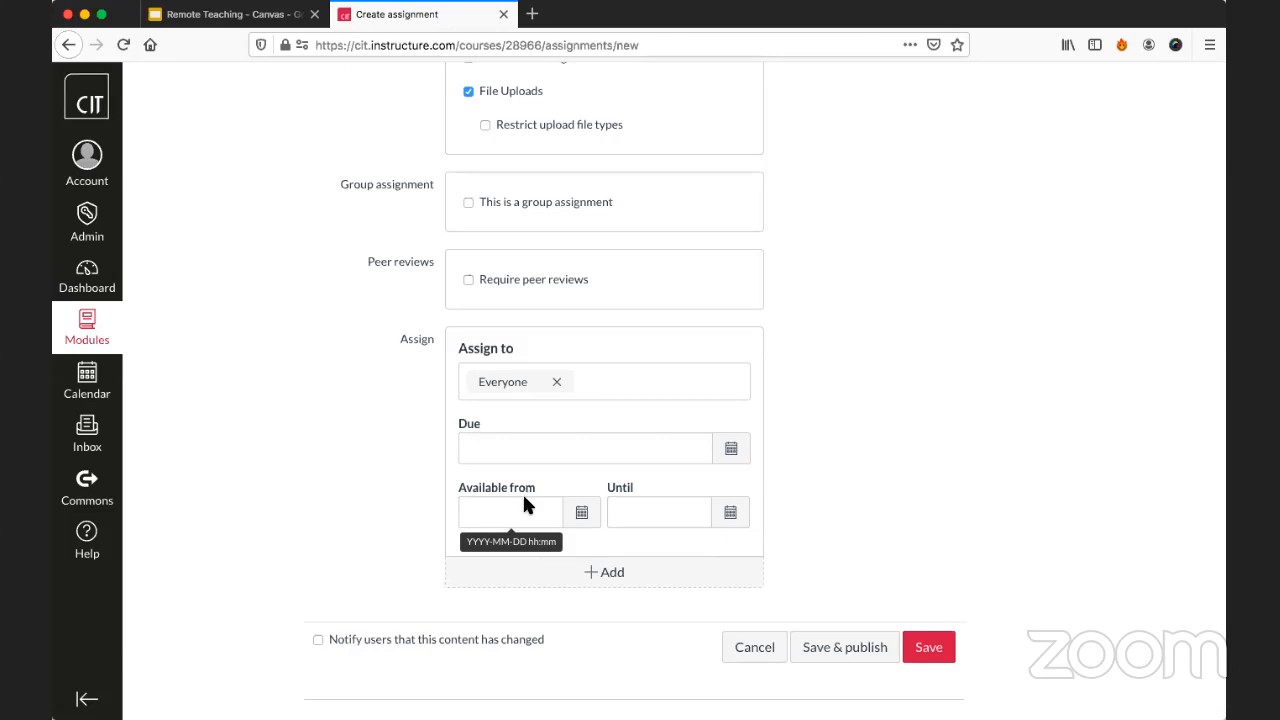
Set the due date of Assignment 3 to 22 March 2020 at 23:59 for everyone.
left_click(518, 447)
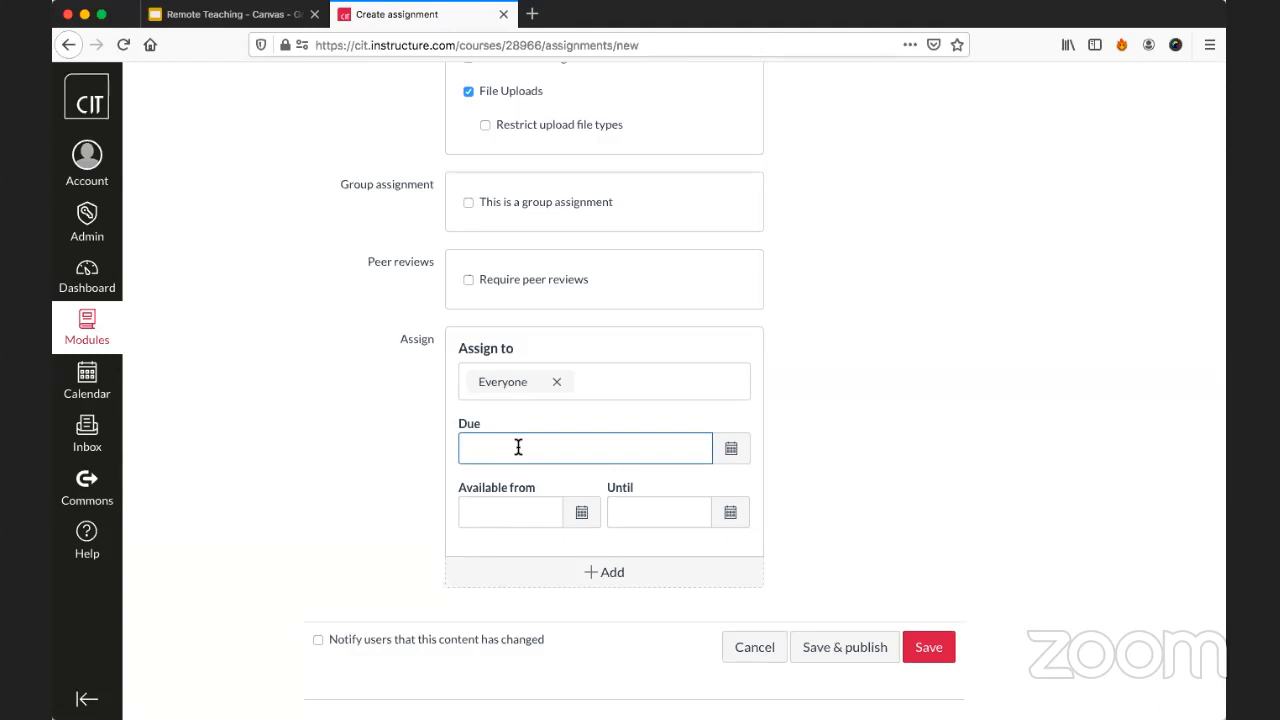
left_click(731, 449)
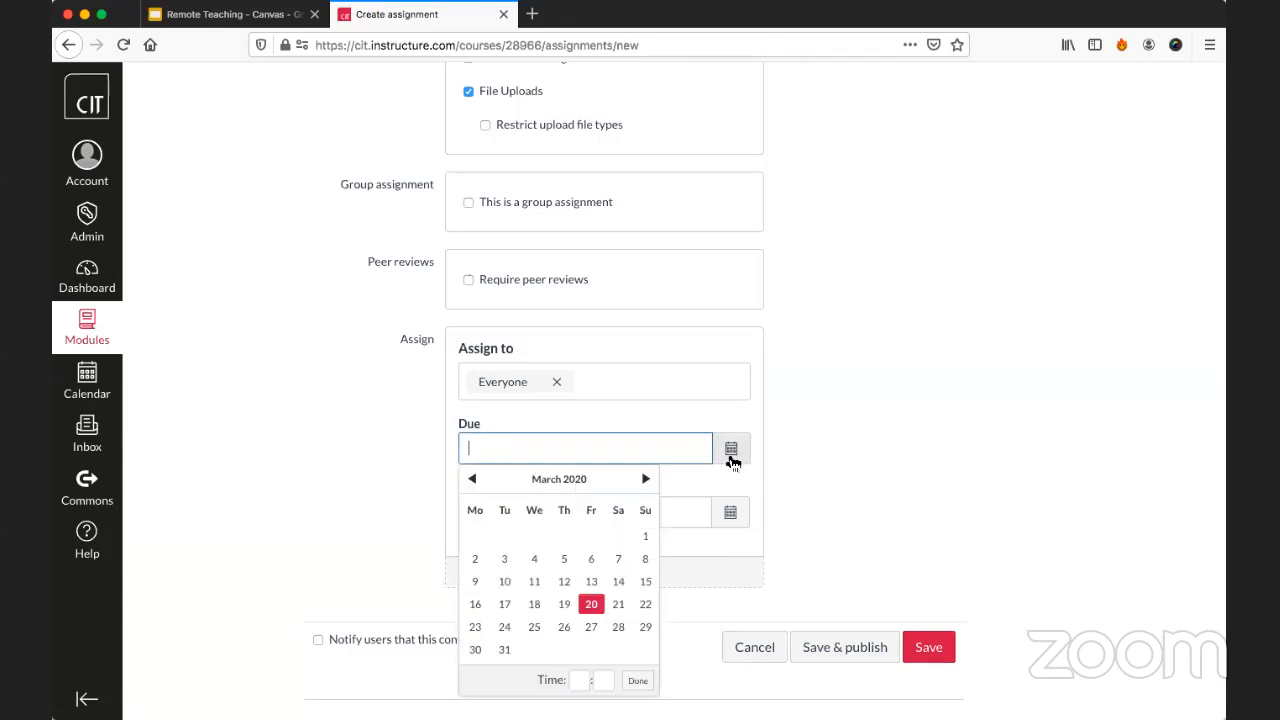
left_click(646, 606)
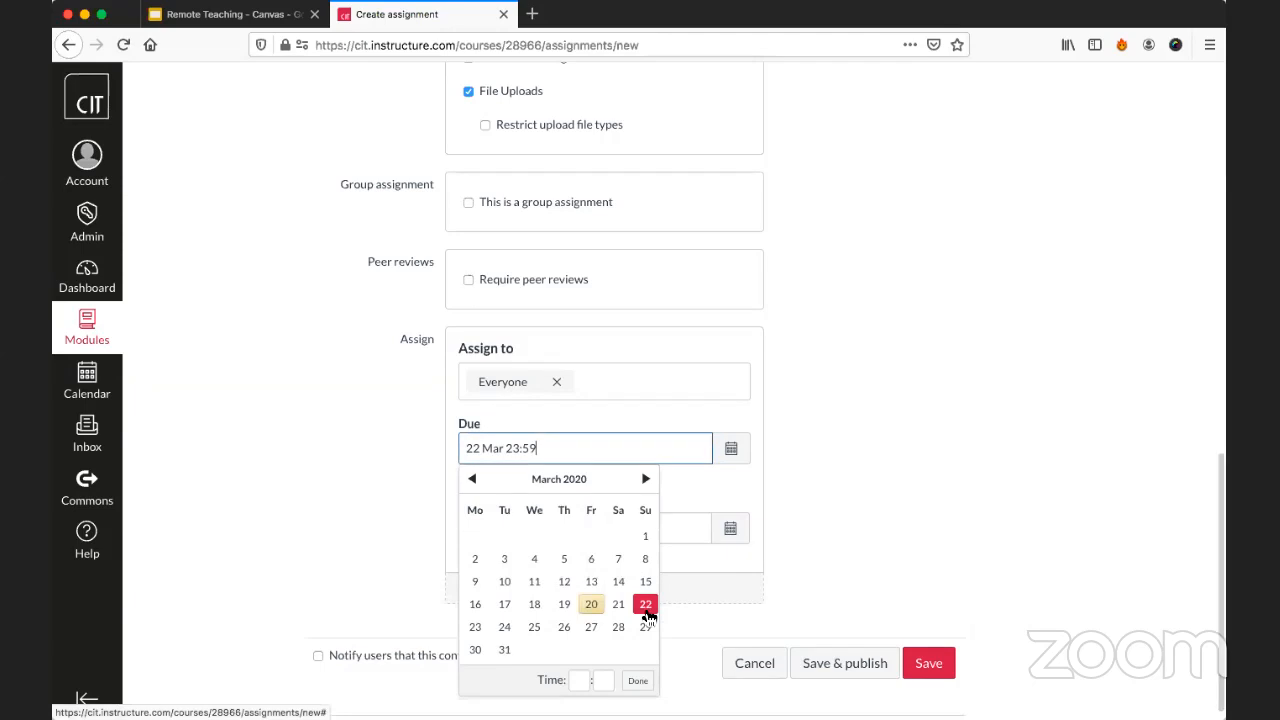
left_click(821, 467)
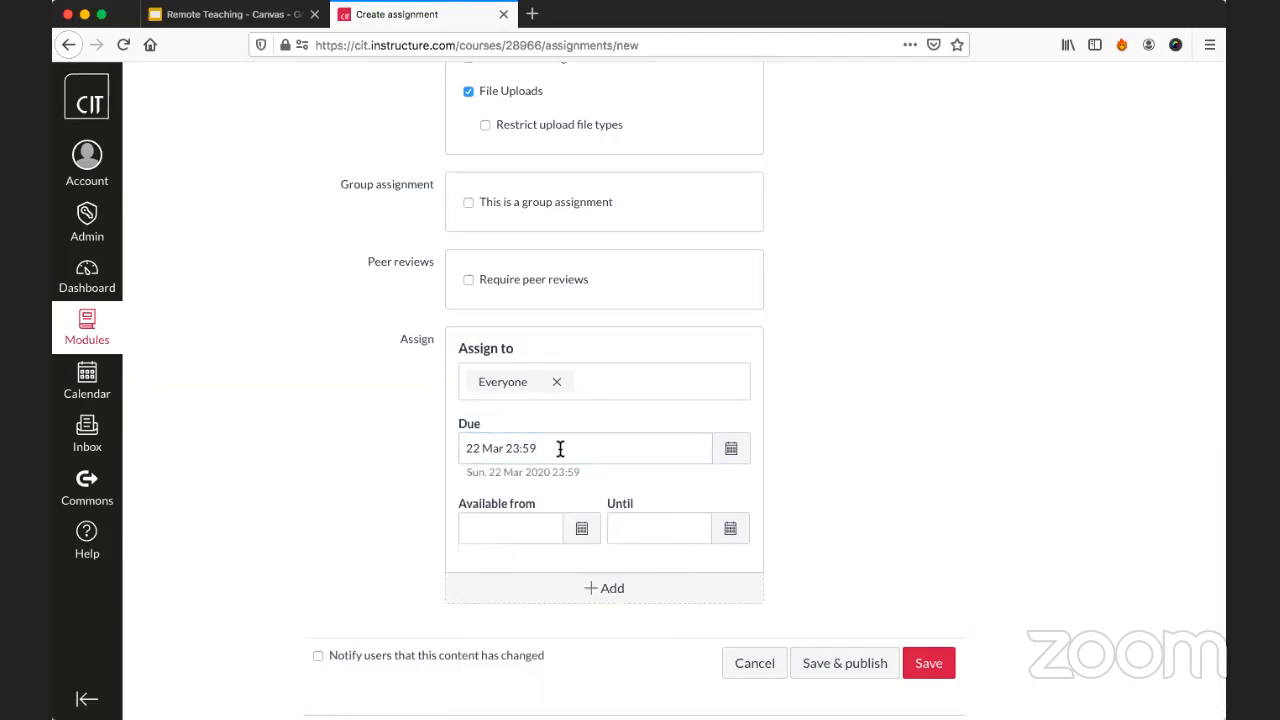
left_click_drag(506, 449, 544, 449)
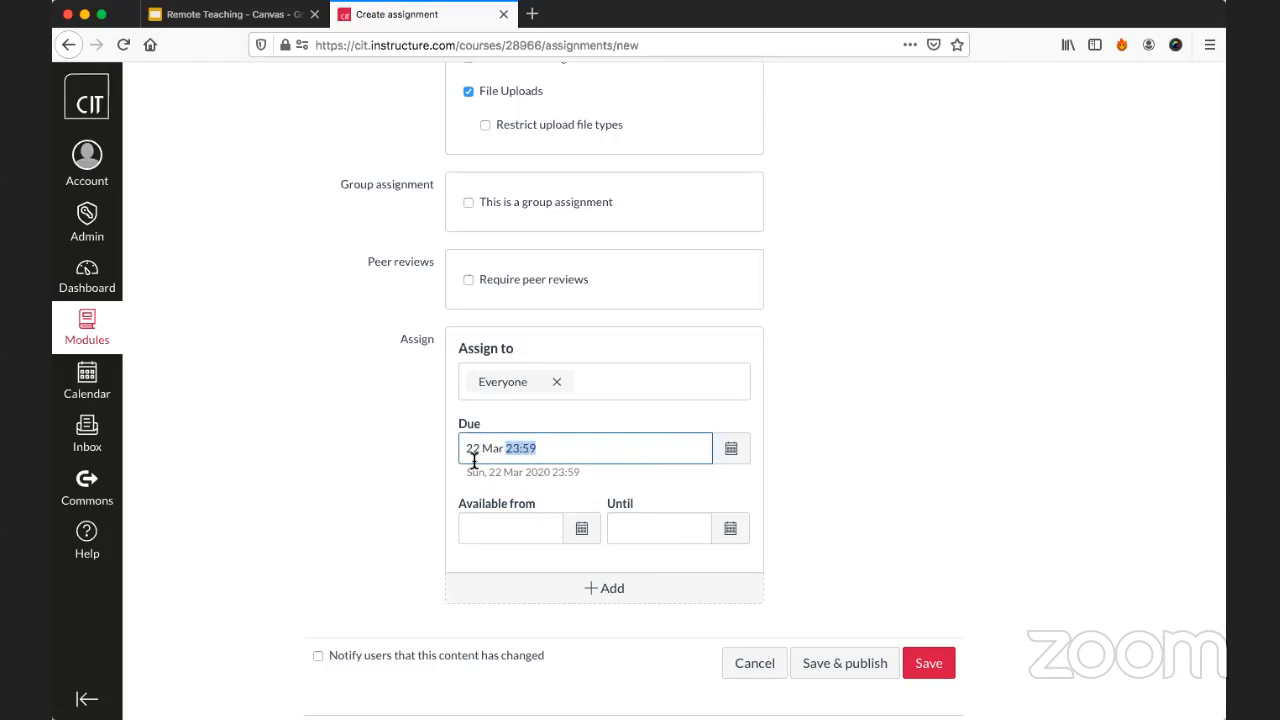
left_click(812, 438)
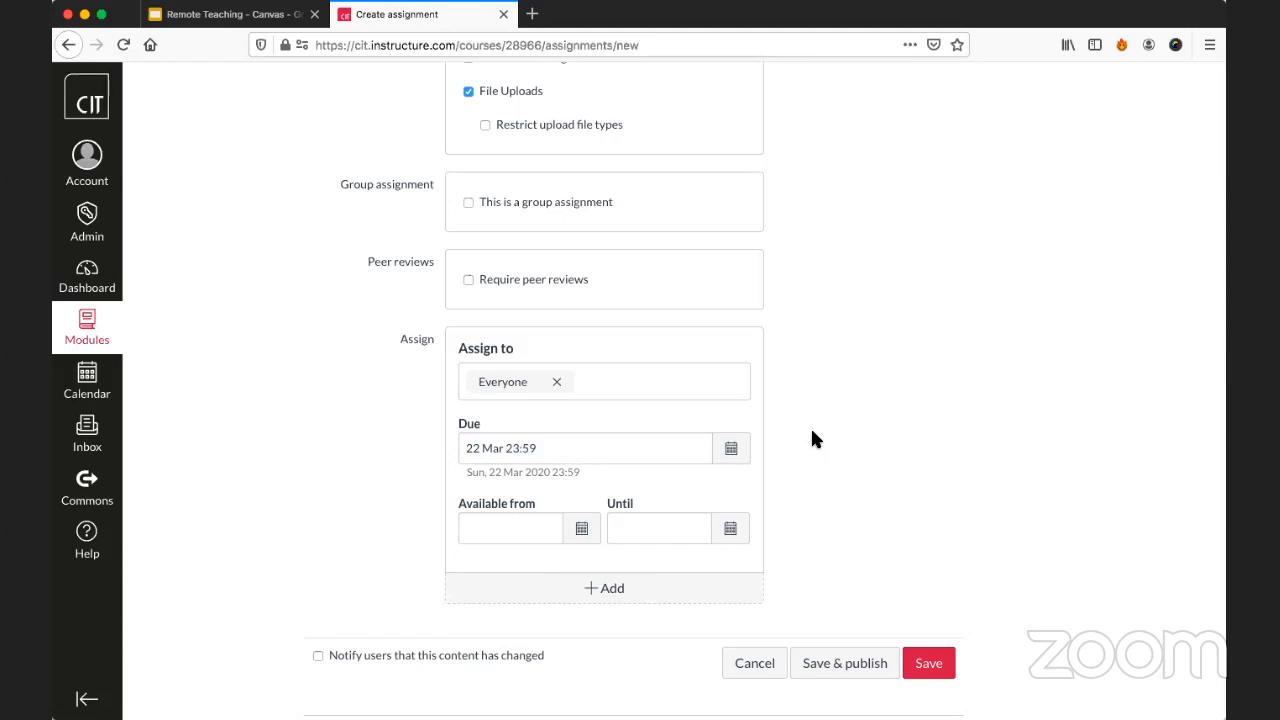
left_click(656, 449)
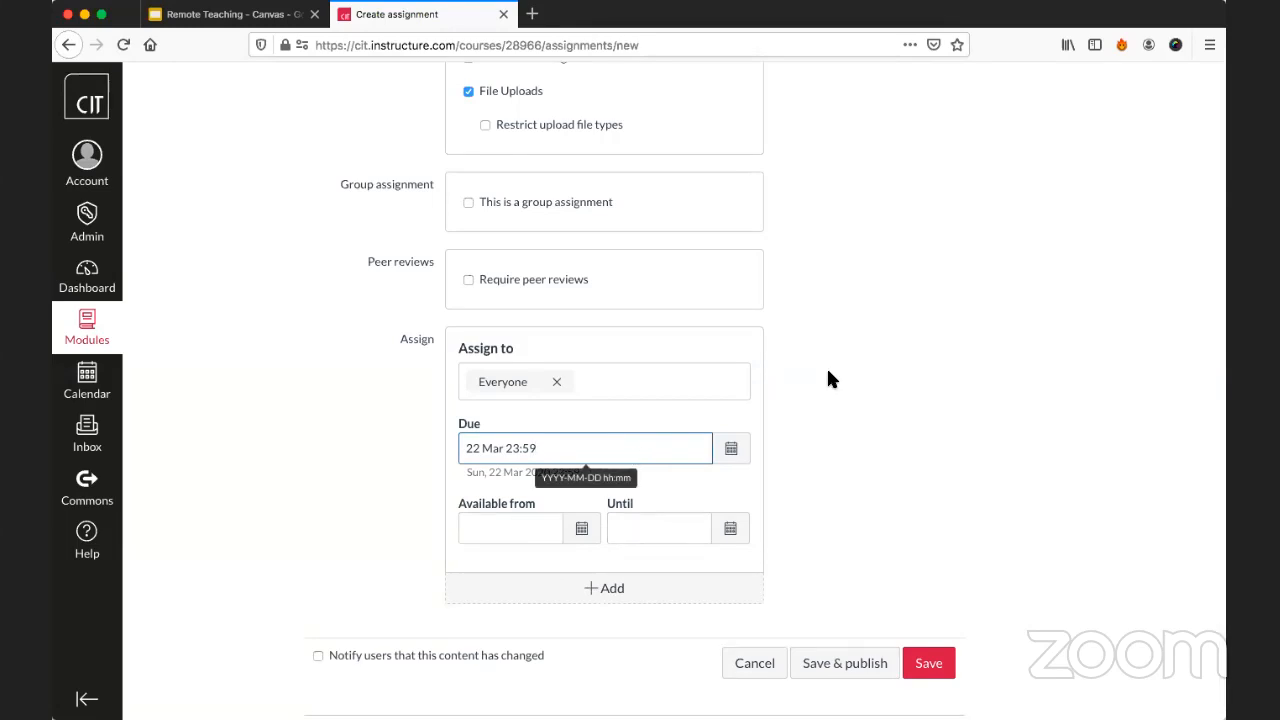
Check the description, points, submission and due date settings of Assignment 3 once more, and save and publish it.
scroll(832, 366, "up", 15)
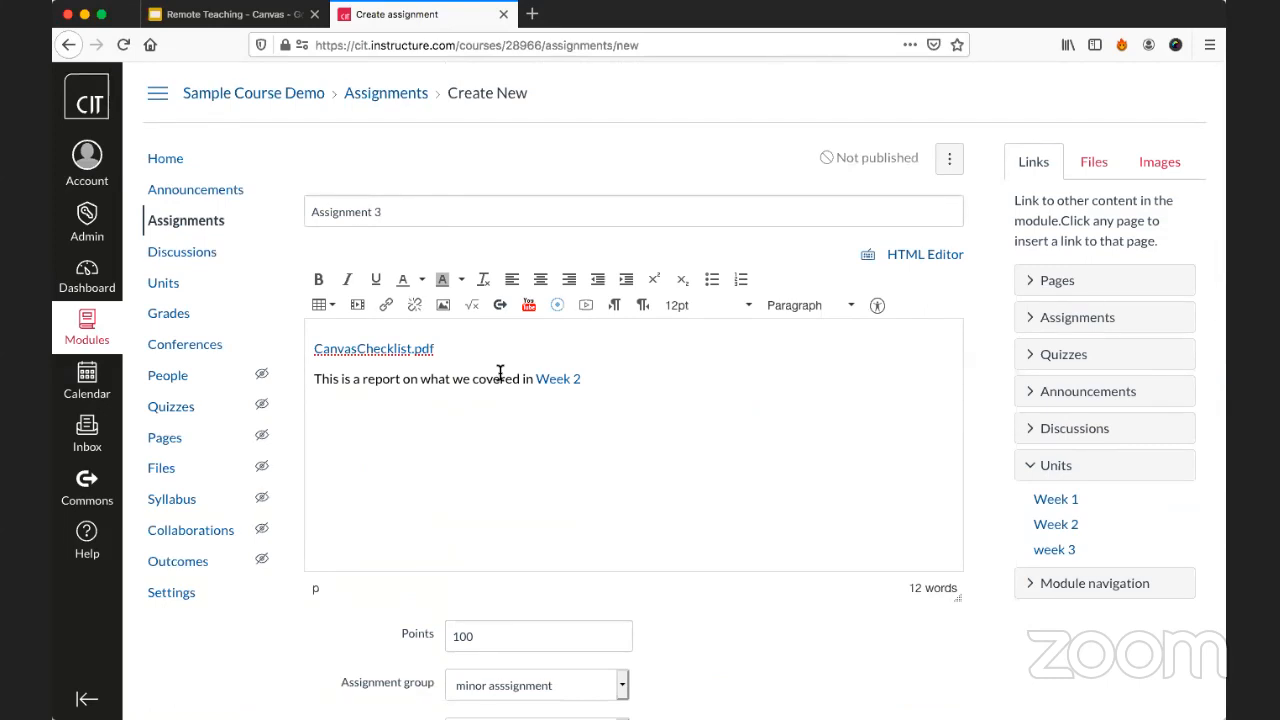
scroll(500, 372, "down", 5)
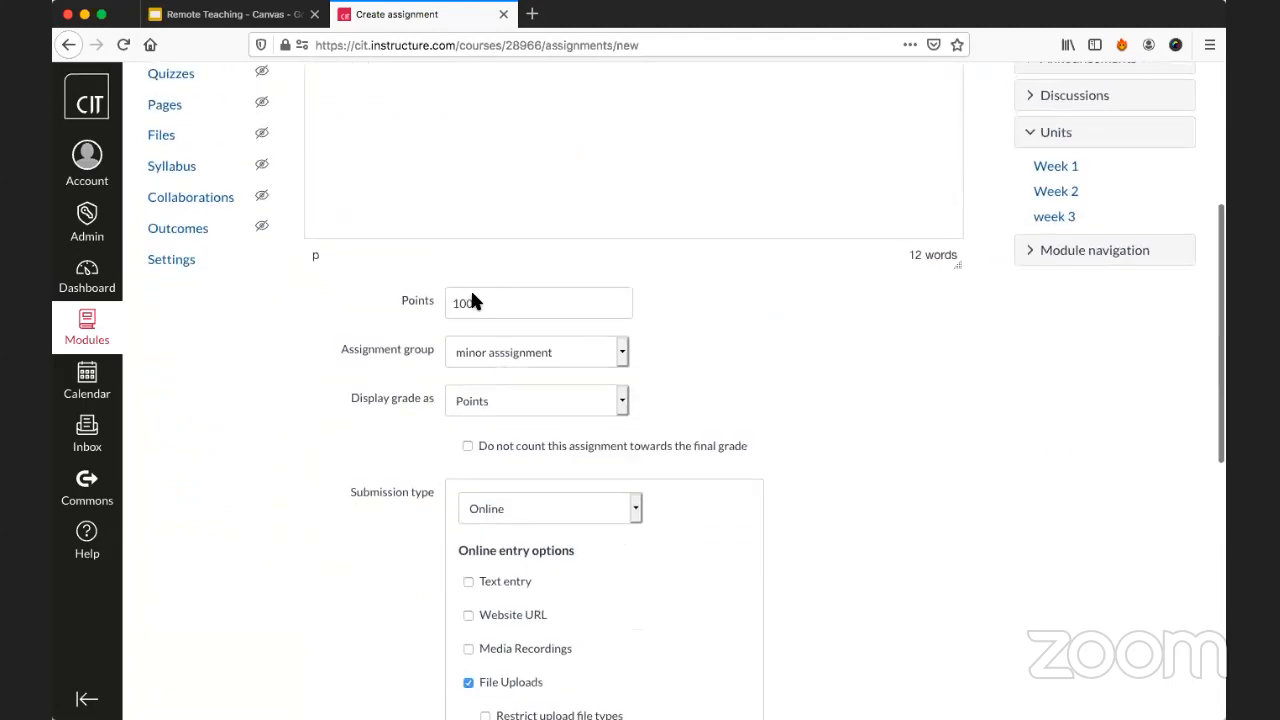
scroll(664, 344, "down", 4)
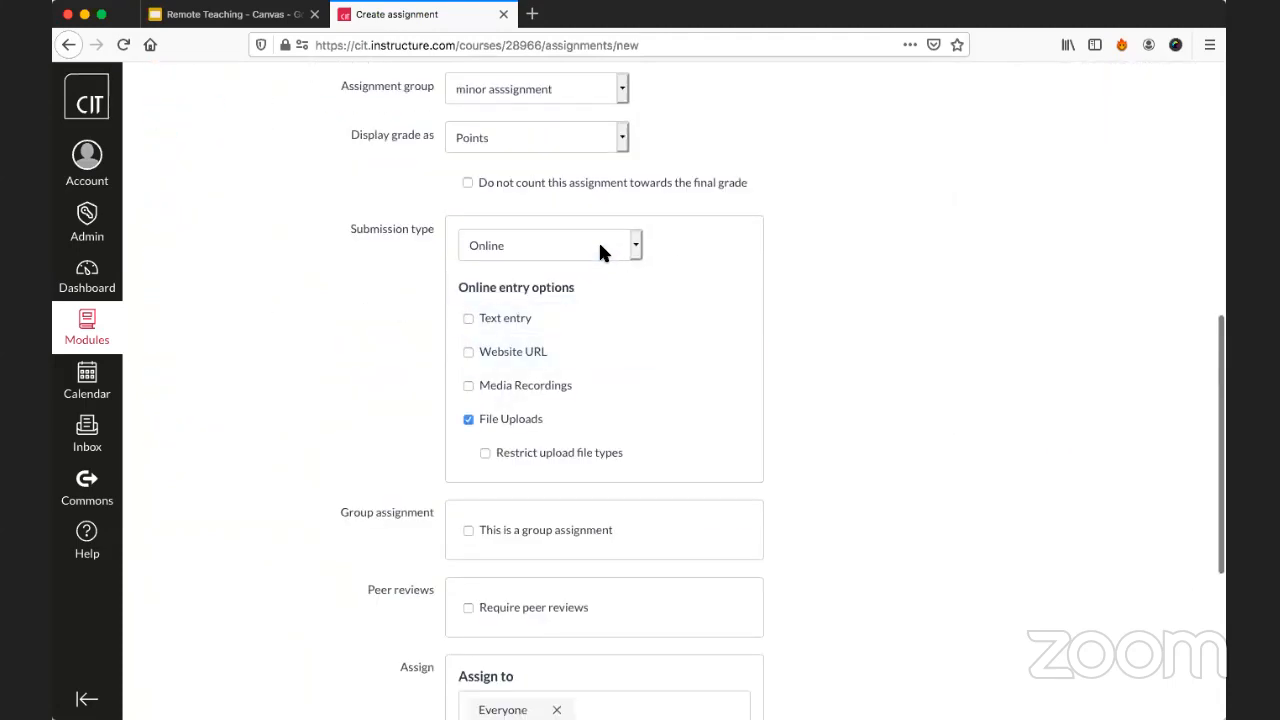
scroll(856, 343, "down", 5)
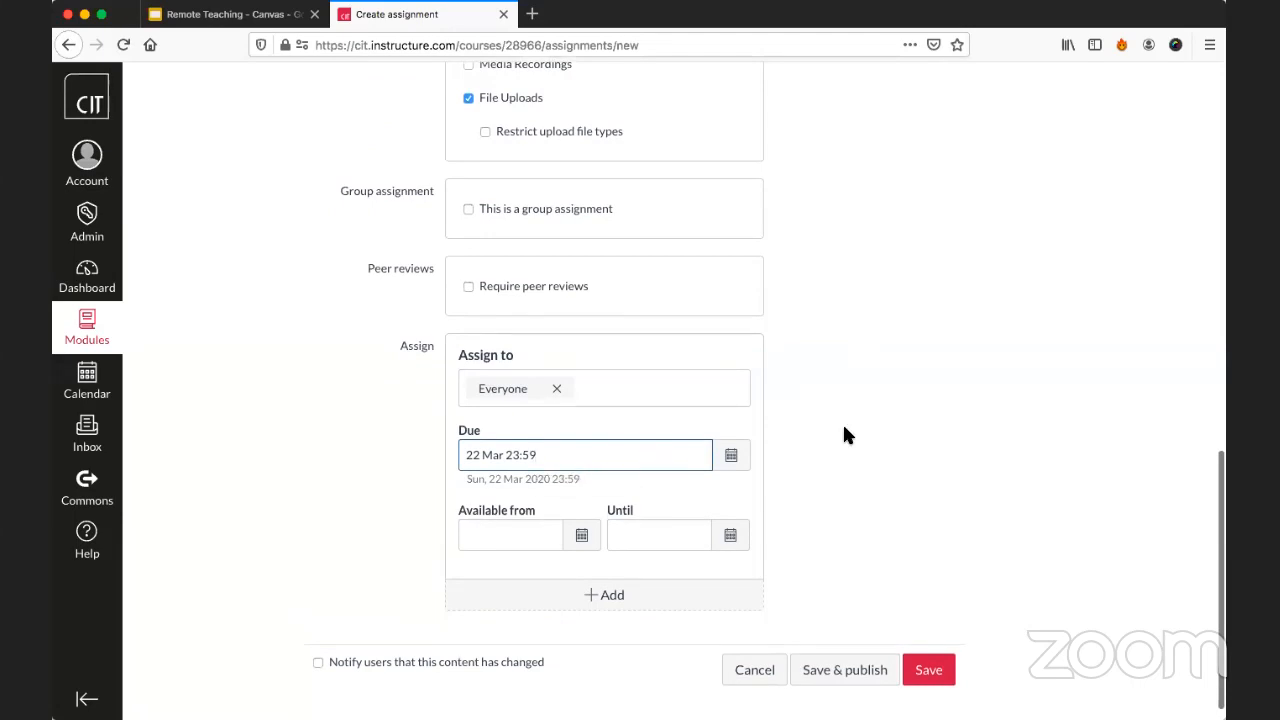
scroll(843, 433, "up", 15)
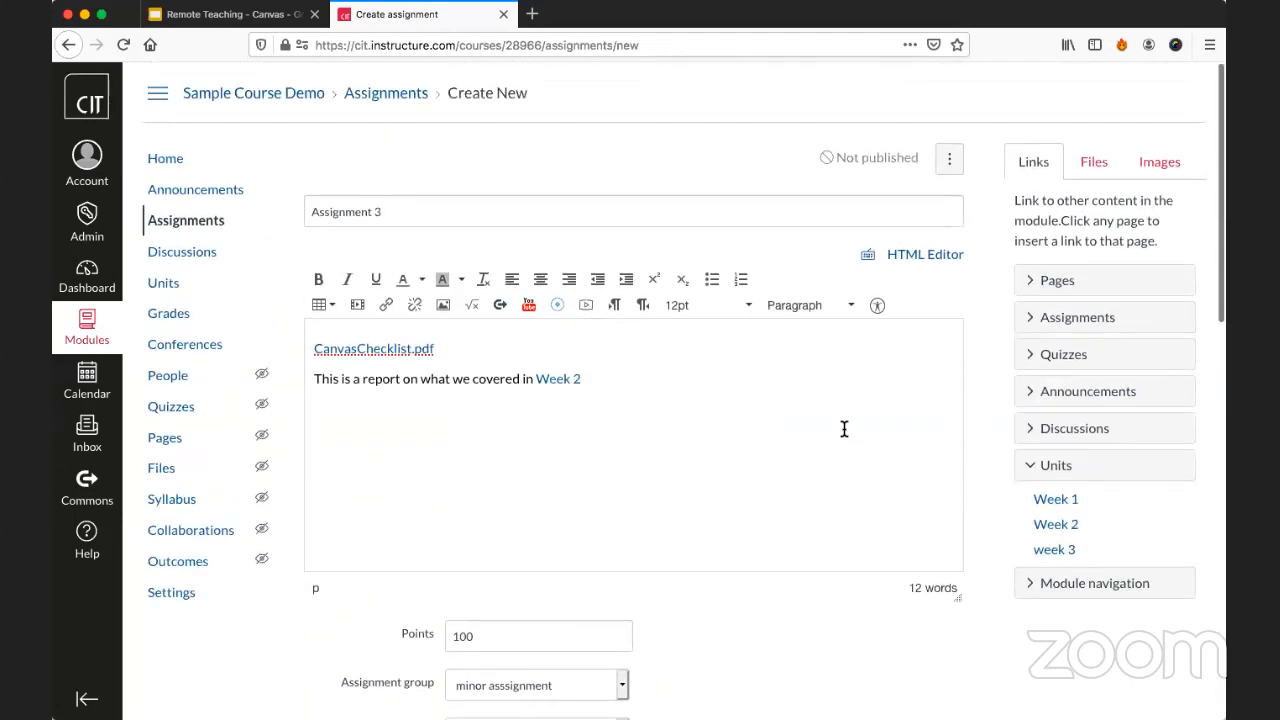
scroll(843, 429, "down", 12)
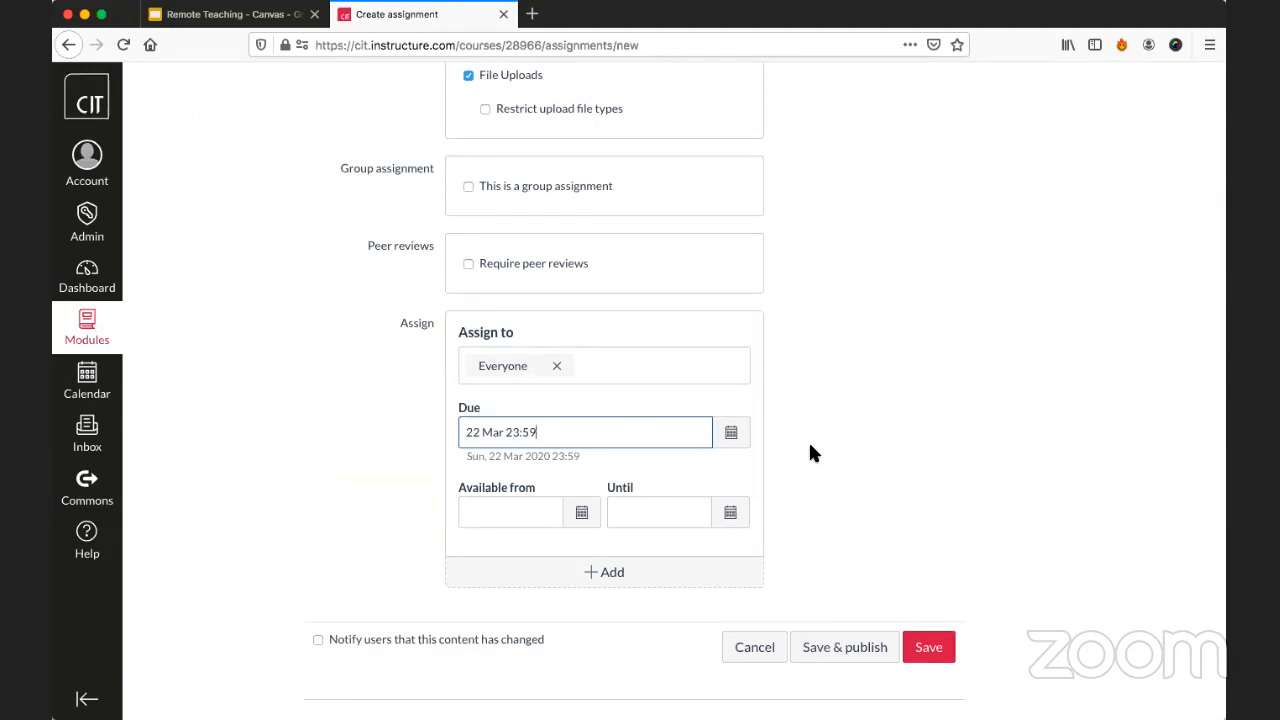
left_click(820, 652)
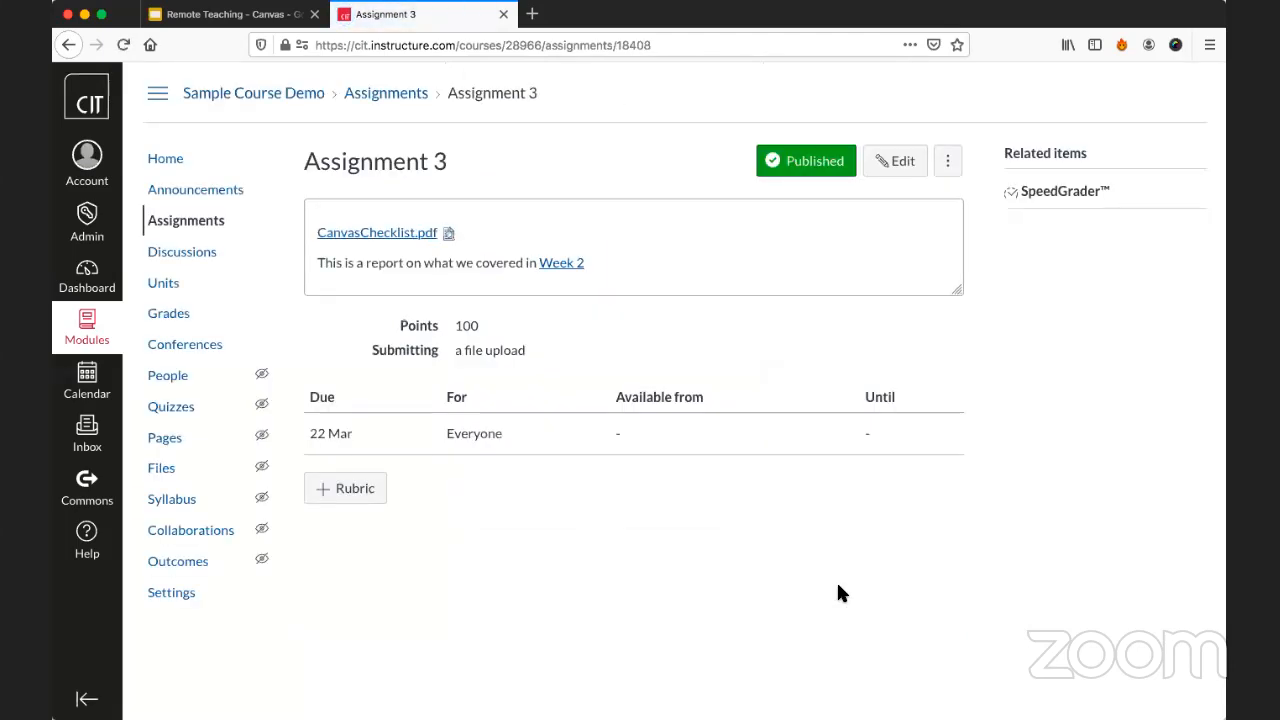
Switch the course to student view from its home page and open Assignment 3 from the assignments list.
left_click(215, 172)
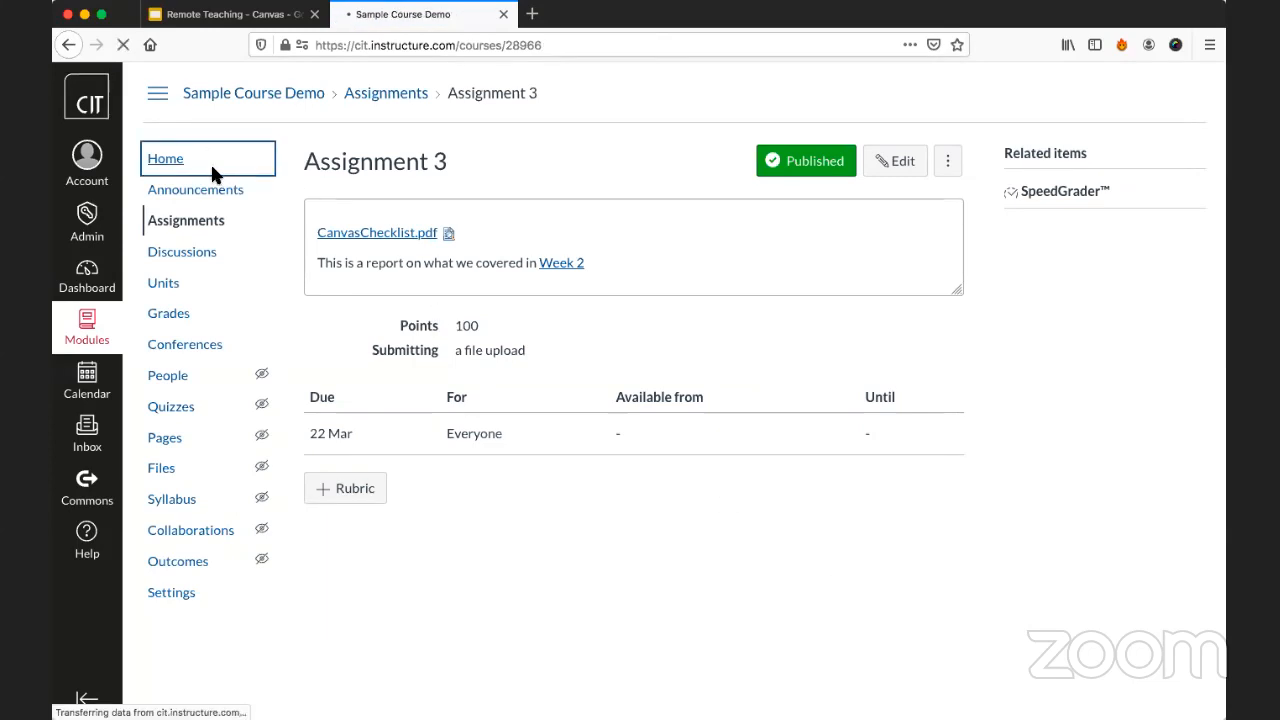
left_click(997, 341)
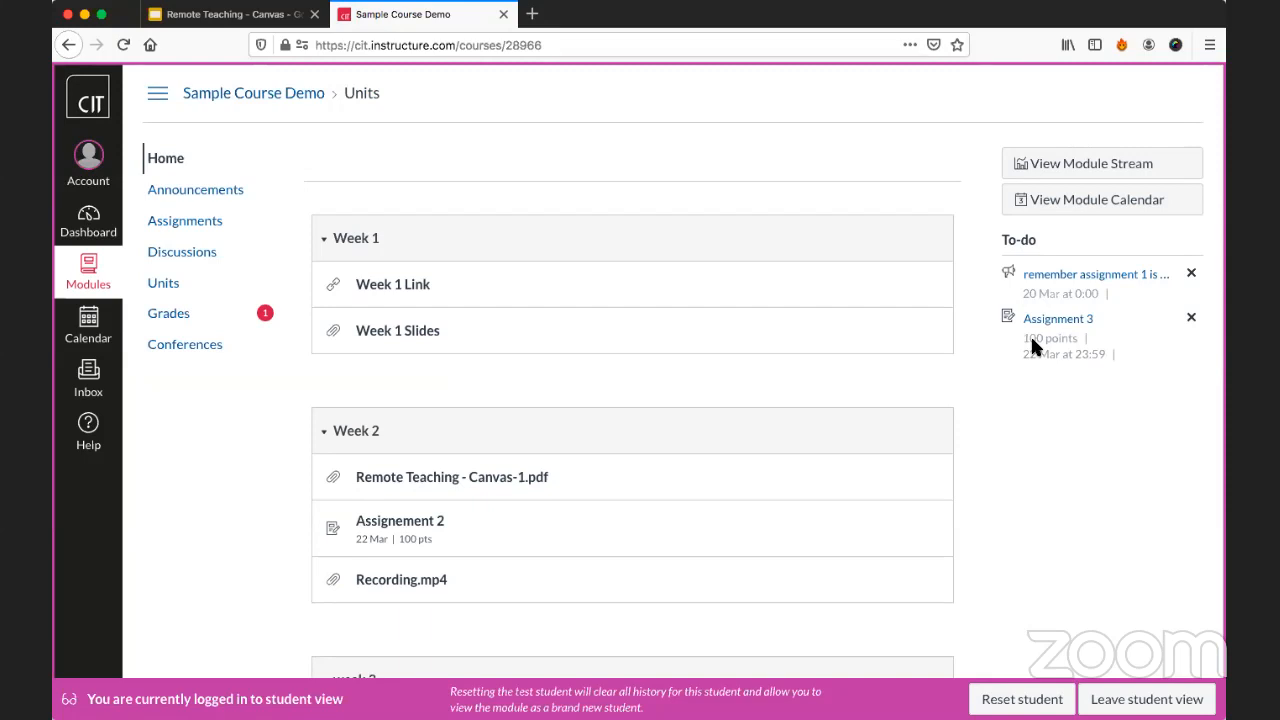
left_click(206, 223)
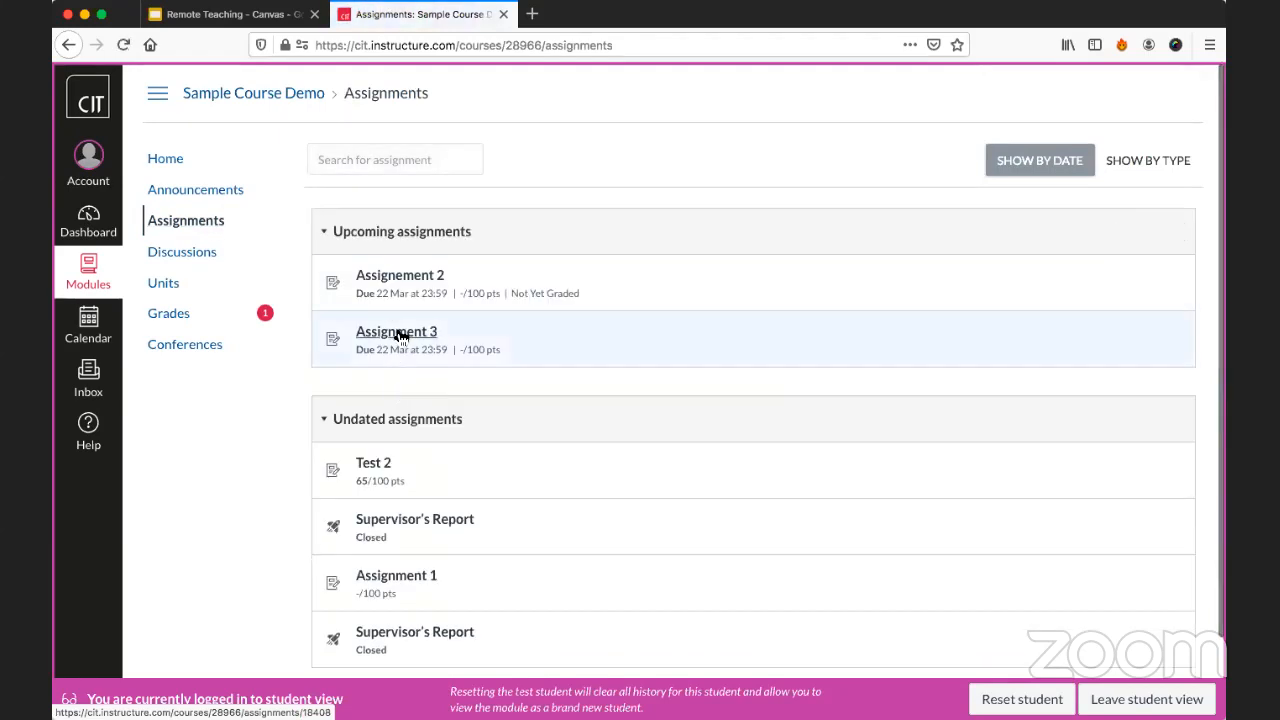
left_click(400, 335)
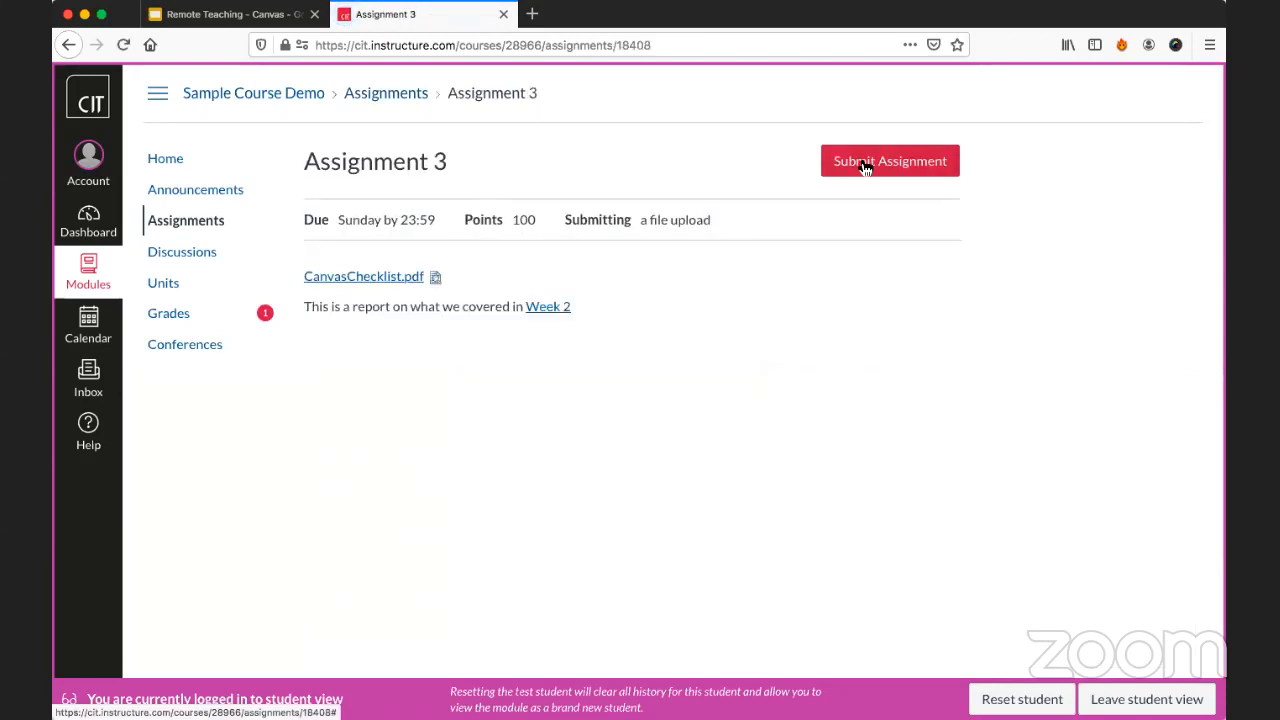
Submit Assignment 3 as the test student with the file 2020_outroscreen.png from the Downloads folder.
left_click(865, 165)
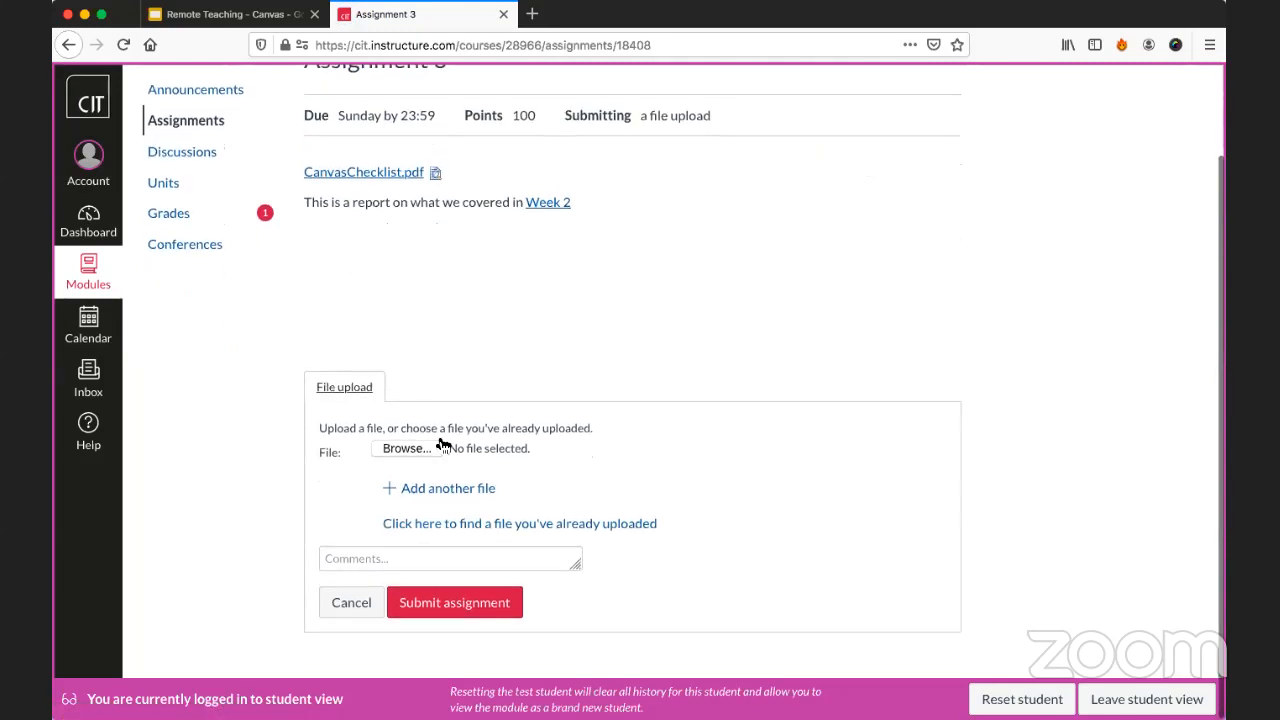
left_click(406, 449)
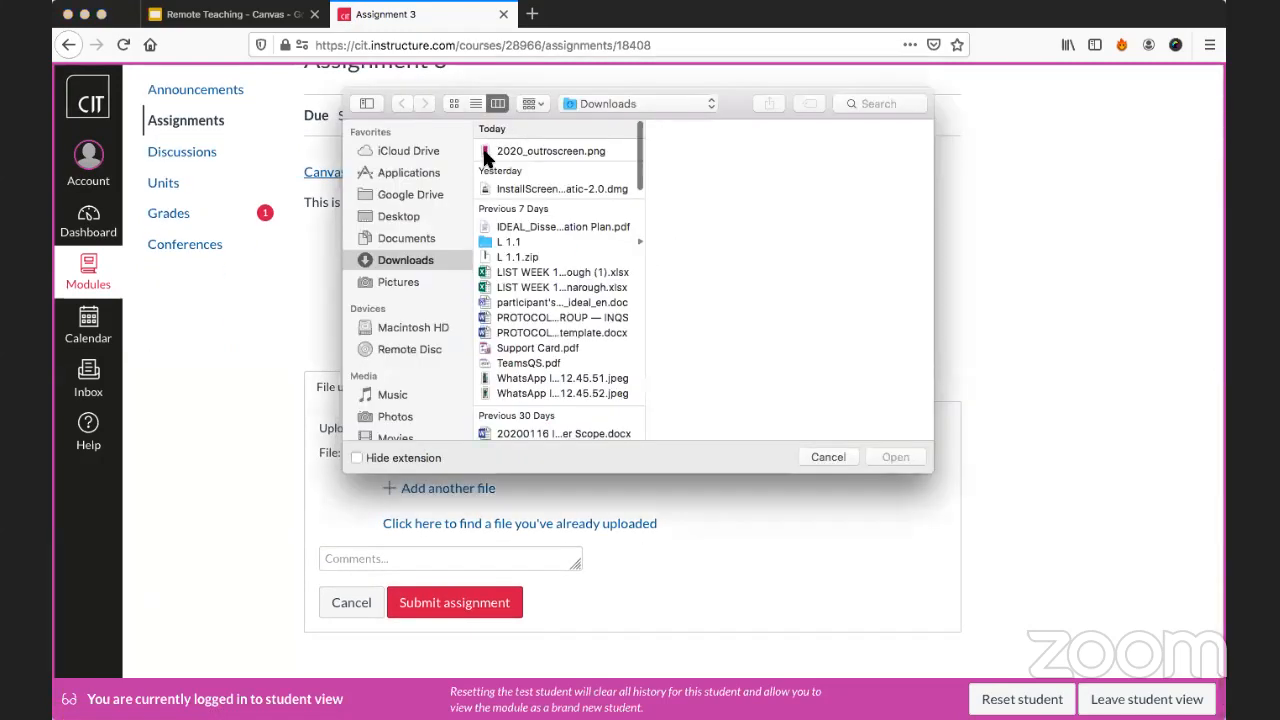
left_click(493, 150)
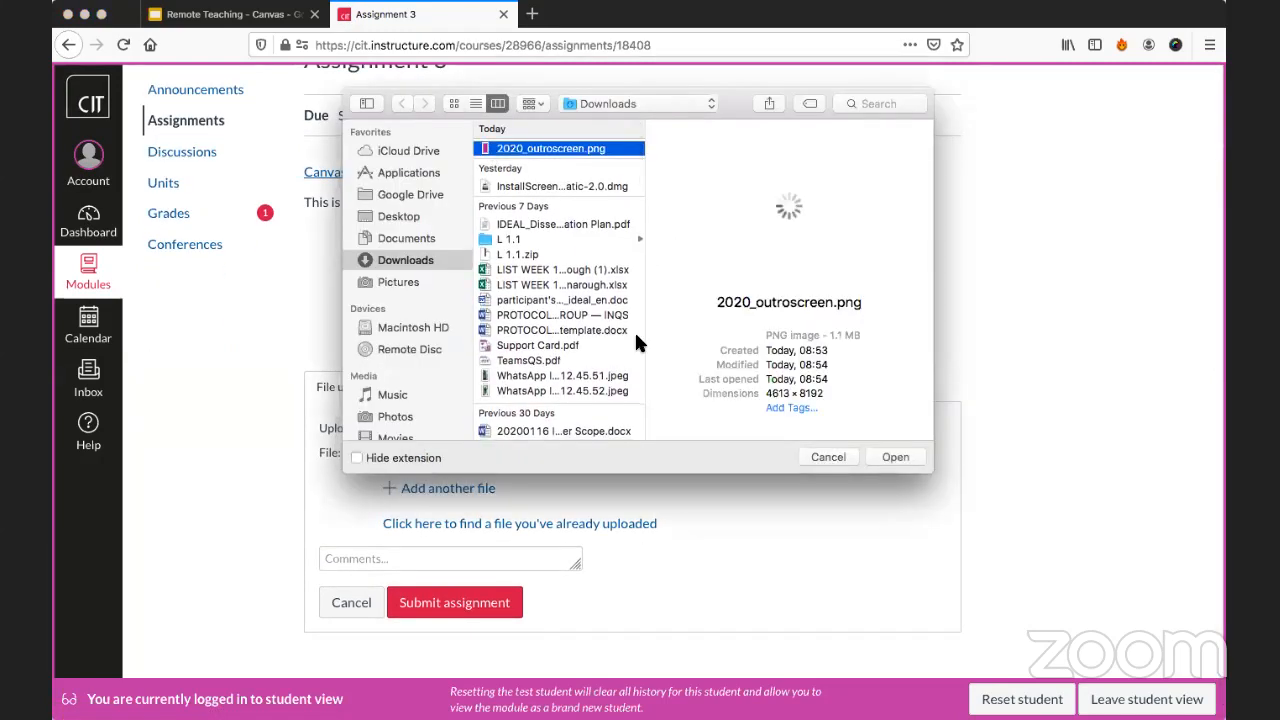
left_click(924, 458)
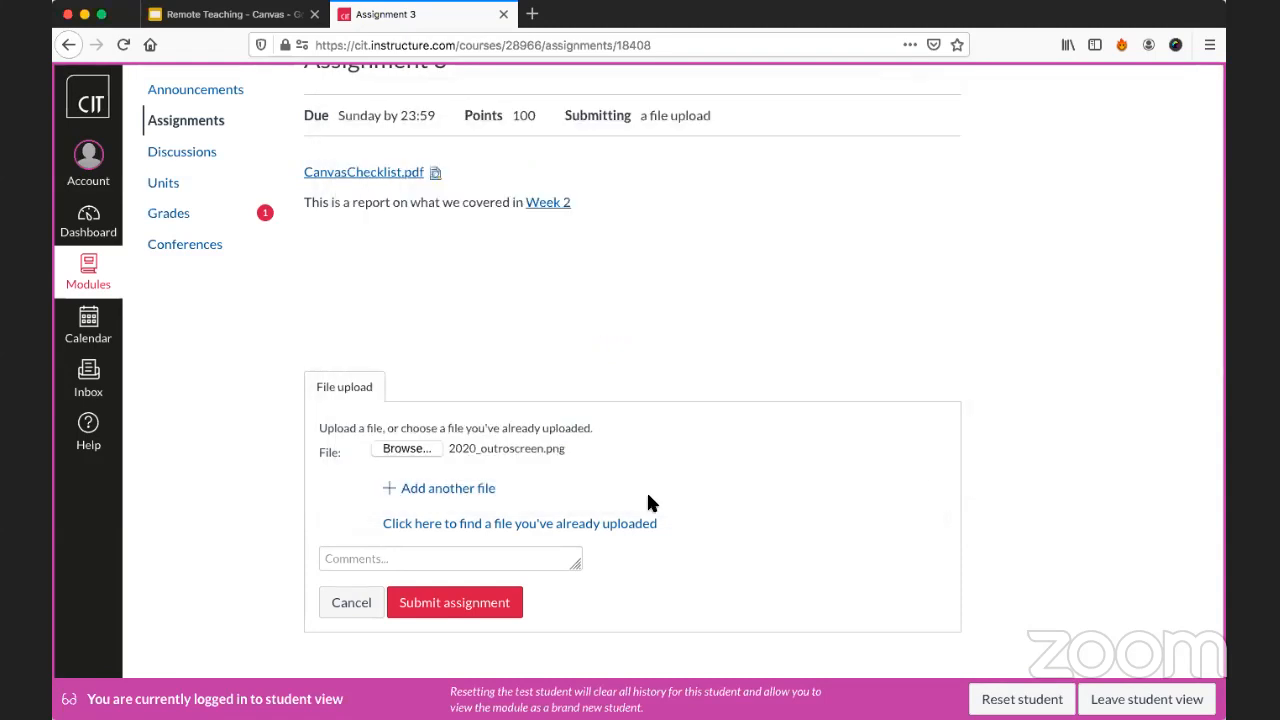
left_click(456, 602)
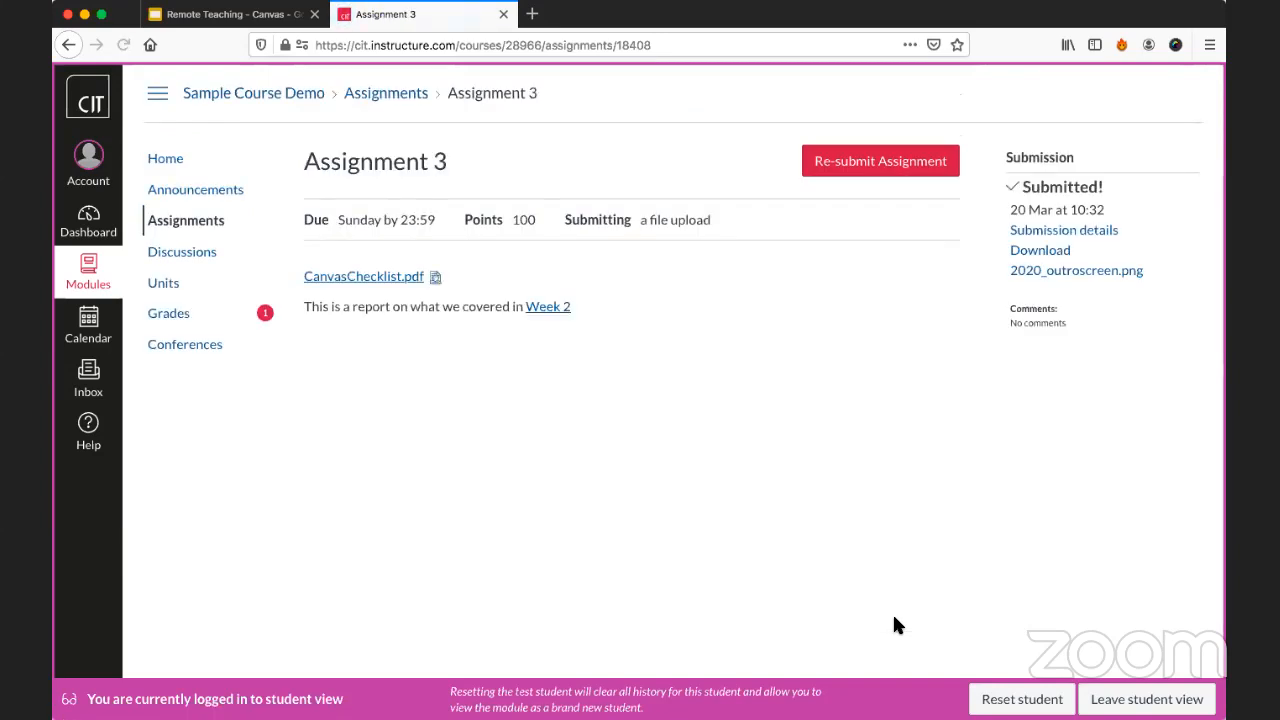
Leave student view and open Assignment 3 in SpeedGrader to look through the test student's submitted file.
left_click(1147, 699)
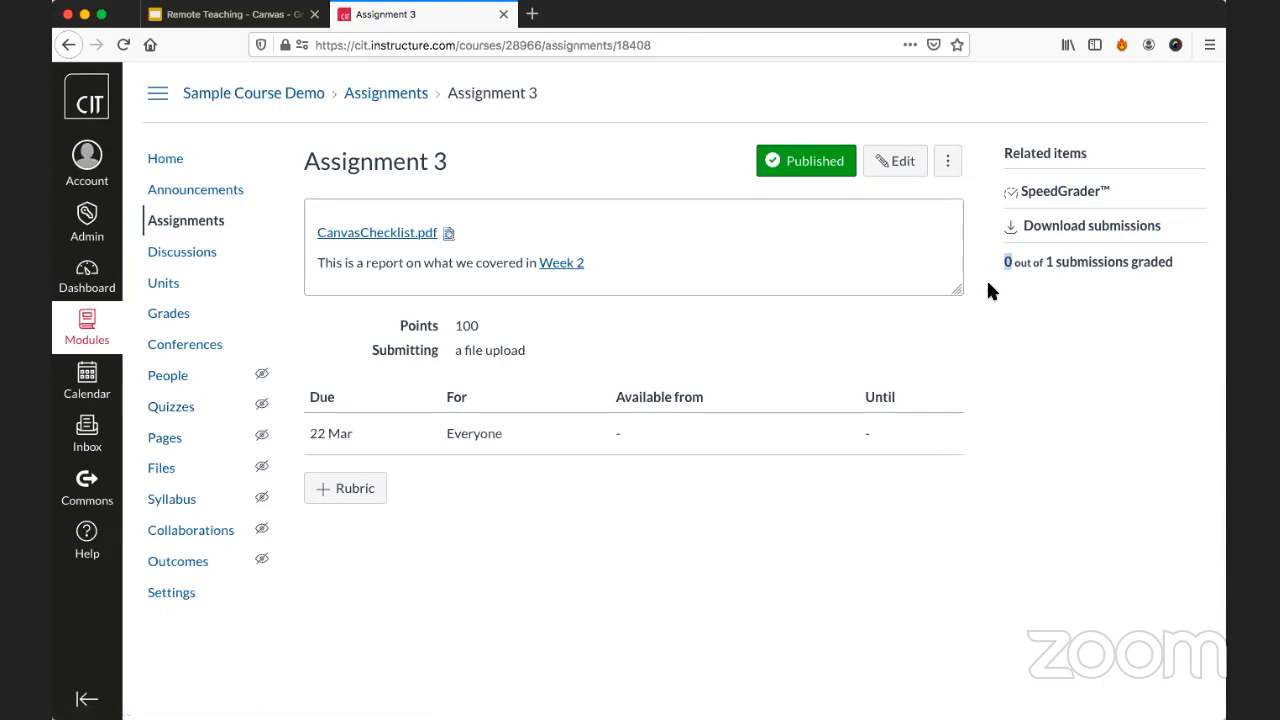
left_click(1010, 265)
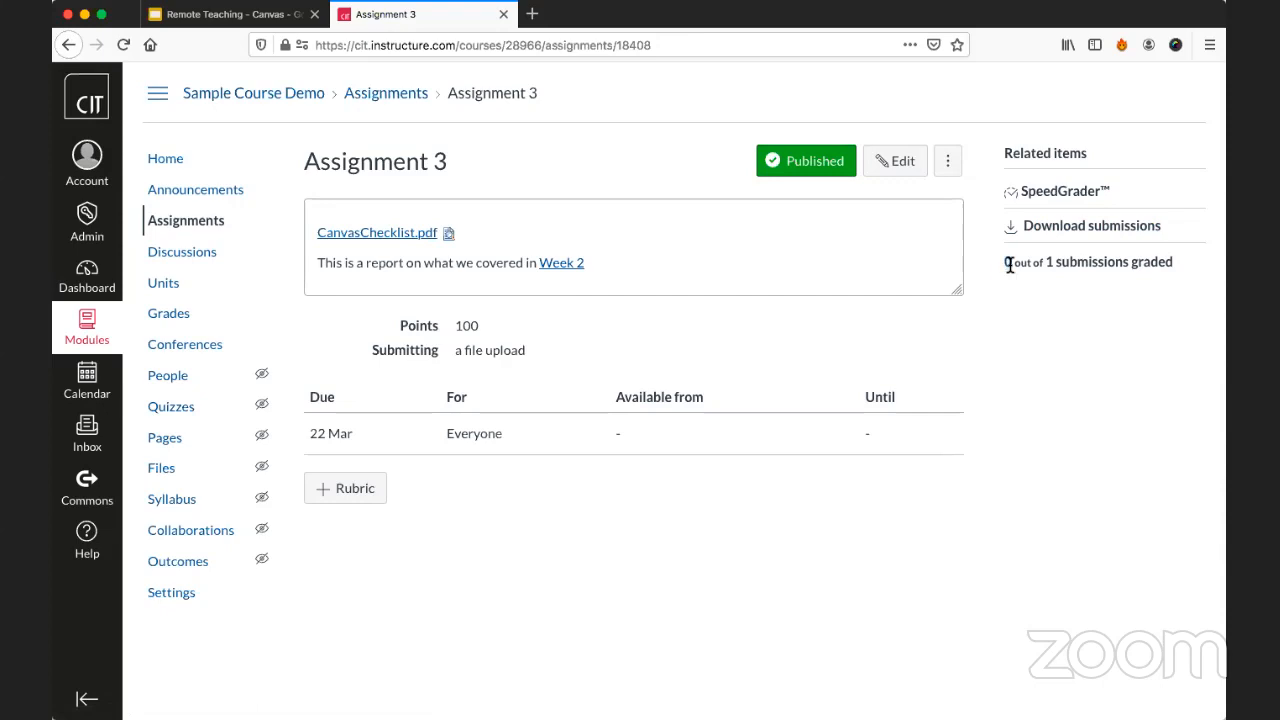
left_click(1052, 192)
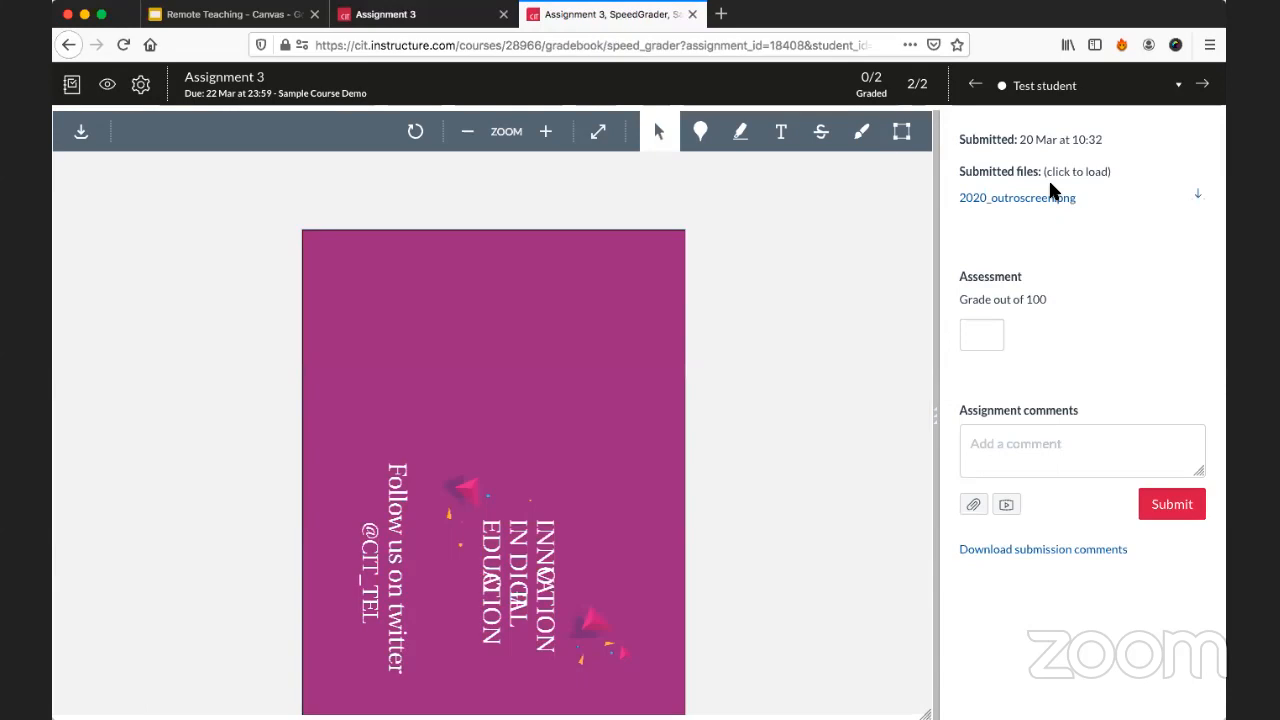
scroll(920, 240, "down", 2)
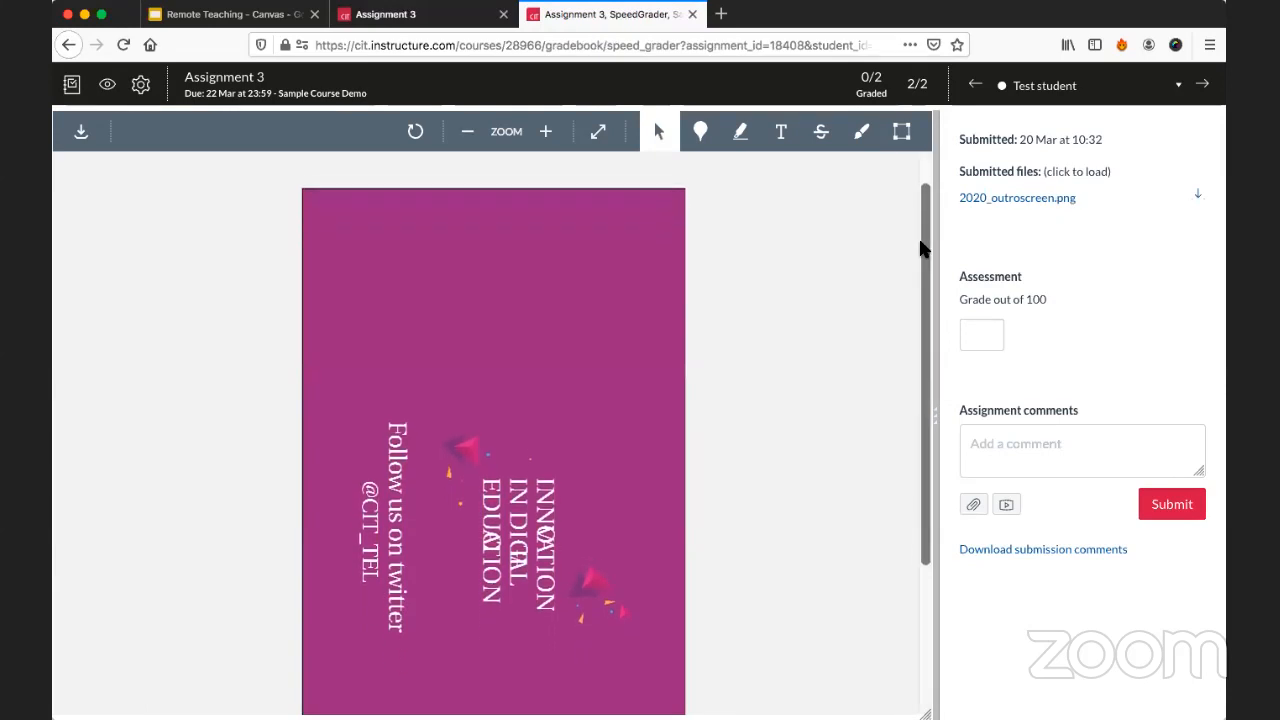
scroll(920, 241, "down", 5)
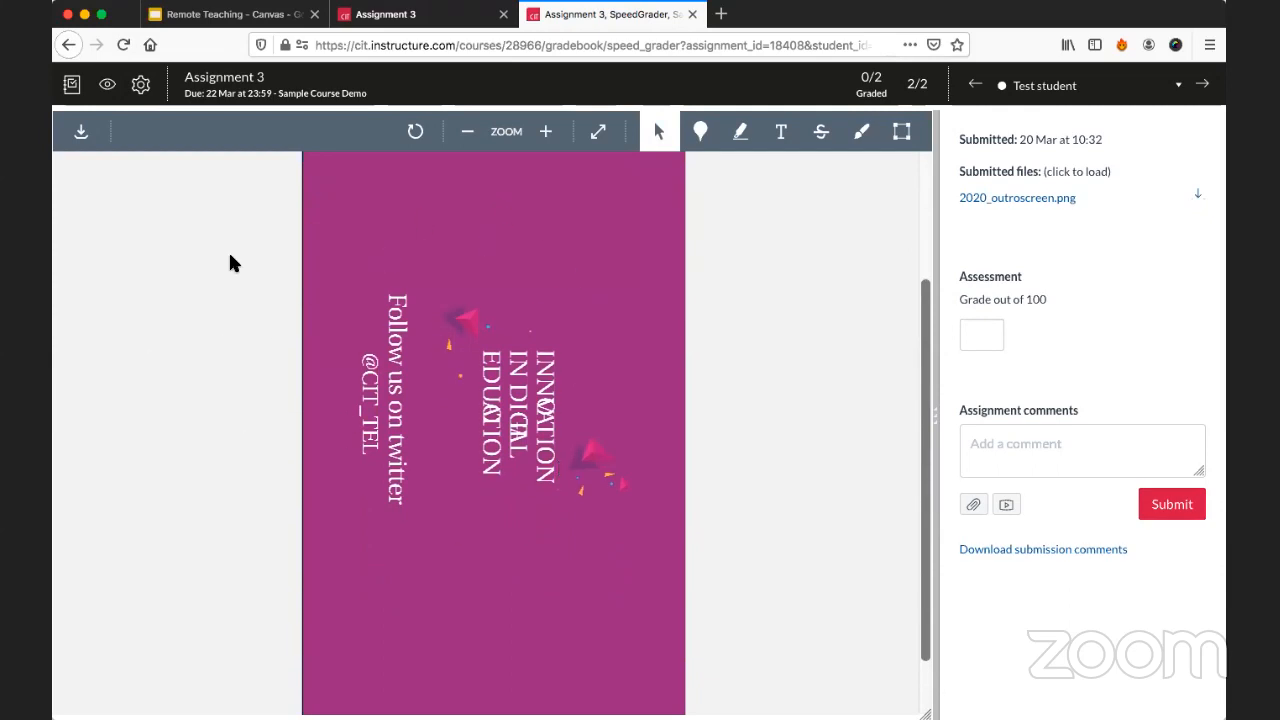
scroll(391, 318, "up", 5)
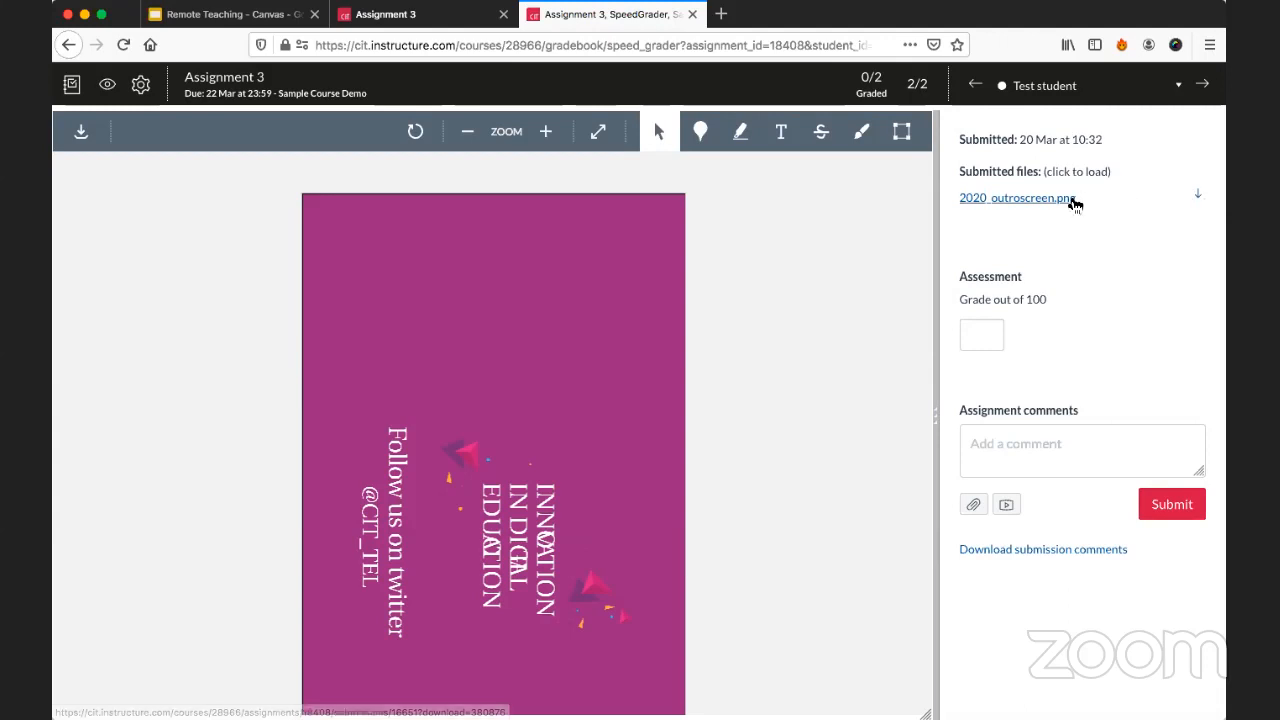
Grade the test student's submission 65 out of 100 and write the assignment comment "Overall very good work,".
left_click(974, 326)
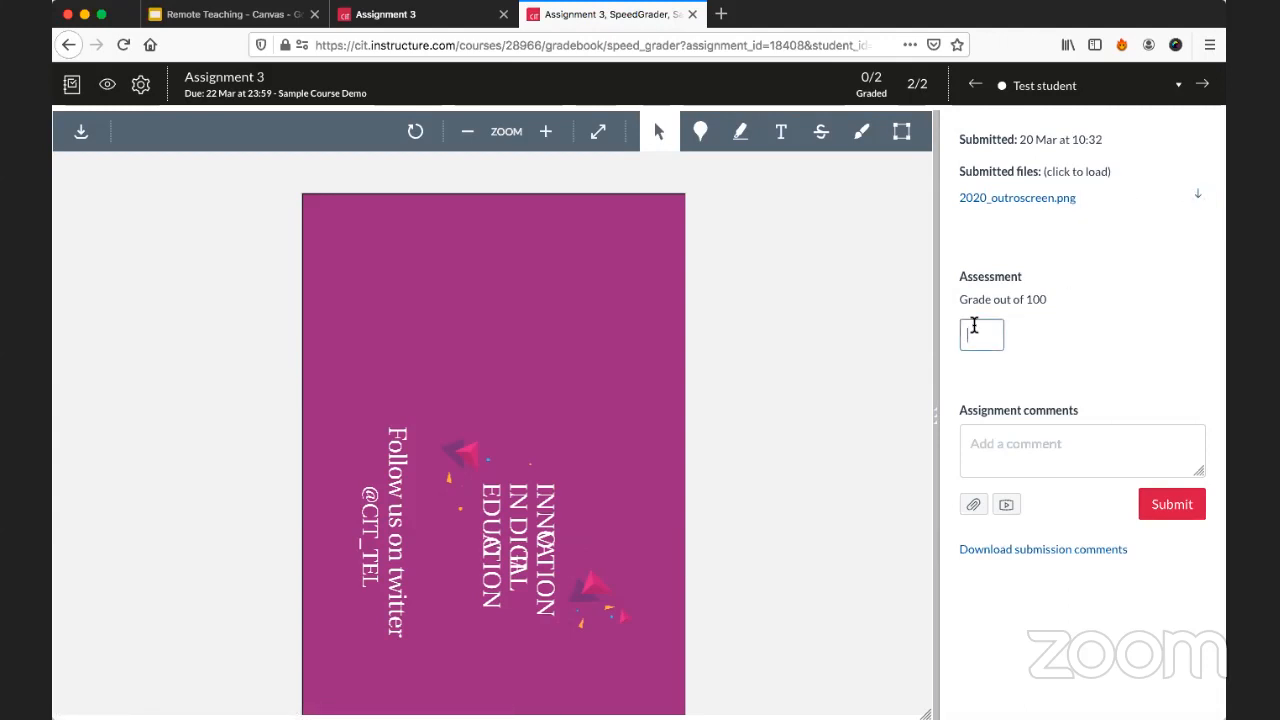
type("65")
left_click(1024, 444)
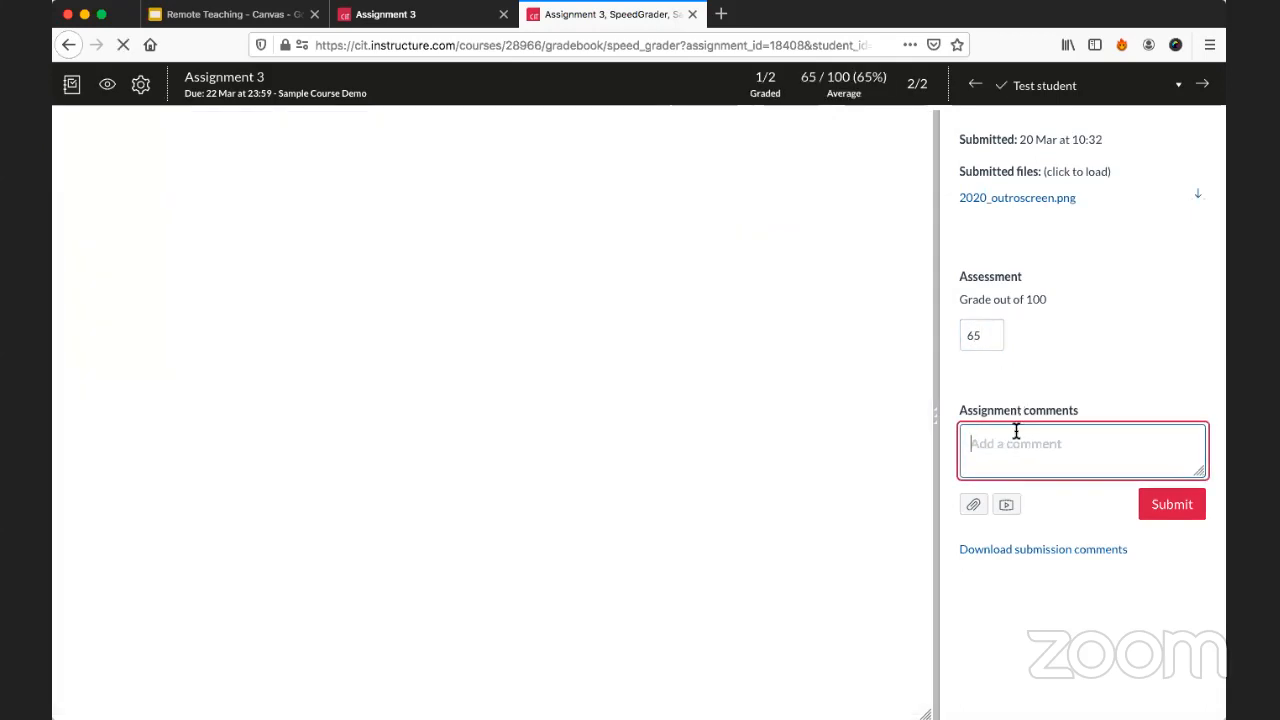
type("Overall")
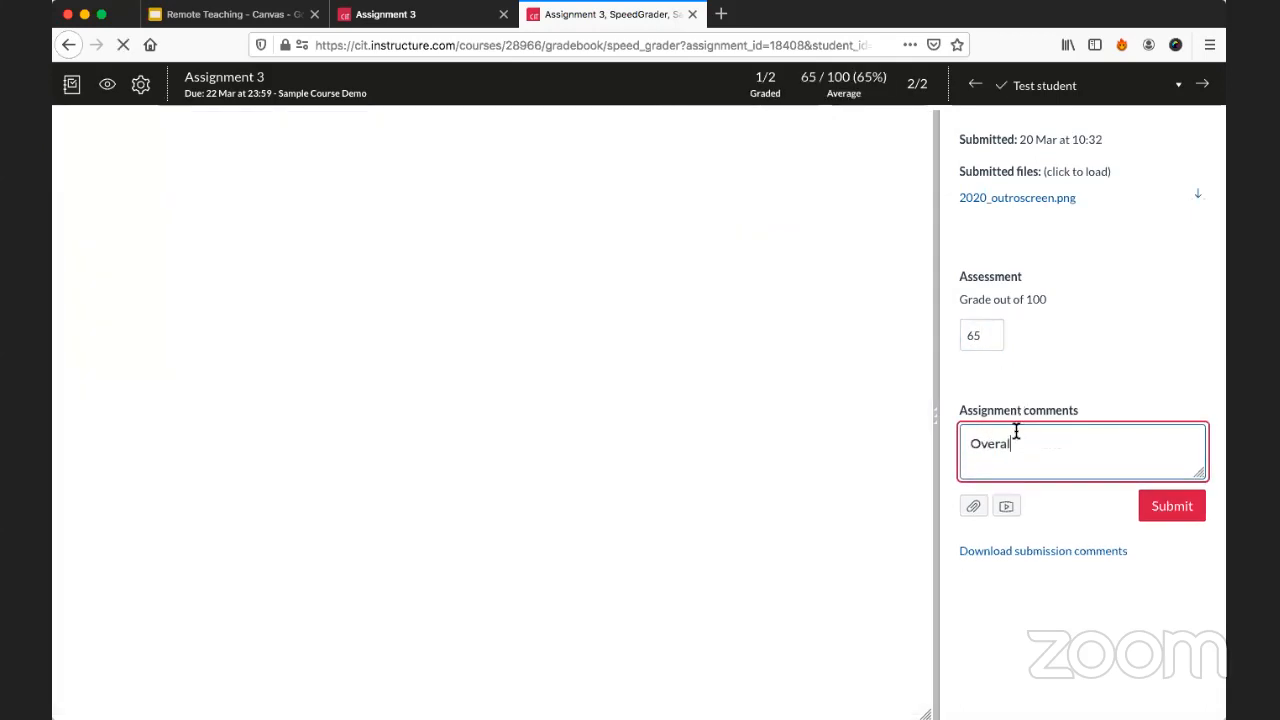
type(" very good work,")
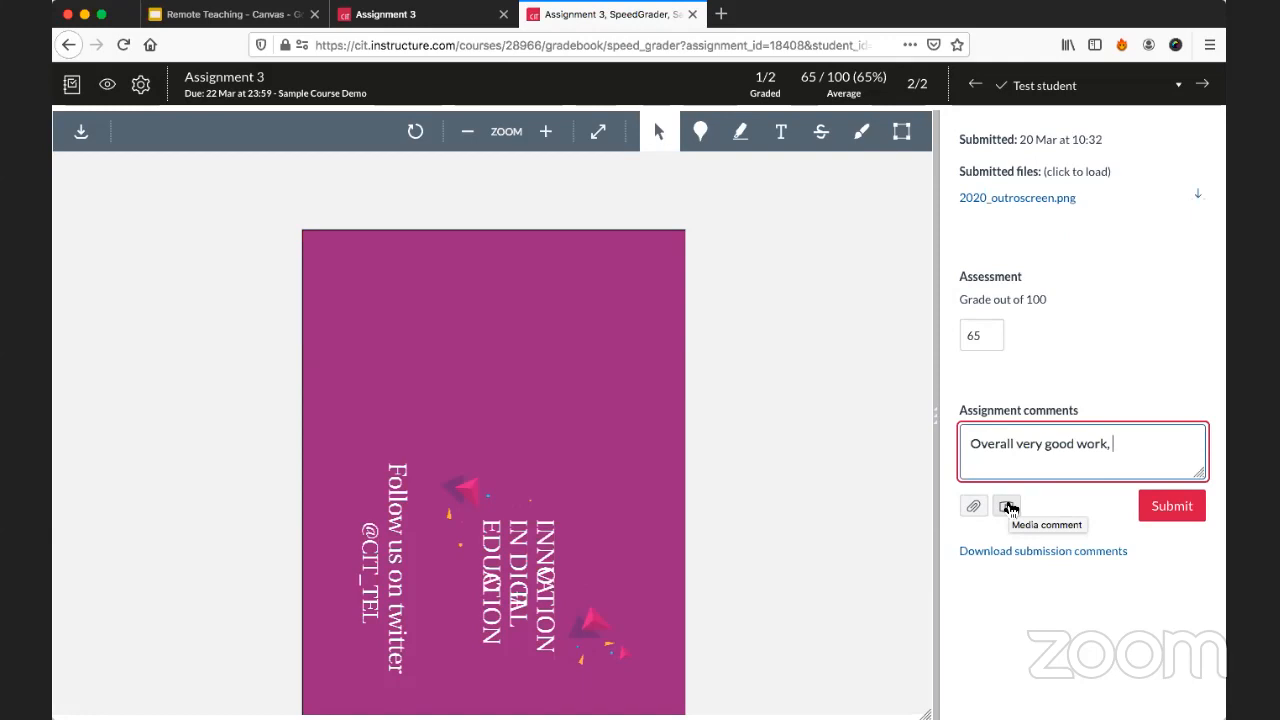
Start a media comment with camera and microphone access allowed, and switch its webcam setting to No Video with External Microphone.
left_click(1007, 507)
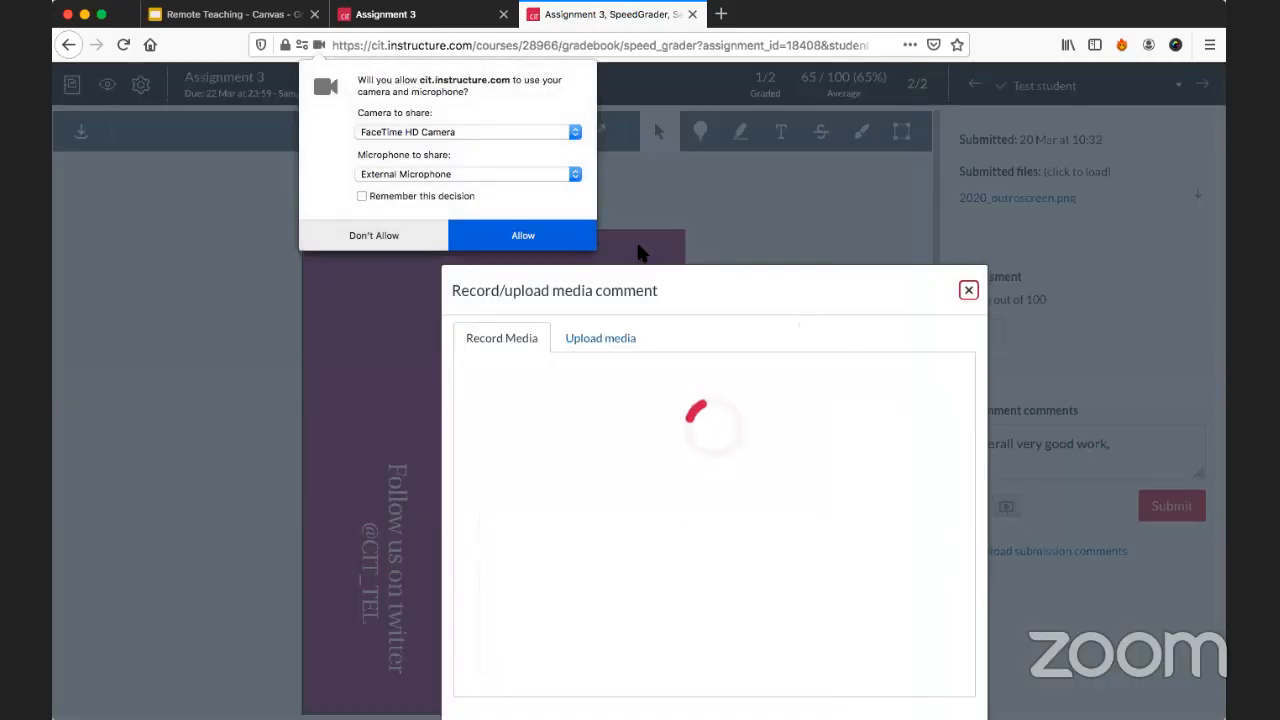
left_click(479, 134)
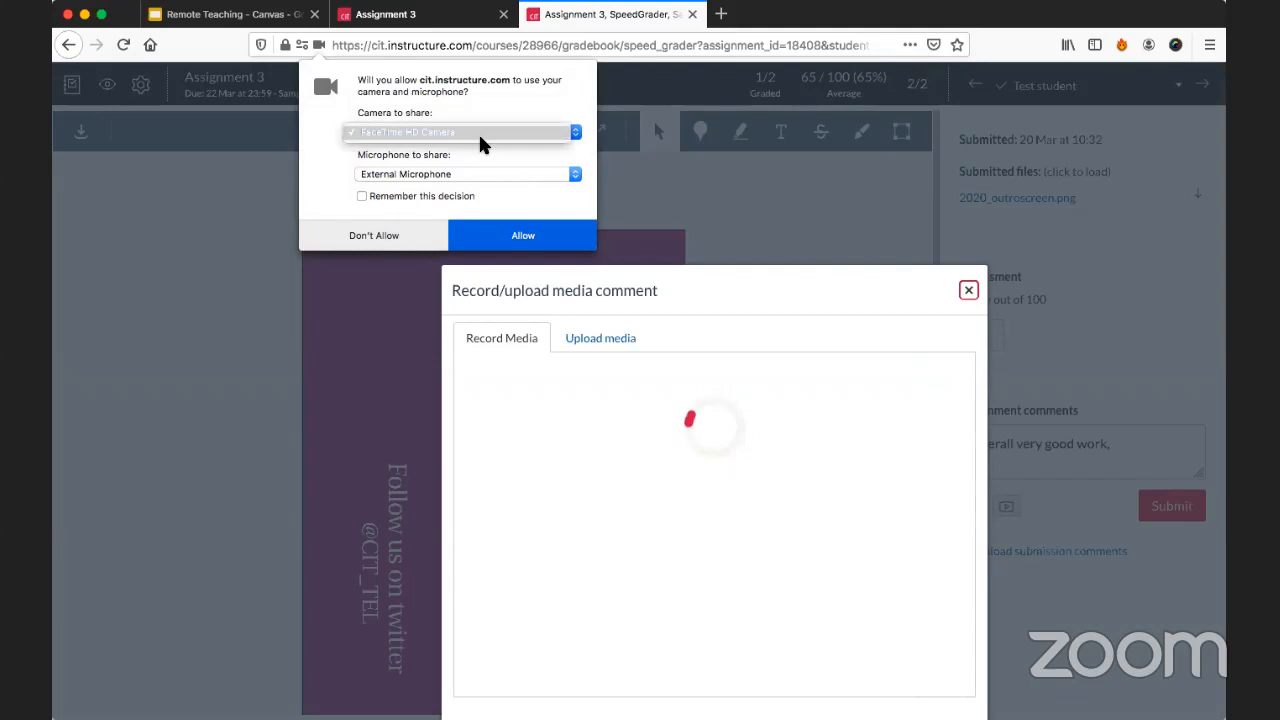
left_click(478, 132)
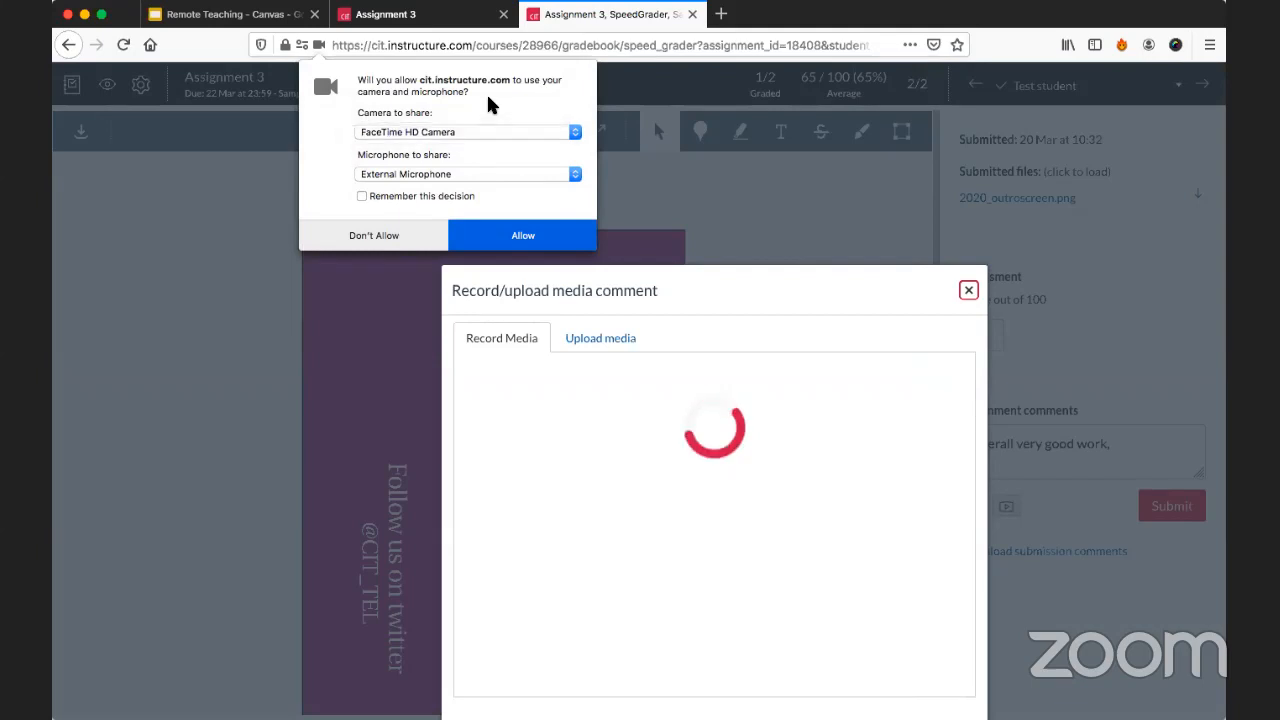
left_click(503, 232)
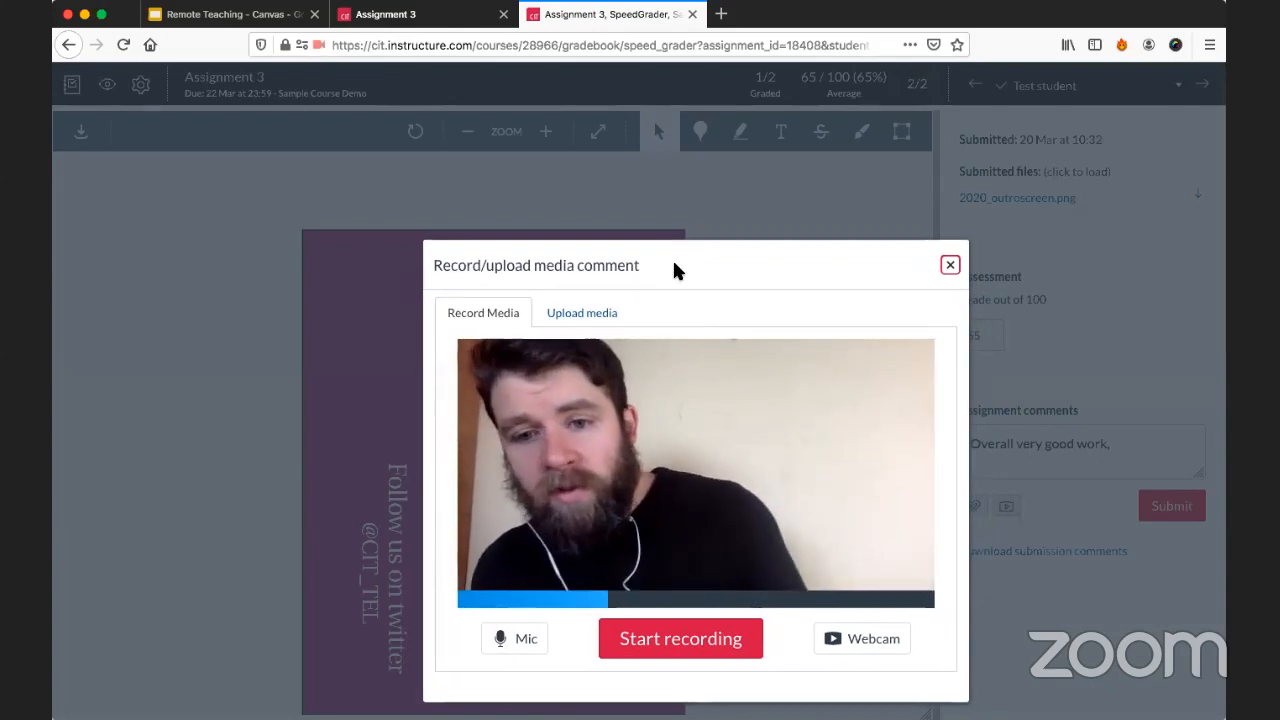
left_click(851, 648)
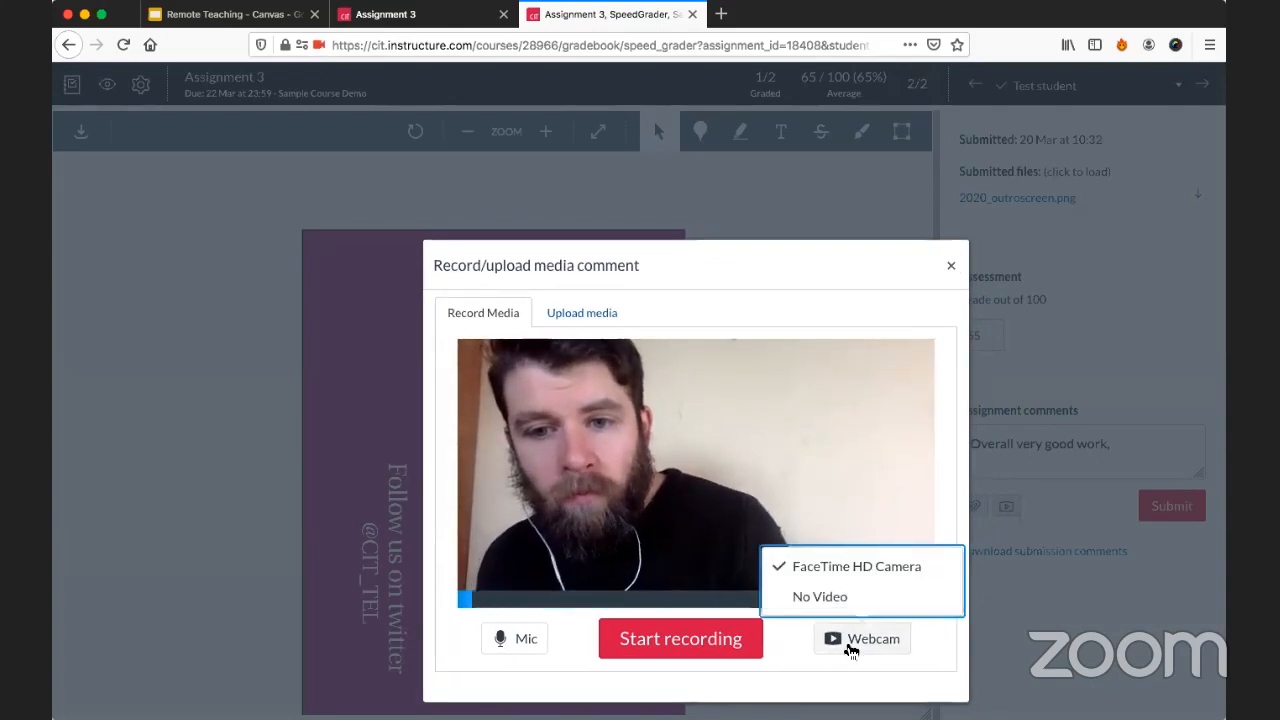
left_click(834, 601)
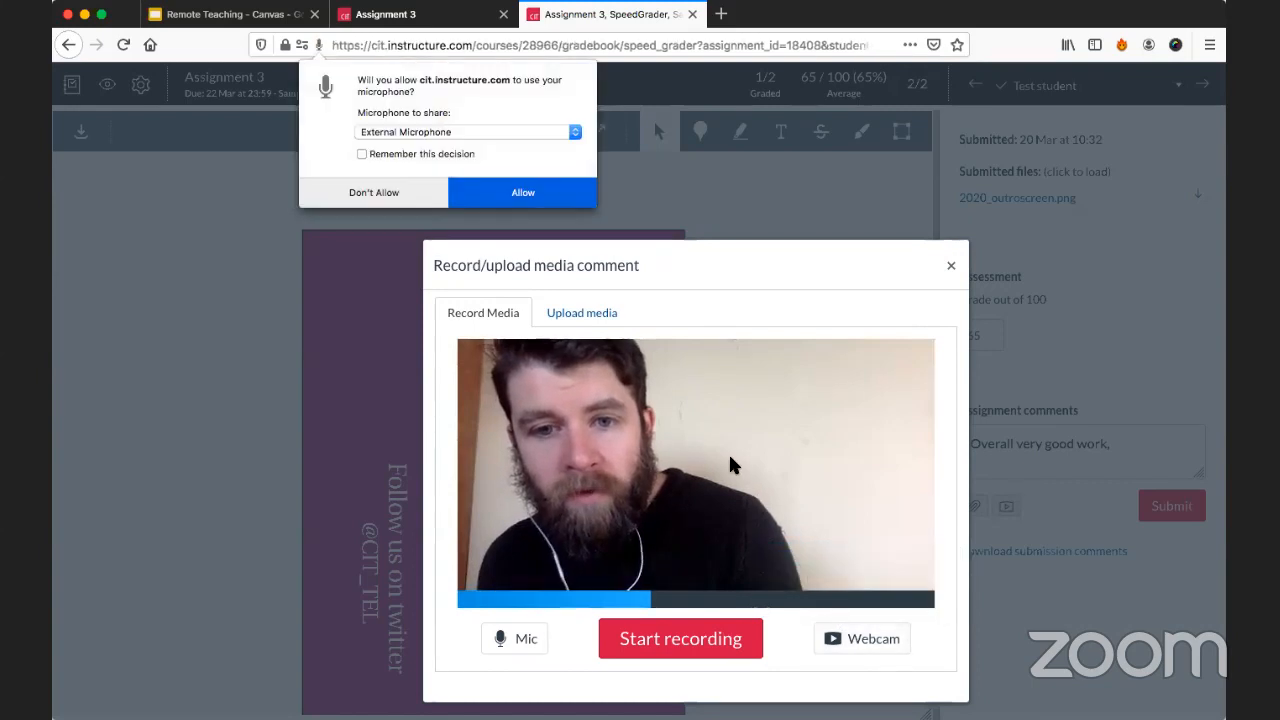
left_click(540, 190)
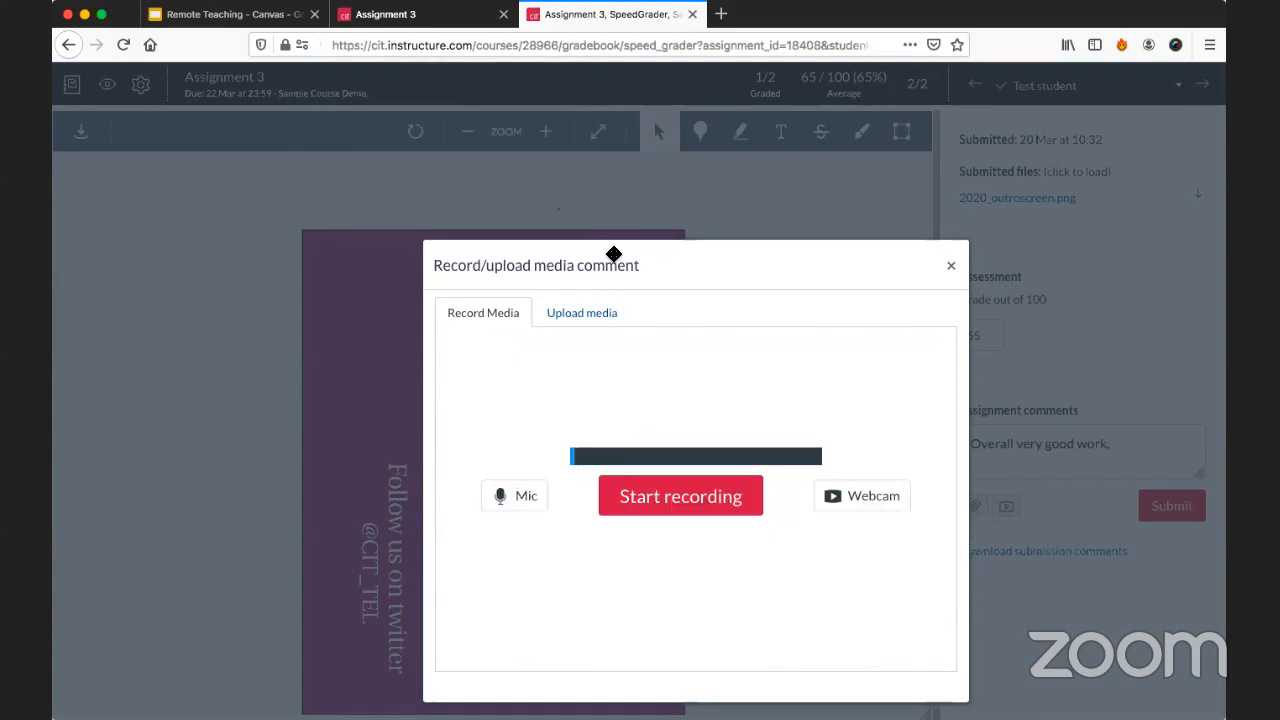
Record a short audio-only media comment and save it to the test student's submission.
left_click_drag(614, 251, 564, 154)
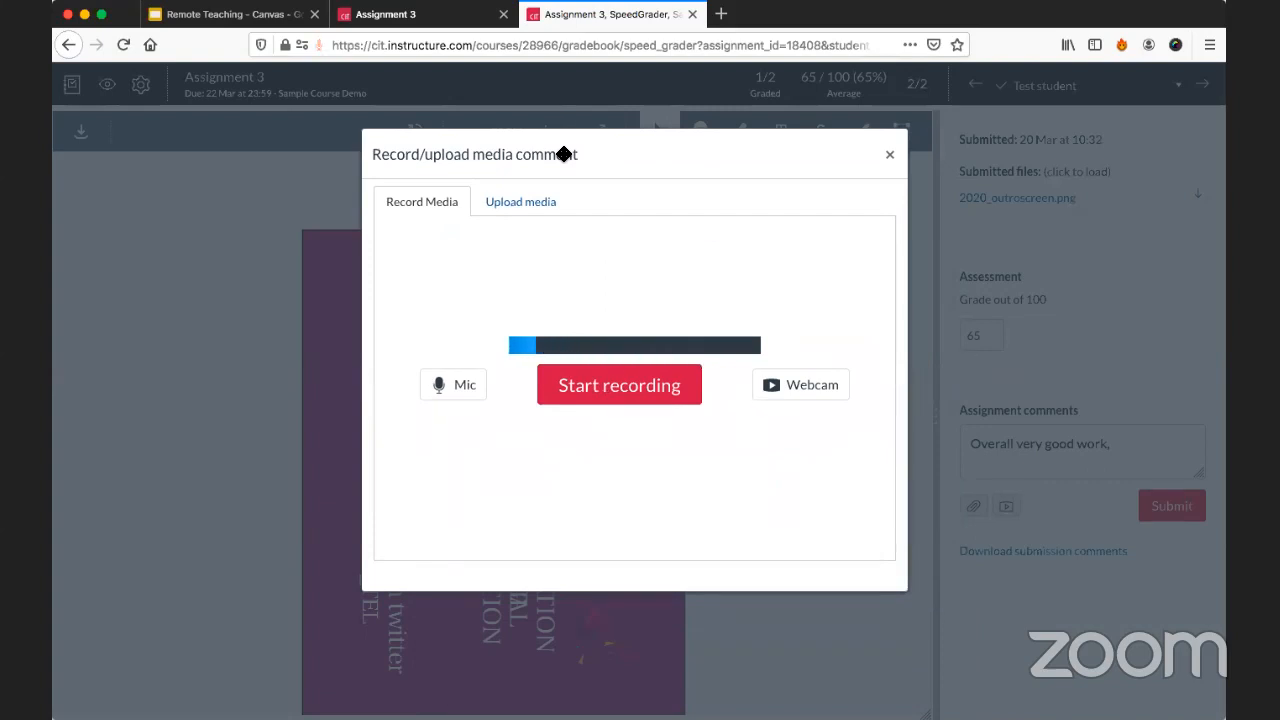
left_click(588, 401)
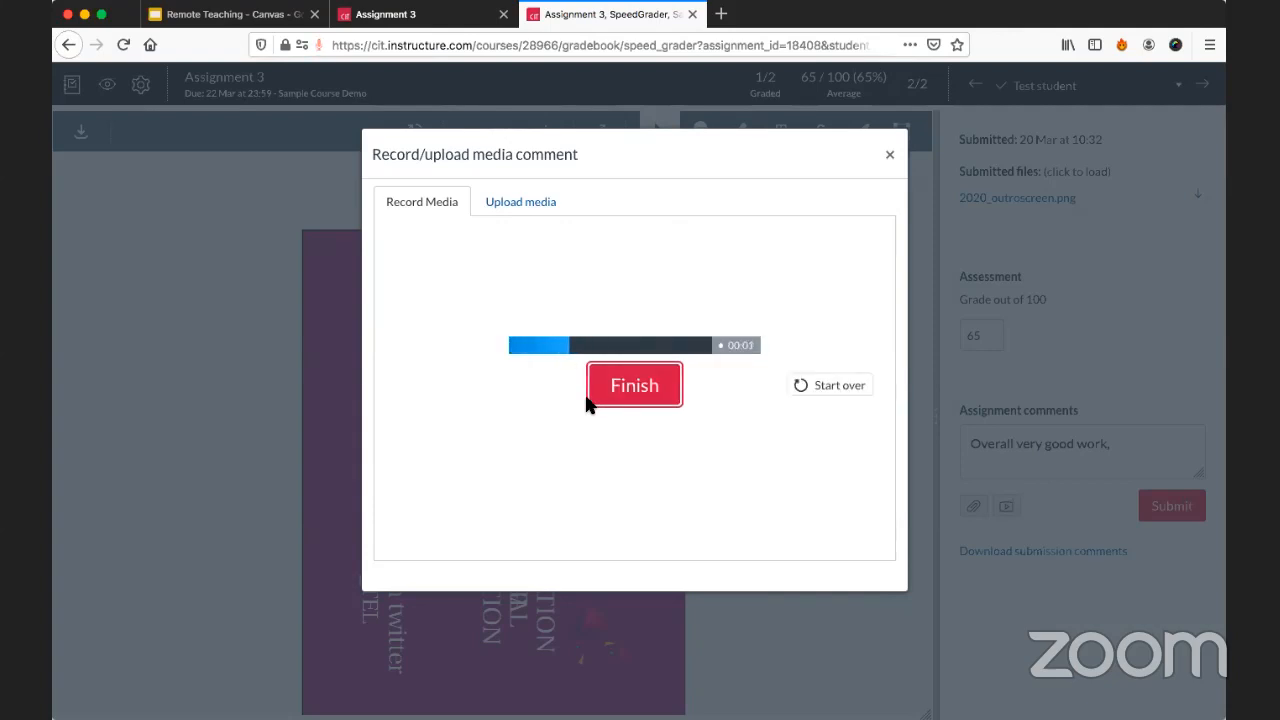
left_click(632, 397)
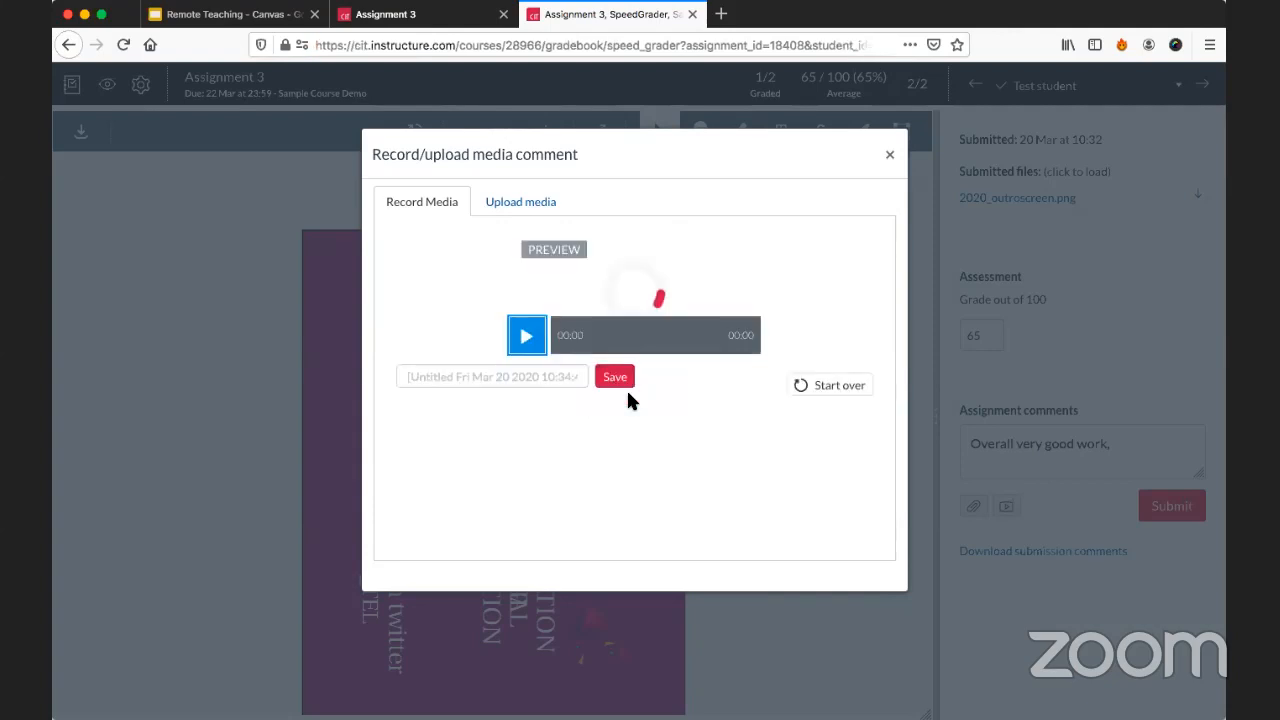
left_click(620, 381)
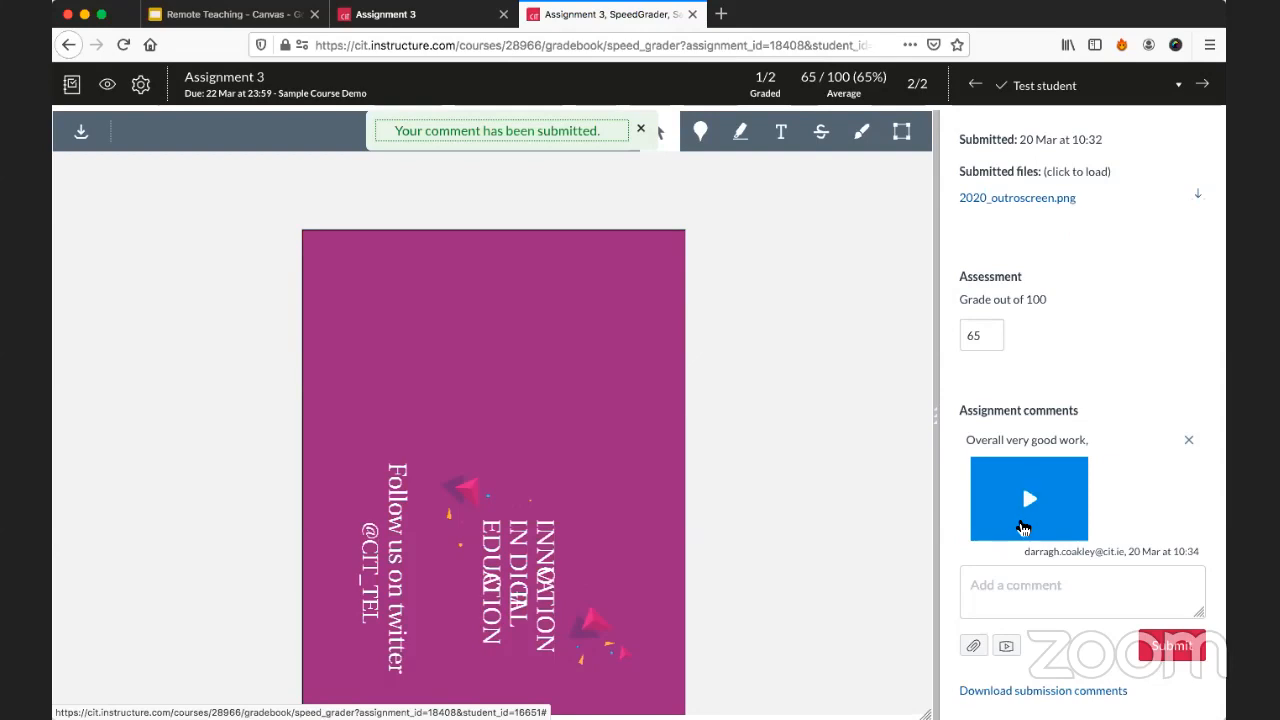
Write "Very good" as another assignment comment and dismiss the submitted-comment notification.
left_click(1014, 583)
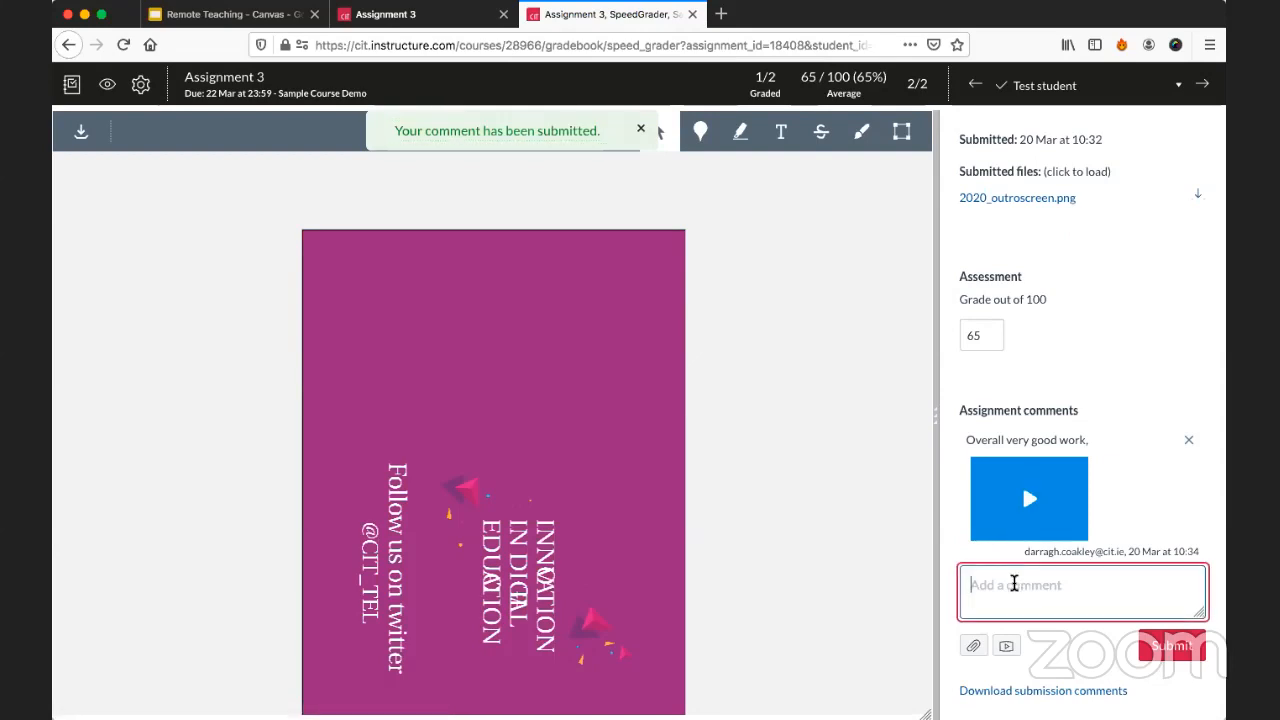
type("Very ")
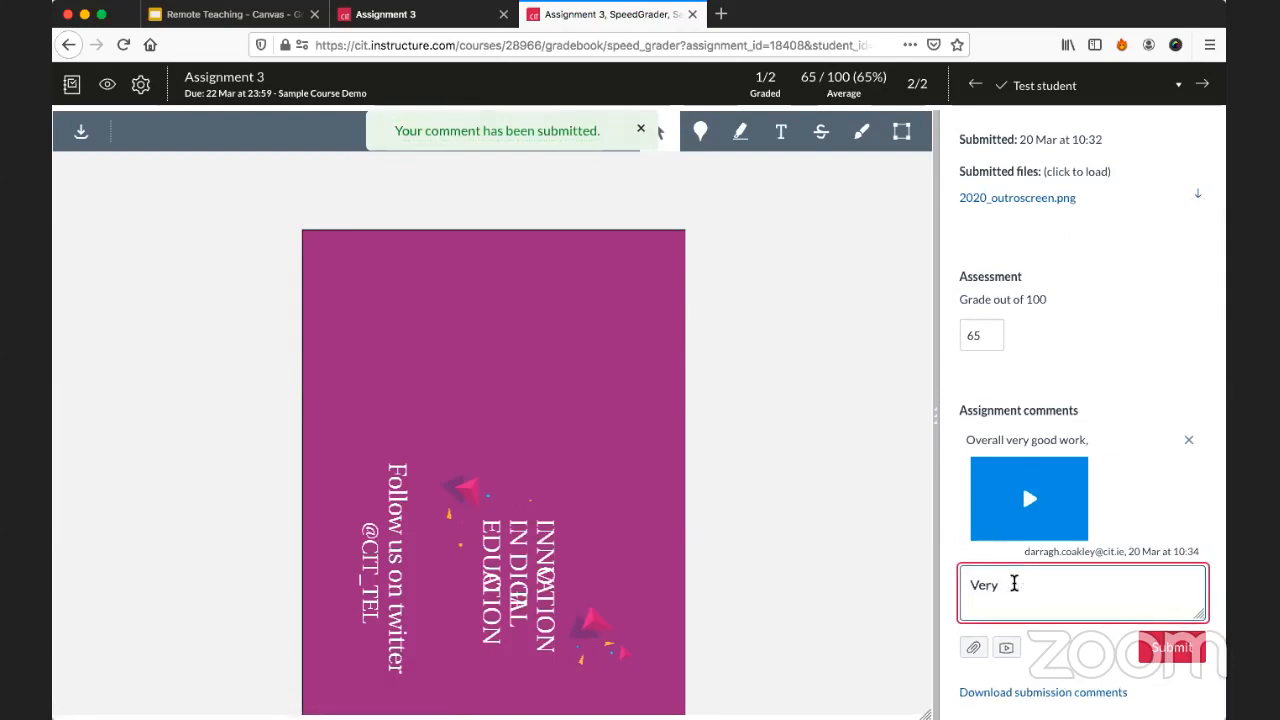
type("good")
left_click(642, 129)
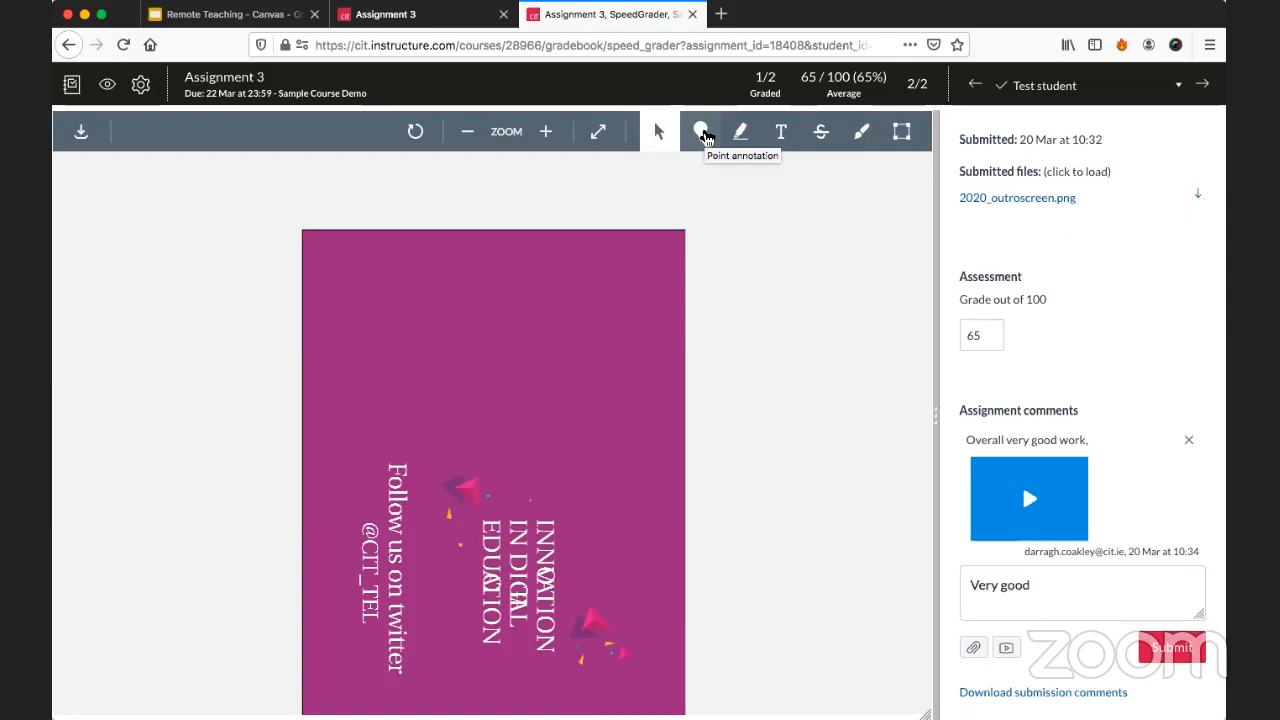
Place a blue point annotation at the start of "Follow us on twitter" with the comment "Very good introduction..".
left_click(701, 132)
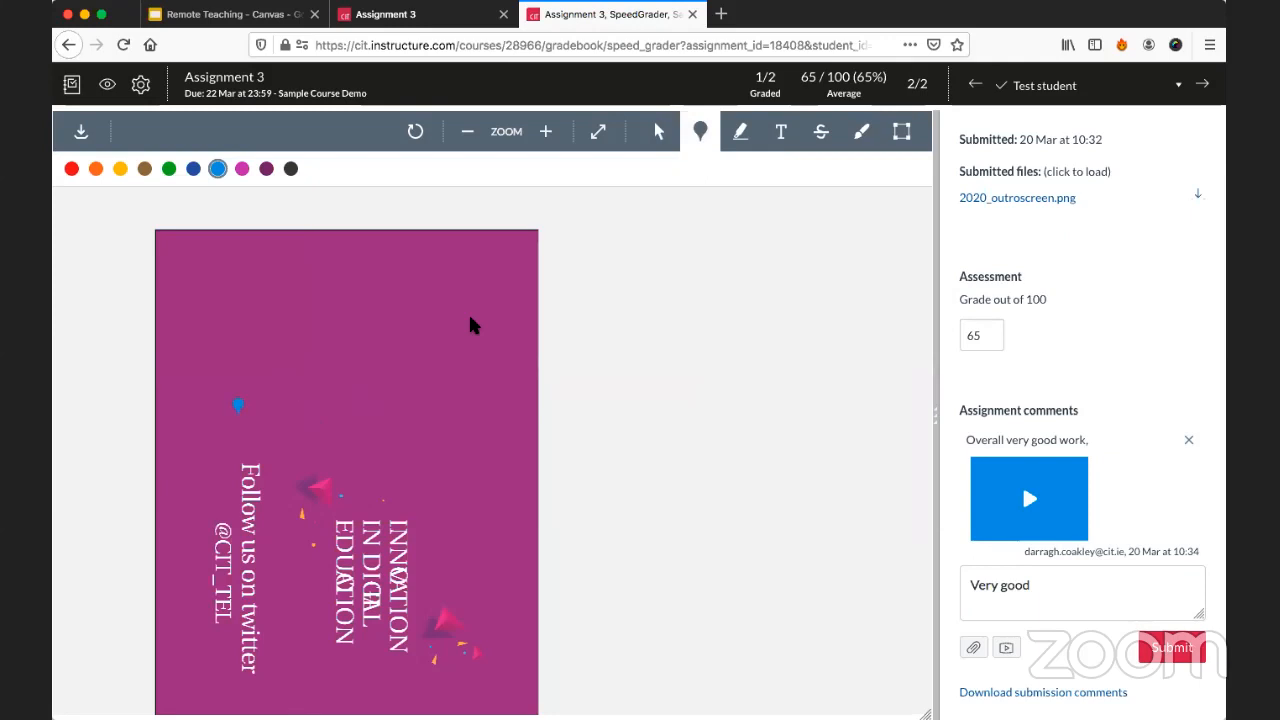
scroll(257, 462, "down", 1)
scroll(257, 462, "down", 3)
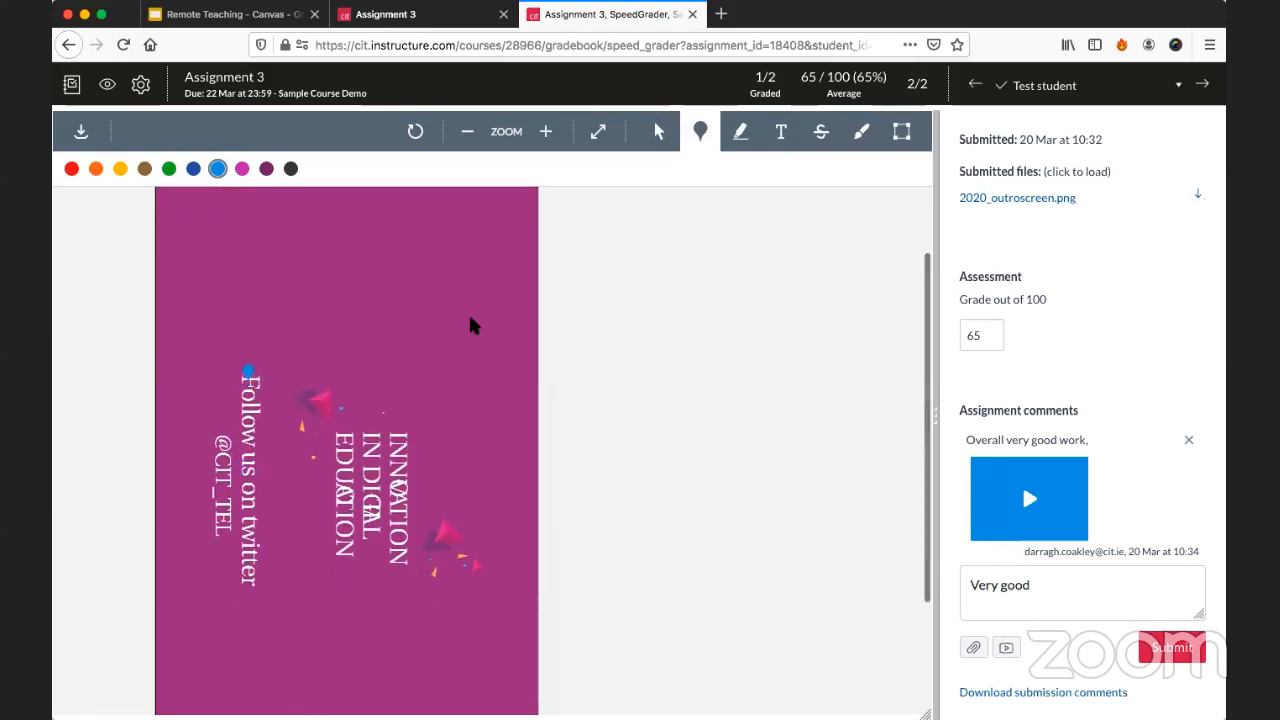
left_click(248, 371)
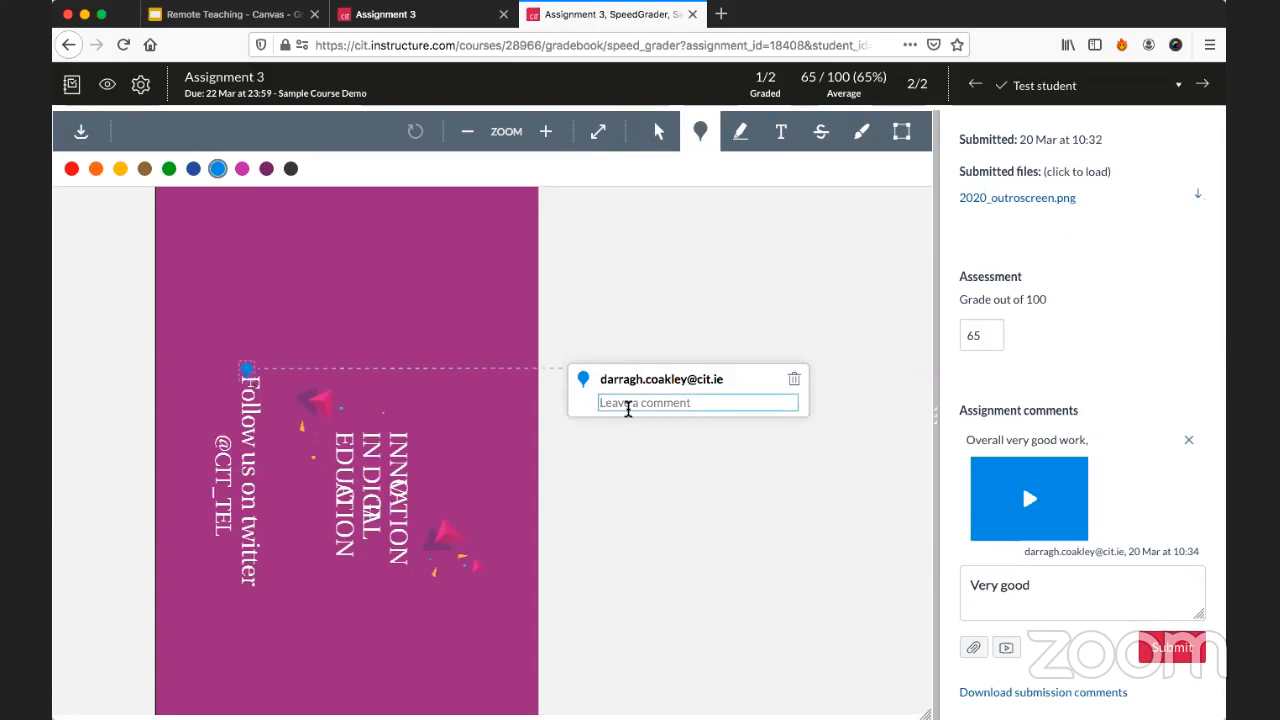
type("Very good intr")
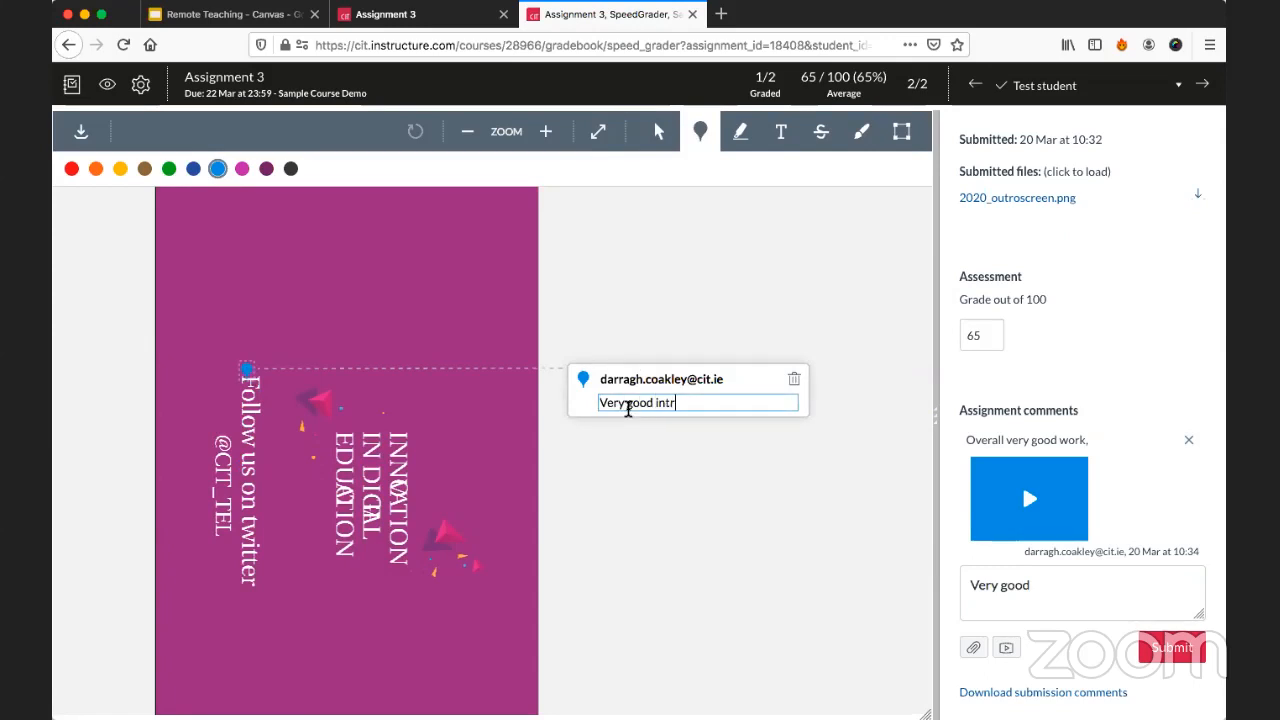
type("oduction..")
left_click(686, 300)
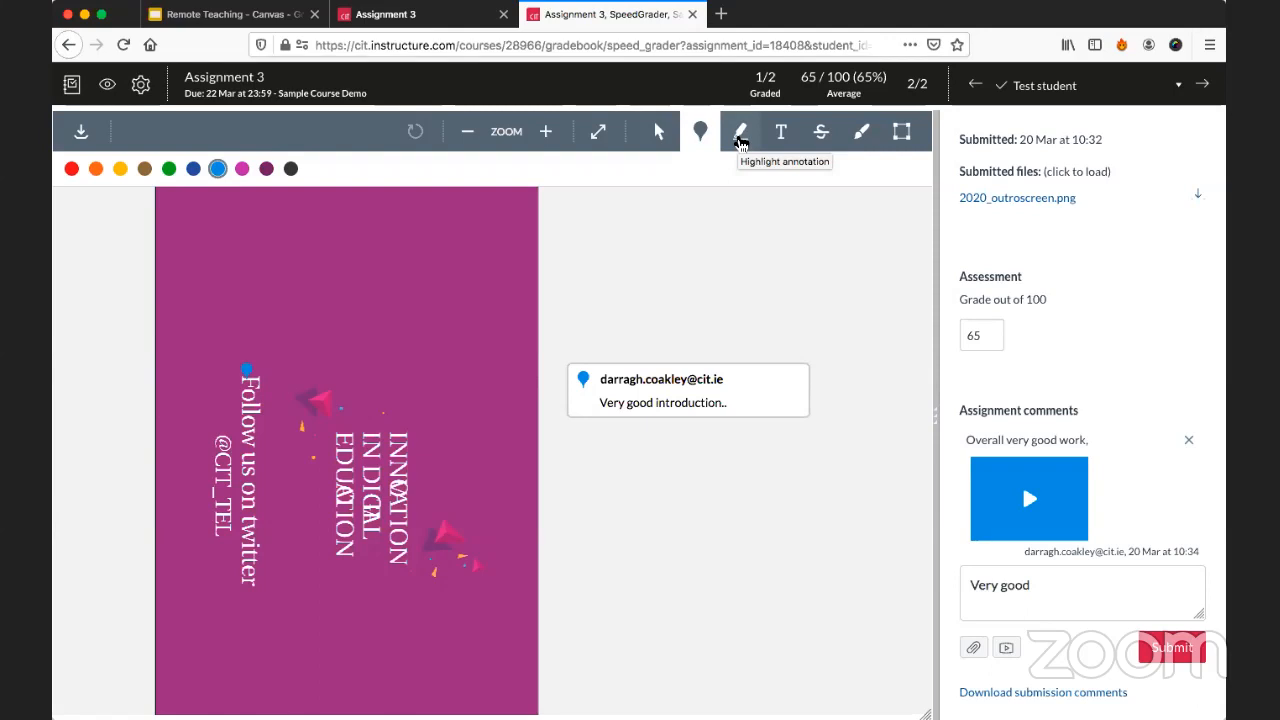
Circle the title text in the submitted image with a thin blue free draw annotation and comment "Watch out for XYZ" on it.
left_click(740, 140)
scroll(655, 311, "down", 1)
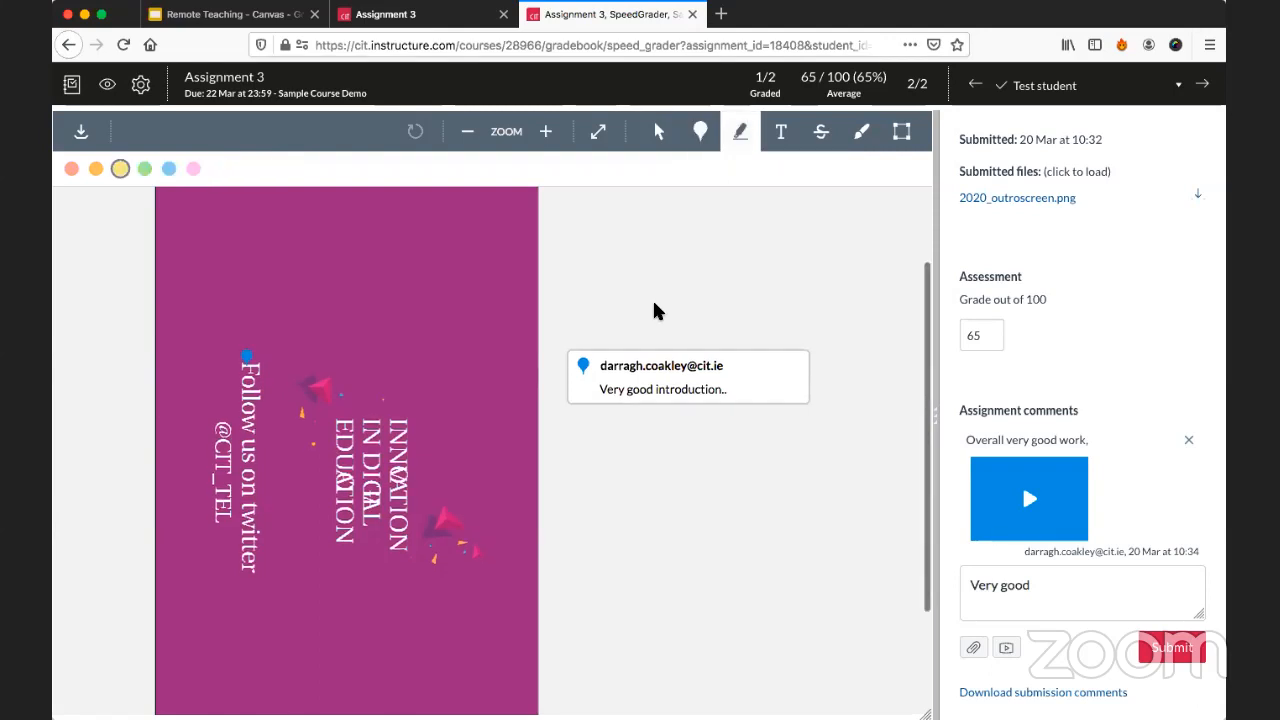
scroll(655, 311, "down", 3)
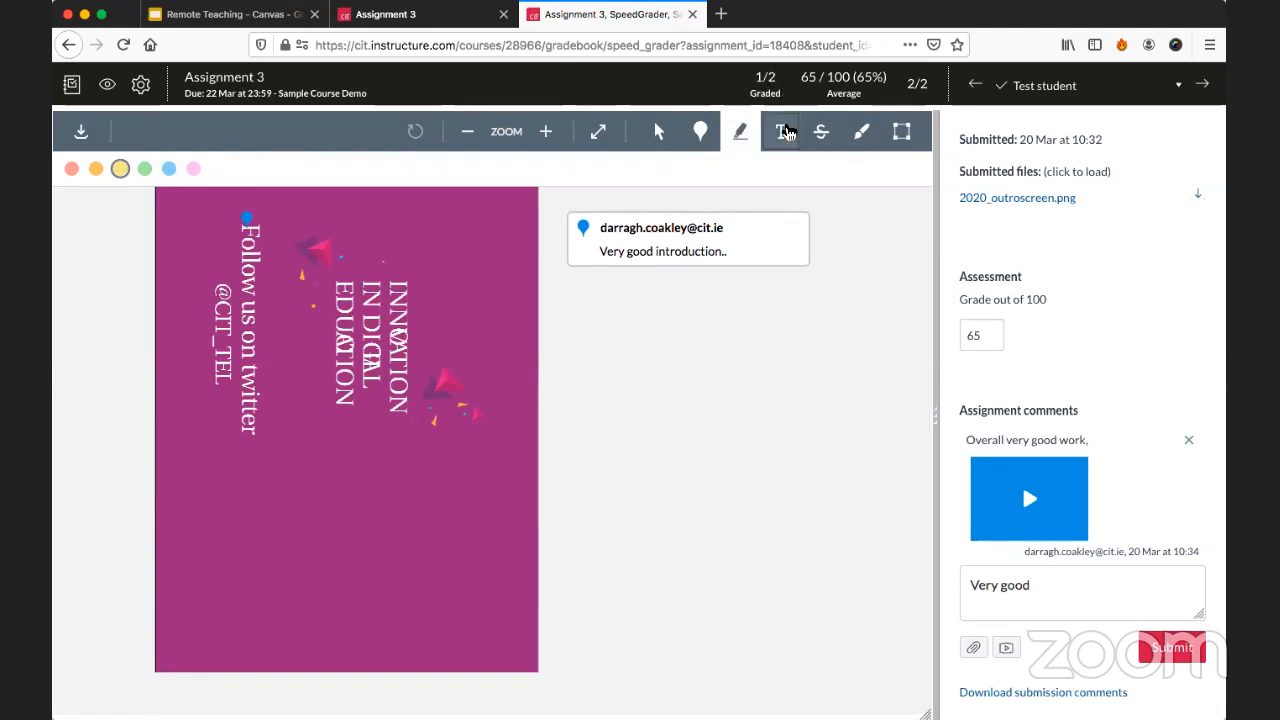
left_click(787, 133)
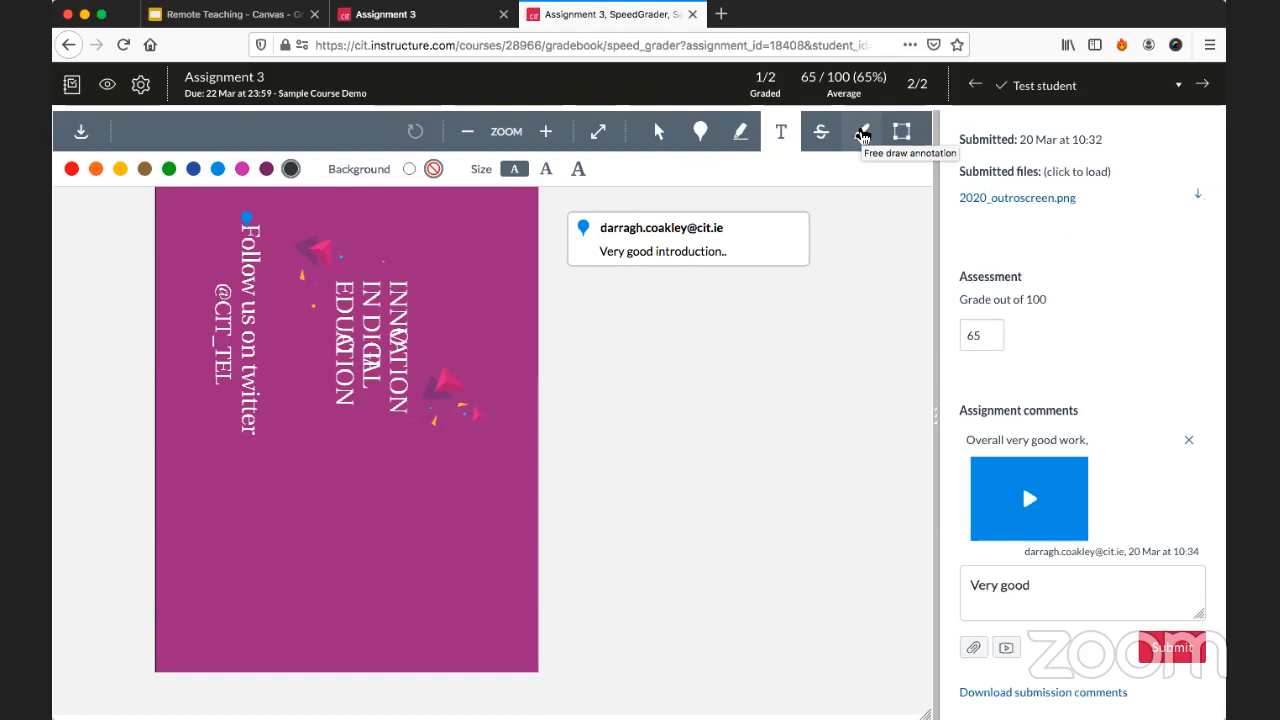
left_click(862, 134)
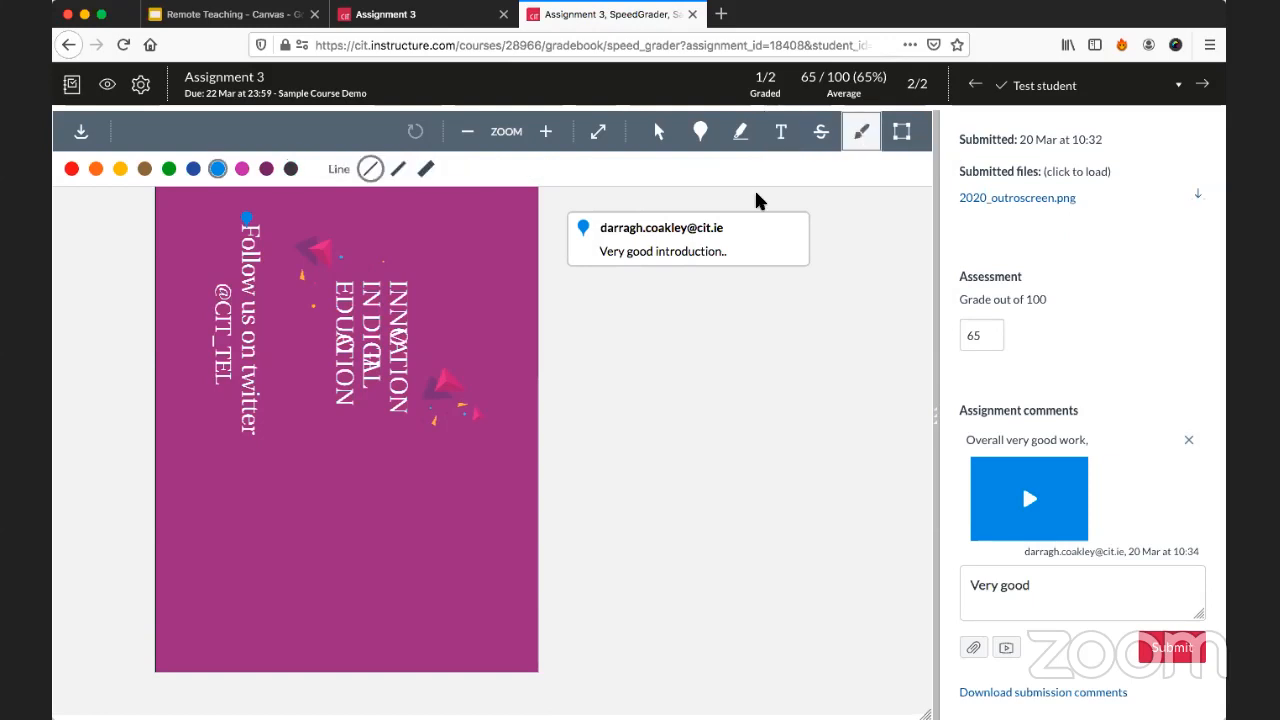
mouse_move(378, 260)
left_mouse_down()
mouse_move(324, 276)
mouse_move(354, 416)
mouse_move(432, 378)
mouse_move(371, 257)
left_mouse_up()
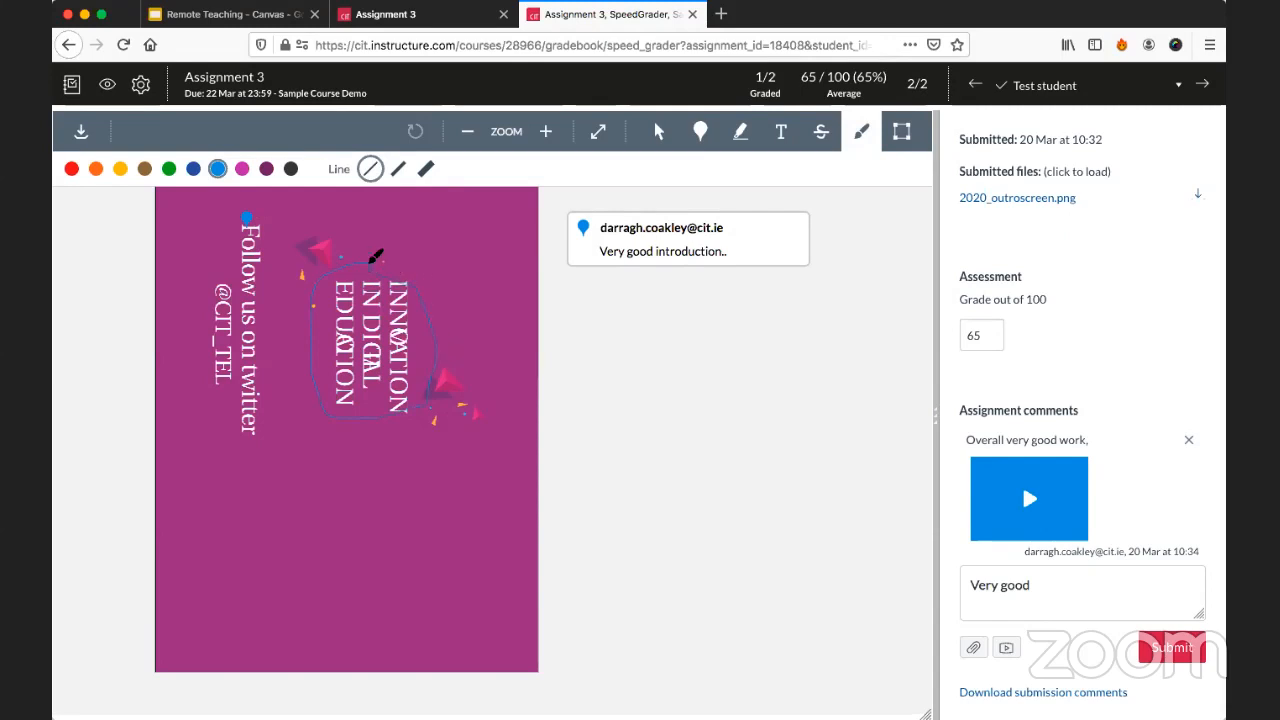
left_click(538, 286)
type("W")
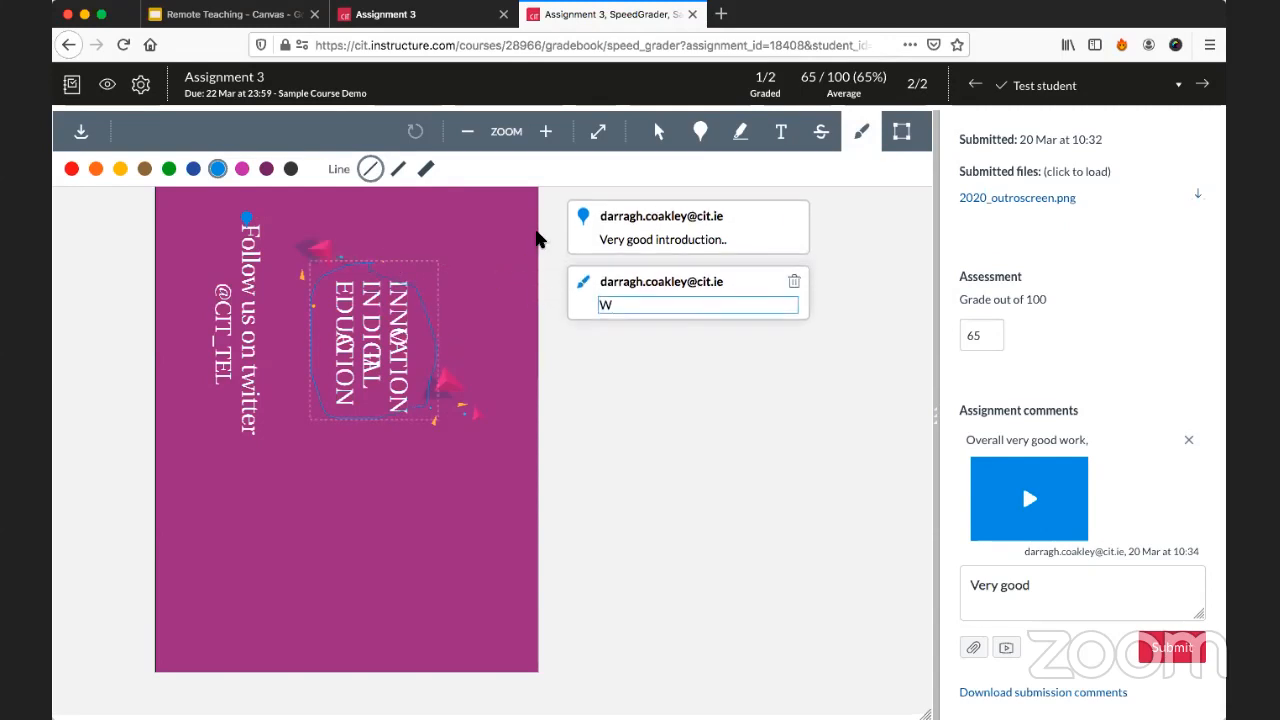
type("atch out for XYZ")
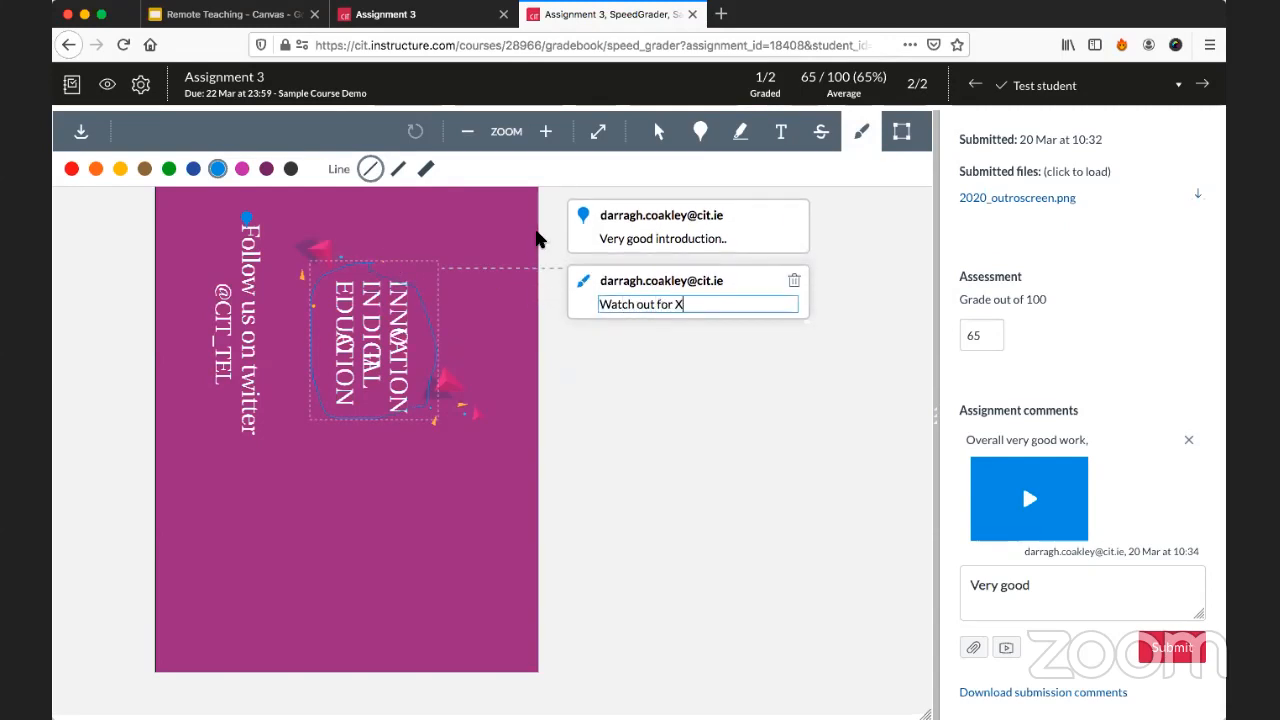
left_click(645, 417)
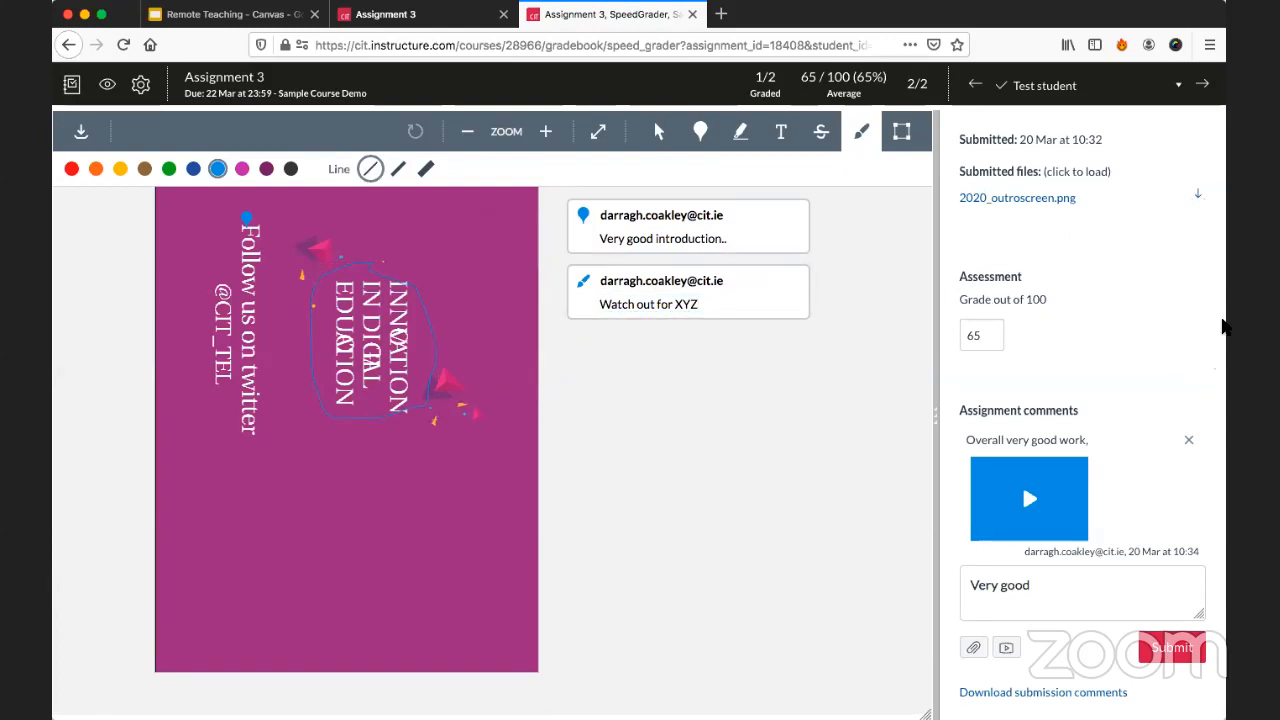
Submit the "Very good" comment, and switch to the DCTest student's submission and back to the test student's.
left_click(1176, 650)
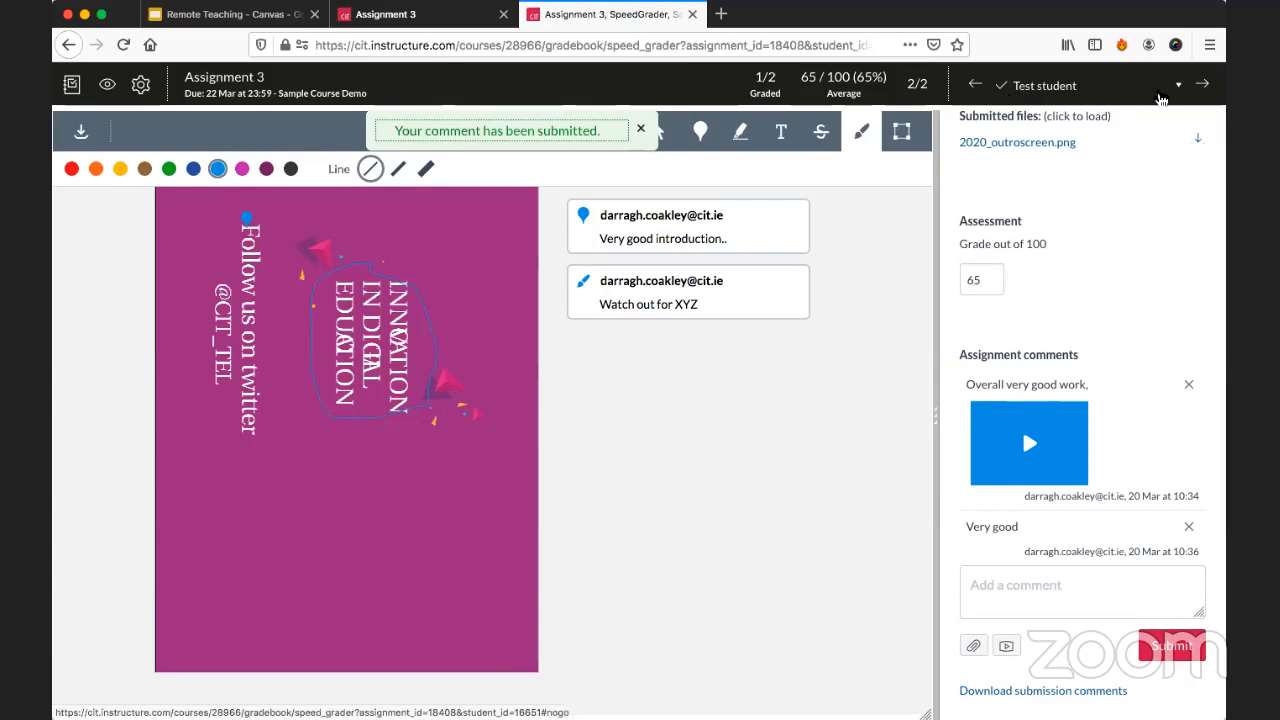
left_click(1176, 92)
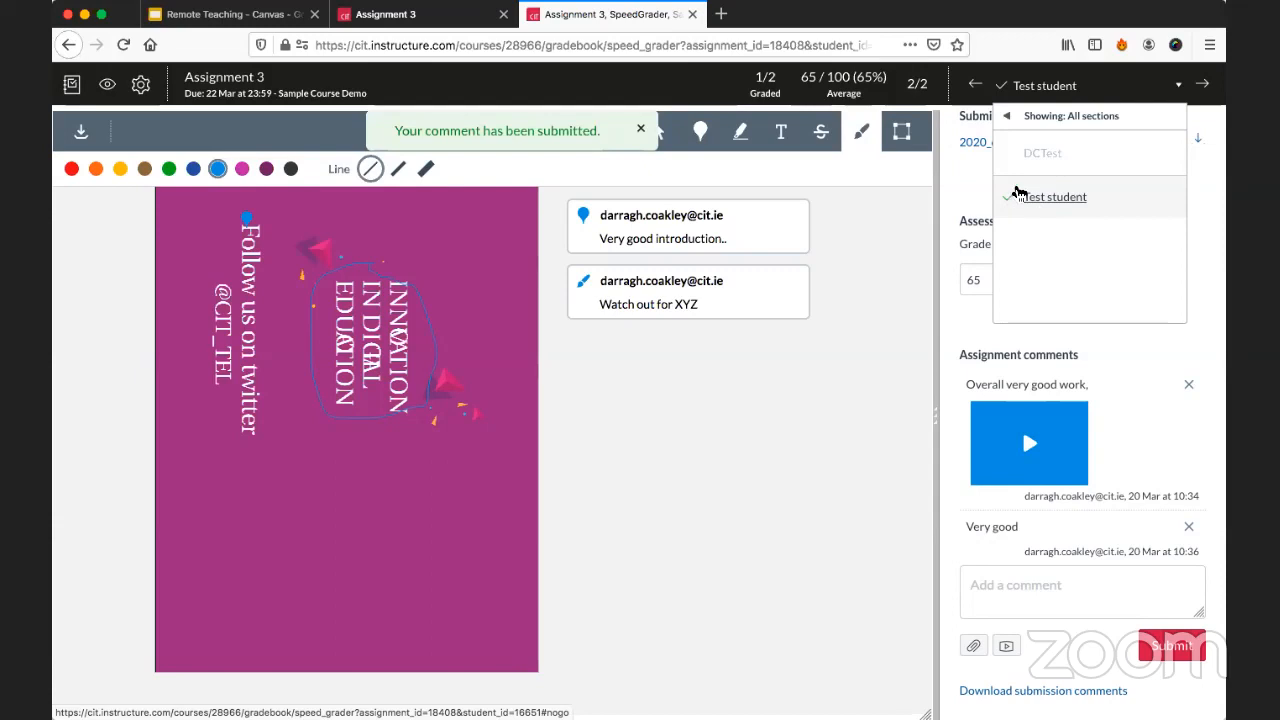
left_click(1033, 158)
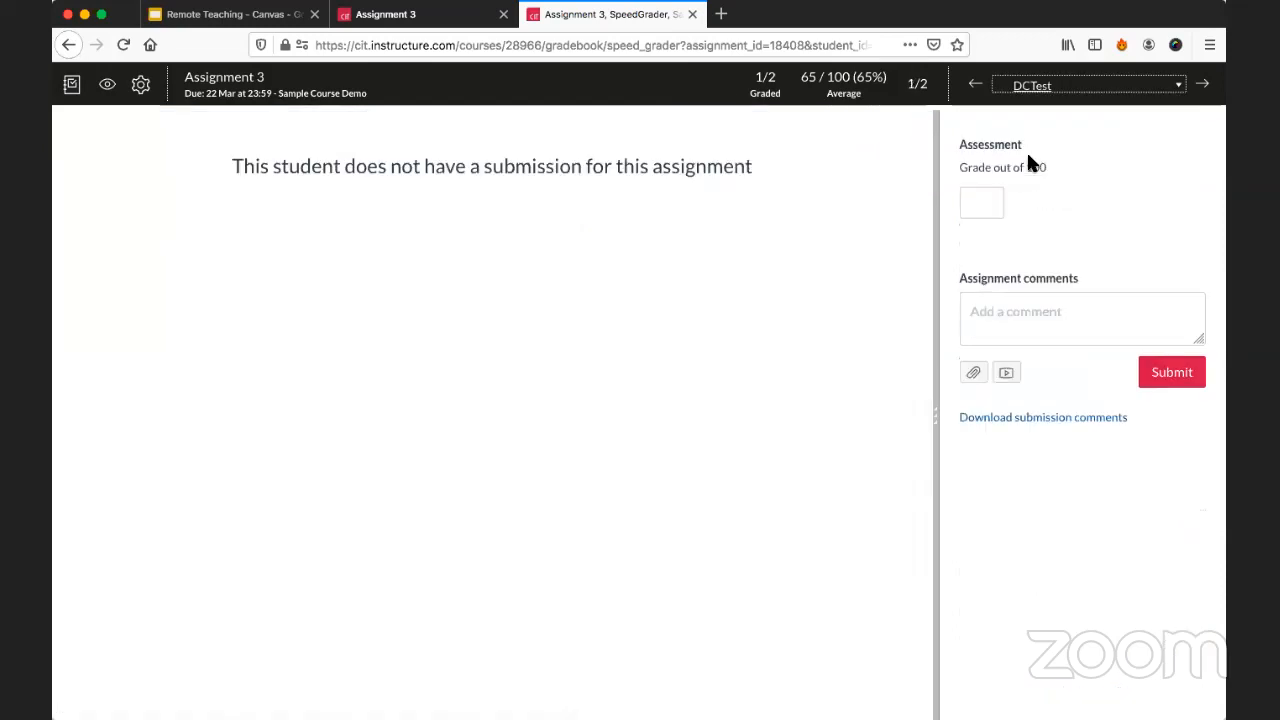
left_click(1202, 84)
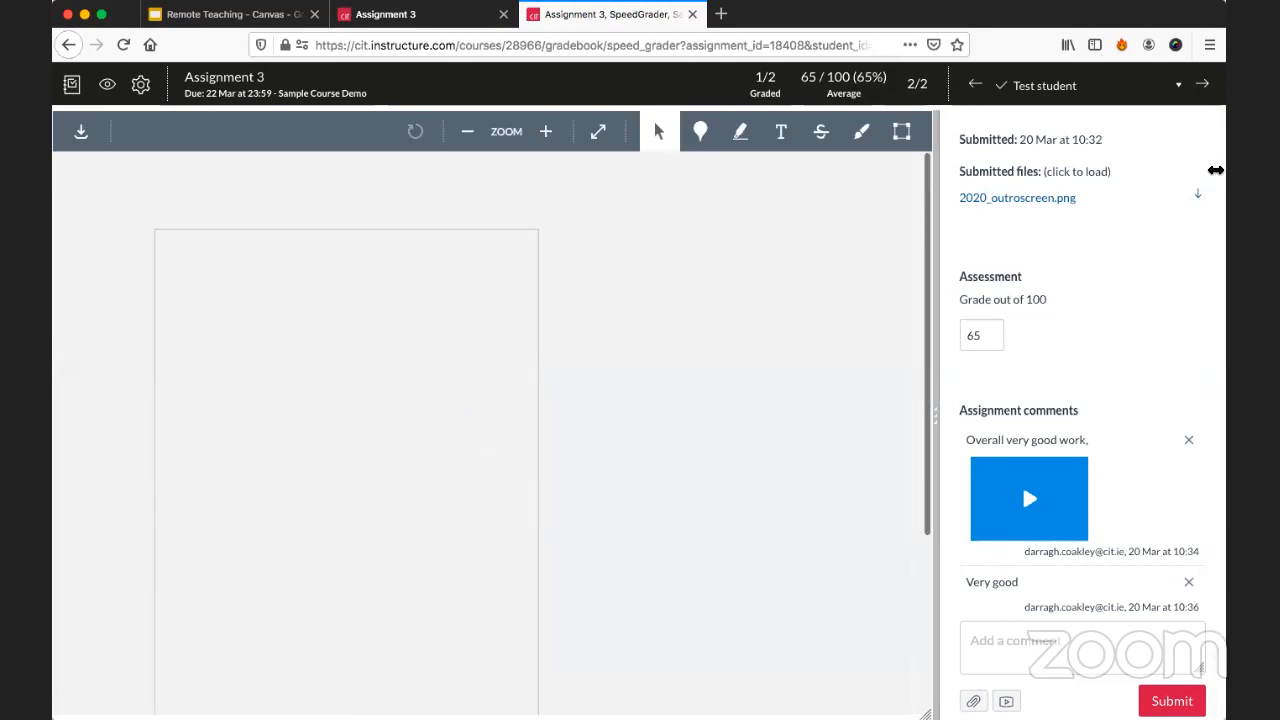
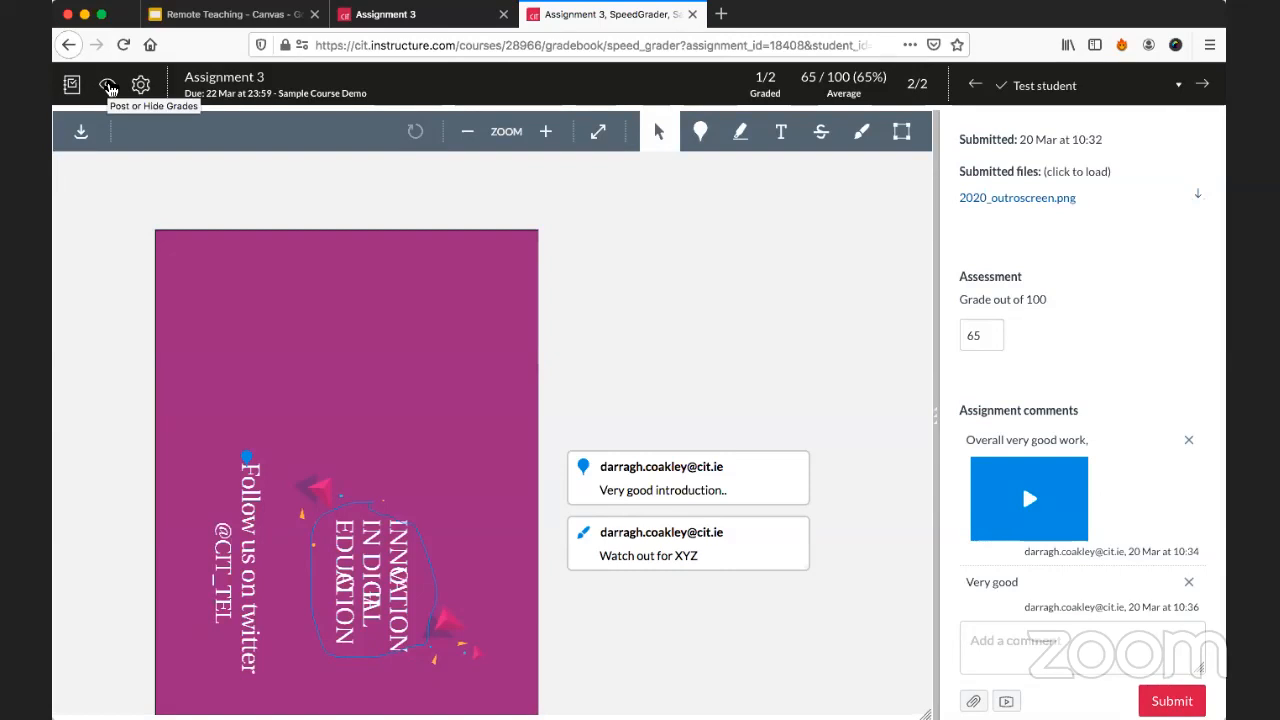
Hide the Assignment 3 marks from students in all sections.
left_click(109, 88)
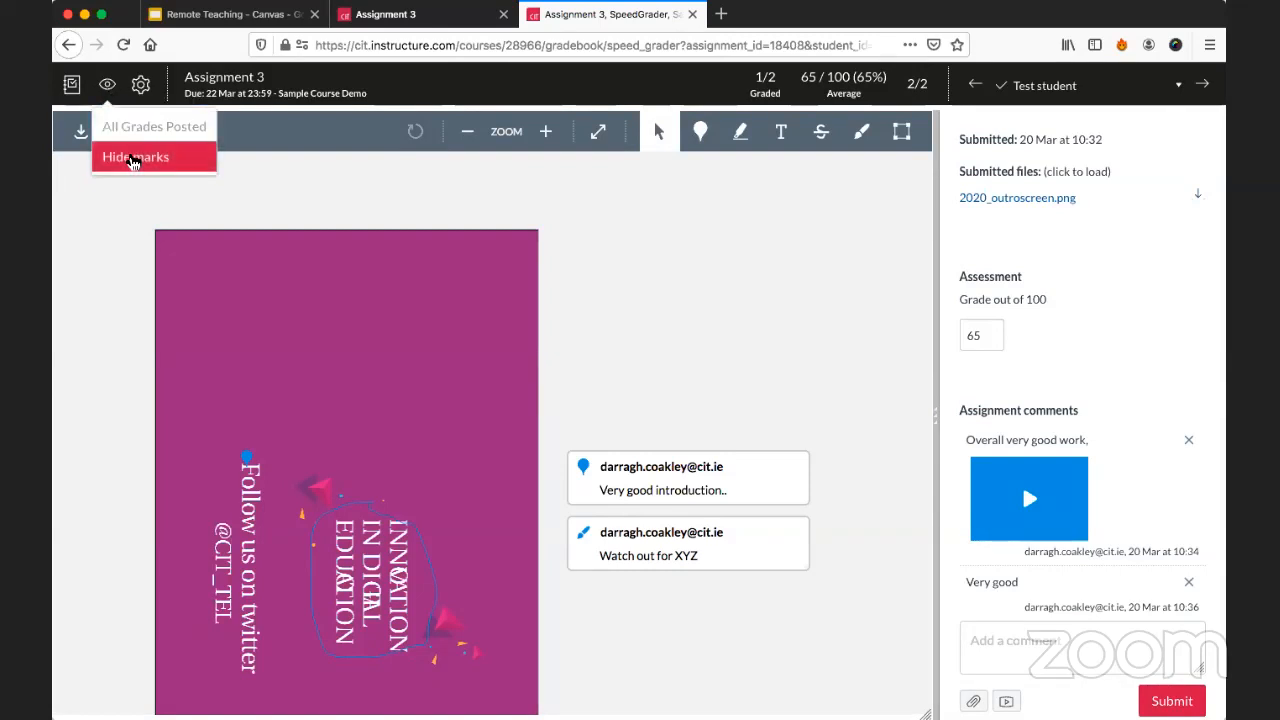
left_click(132, 161)
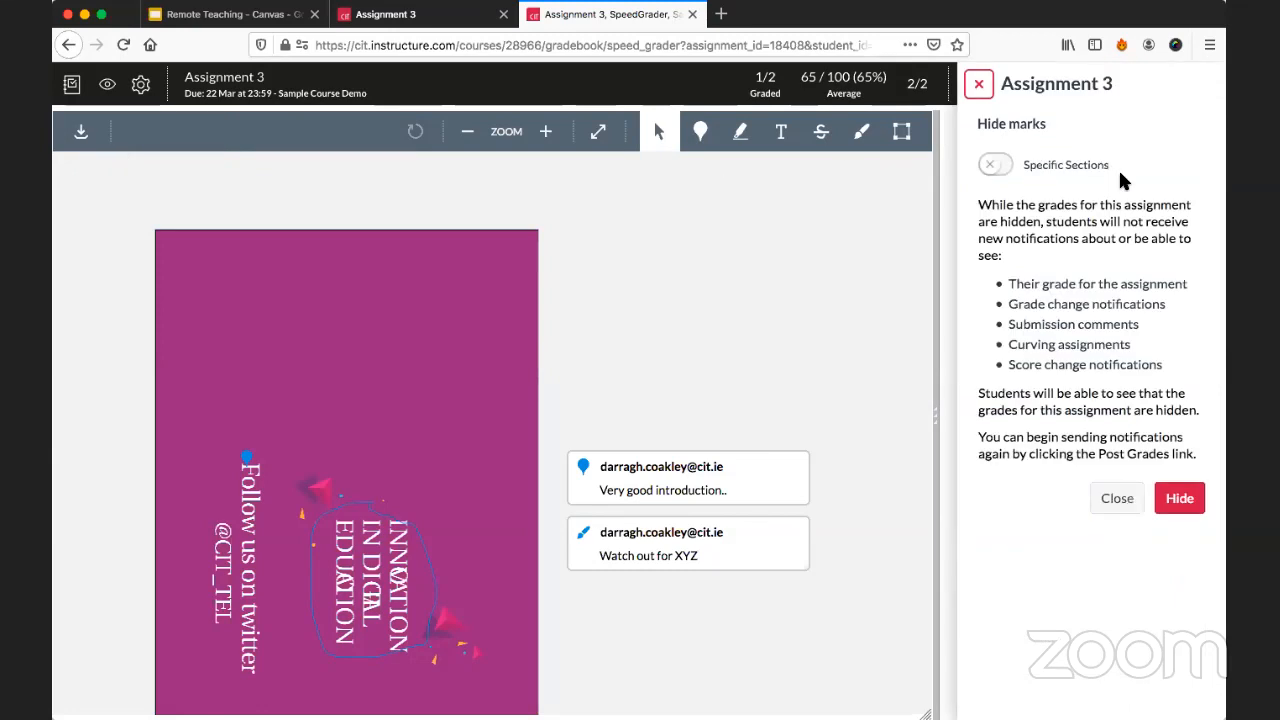
left_click(1166, 498)
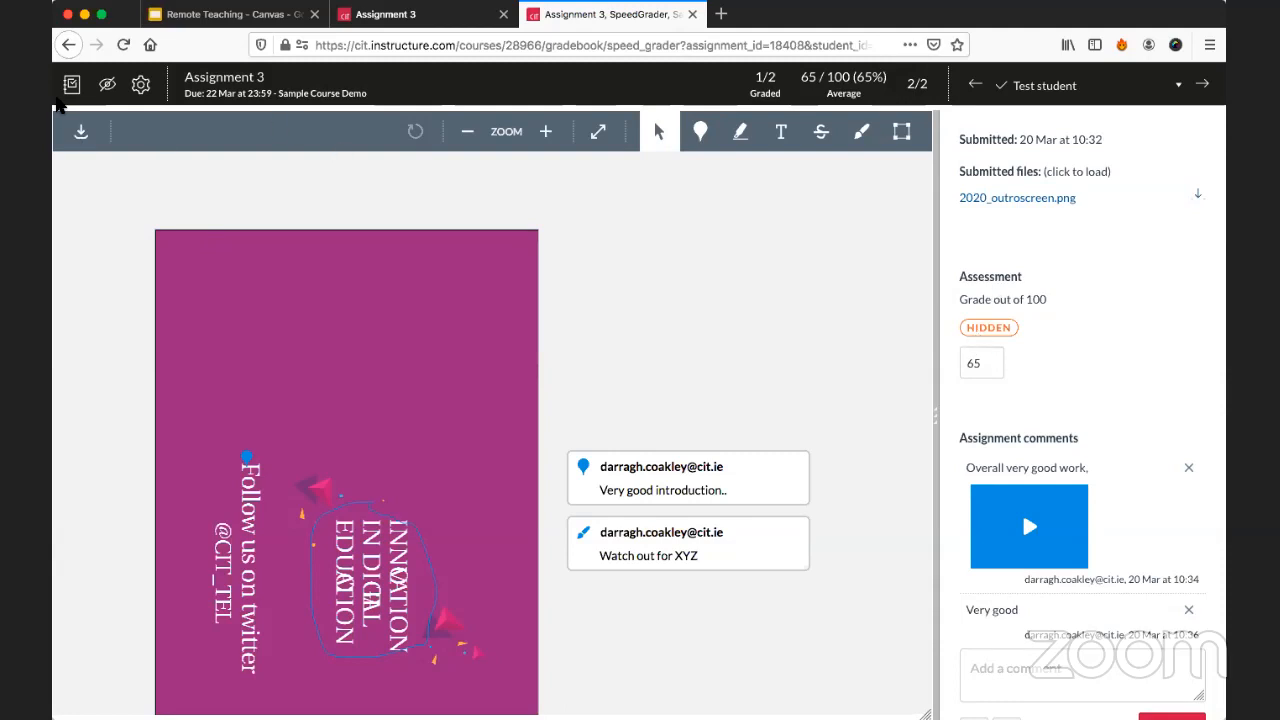
Post the Assignment 3 grades to everyone.
left_click(109, 87)
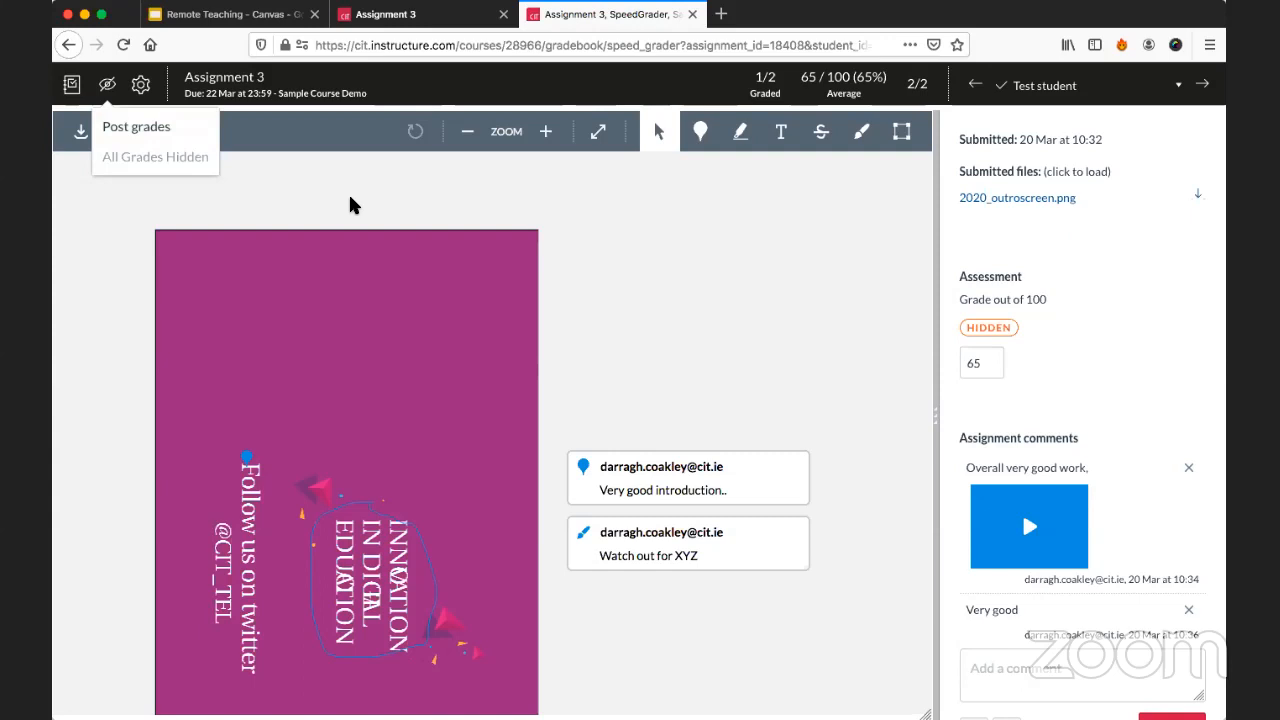
left_click(1066, 305)
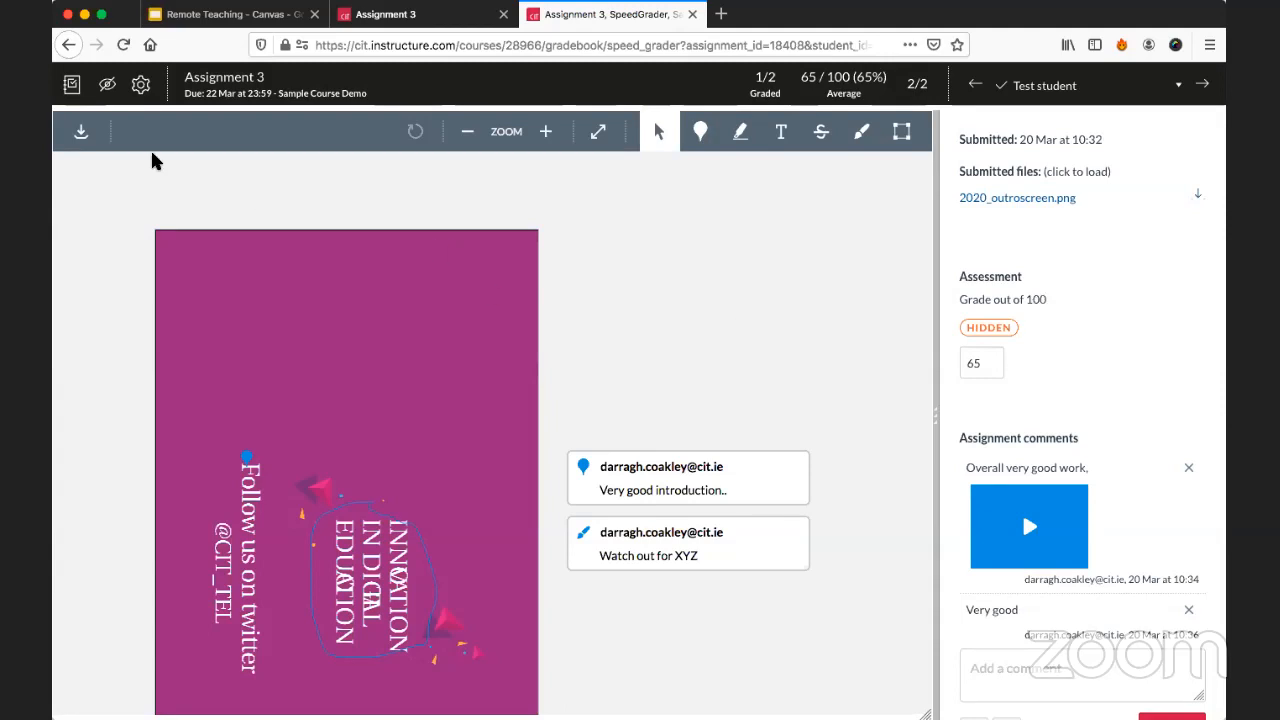
left_click(107, 86)
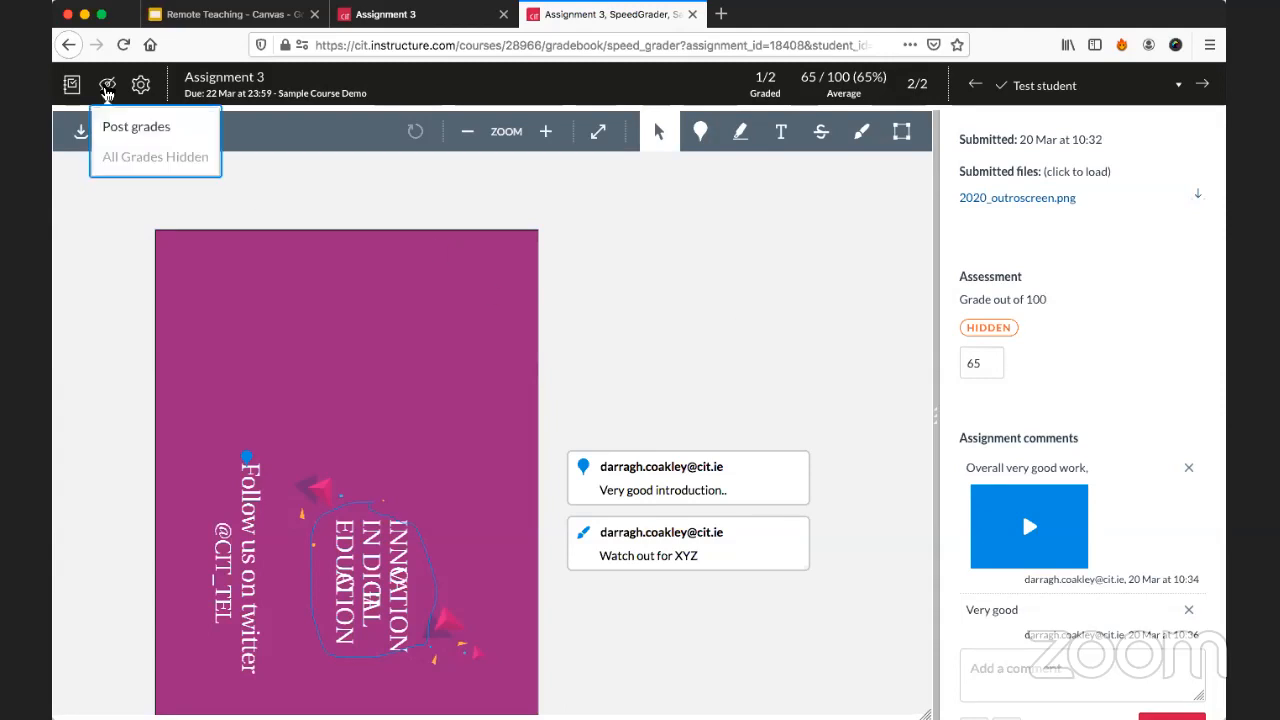
left_click(126, 134)
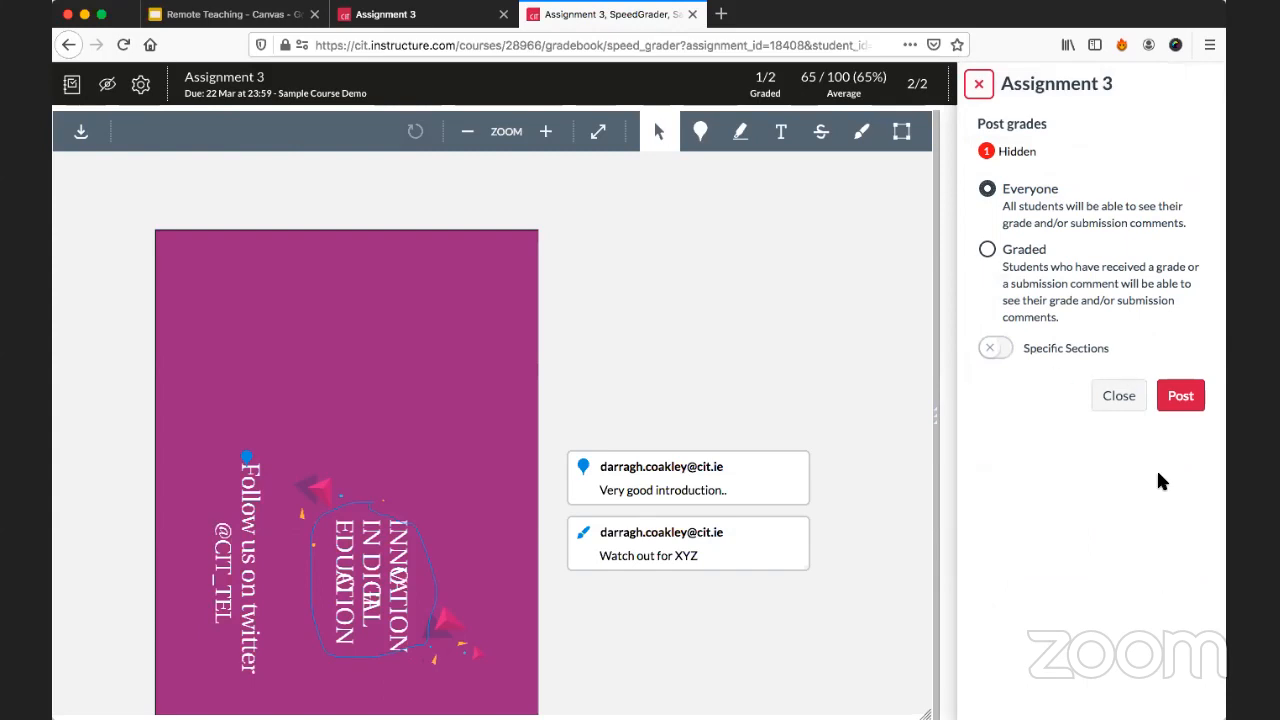
left_click(1190, 396)
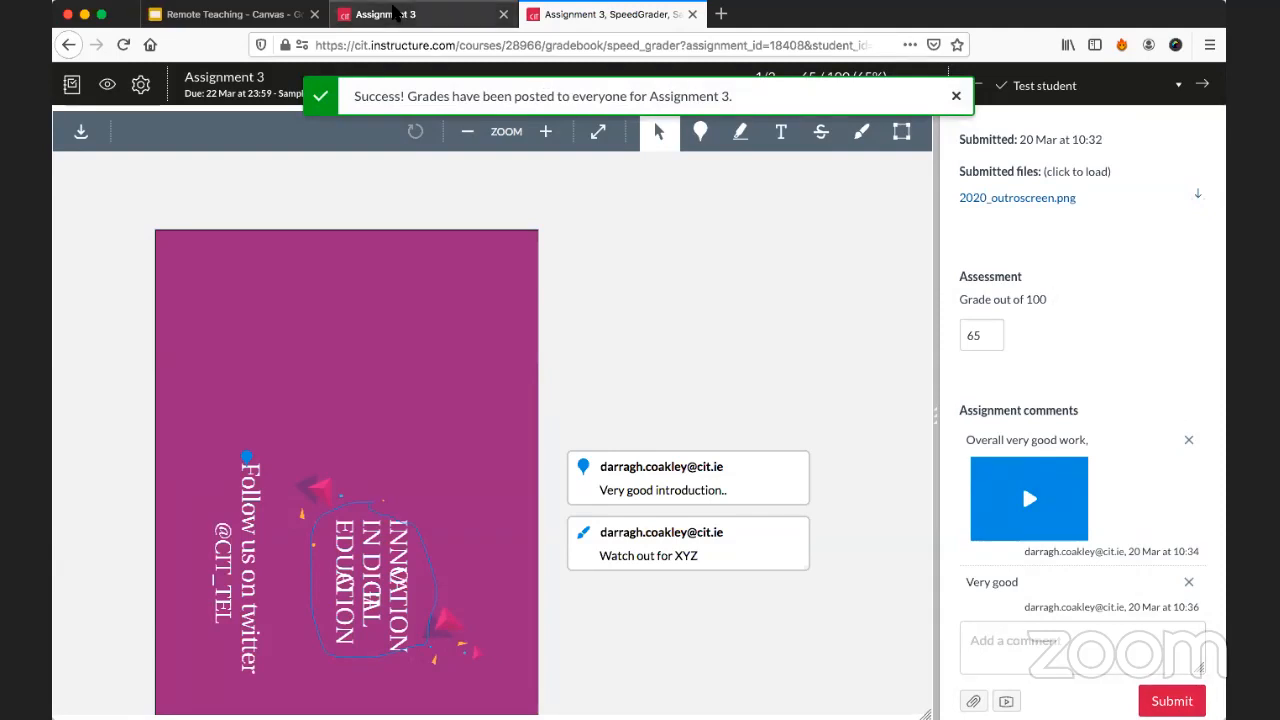
Upload the two "PROTOCOL TO CONDUCT THE EXPERT GROUP" documents and Support Card.pdf from Downloads to the course's files.
left_click(395, 13)
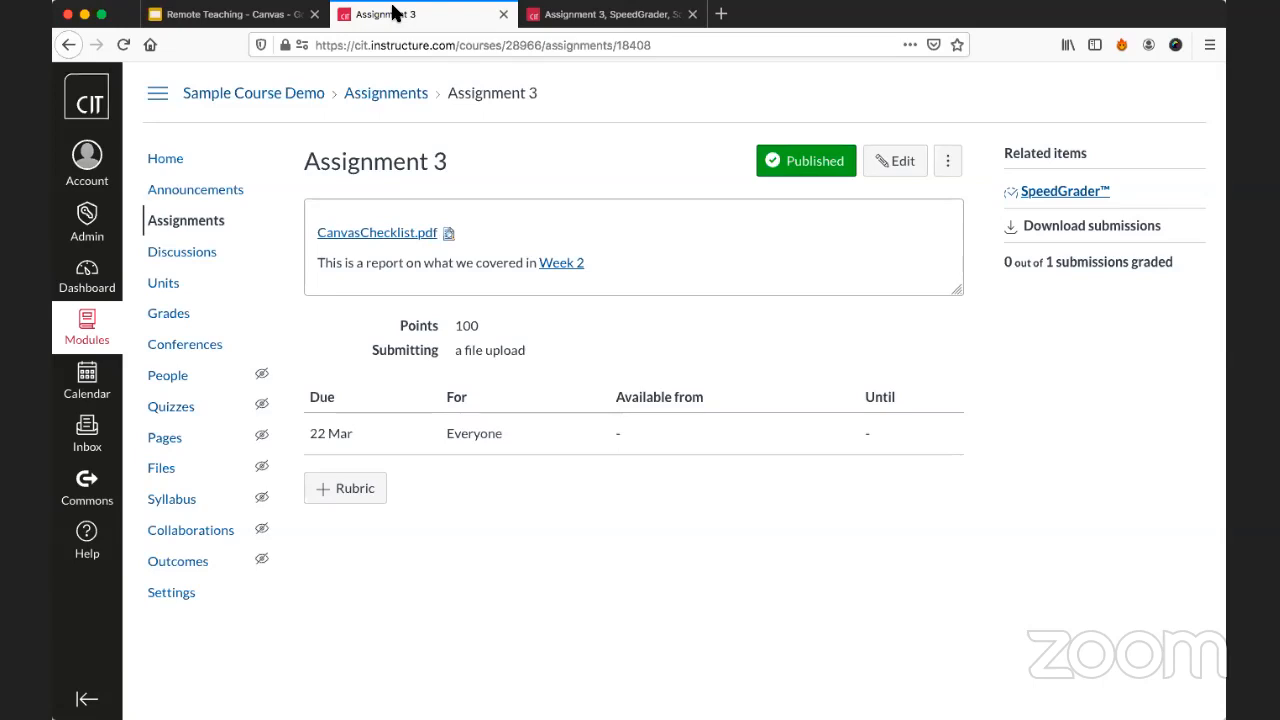
left_click(160, 477)
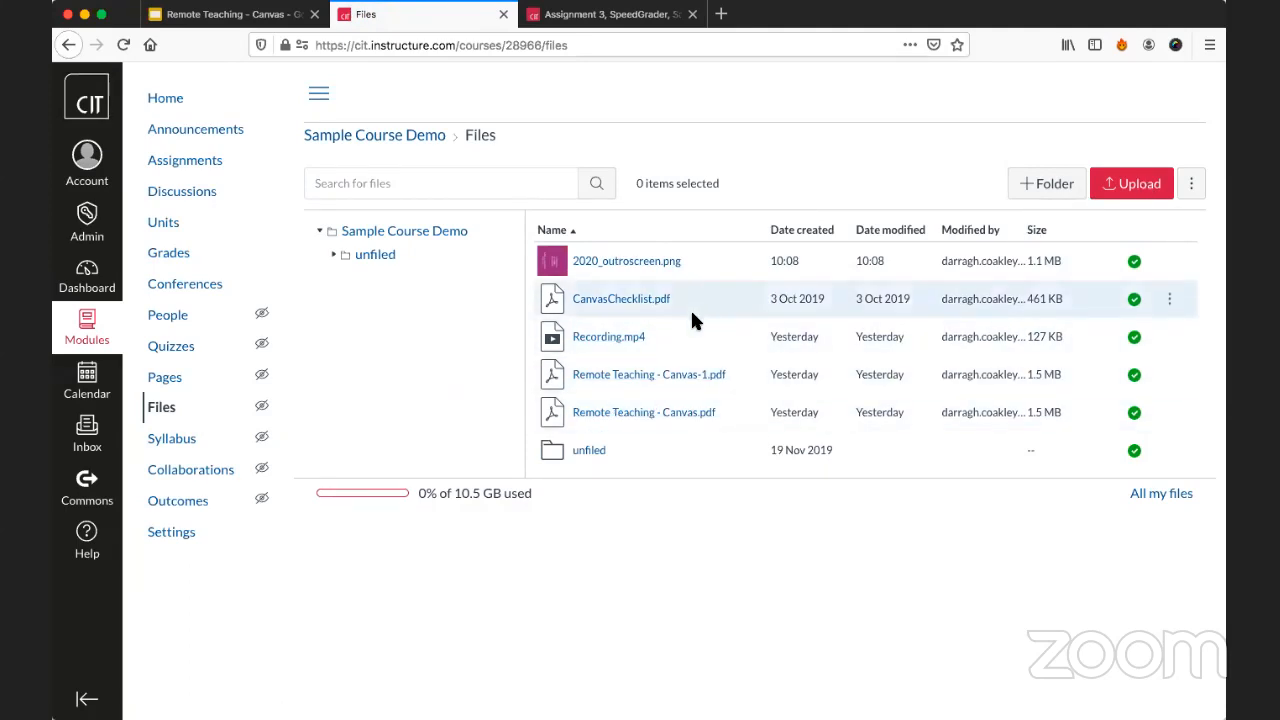
left_click(1128, 197)
left_click(570, 301)
left_click(568, 332, "shift")
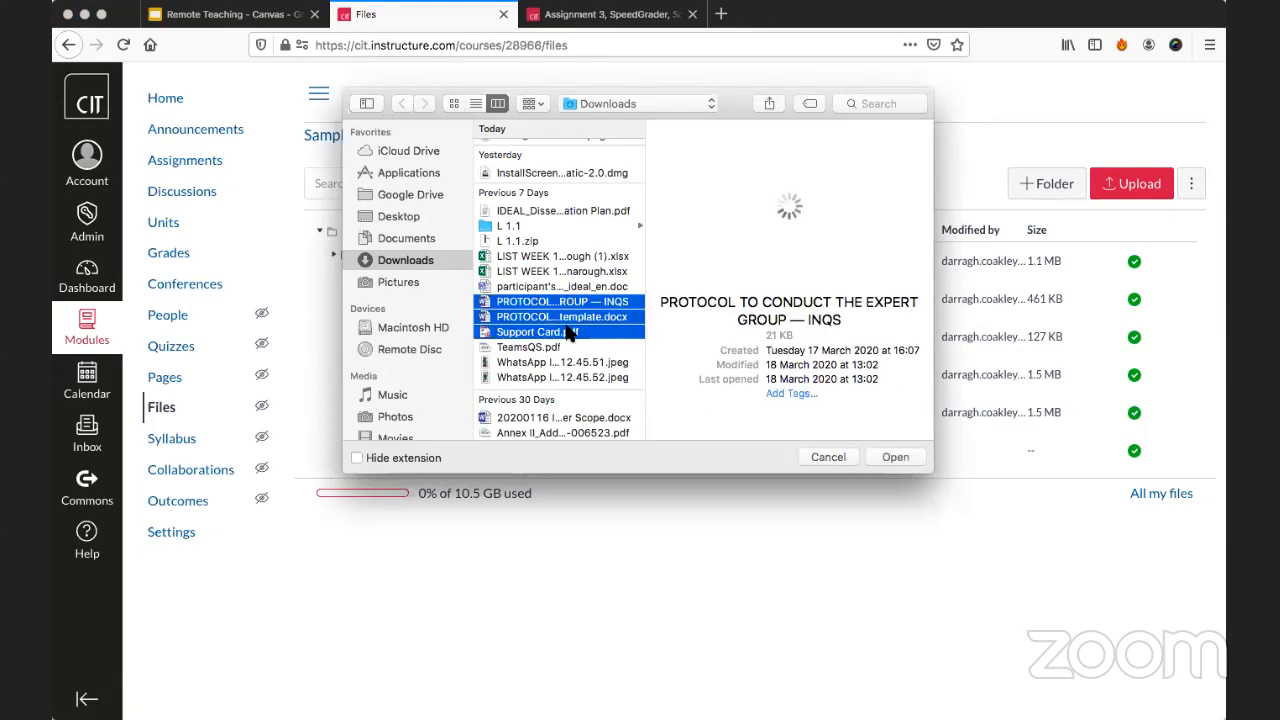
left_click(893, 456)
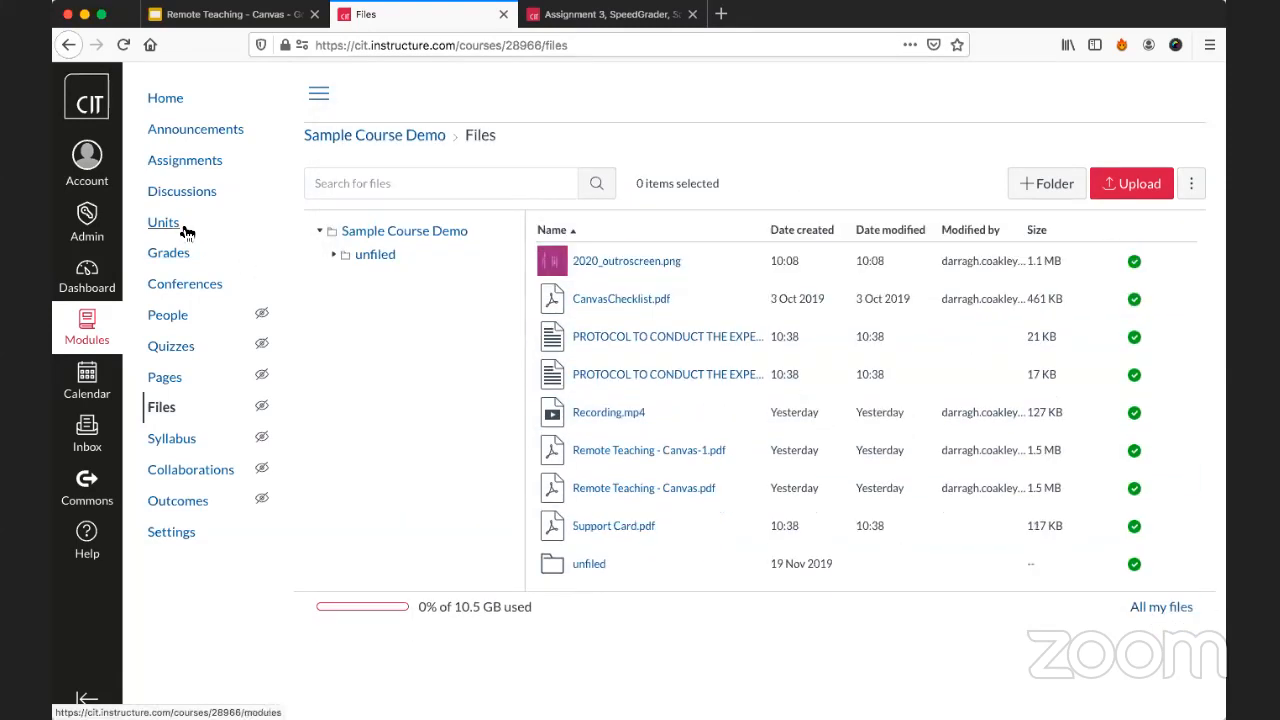
Go to the course units and examine the course files and item types that can be added to Week 1, without adding any.
left_click(184, 230)
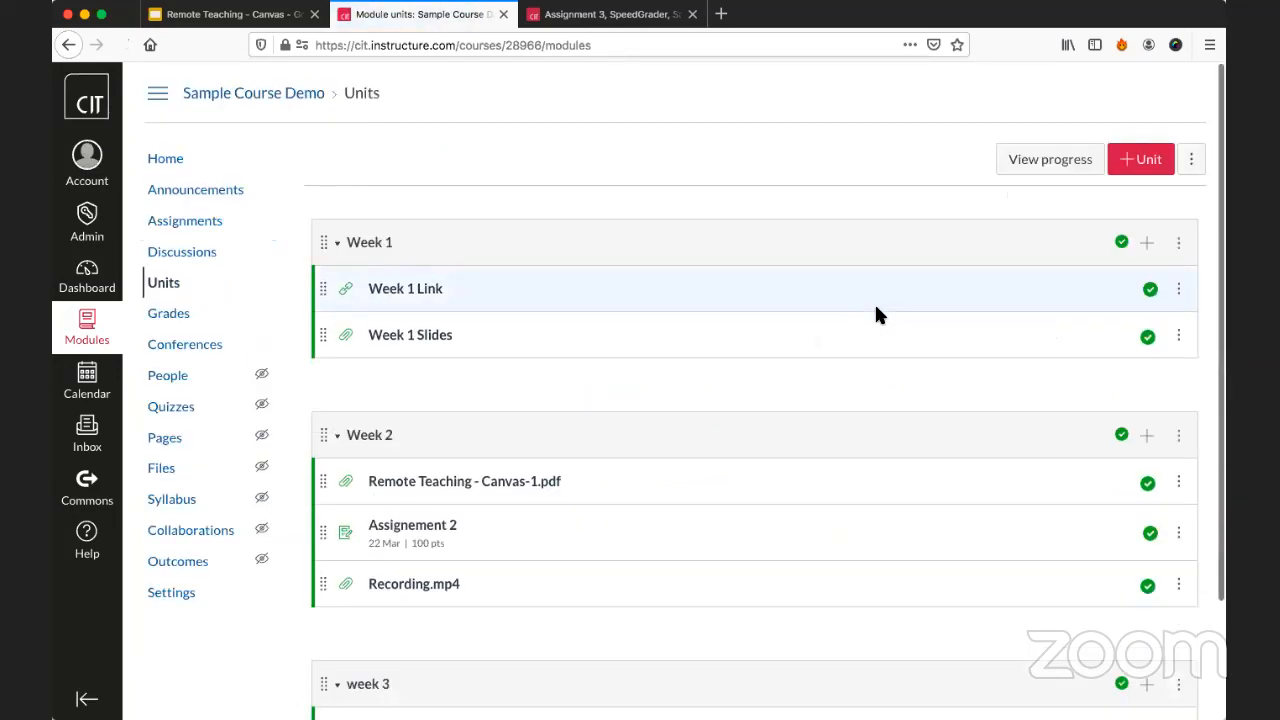
scroll(876, 314, "down", 2)
left_click(1146, 146)
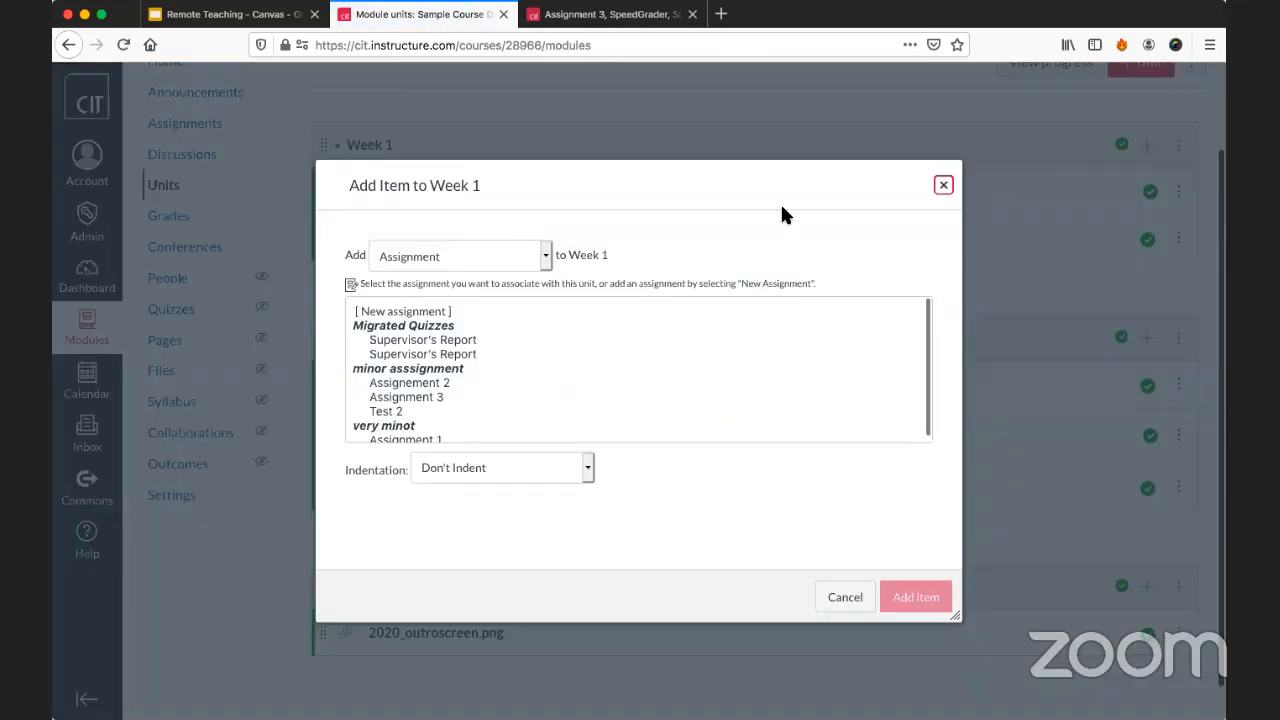
left_click(498, 252)
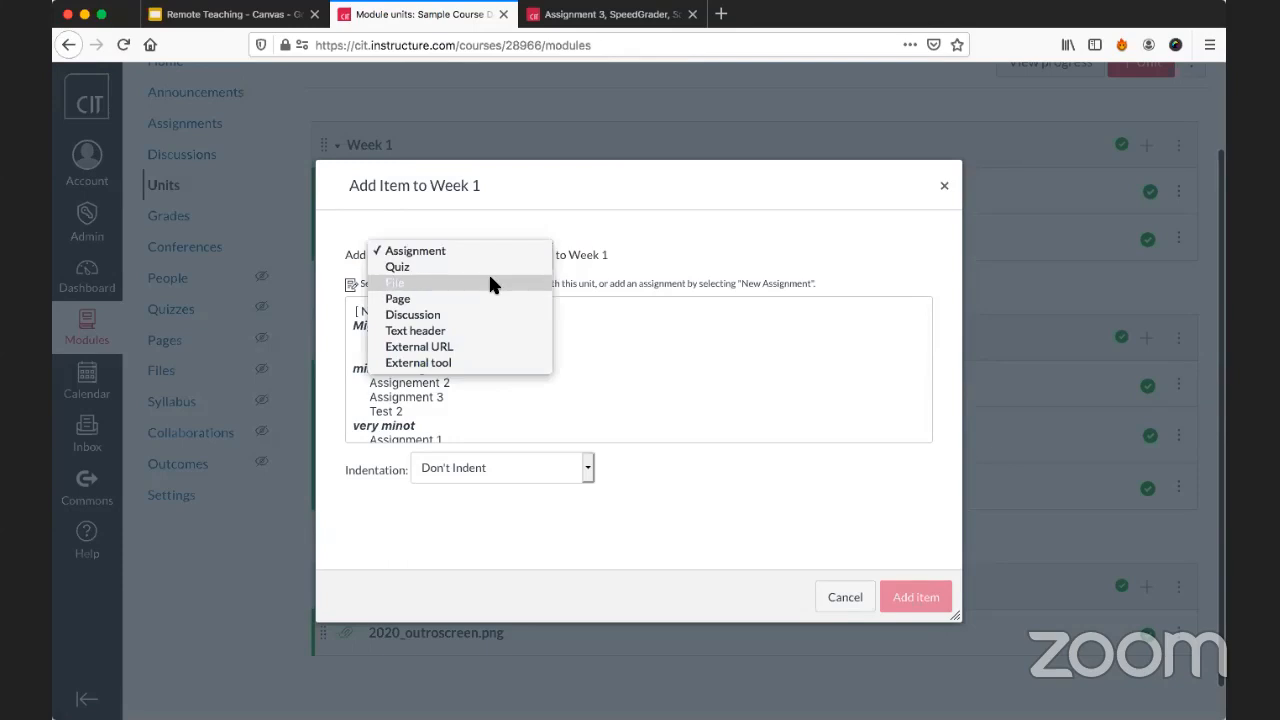
left_click(488, 284)
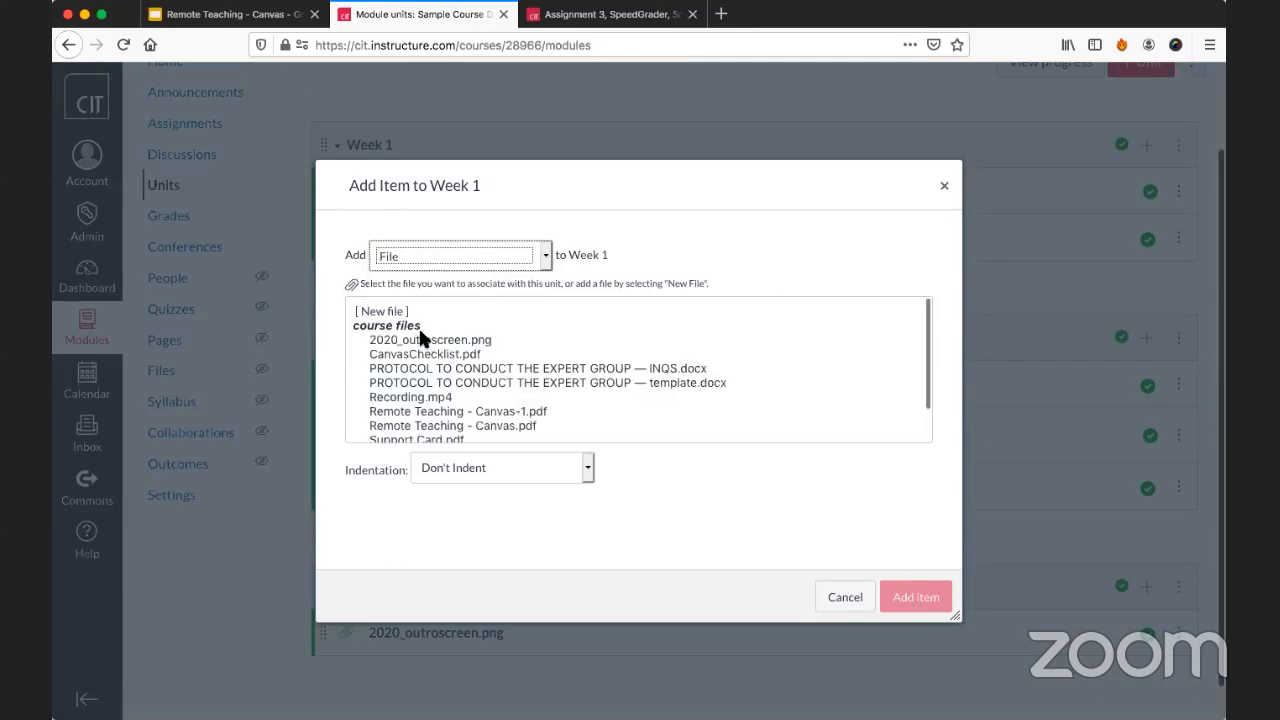
scroll(420, 338, "down", 2)
scroll(420, 338, "up", 2)
scroll(415, 360, "down", 1)
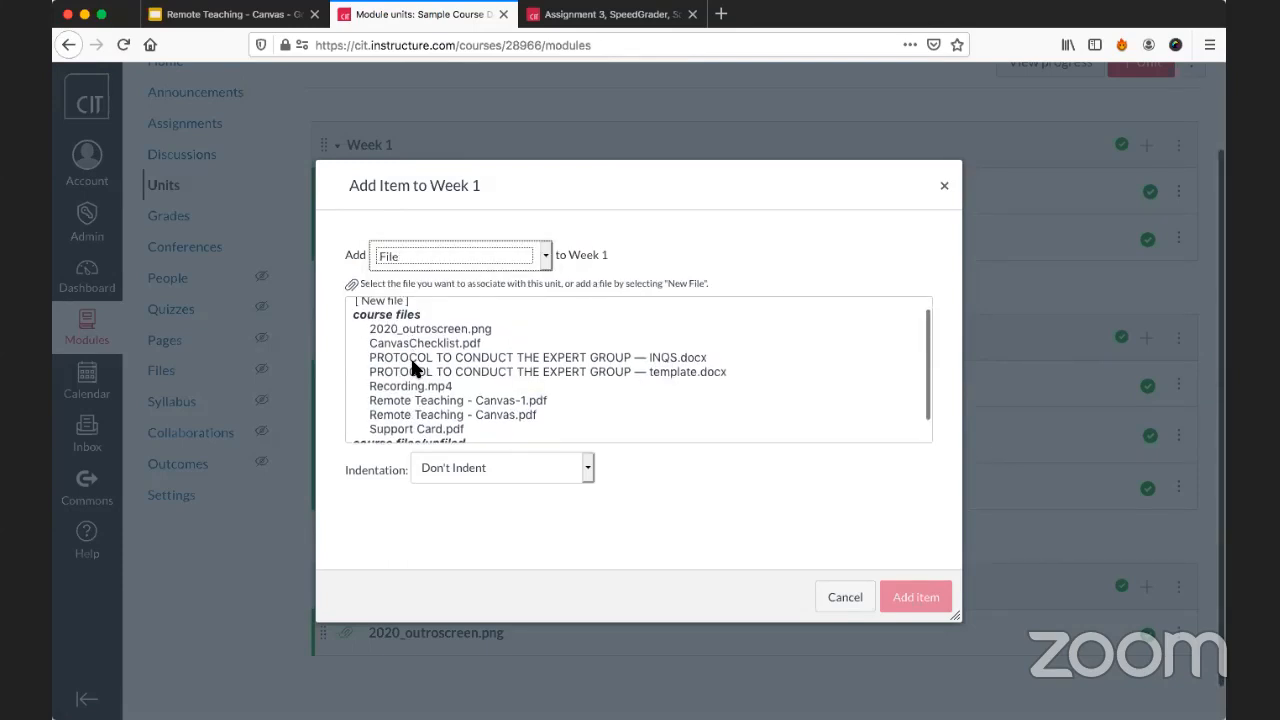
left_click(410, 357)
left_click(400, 386)
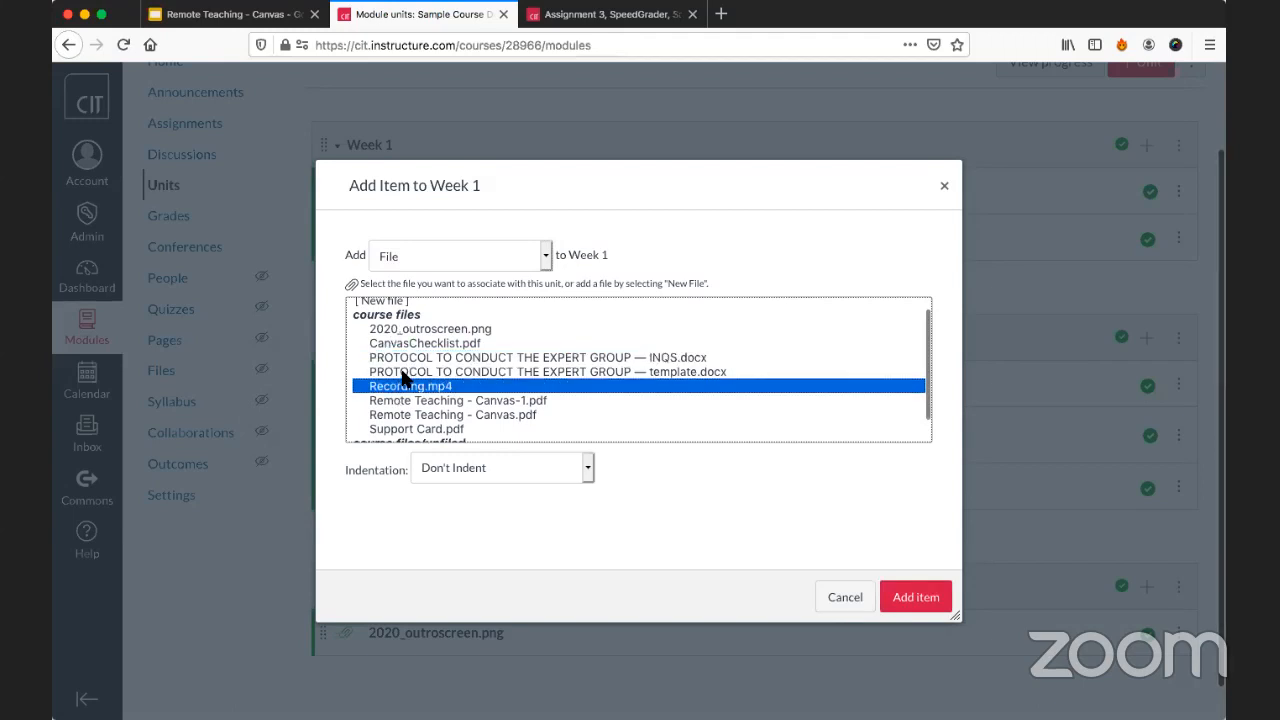
left_click(524, 262)
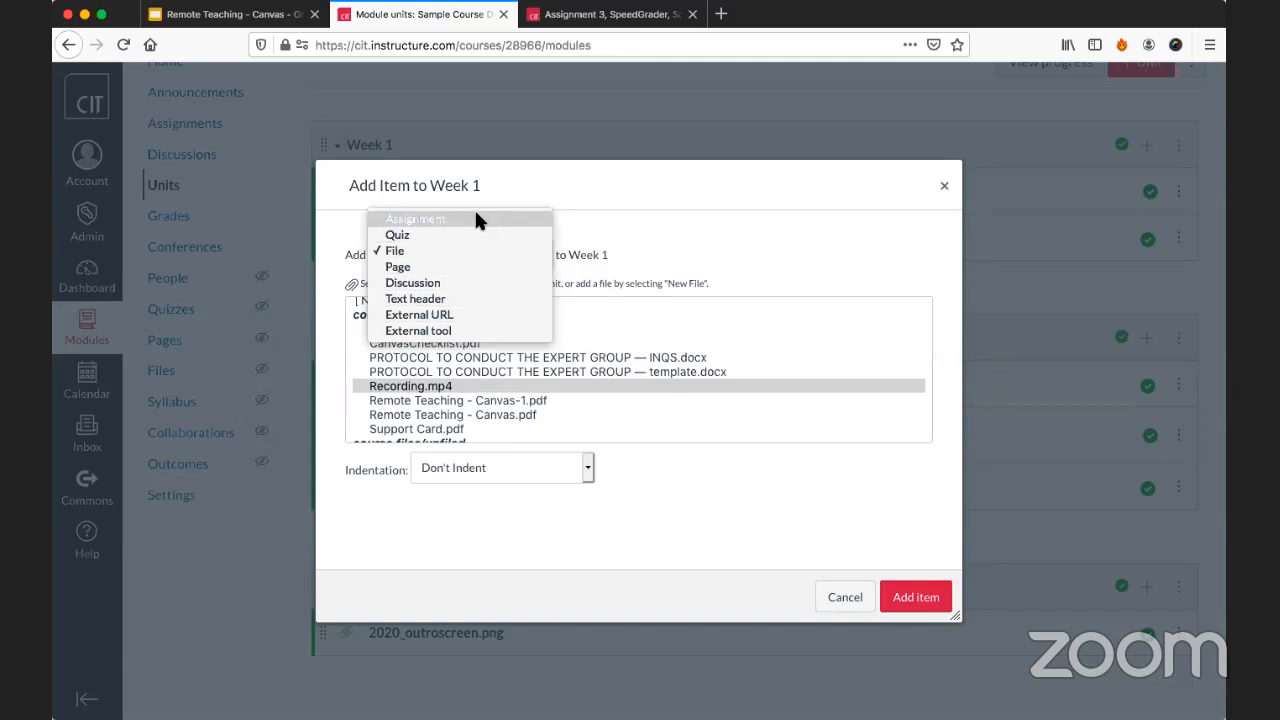
left_click(668, 220)
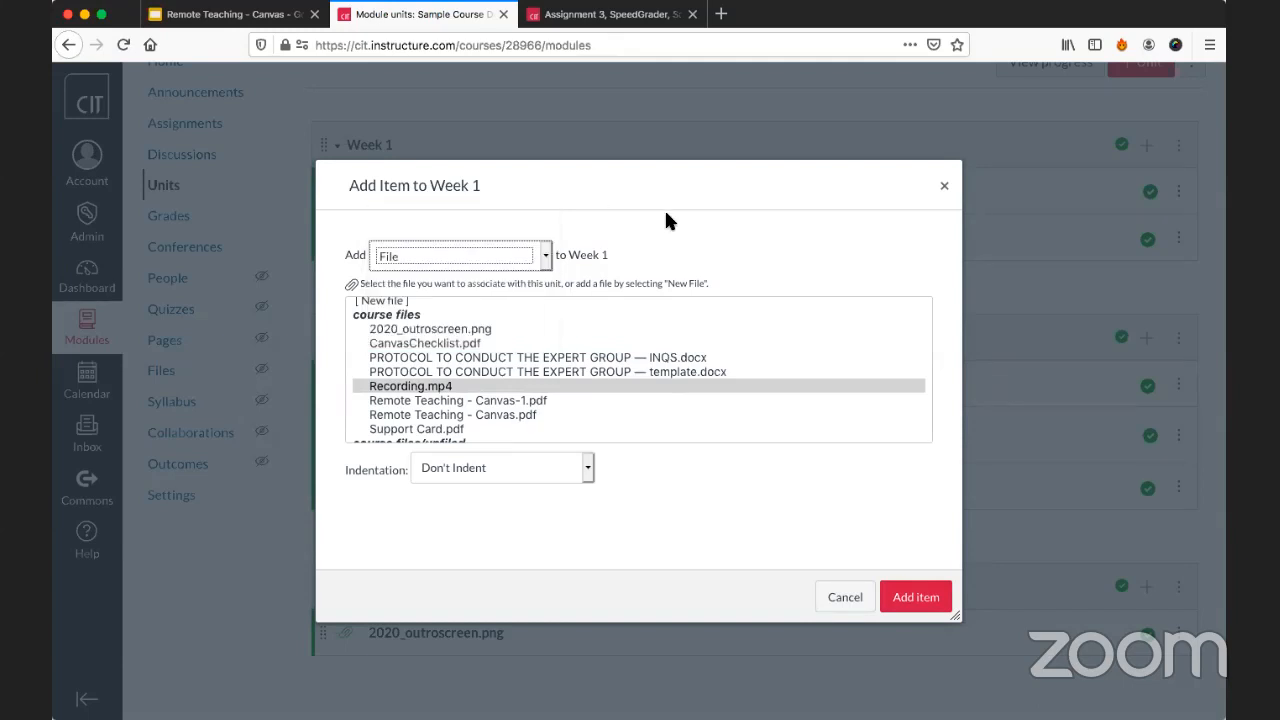
left_click(949, 186)
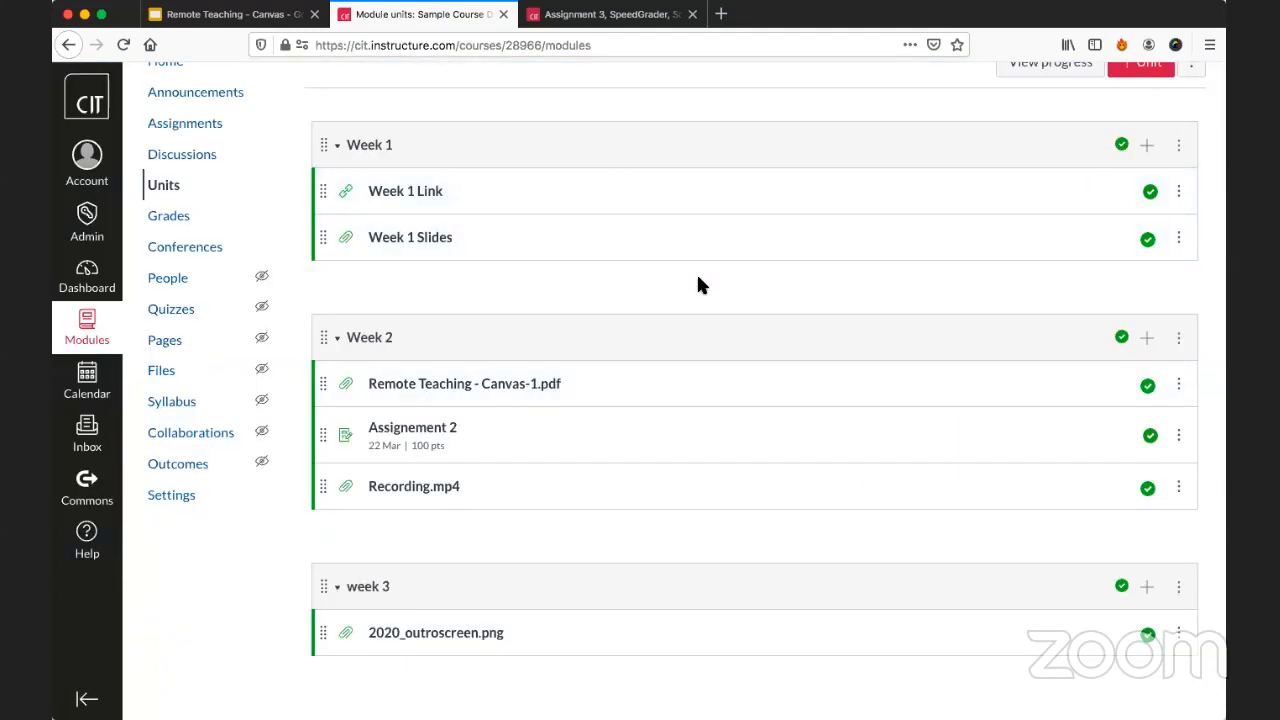
Add the existing assignment "Assignment 3" to the week 3 unit without indentation.
scroll(698, 285, "down", 2)
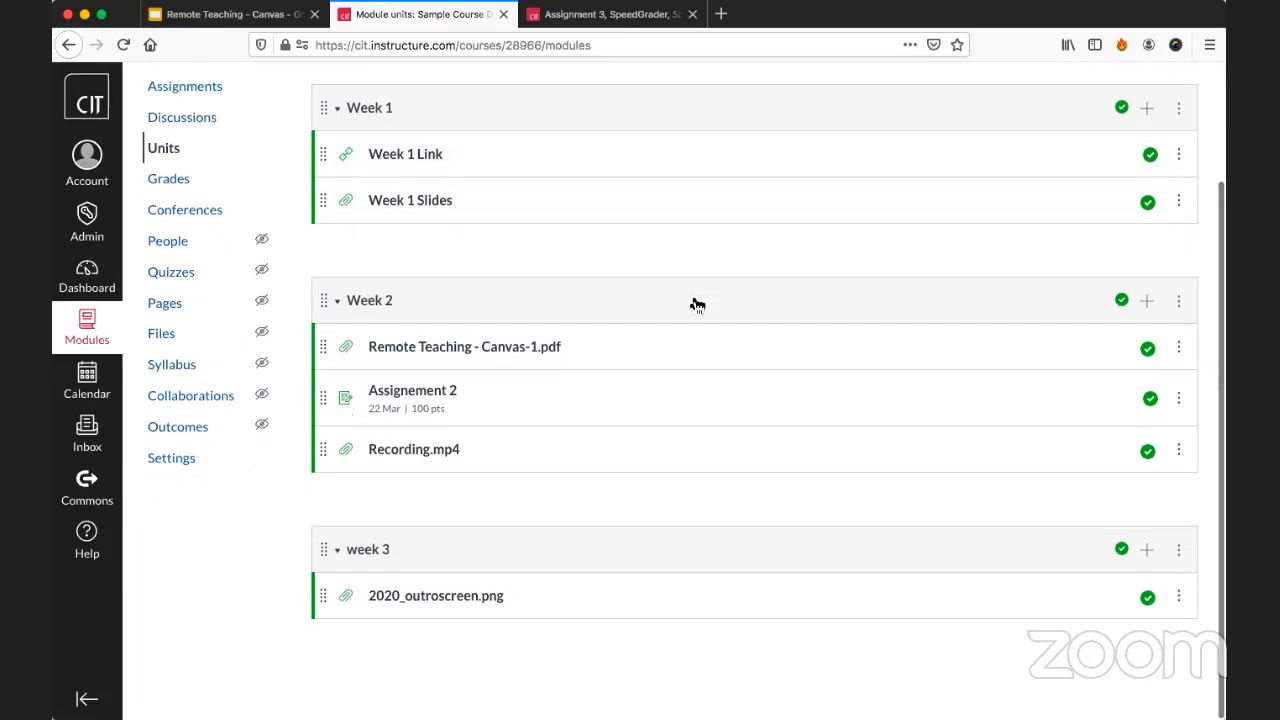
left_click(1147, 552)
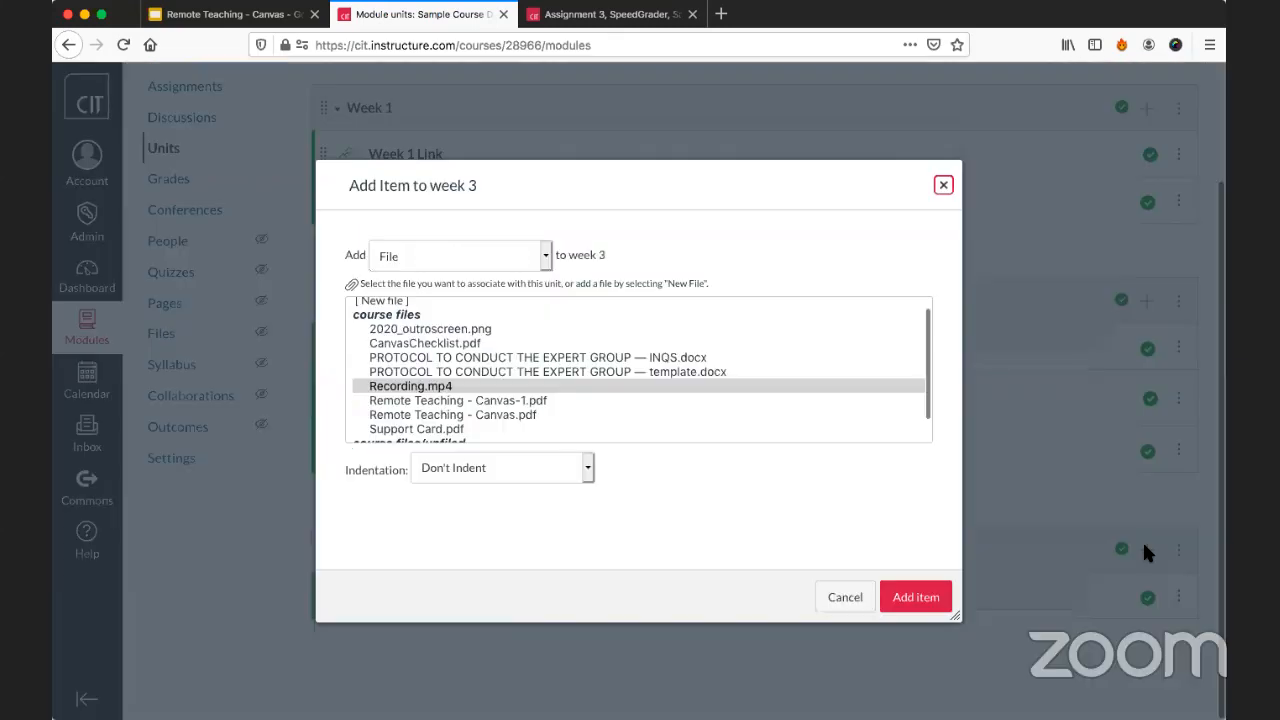
left_click(460, 252)
left_click(459, 235)
left_click(458, 250)
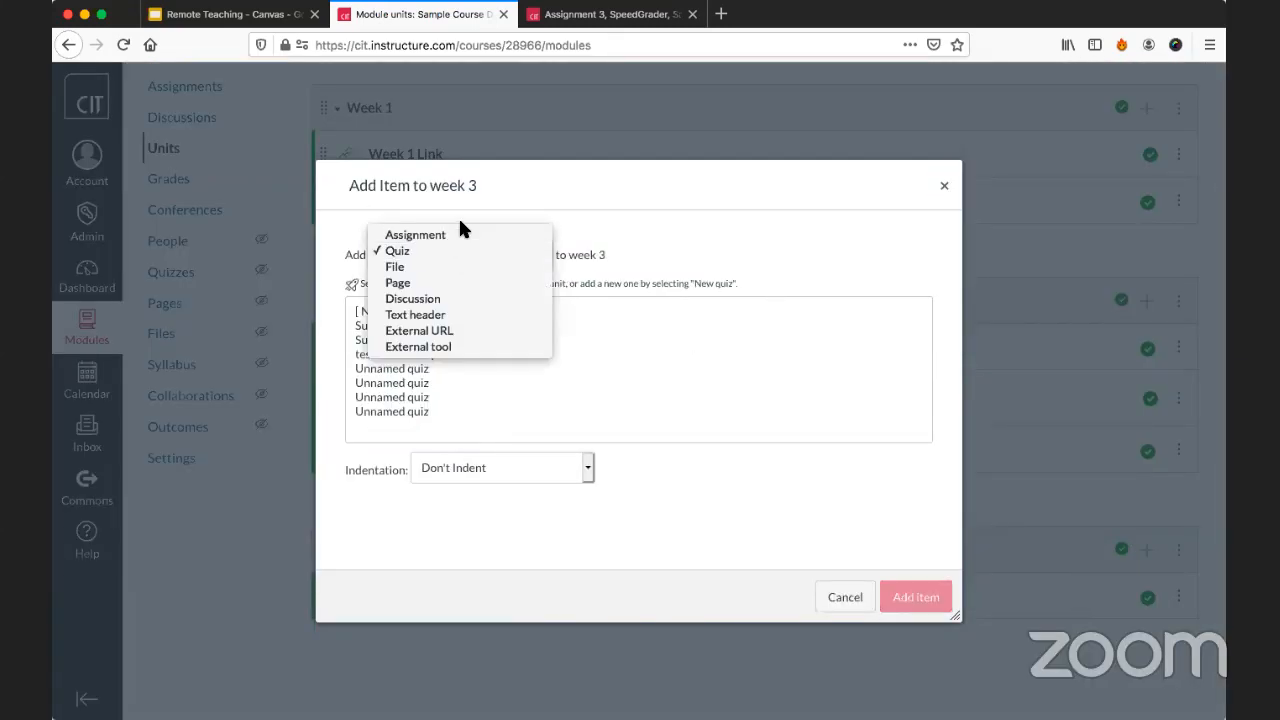
left_click(455, 236)
left_click(441, 397)
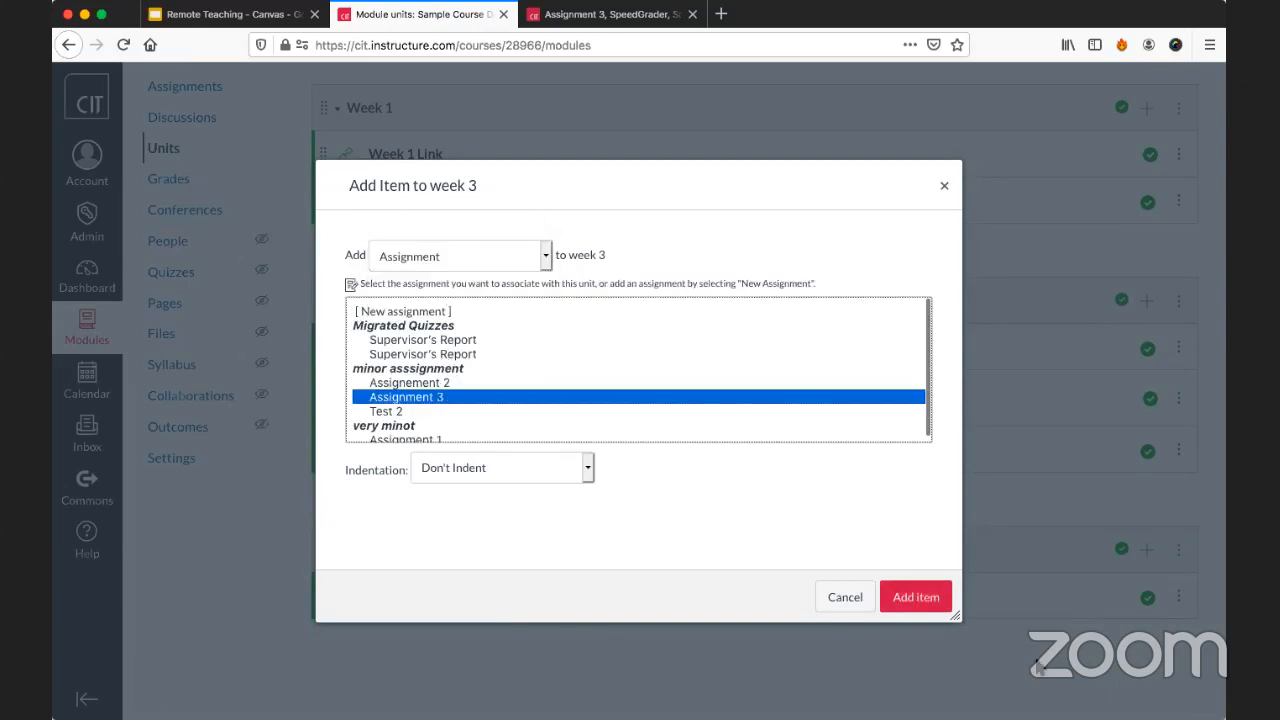
left_click(935, 603)
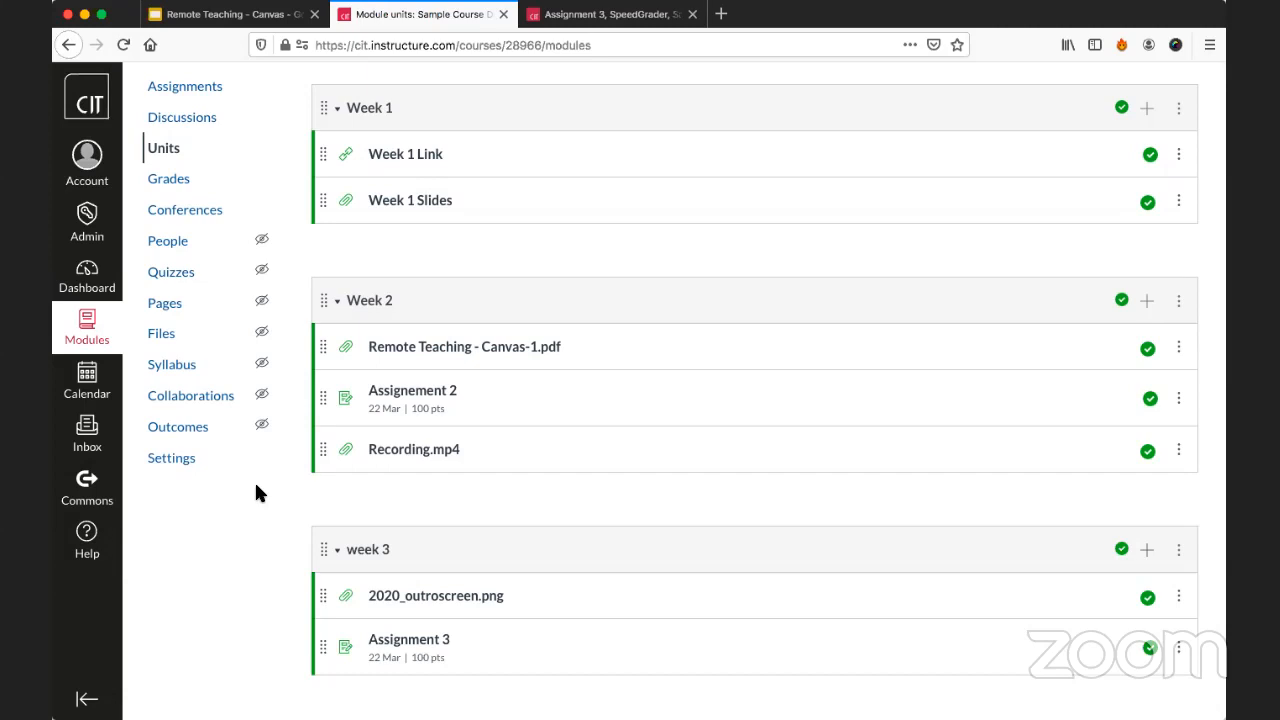
Open Canvas Help and review the available support options.
left_click(87, 538)
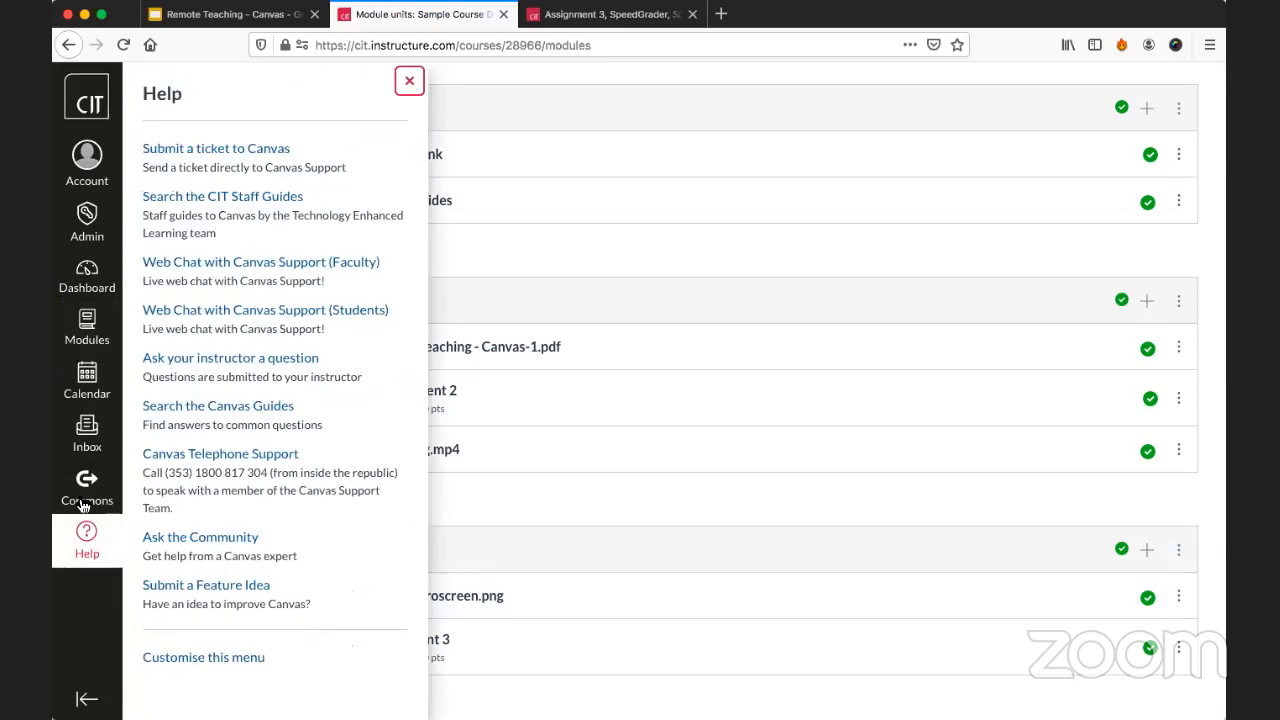
scroll(182, 345, "down", 1)
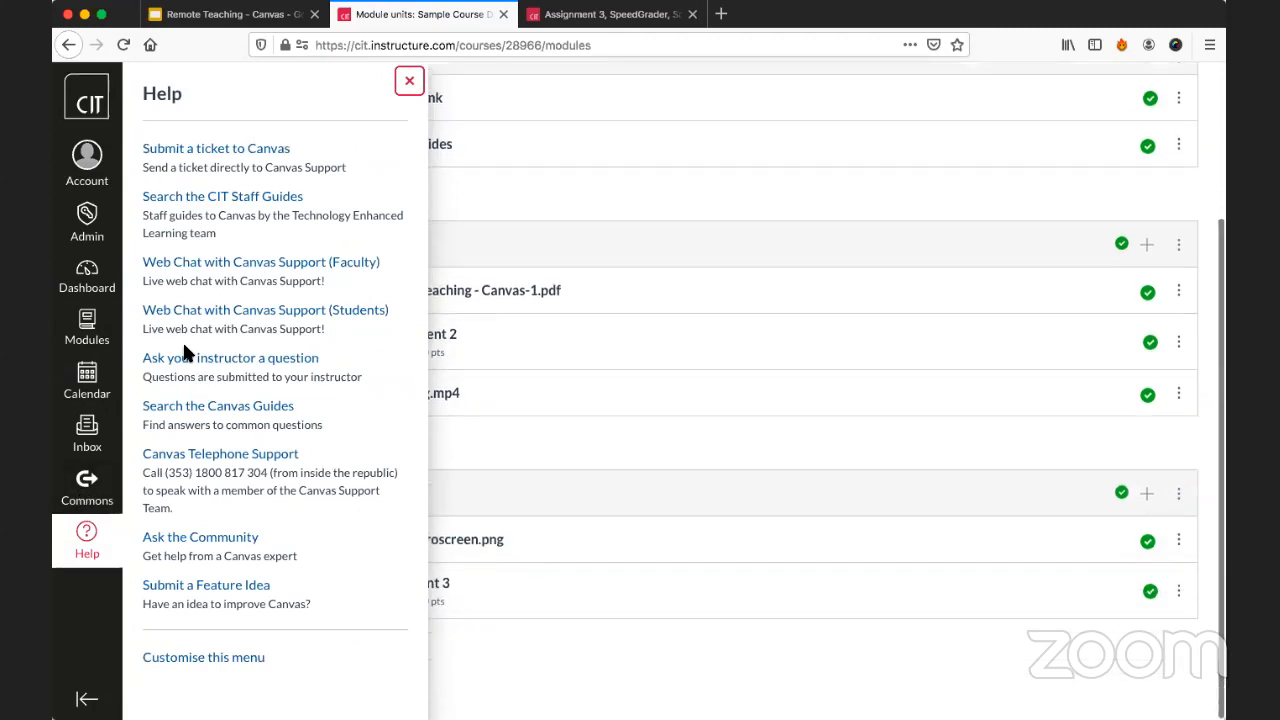
scroll(326, 426, "up", 2)
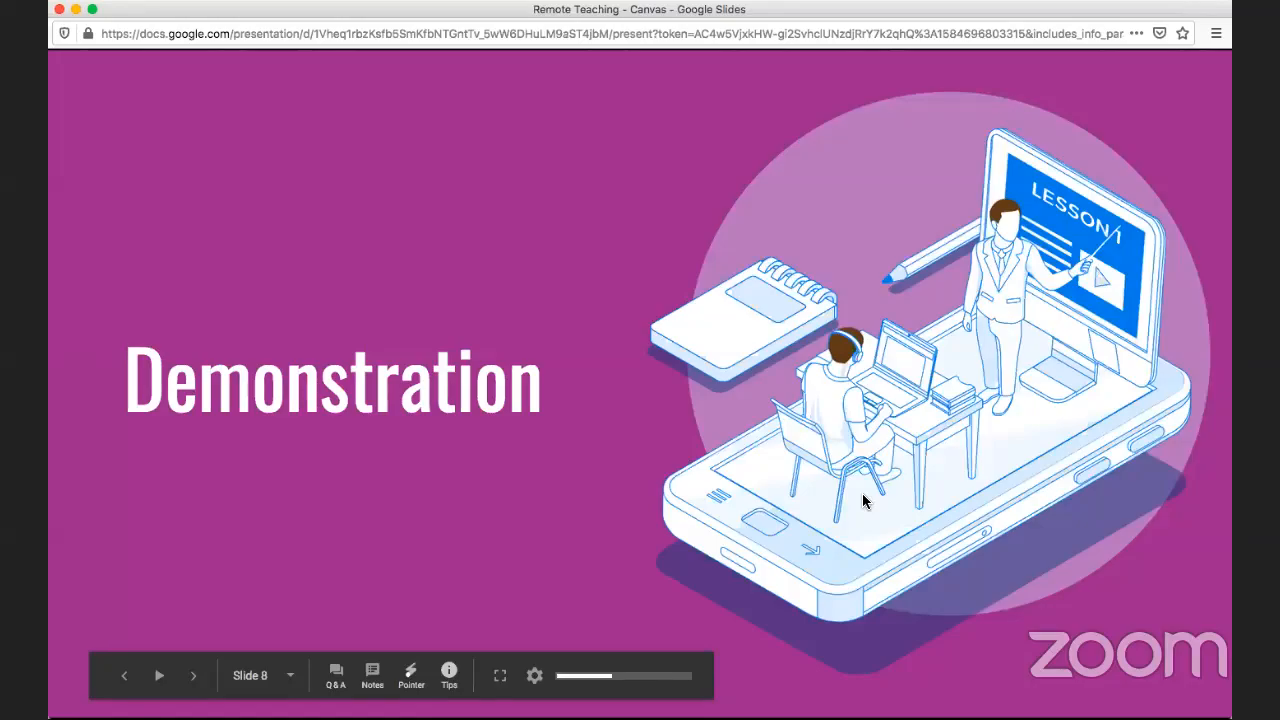
Advance the Remote Teaching slideshow in Google Slides from the Demonstration slide through the support and staff guide slides to Canvas Learn.
key("Right")
key("Right")
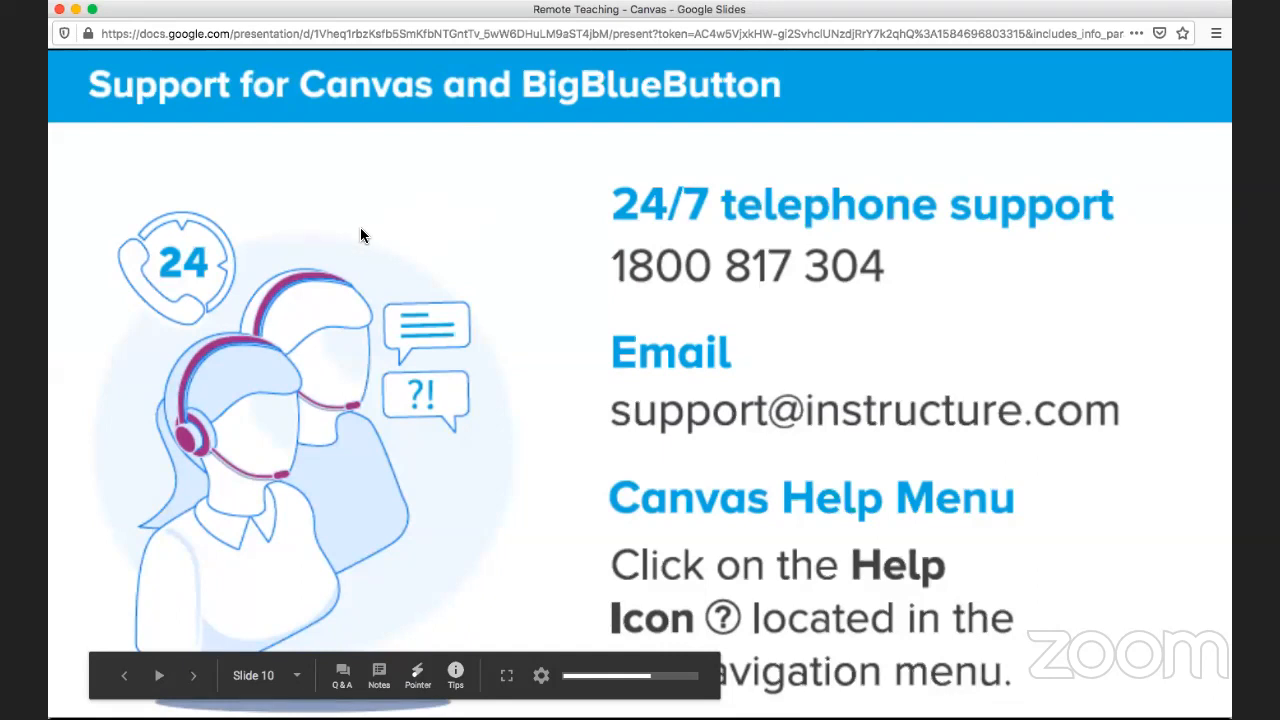
key("Right")
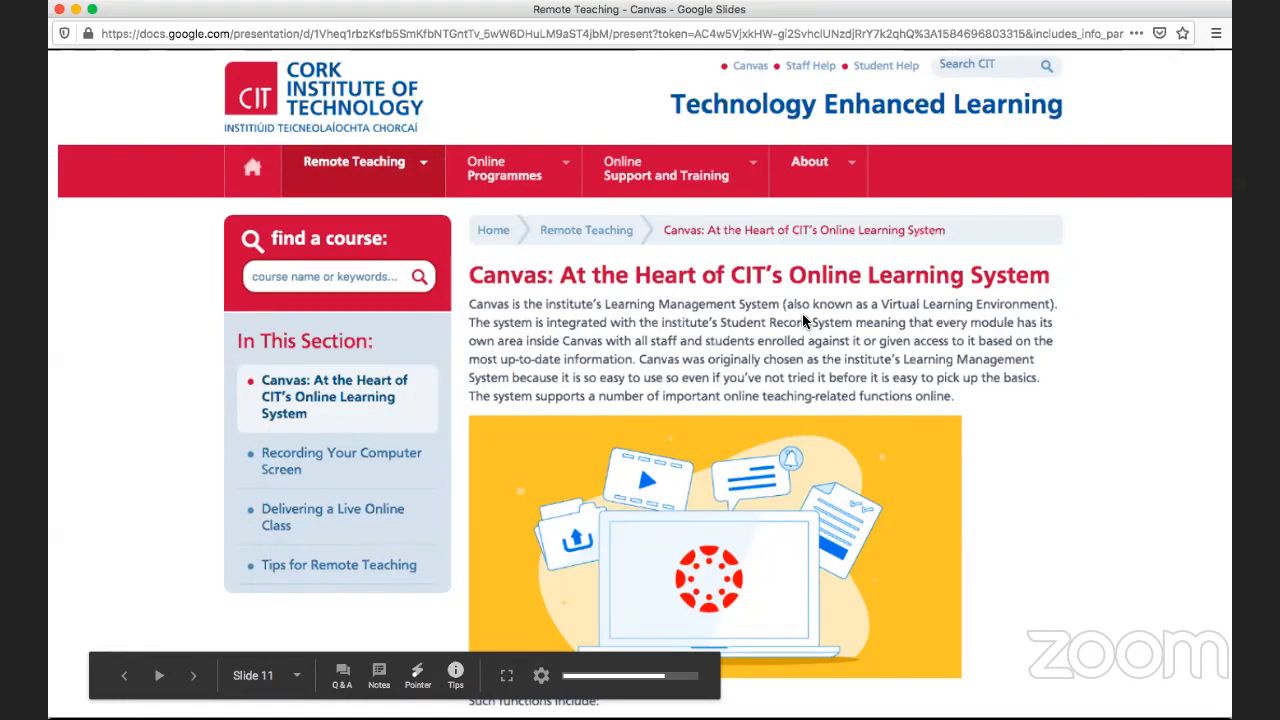
key("Right")
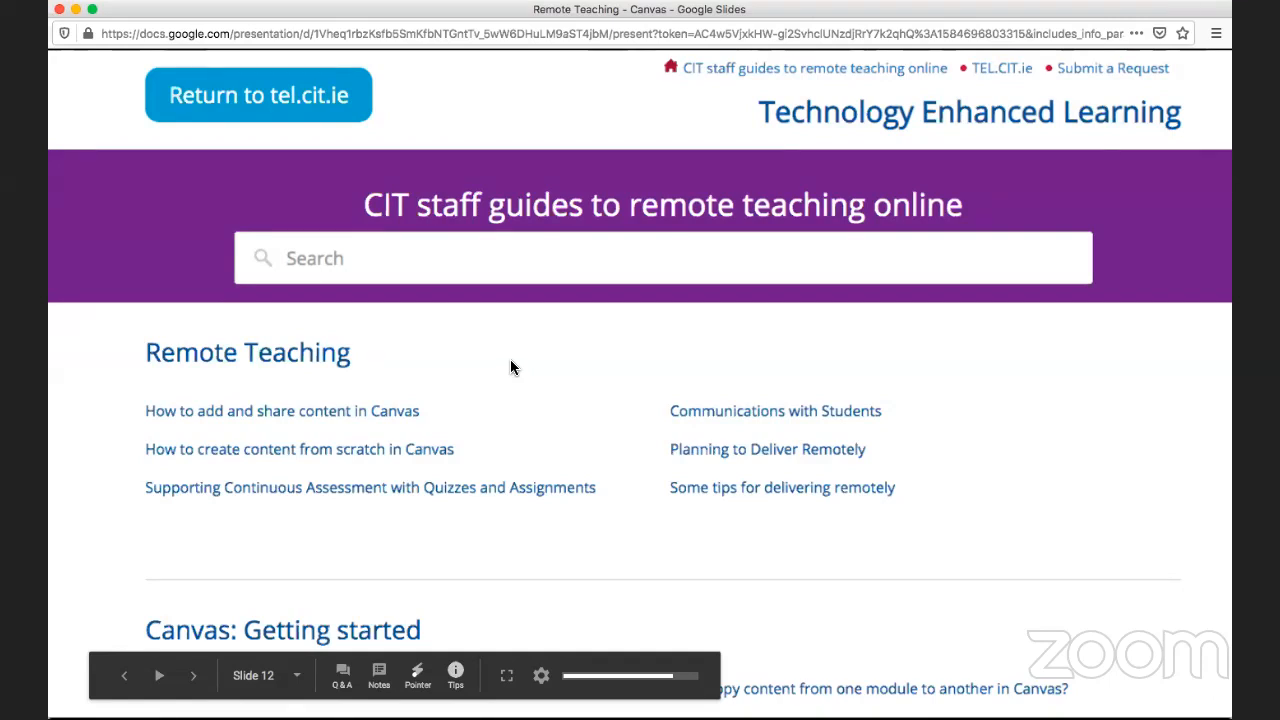
key("Right")
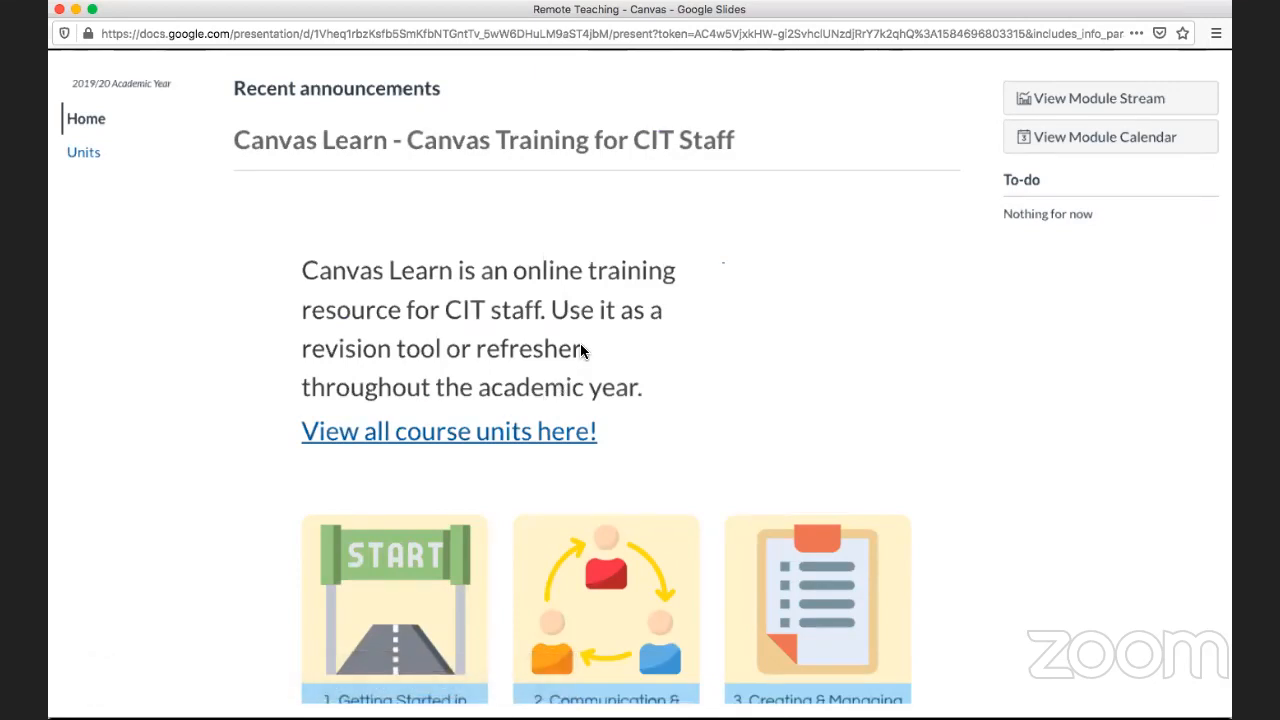
key("Right")
key("Left")
End the slideshow and switch back to the Sample Course Demo units page in Canvas.
mouse_move(523, 652)
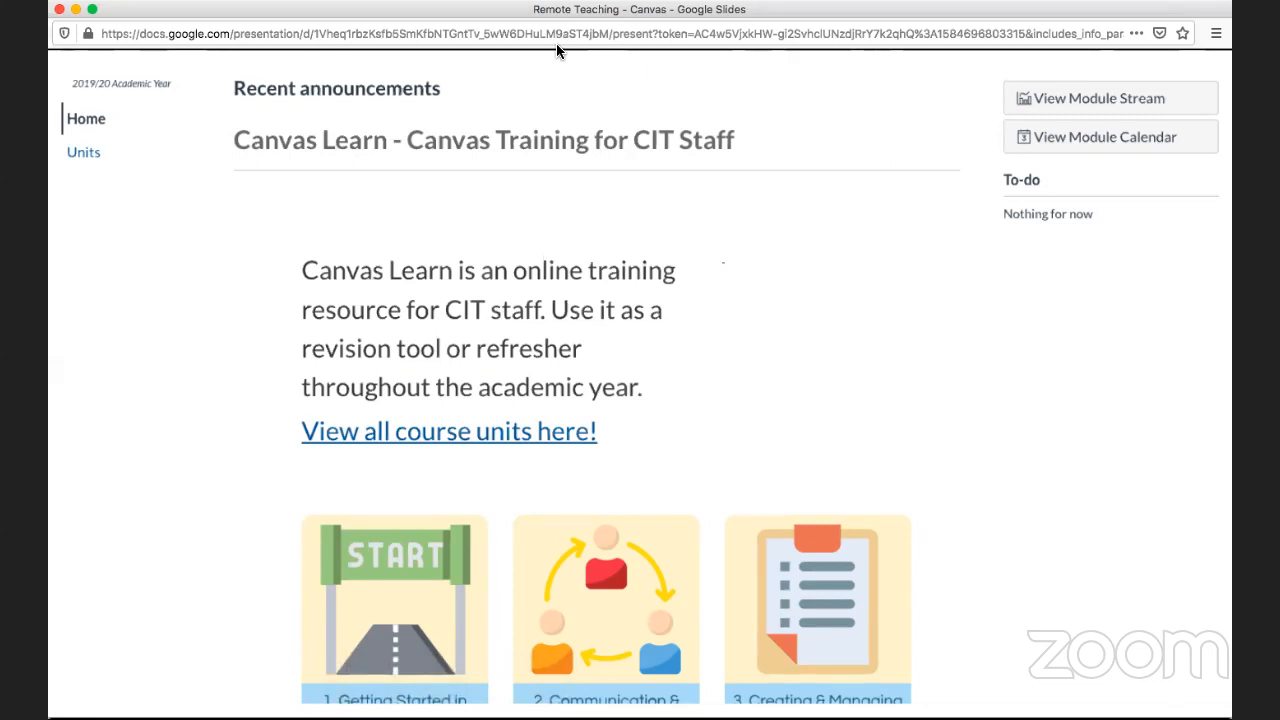
key("Escape")
left_click(428, 14)
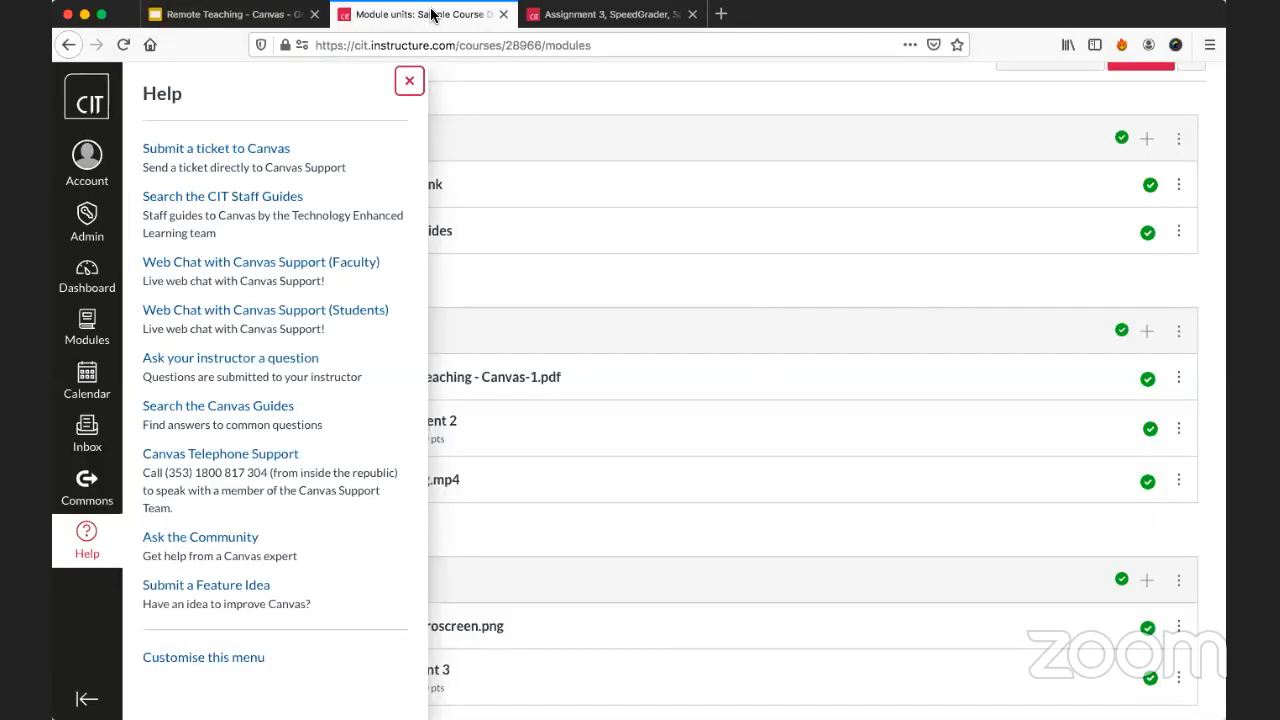
Close Canvas Help and open the Canvas Learn - Canvas Training for CIT Staff module from the full catalogue of available modules.
left_click(409, 80)
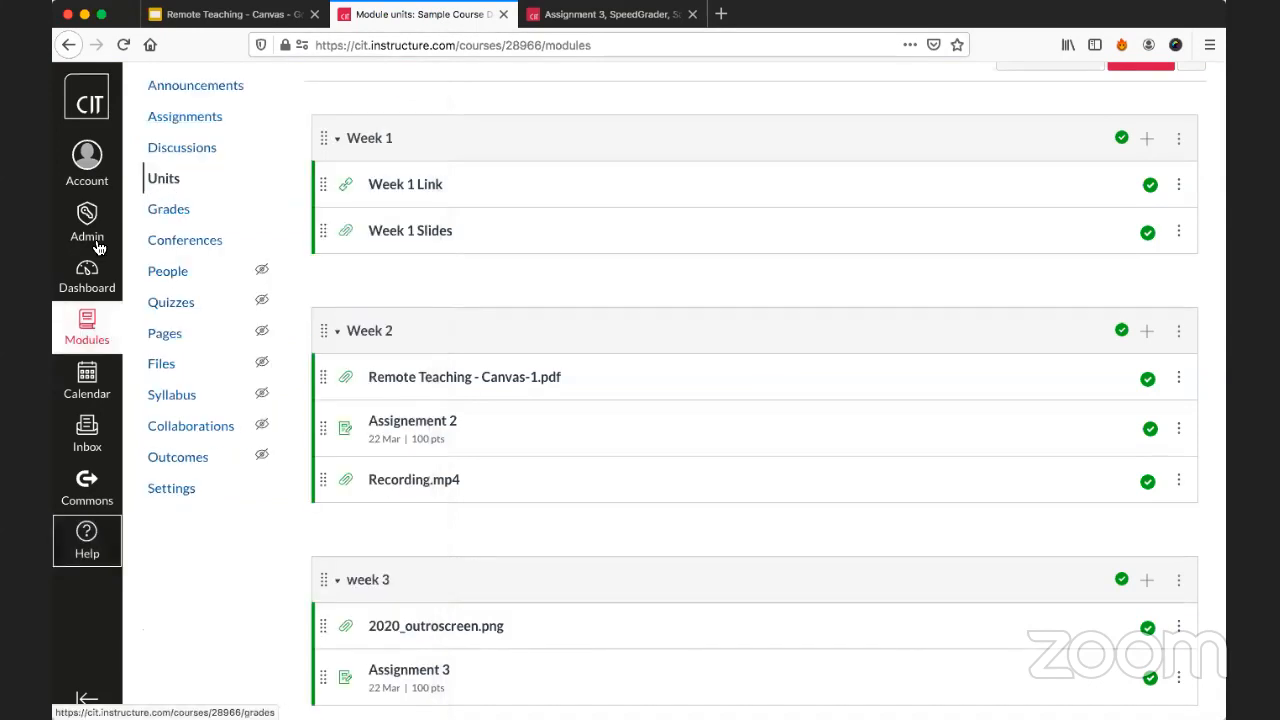
left_click(89, 288)
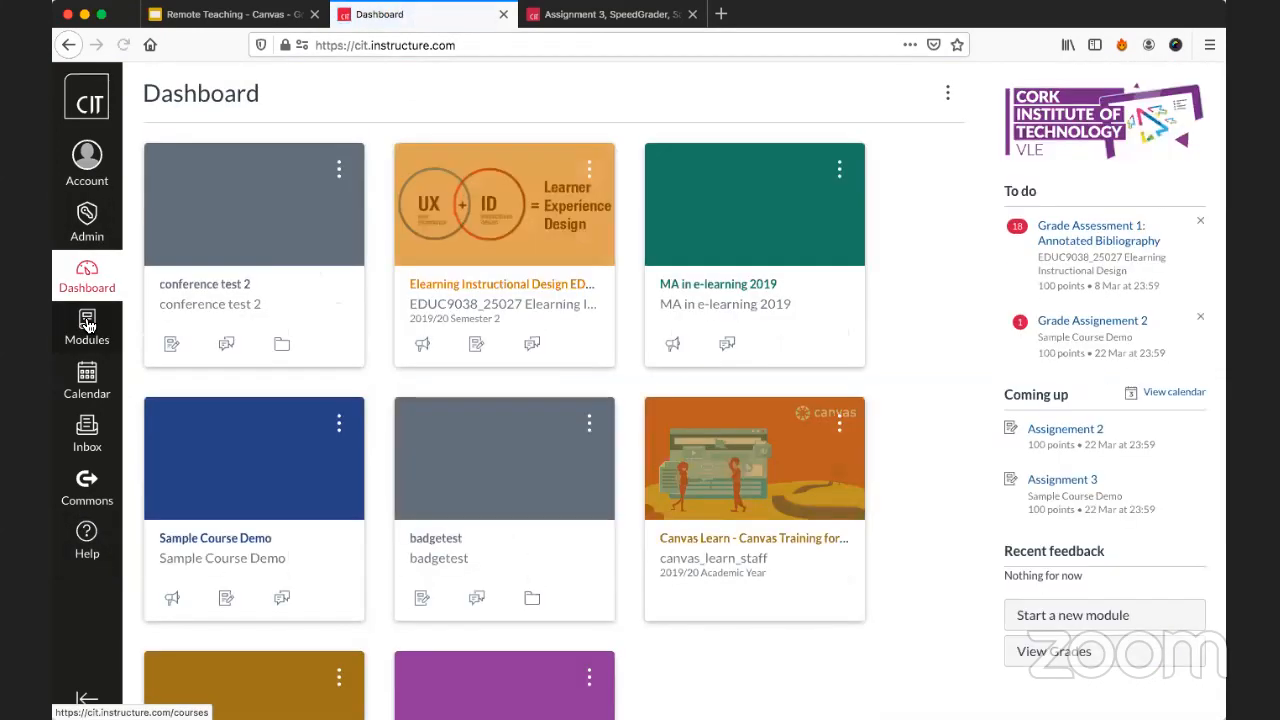
left_click(87, 325)
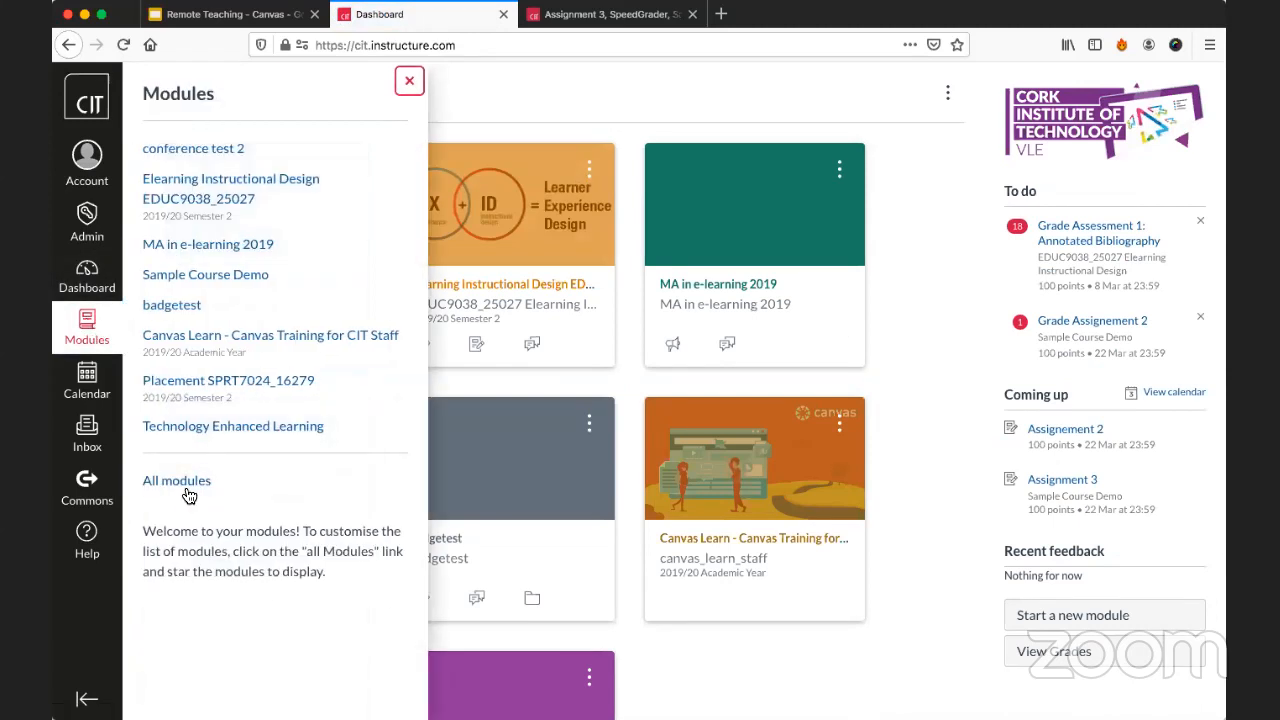
left_click(186, 485)
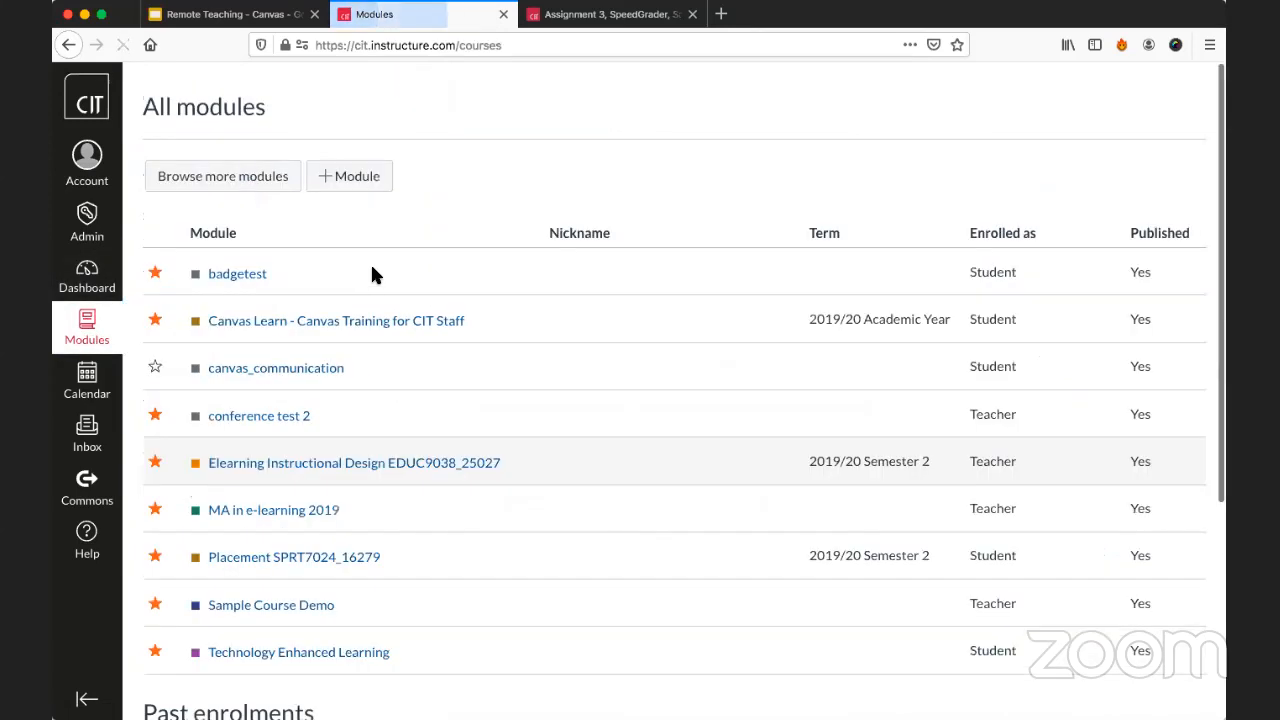
left_click(243, 181)
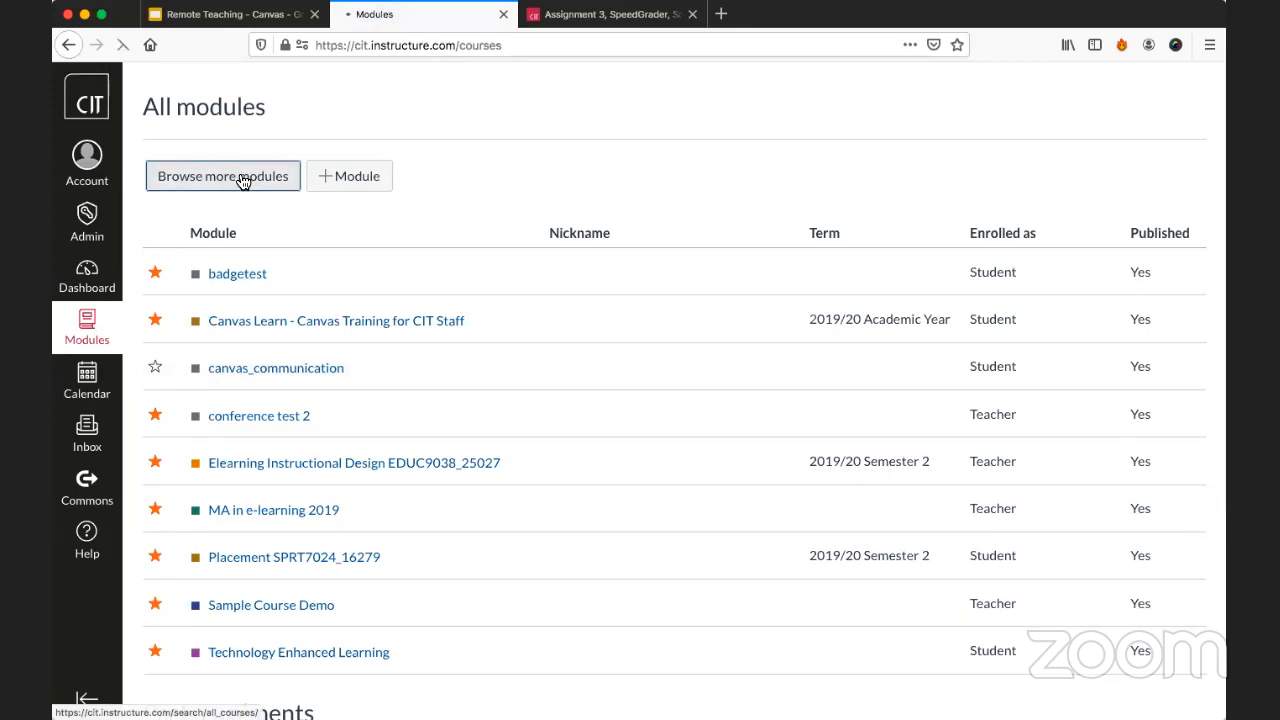
left_click(472, 211)
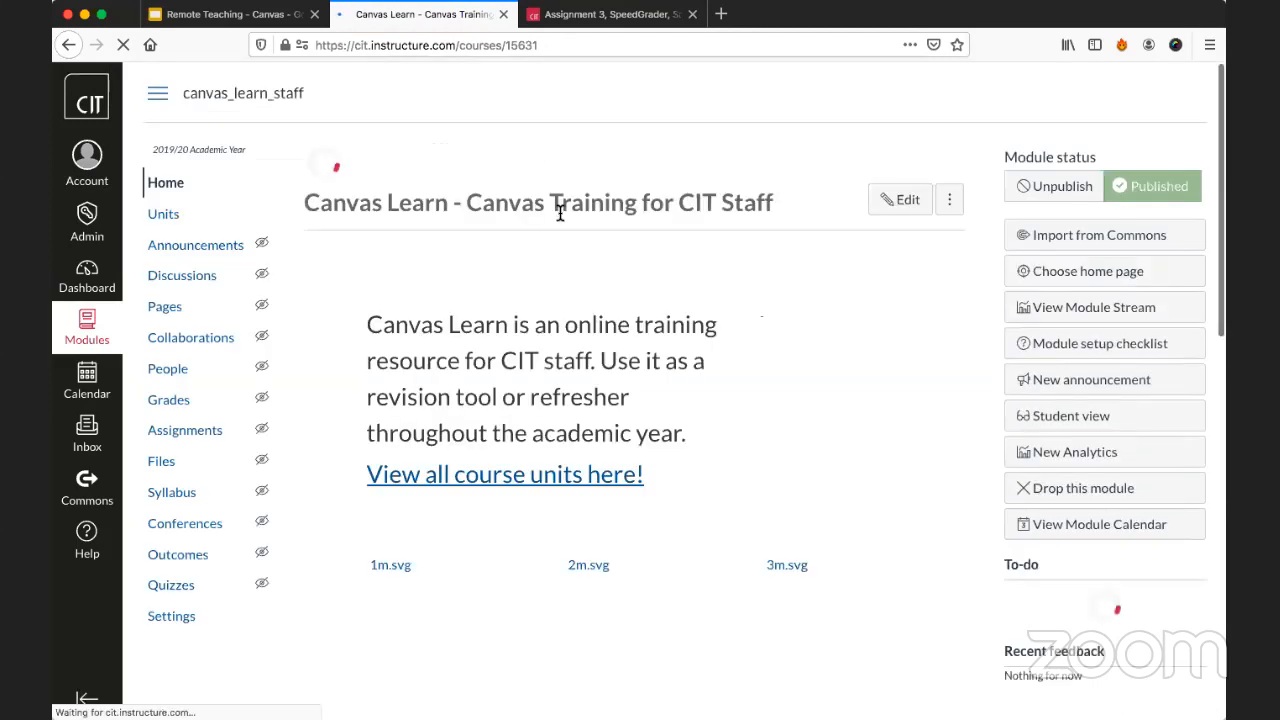
Examine the training topics offered on the Canvas Learn home page, from Getting Started in Canvas to Feedback & Grading and beyond.
scroll(556, 223, "down", 2)
scroll(563, 240, "down", 3)
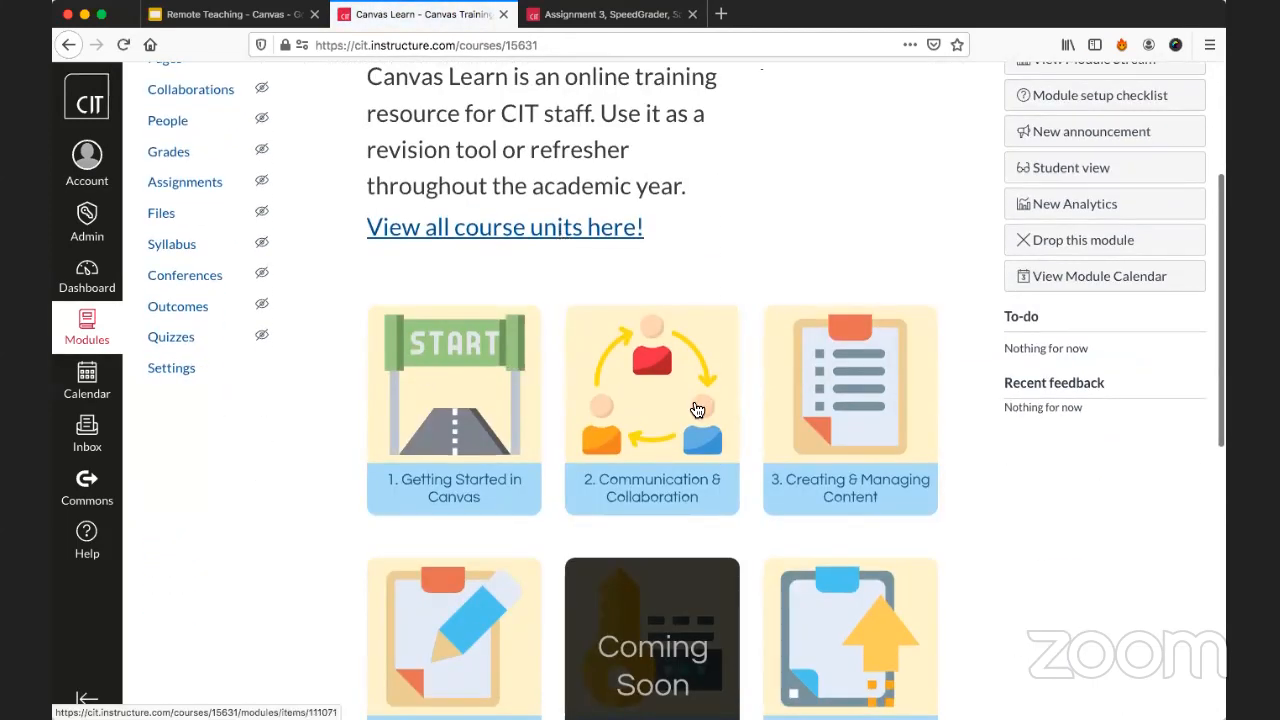
scroll(850, 400, "down", 2)
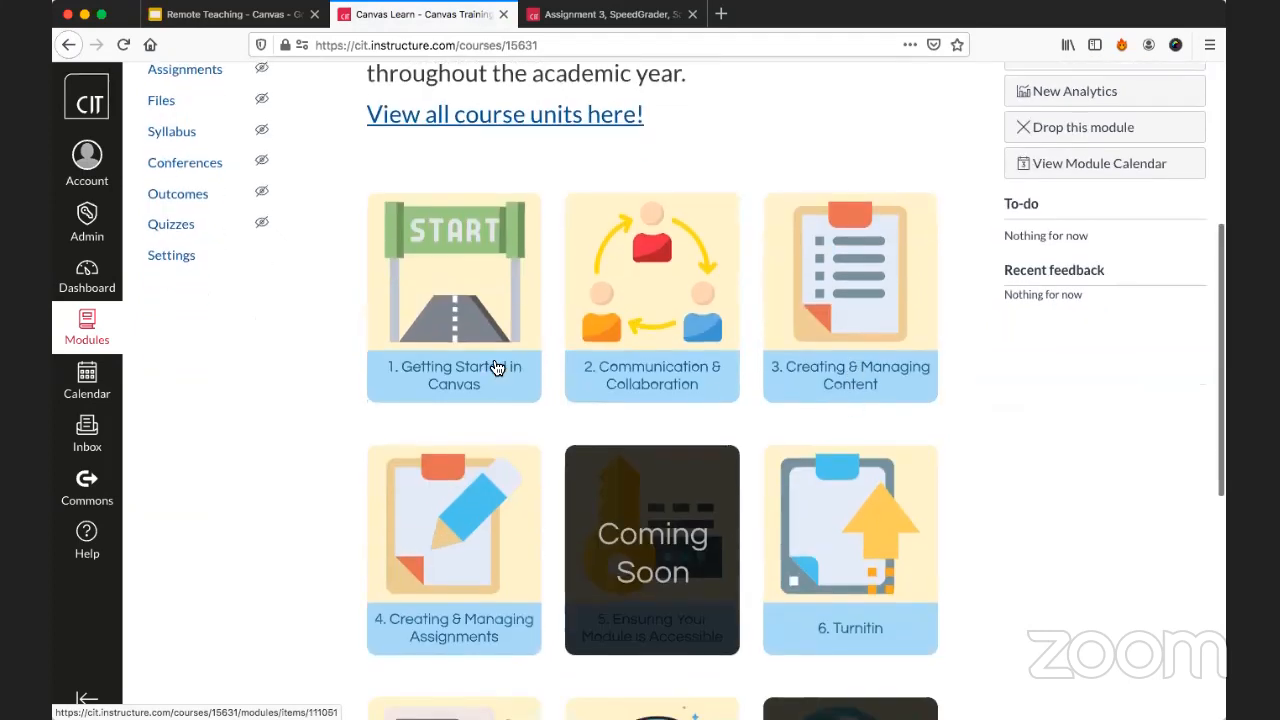
scroll(498, 368, "down", 2)
scroll(498, 368, "down", 3)
scroll(498, 368, "down", 4)
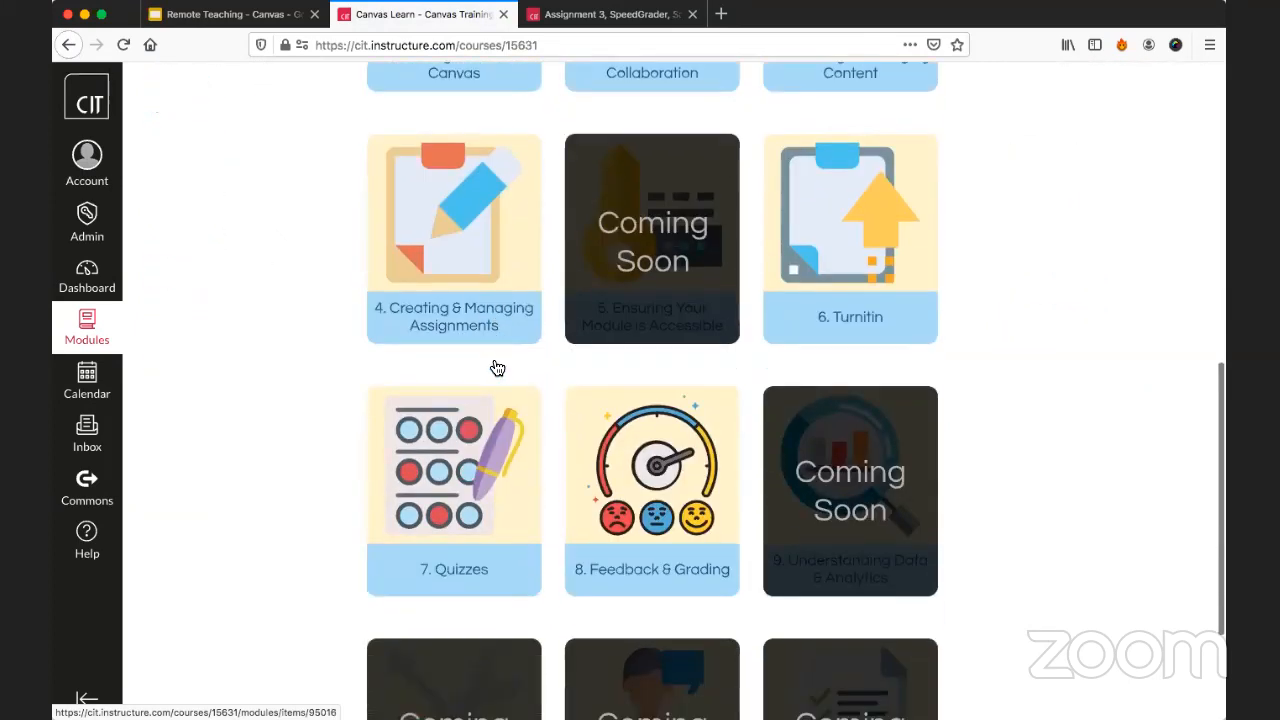
scroll(497, 368, "up", 3)
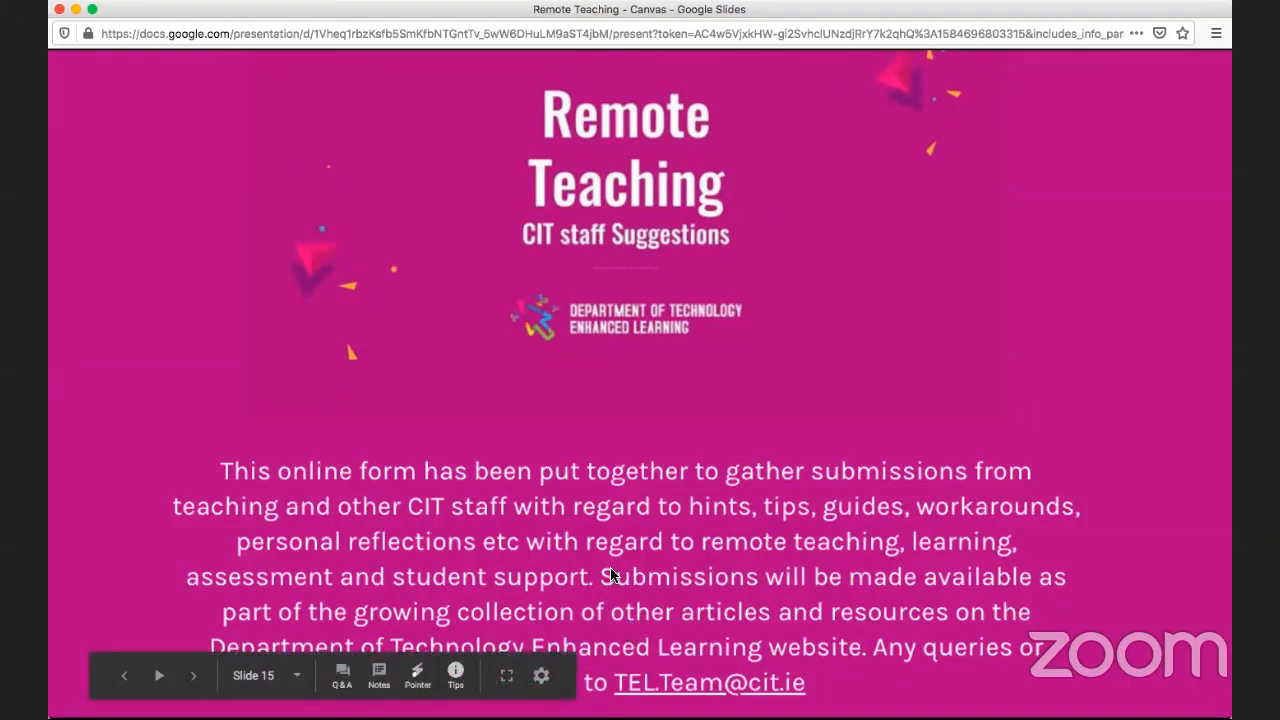
Advance the Remote Teaching slideshow in Google Slides from the CIT staff suggestions slide past the tel.cit.ie hub slide to the closing Thank You slide.
left_click(641, 501)
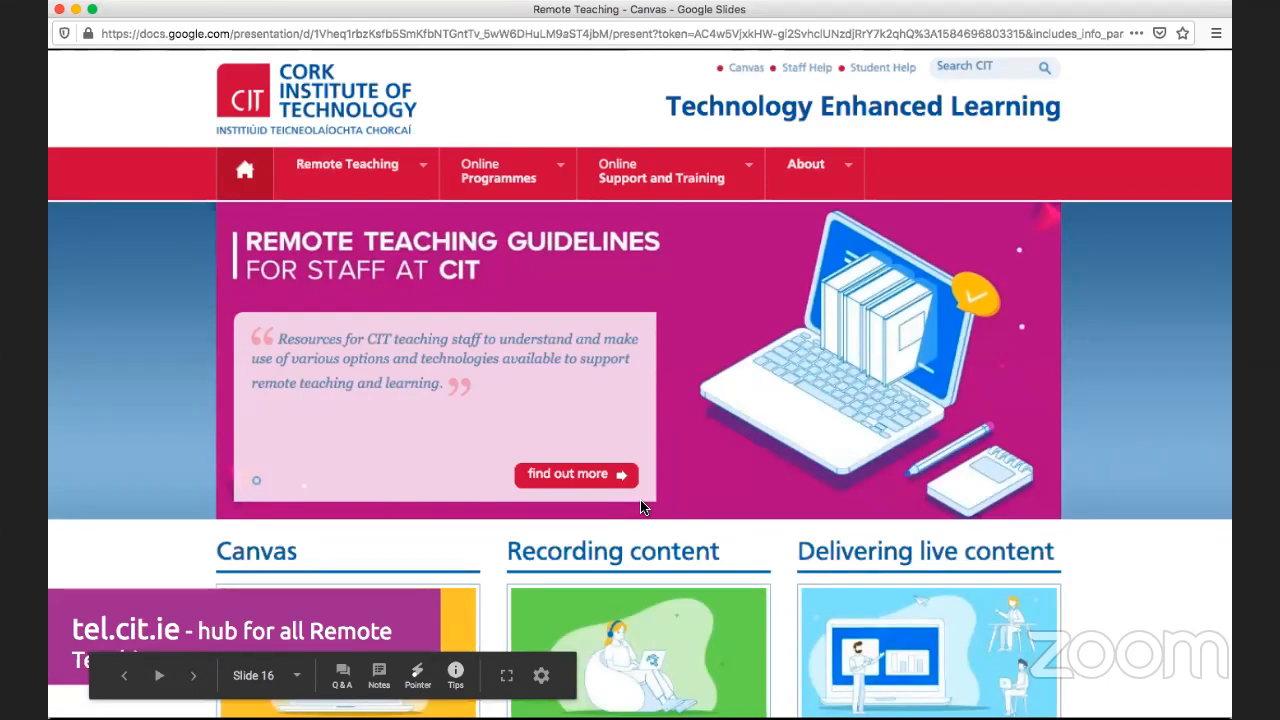
left_click(641, 507)
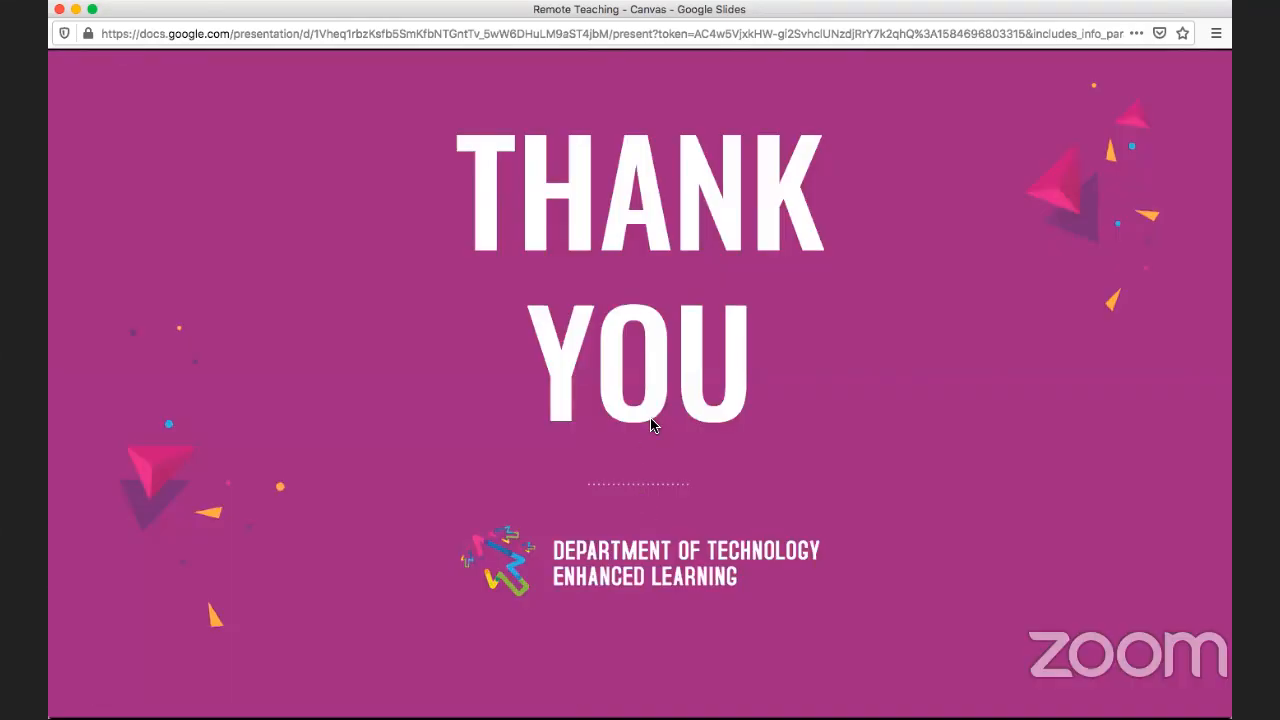